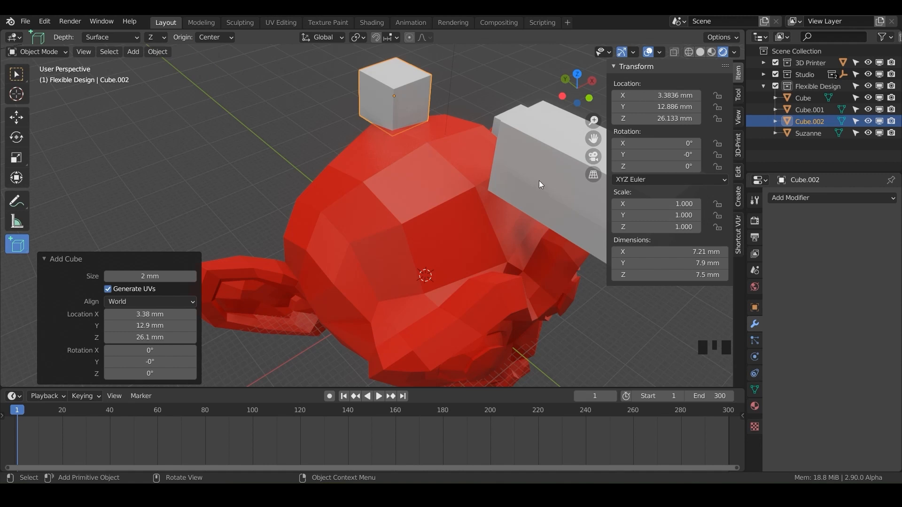
- Delete the three cubes placed on and around the monkey head
key("x")
left_click(543, 176)
left_click(544, 175)
key("x")
left_click(543, 174)
left_click(520, 140)
key("x")
left_click(520, 134)
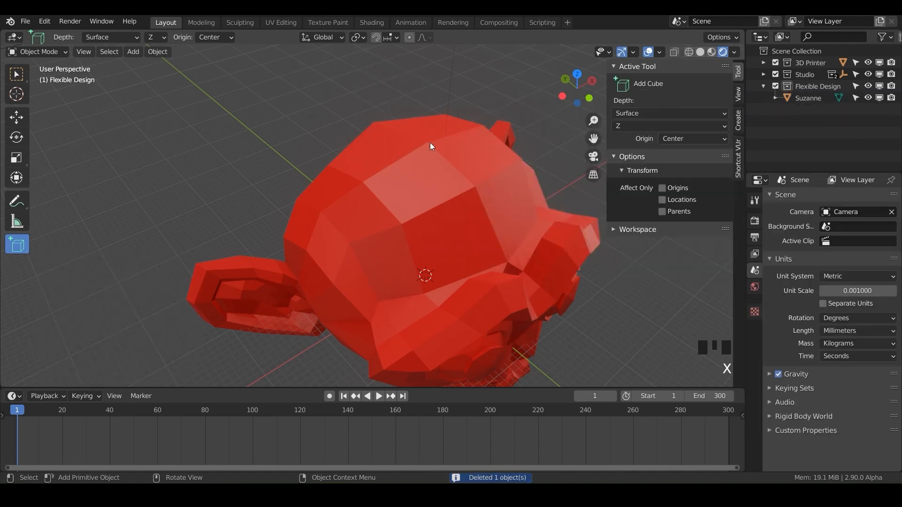
- Draw a flat cube on the upper surface of the monkey head
left_click_drag(428, 143, 511, 141)
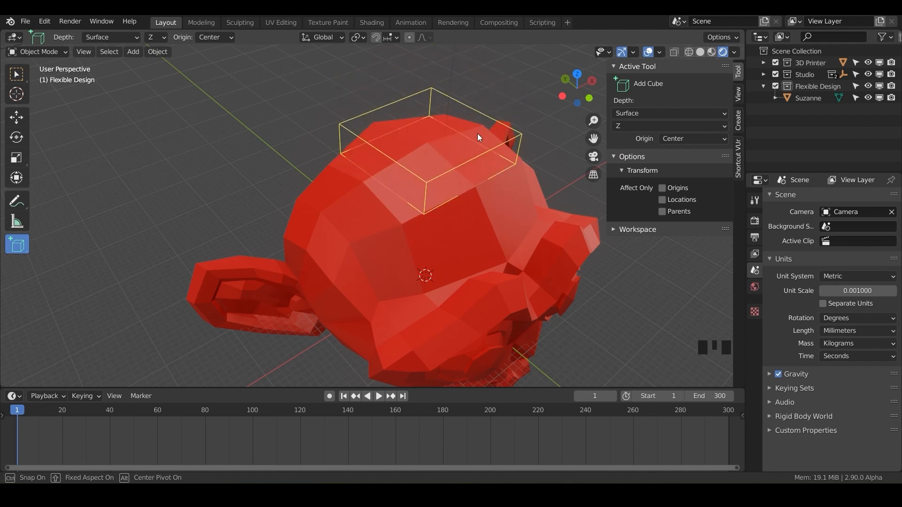
left_click(468, 89)
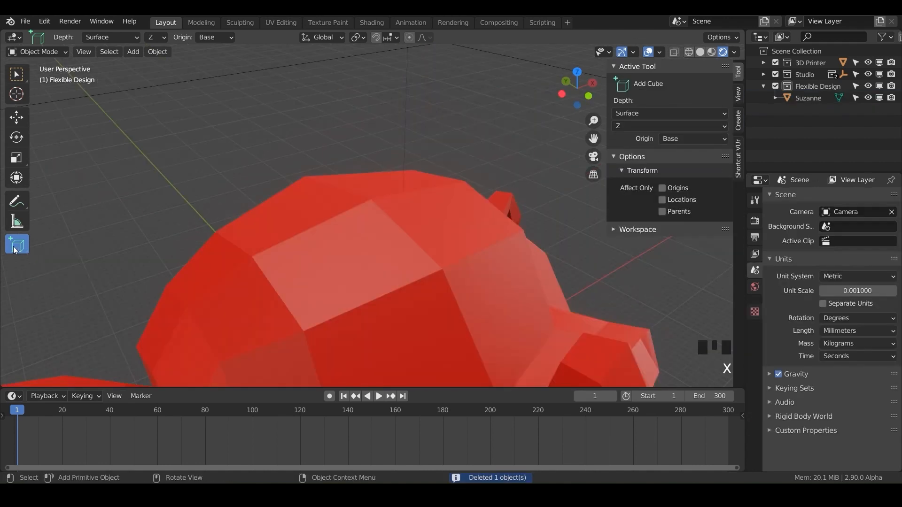
- With Add Cone and plane axis Y, draw a cone about 1.81 × 2.11 × 4.94 mm pointing out of one eye
left_click(17, 244)
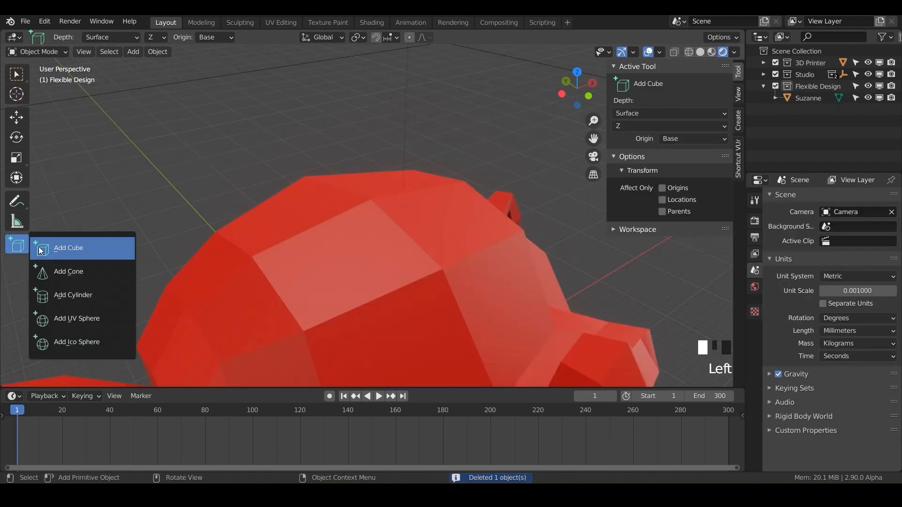
left_click(79, 277)
left_click(158, 37)
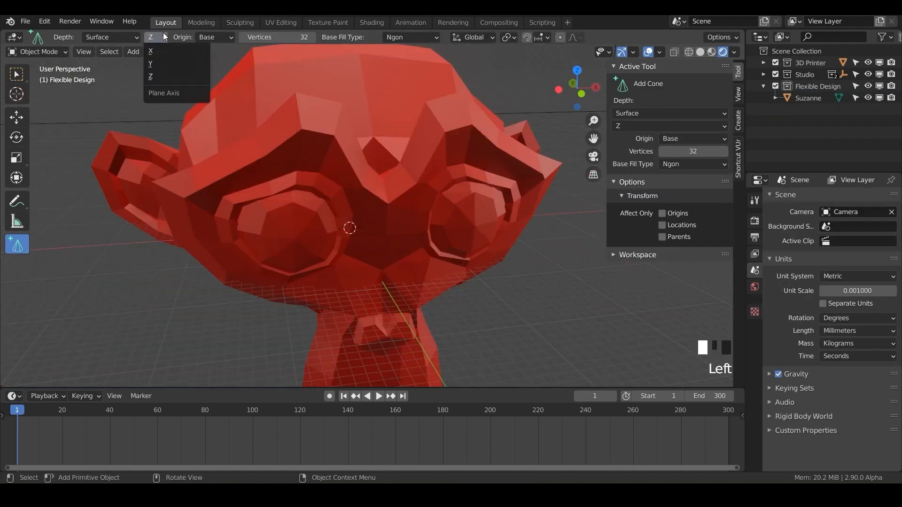
left_click(159, 66)
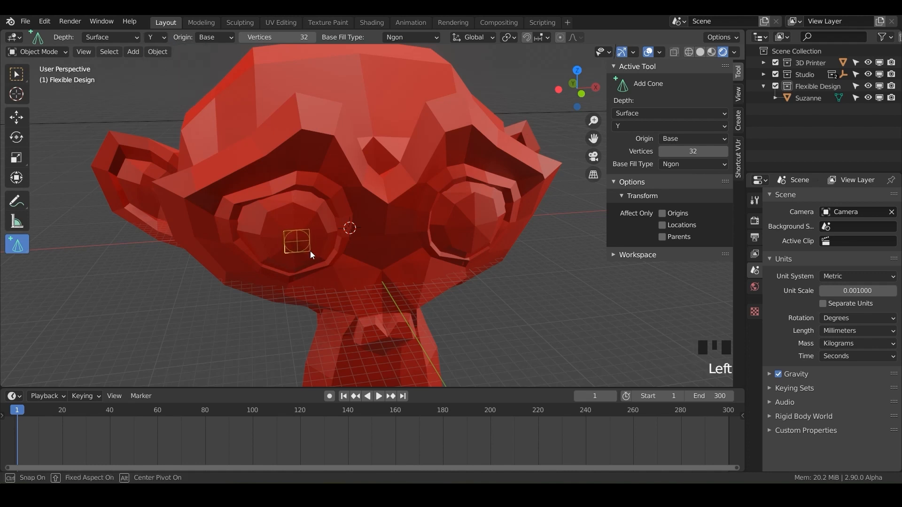
left_click(318, 268)
middle_click_drag(318, 268, 138, 75)
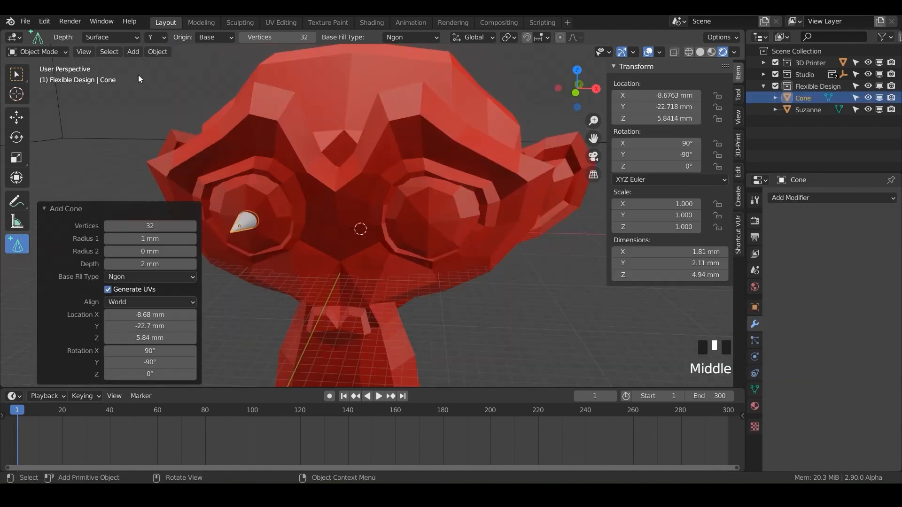
- Set the cone's origin placement to Center and draw a second cone on the other eye
left_click(209, 38)
left_click(217, 66)
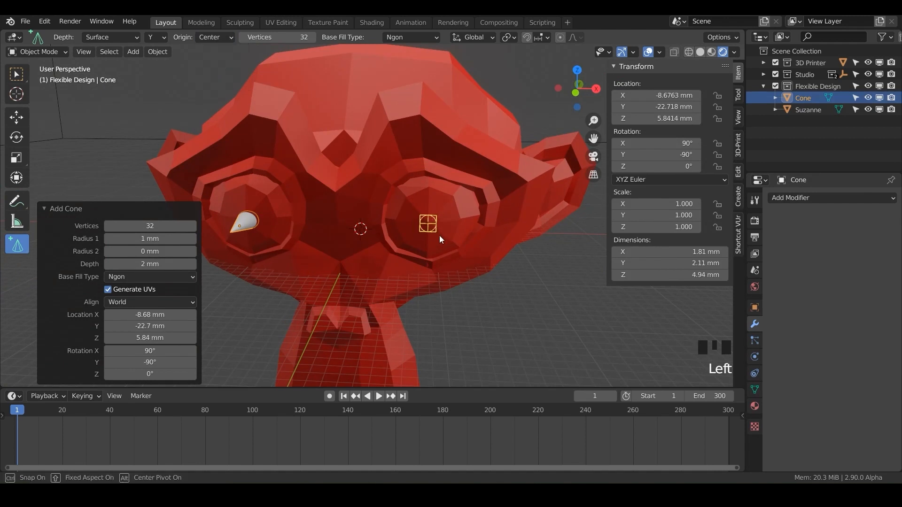
left_click_drag(445, 241, 441, 238)
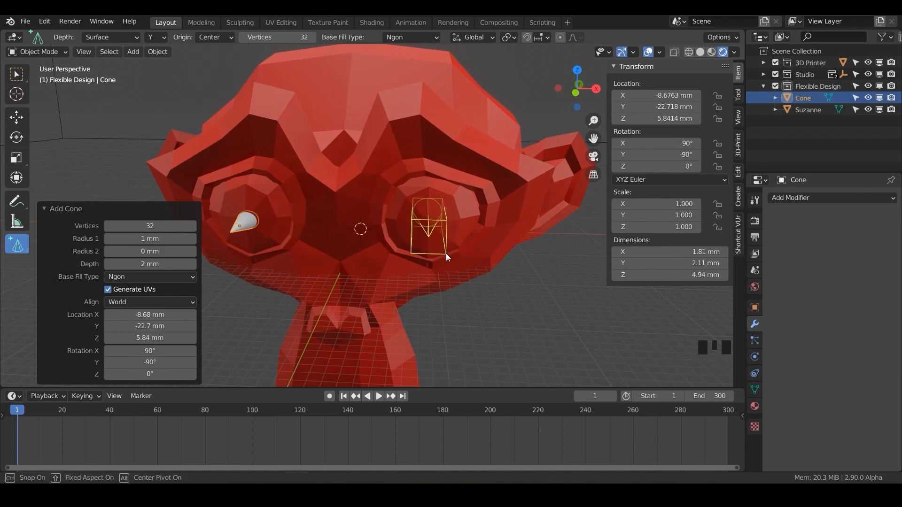
left_click(446, 253)
- With Add Cylinder and plane axis X, draw a cylinder about 7.09 mm wide and 21.4 mm long on the head's side and shift it inward
left_click(10, 248)
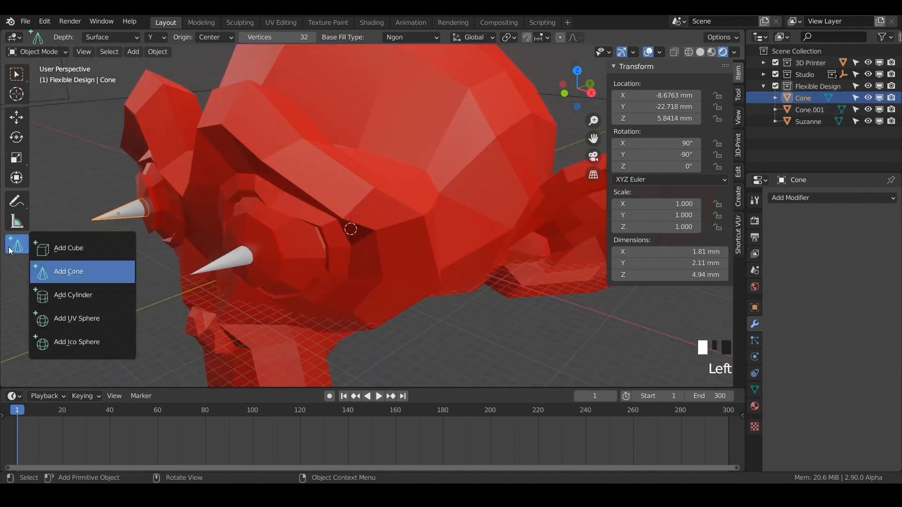
left_click(70, 295)
left_click(155, 37)
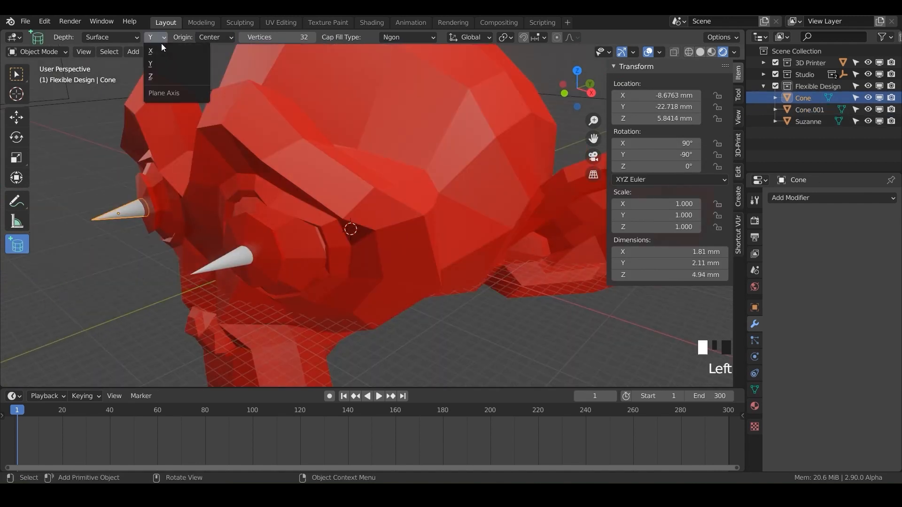
left_click(164, 52)
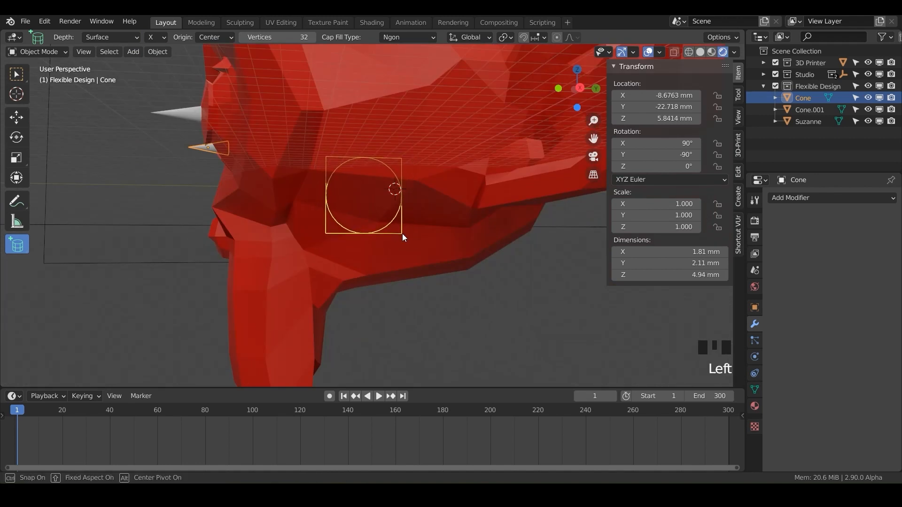
- Using origin Base, draw a cylinder about 5.49 mm wide and 18 mm long on the head's opposite side and move it against the head
left_click(216, 37)
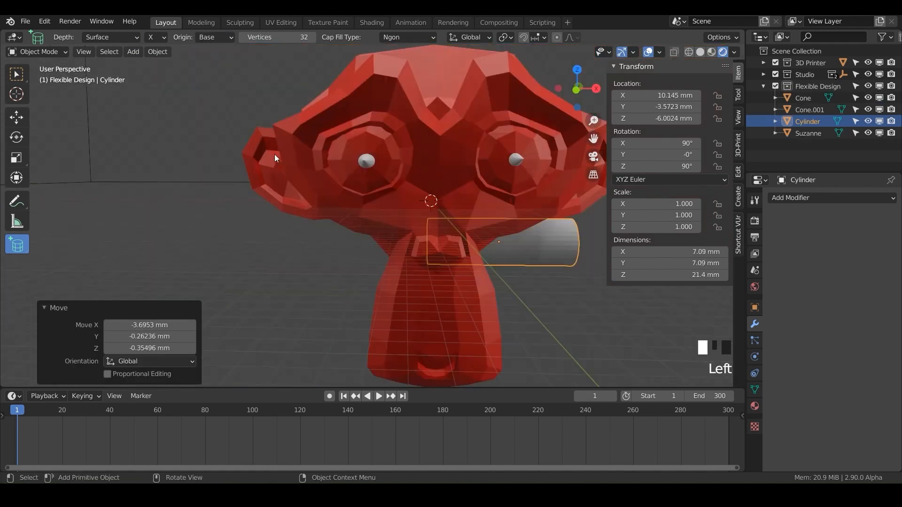
left_click_drag(366, 165, 403, 198)
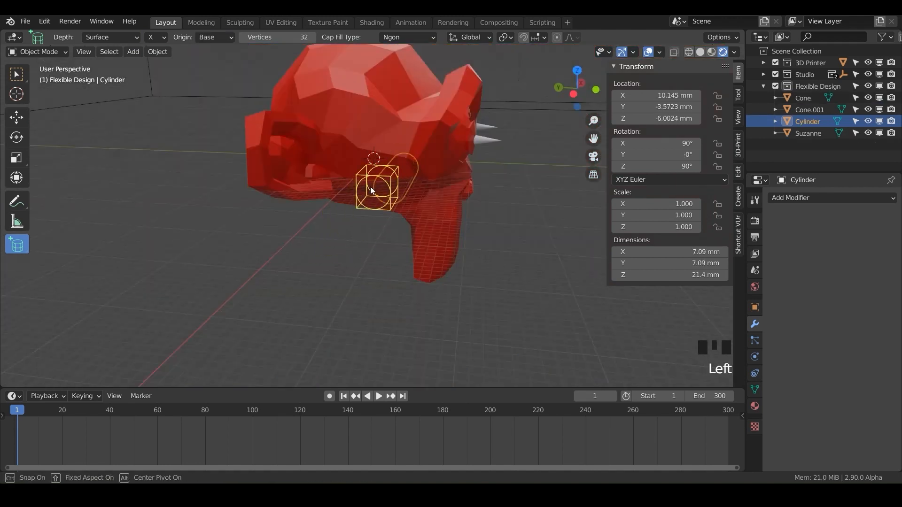
left_click(371, 190)
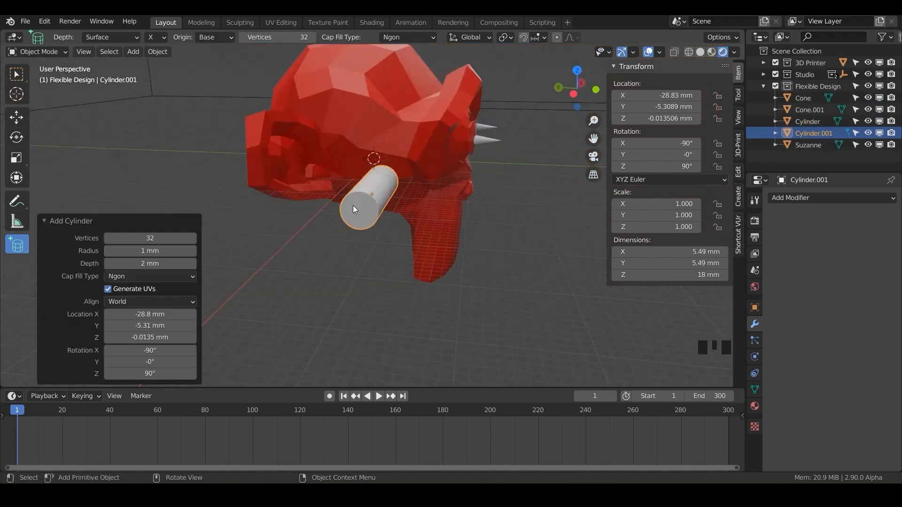
middle_click_drag(371, 197, 263, 234)
key("g")
left_click(323, 262)
- Set the placement depth to 3D Cursor Plane with axis Z and draw a cube about 17.4 × 14.5 × 14.3 mm inside the head
left_click(111, 37)
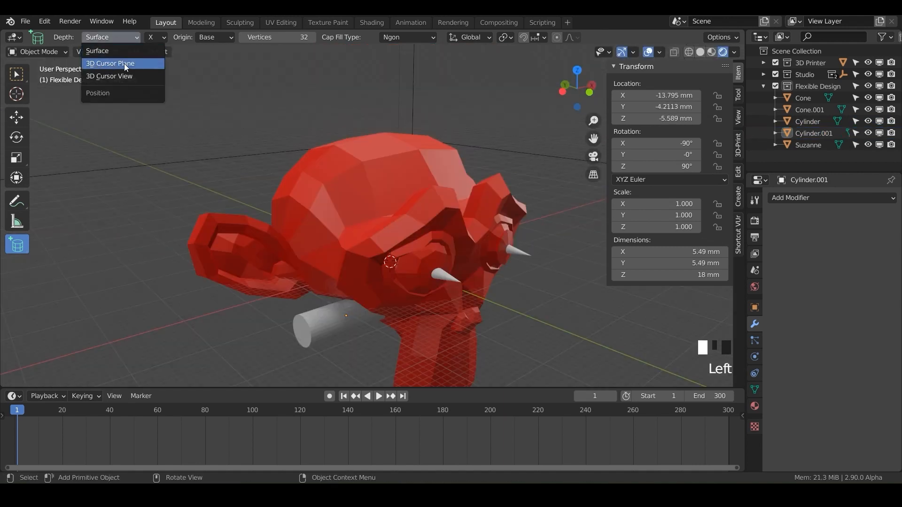
left_click(125, 65)
left_click(17, 245)
left_click(66, 257)
left_click(161, 37)
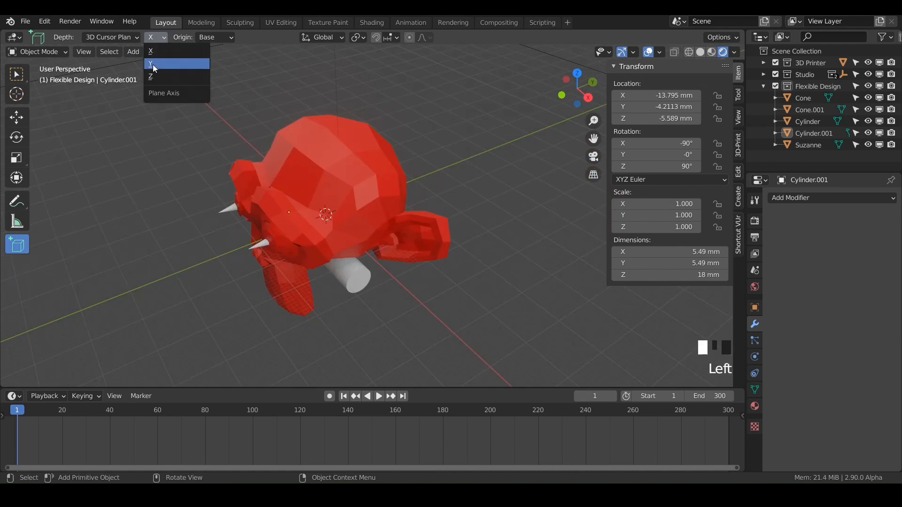
left_click(152, 77)
middle_click_drag(450, 285, 329, 162)
left_click_drag(328, 159, 348, 194)
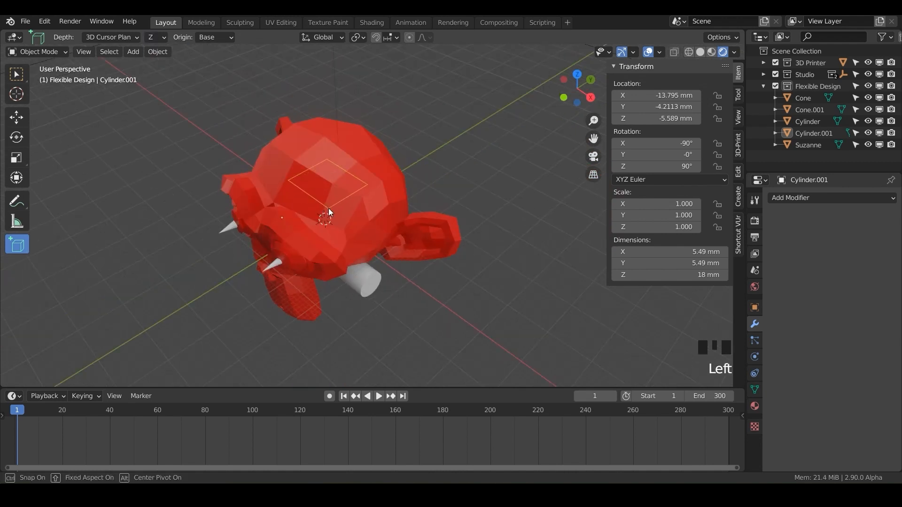
left_click(328, 168)
- Place the 3D cursor above the head's front and draw a cube about 17.2 × 15.2 × 18.3 mm on the cursor's plane
key("KP_3")
scroll(363, 216, "up", 5)
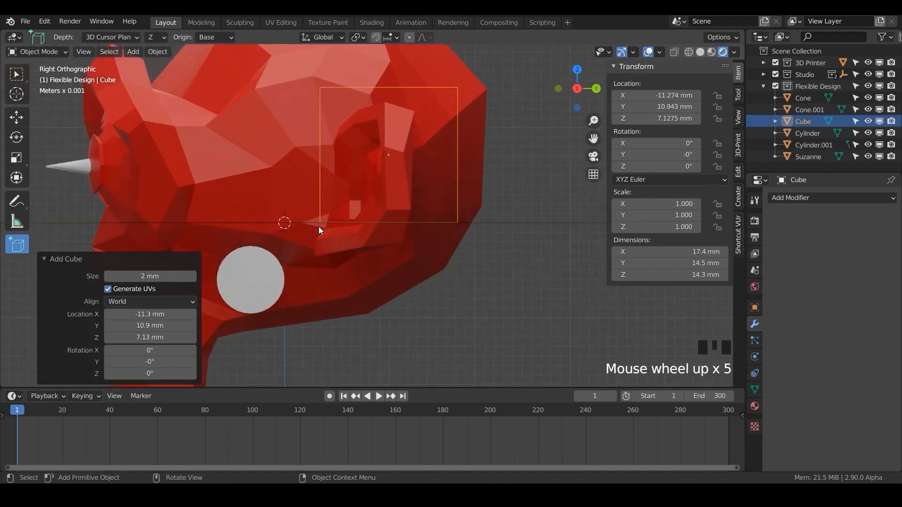
scroll(320, 225, "down", 2)
middle_click_drag(320, 225, 439, 276, "shift")
right_click(248, 120, "shift")
scroll(332, 240, "down", 5)
middle_click_drag(258, 205, 376, 272)
left_click_drag(467, 107, 505, 137)
left_click(504, 100)
middle_click_drag(495, 144, 408, 102)
key("KP_3")
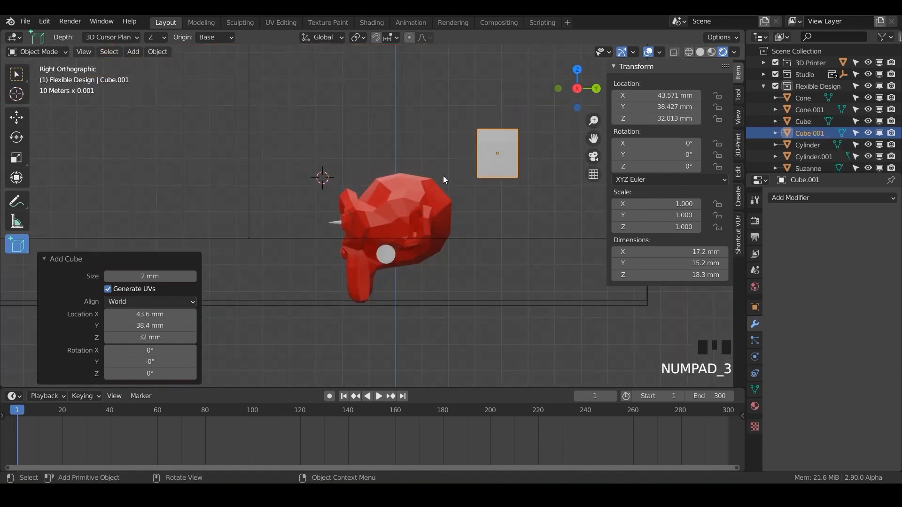
left_click(444, 179)
- Move the 3D cursor to just above the head and draw two cubes beside it, the second about 18.5 × 16.3 × 5.88 mm
middle_click_drag(358, 165, 382, 171)
middle_click_drag(383, 171, 380, 240, "shift")
right_click(378, 241, "shift")
middle_click_drag(402, 294, 475, 324)
left_click(438, 226)
mouse_move(410, 227)
left_mouse_down()
mouse_move(436, 242)
mouse_move(514, 233)
left_mouse_up()
left_click(514, 219)
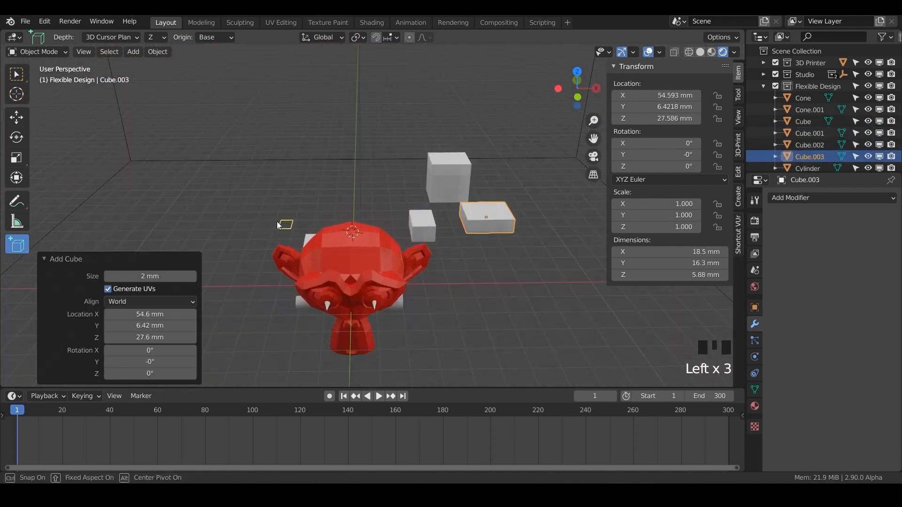
- Draw three more cubes around the head on the cursor plane, the last about 12.1 × 11.4 × 7.26 mm
left_click_drag(292, 228, 255, 213)
left_click(254, 194)
left_click_drag(184, 243, 152, 228)
left_click_drag(396, 220, 400, 223)
left_click(399, 206)
middle_click_drag(403, 237, 329, 221)
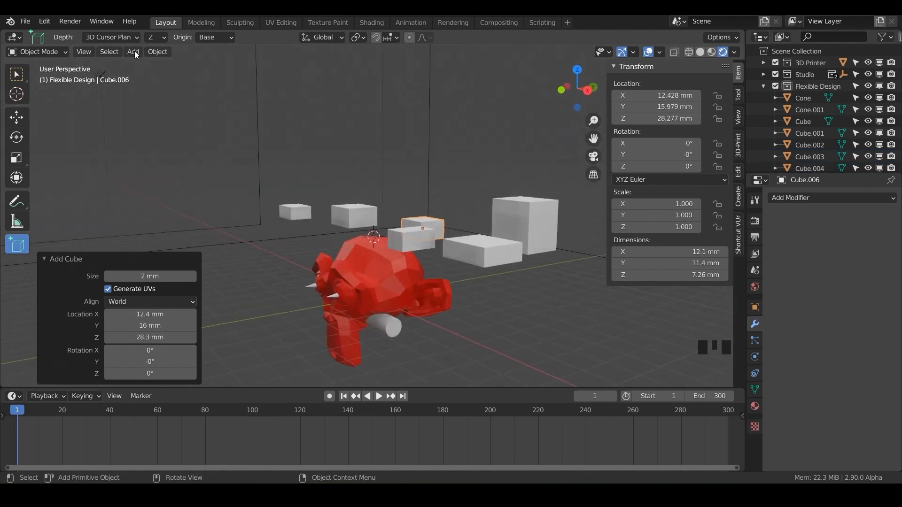
- Set the cube placement depth to 3D Cursor View
left_click(119, 38)
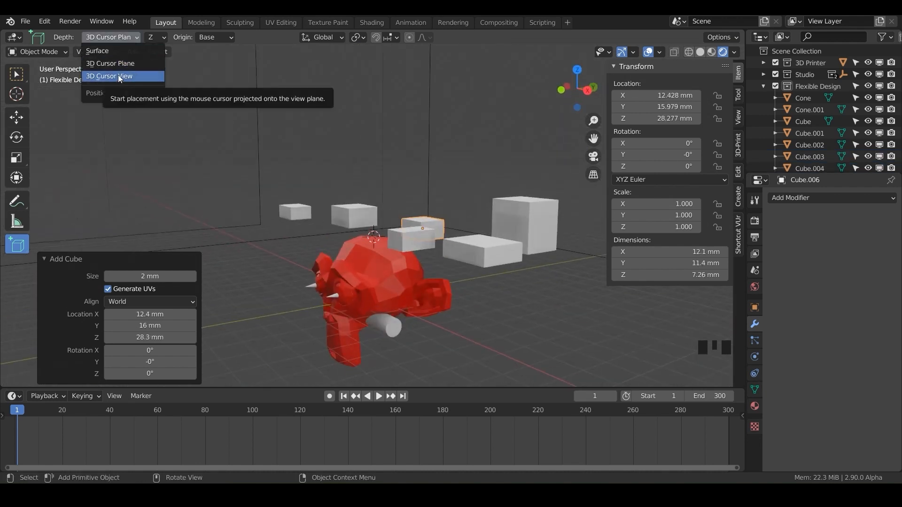
left_click(119, 76)
middle_click_drag(361, 308, 319, 237, "shift")
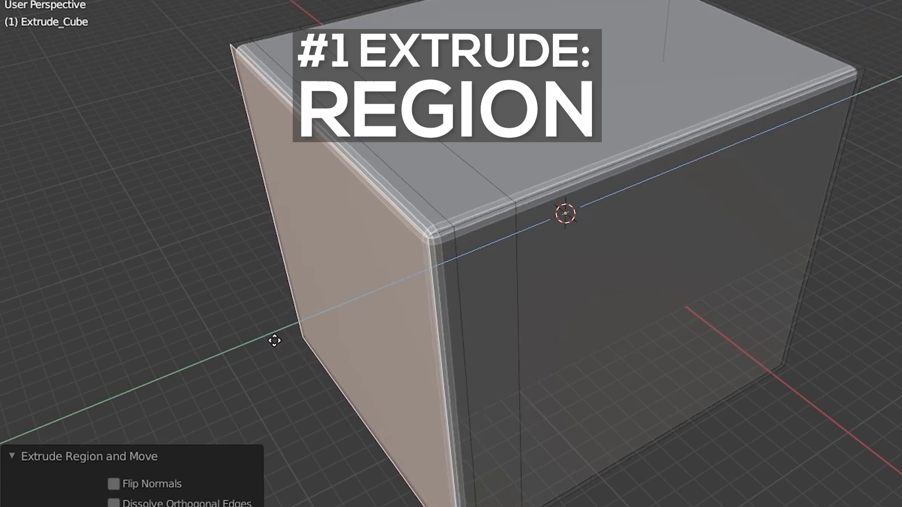
- Extrude the cube's selected end face outward in successive sections with Extrude Region
left_click_drag(274, 341, 170, 380)
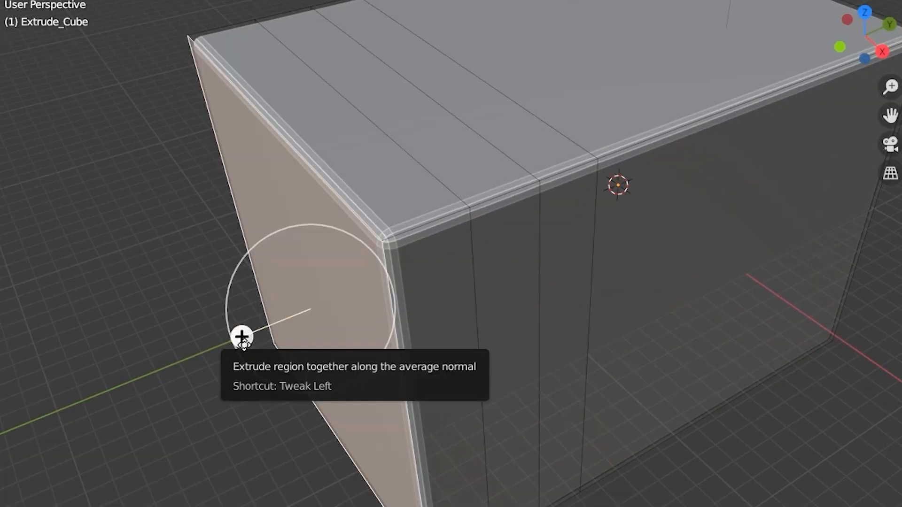
left_click(240, 338)
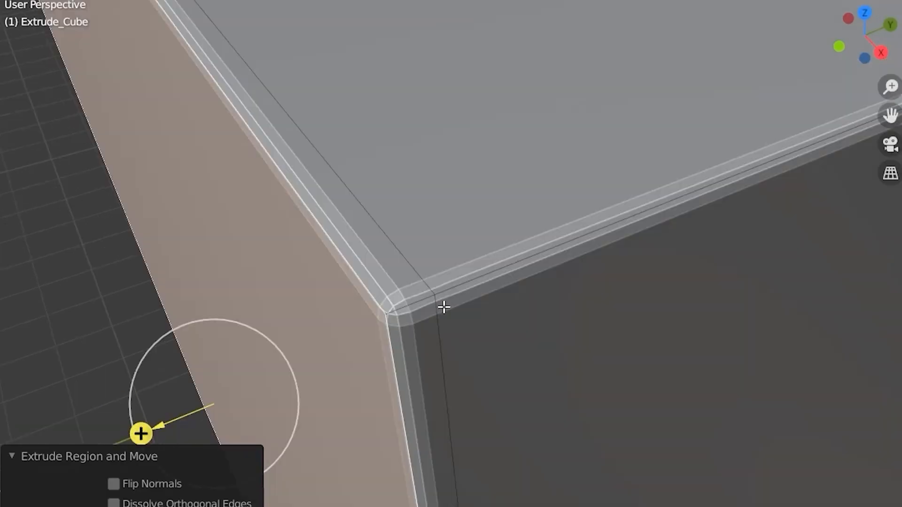
scroll(407, 329, "down", 5)
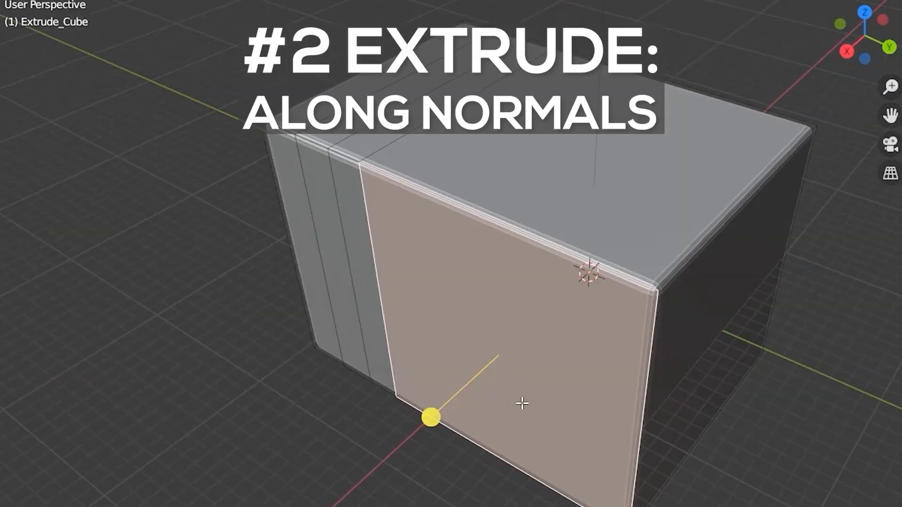
- Extrude the large side face of the cube outward in several sections with Extrude Along Normals
left_click_drag(429, 417, 386, 352)
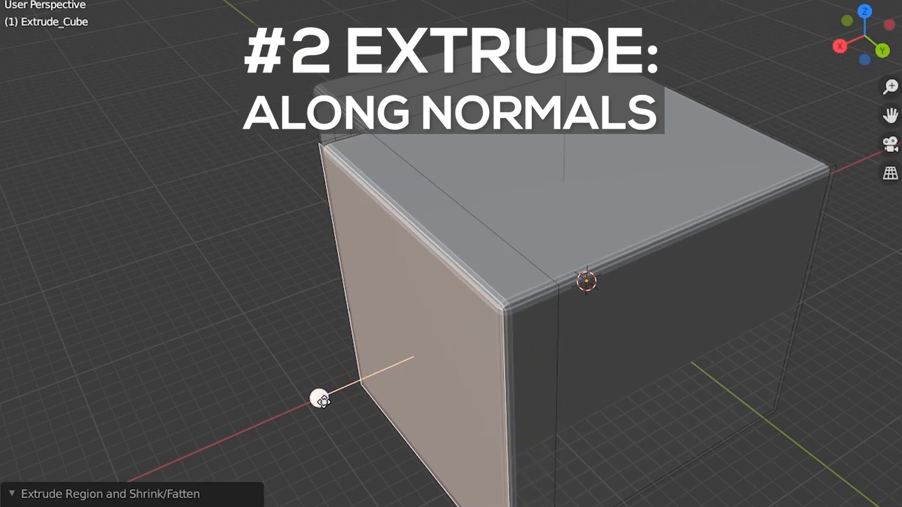
left_click_drag(320, 399, 335, 374)
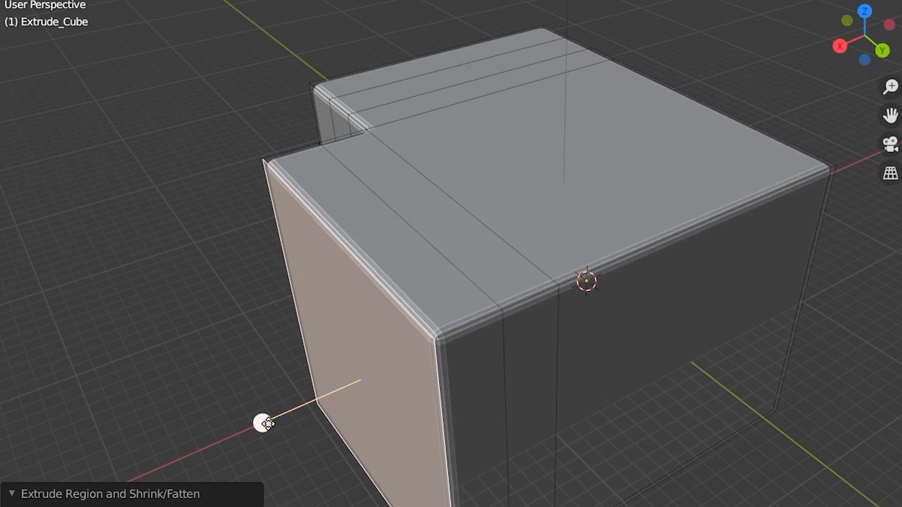
left_click_drag(262, 424, 291, 396)
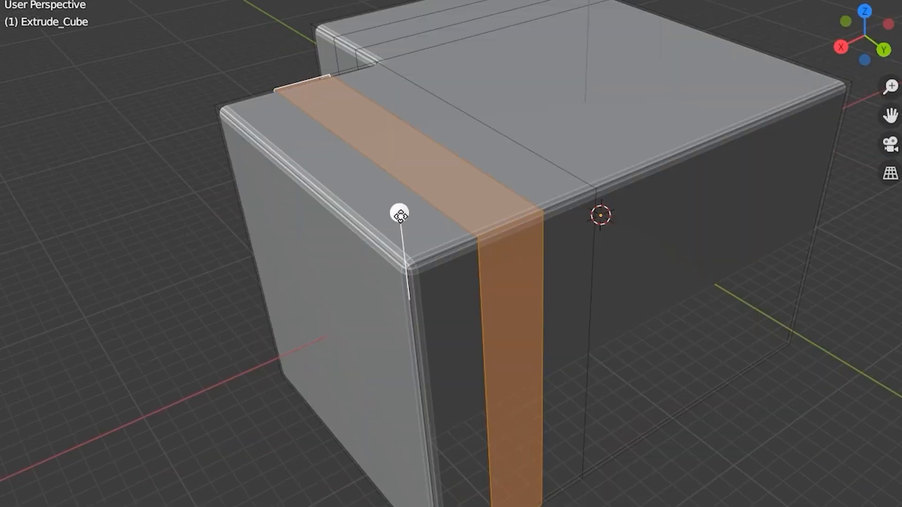
- Extrude the band of faces around the extruded block outward along normals, and inset the block's front face
mouse_move(399, 213)
left_mouse_down()
mouse_move(402, 179)
mouse_move(399, 198)
left_mouse_up()
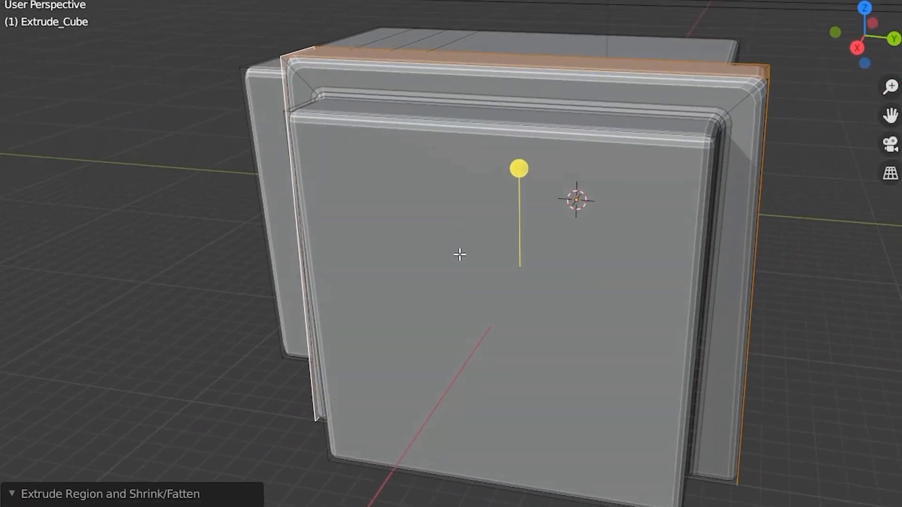
left_click(484, 363)
key("i")
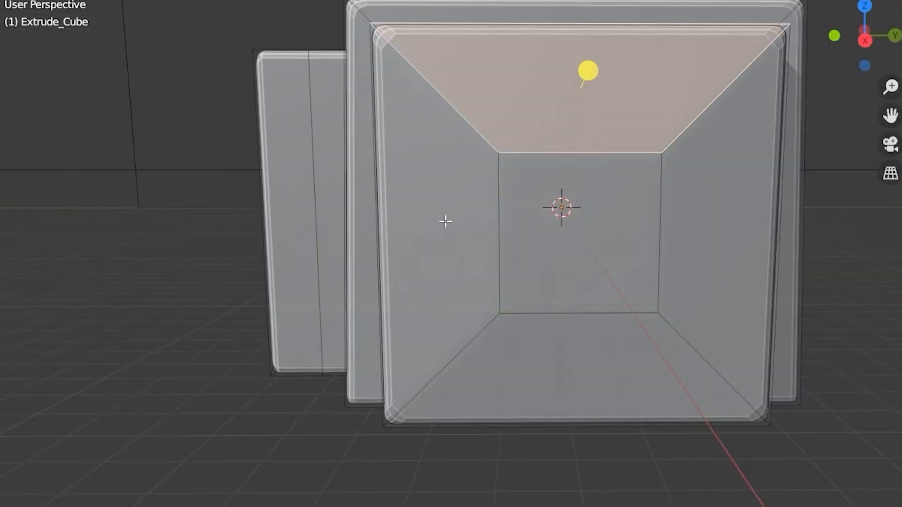
- Extrude the frame faces around the inset along their normals in two adjacent pairs: upper with one side, lower with the other
left_click(445, 221, "shift")
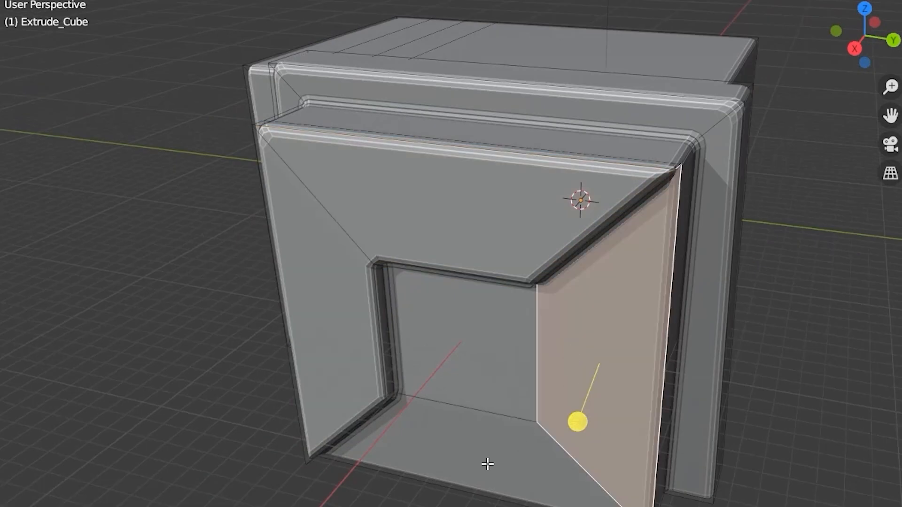
left_click(516, 472, "shift")
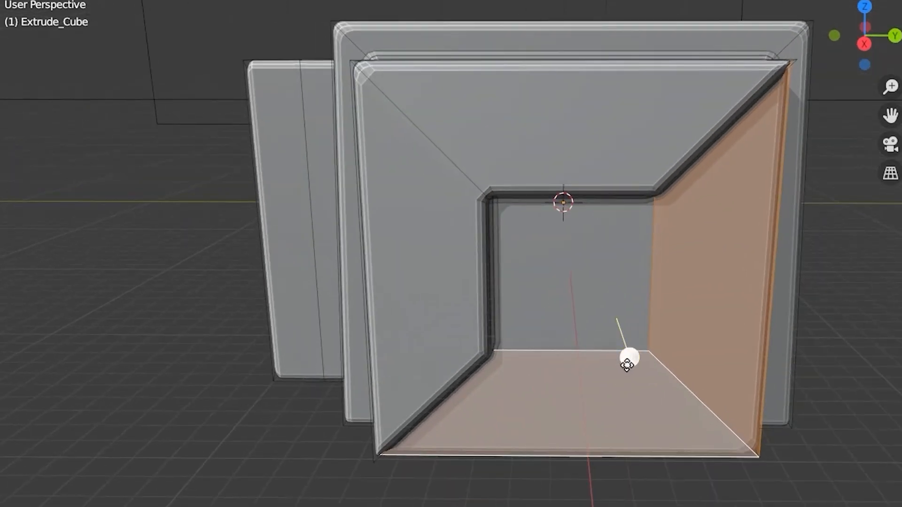
left_click_drag(627, 365, 628, 378)
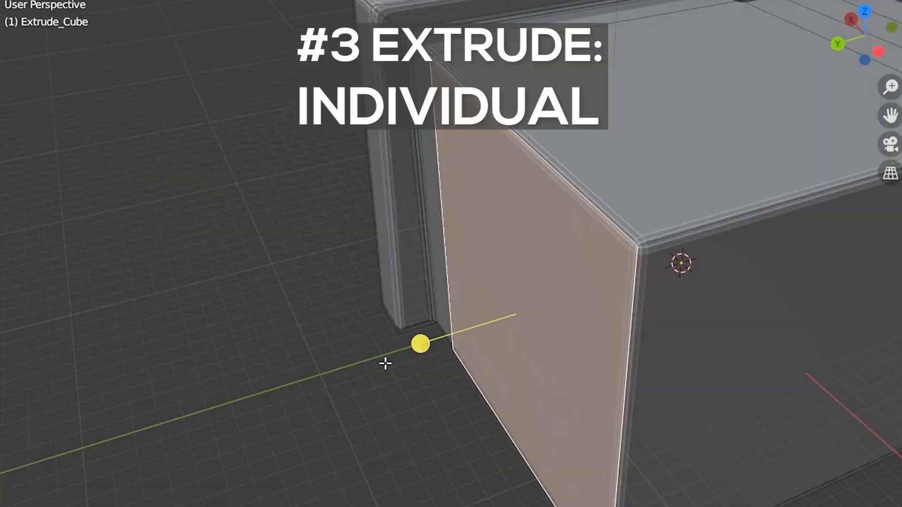
- Extrude the cube's selected end face outward in several sections with Extrude Individual
left_click_drag(419, 346, 440, 322)
left_click_drag(372, 358, 383, 334)
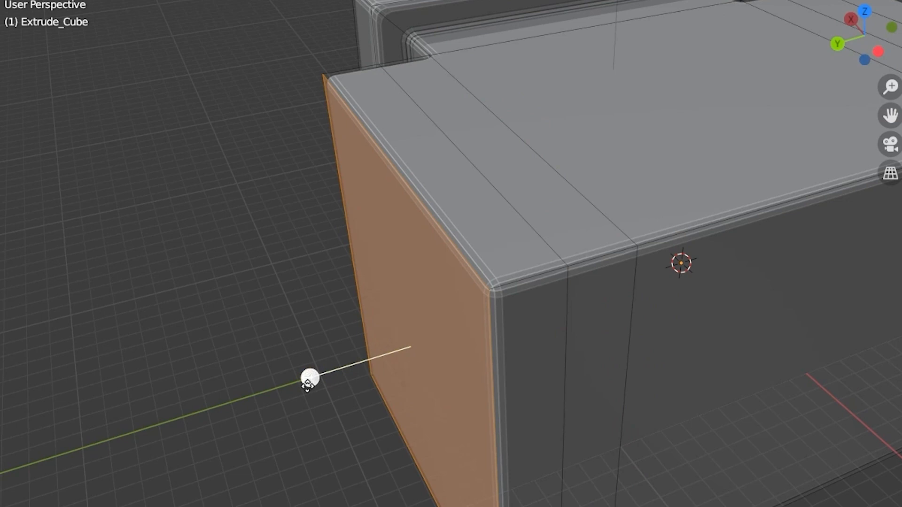
left_click_drag(308, 385, 323, 358)
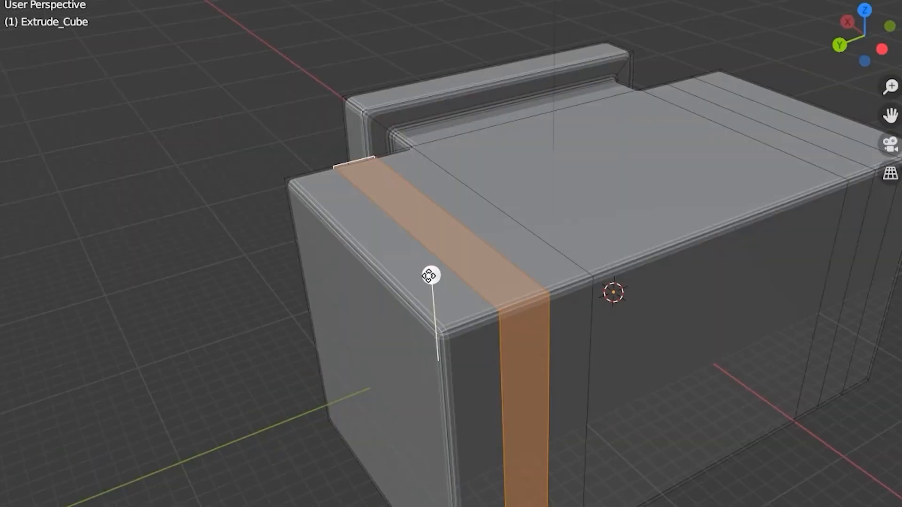
- Extrude the faces of the band around the block individually outward, and inset the block's end face to a small central square
left_click_drag(429, 276, 422, 245)
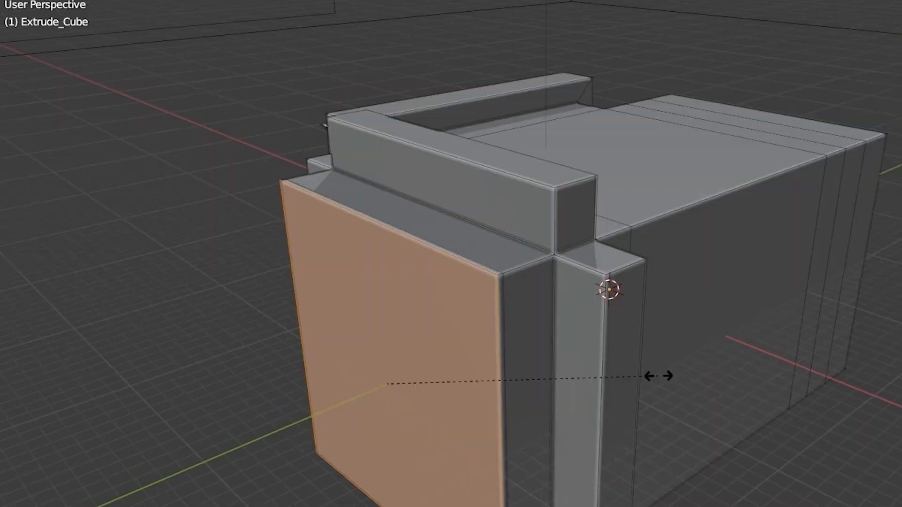
left_click_drag(649, 375, 486, 412)
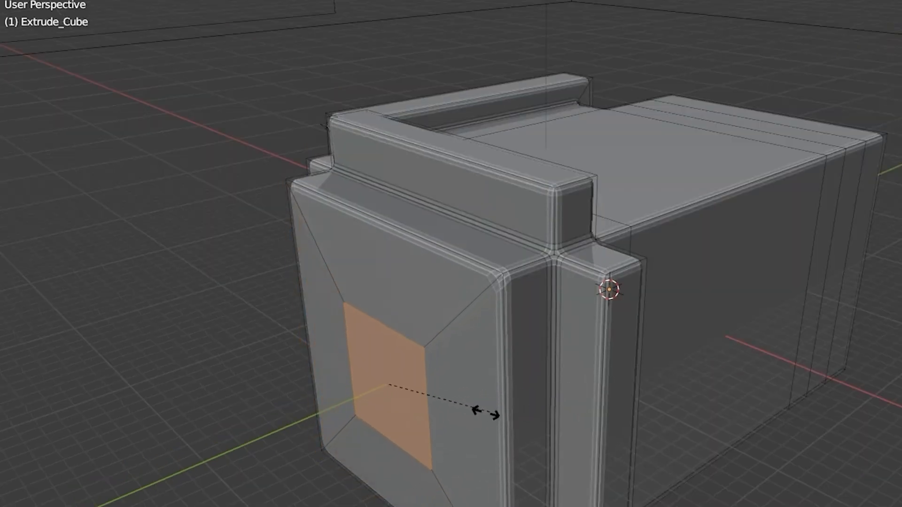
left_click_drag(485, 412, 474, 414)
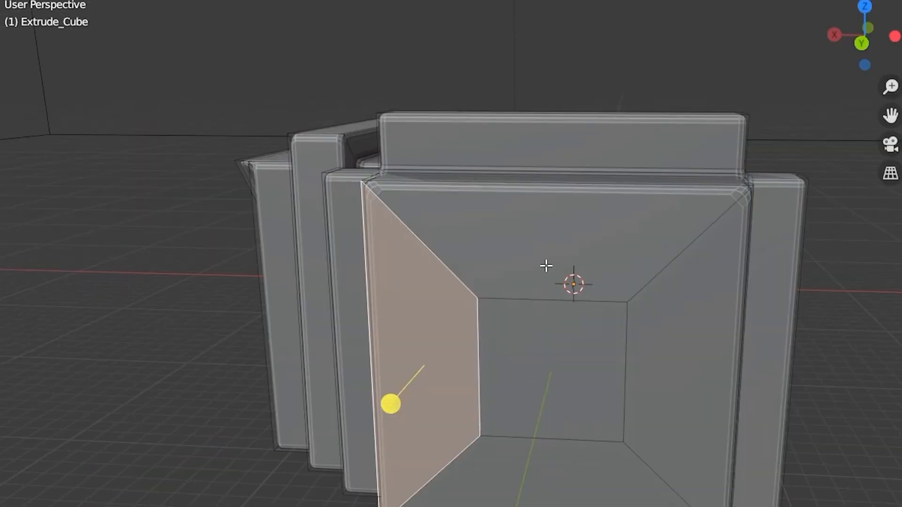
- Extrude the four frame faces around the end face's inset individually, and inset the recessed centre face
left_click(545, 265, "shift")
left_click(669, 385, "shift")
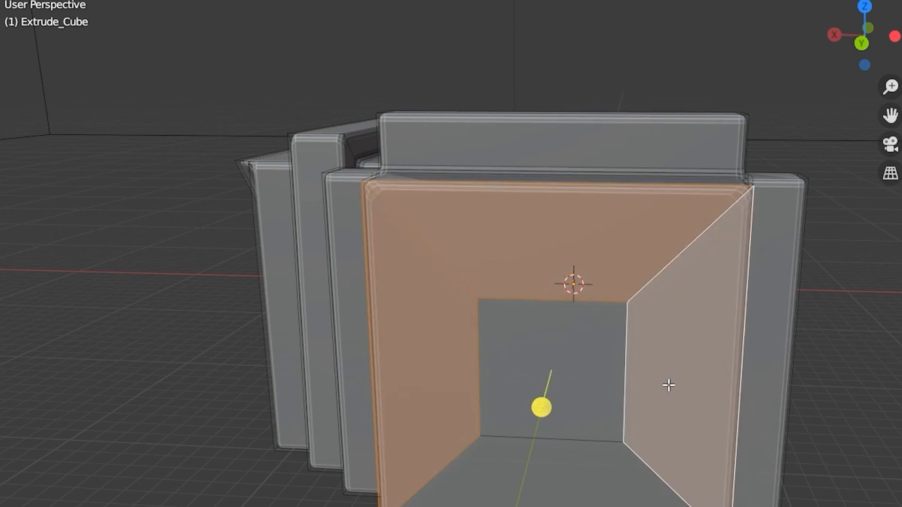
left_click(602, 492, "shift")
middle_click_drag(549, 475, 475, 495)
left_click_drag(312, 409, 351, 391)
middle_click_drag(351, 423, 710, 356)
key("i")
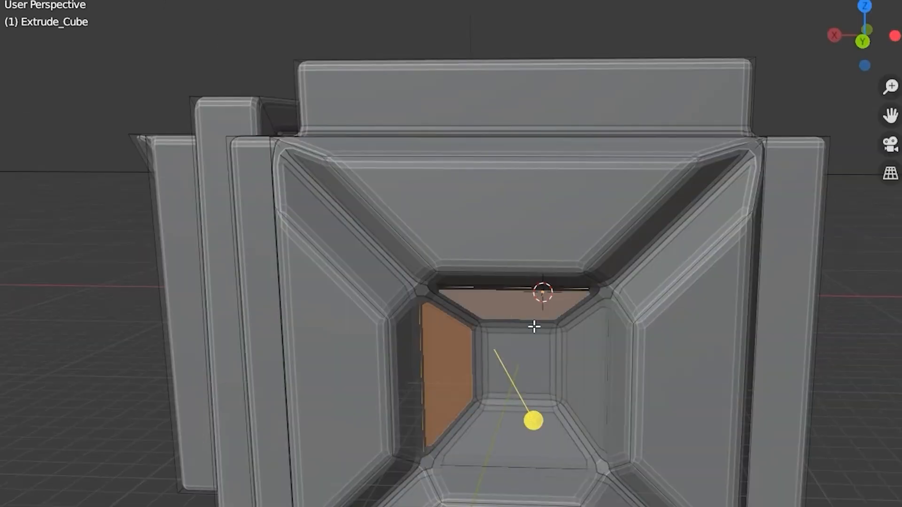
- Extrude the four inner frame faces around the recessed centre individually, and scale the extruded faces down toward the middle
left_click(588, 367, "shift")
left_click(536, 435, "shift")
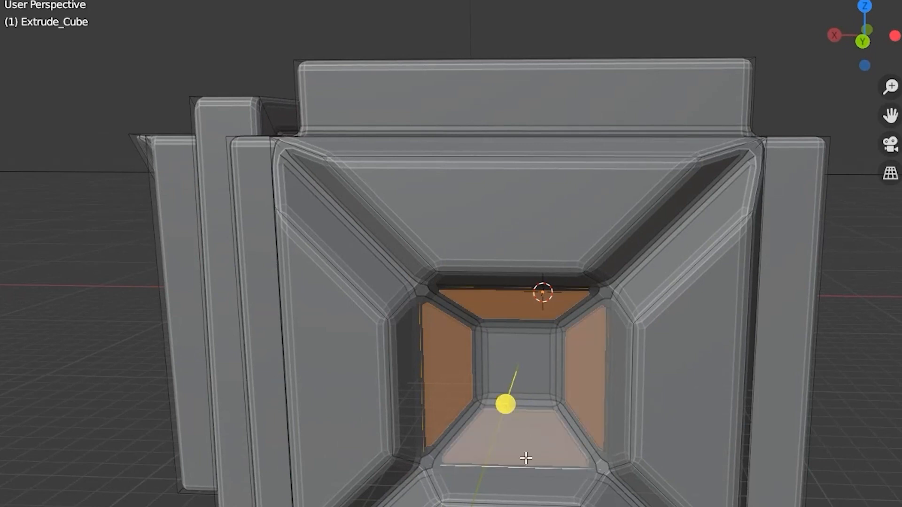
middle_click_drag(525, 459, 481, 467)
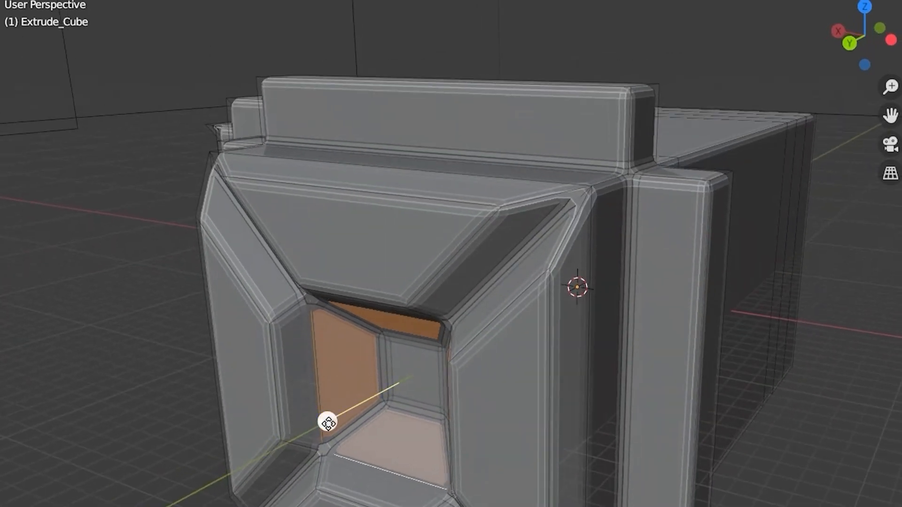
left_click_drag(328, 424, 372, 394)
key("s")
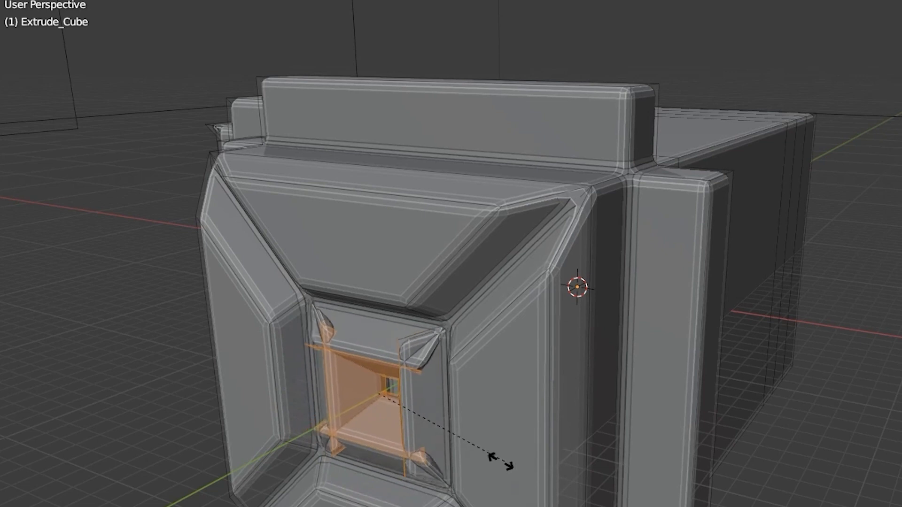
left_click(381, 449)
middle_click_drag(380, 448, 405, 430)
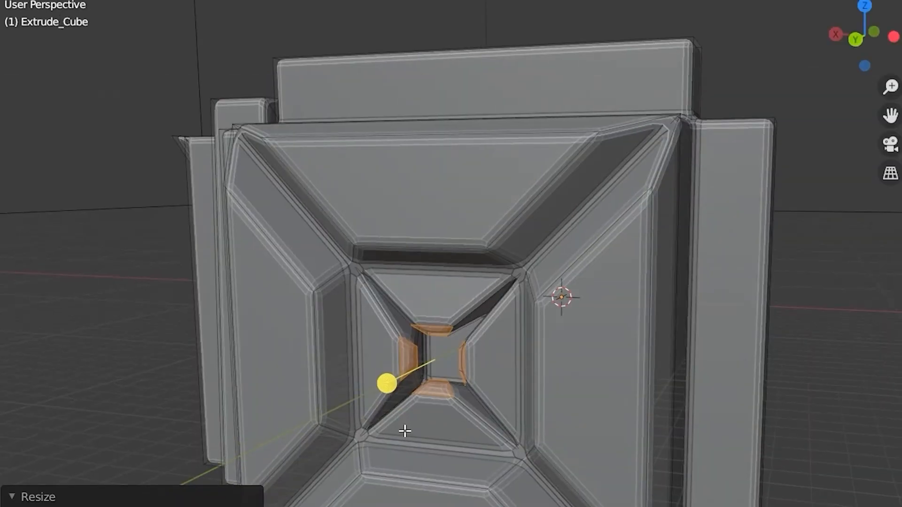
scroll(405, 429, "up", 8)
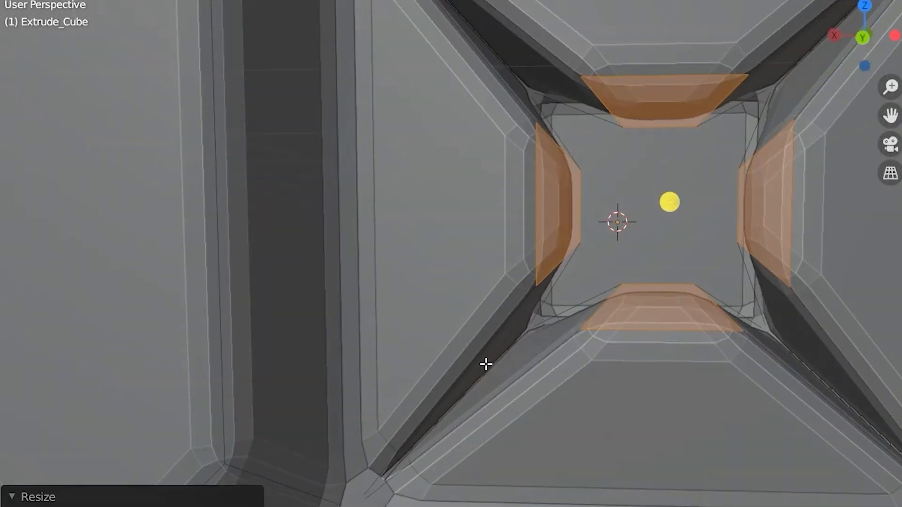
scroll(486, 365, "down", 8)
middle_click_drag(485, 366, 417, 390)
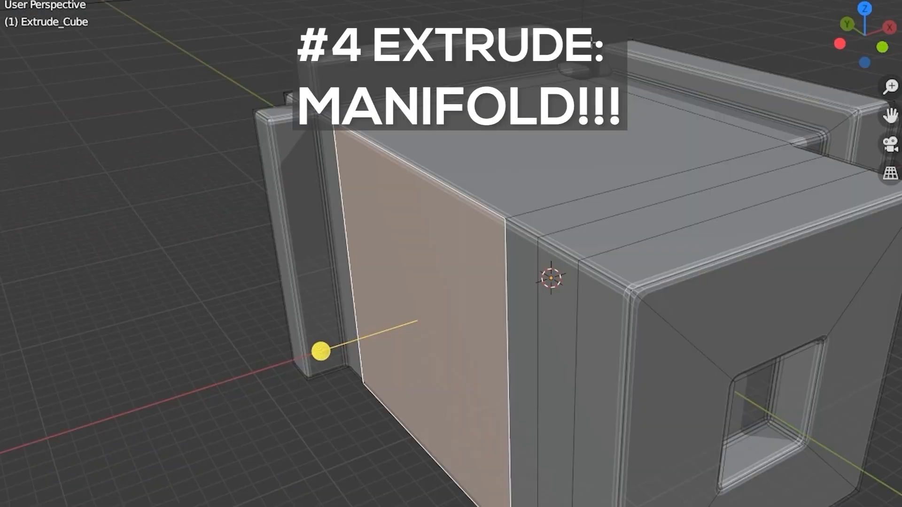
- Extrude the cube's large side face outward, inward past the surface, and outward again in sections with Extrude Manifold
left_click(270, 368)
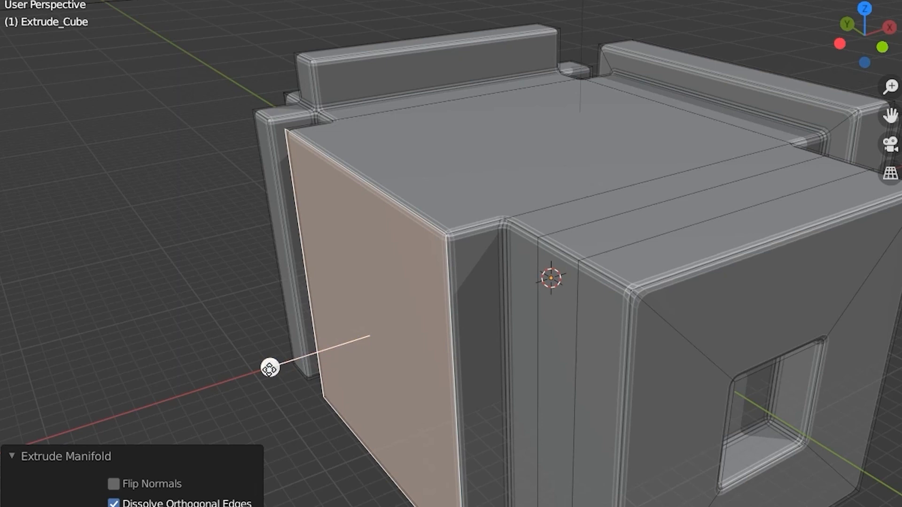
mouse_move(269, 369)
left_mouse_down()
mouse_move(212, 389)
mouse_move(370, 356)
mouse_move(355, 364)
mouse_move(391, 346)
mouse_move(365, 363)
mouse_move(388, 350)
mouse_move(455, 362)
mouse_move(385, 395)
mouse_move(383, 385)
mouse_move(394, 411)
left_mouse_up()
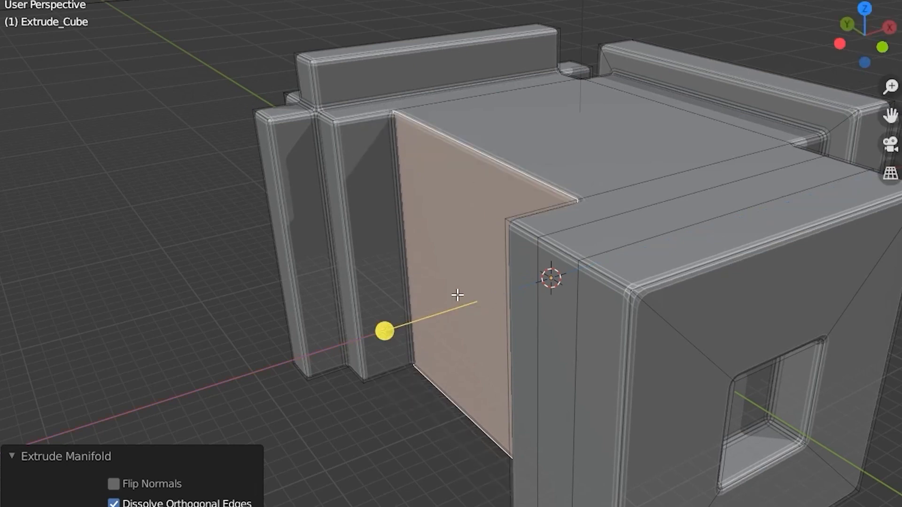
middle_click_drag(457, 295, 415, 355)
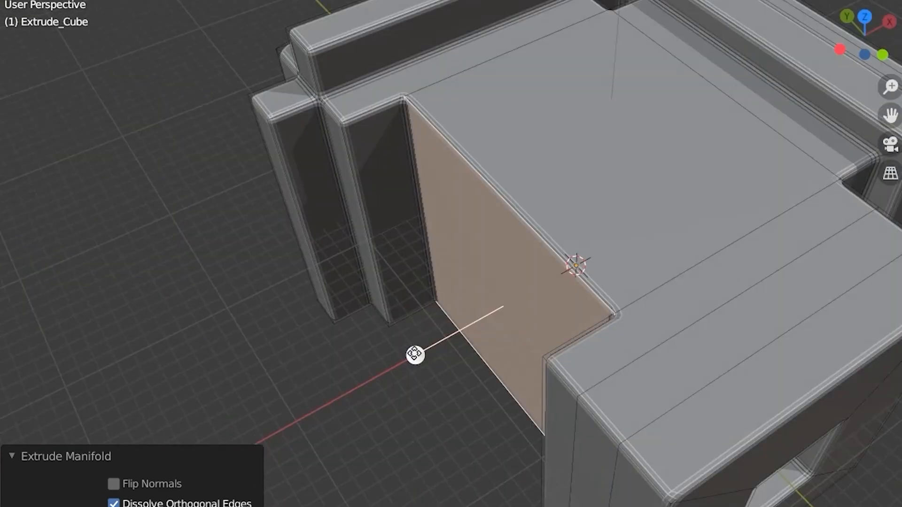
left_click_drag(414, 354, 320, 468)
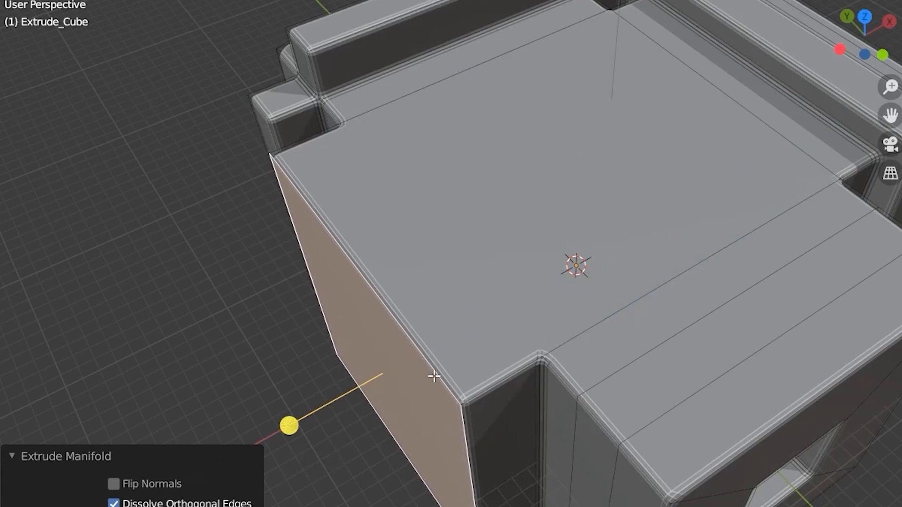
middle_click_drag(461, 406, 396, 318, "shift")
left_click_drag(399, 315, 302, 332)
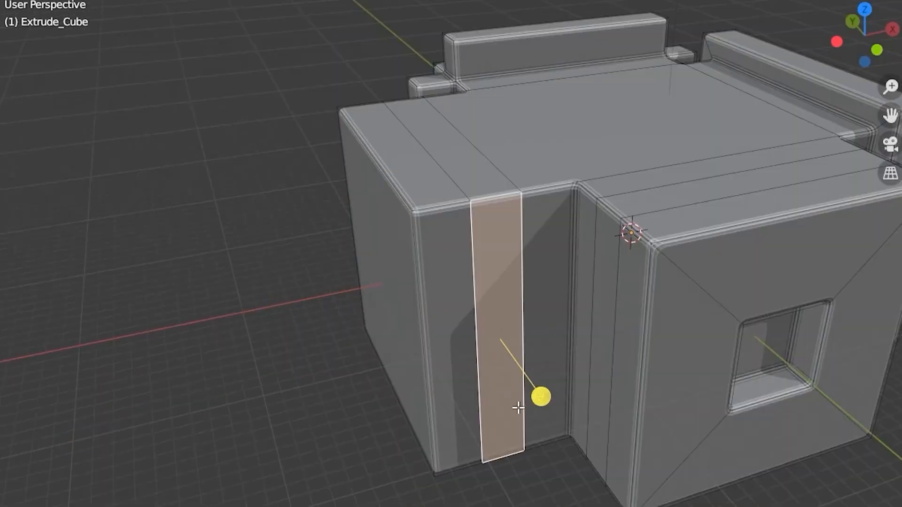
- Push the middle strip on one end of the side block inward with Extrude Manifold, and pull the matching opposite strip outward
left_click_drag(541, 397, 503, 375)
middle_click_drag(467, 371, 599, 331)
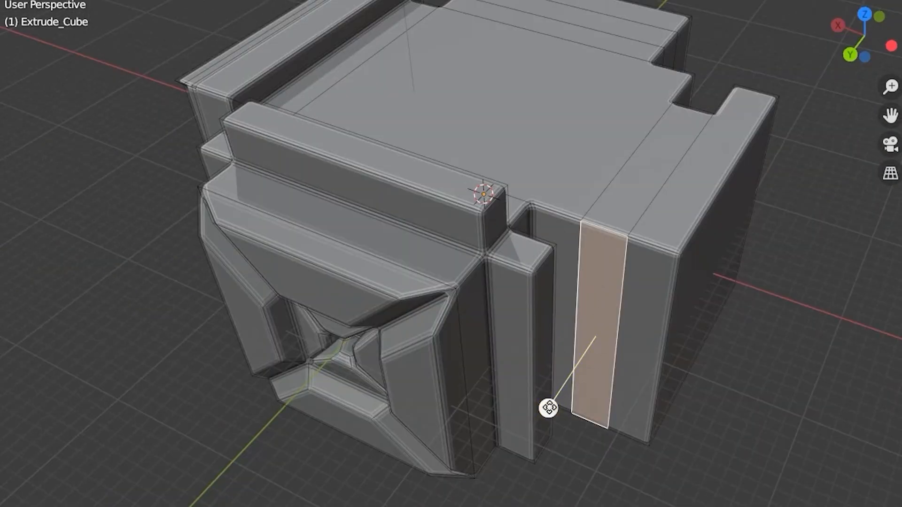
left_click_drag(548, 408, 533, 435)
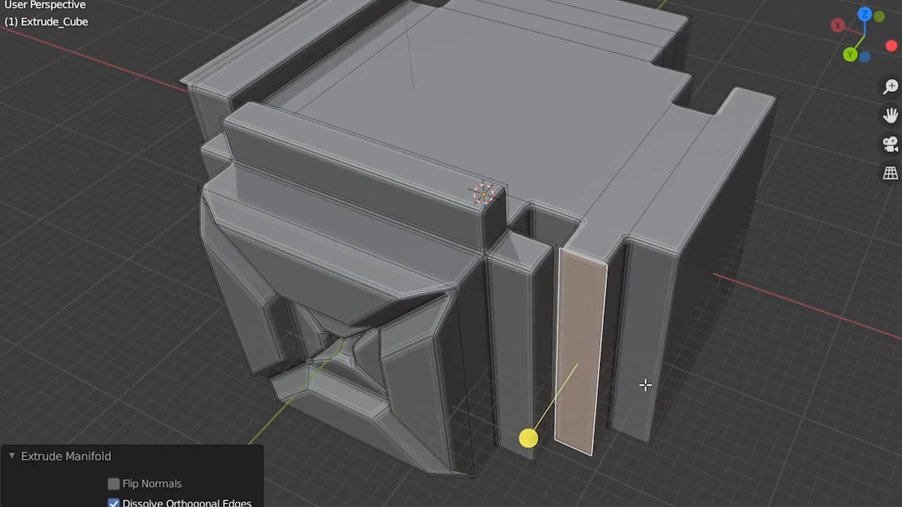
- Deepen the narrow gap between the side block and the main body by pushing its recessed face inward with Extrude Manifold
middle_click_drag(647, 385, 555, 417)
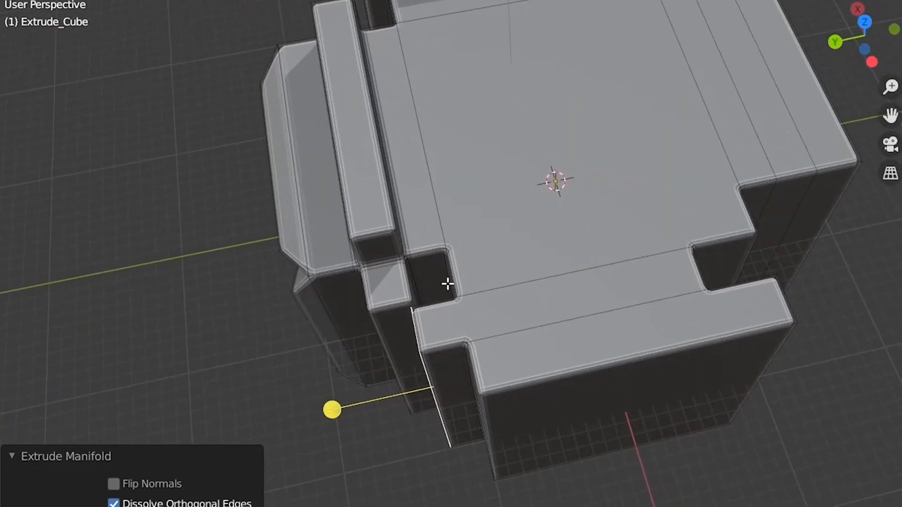
middle_click_drag(457, 294, 515, 282)
left_click(533, 220)
scroll(532, 221, "up", 1)
scroll(499, 278, "up", 1)
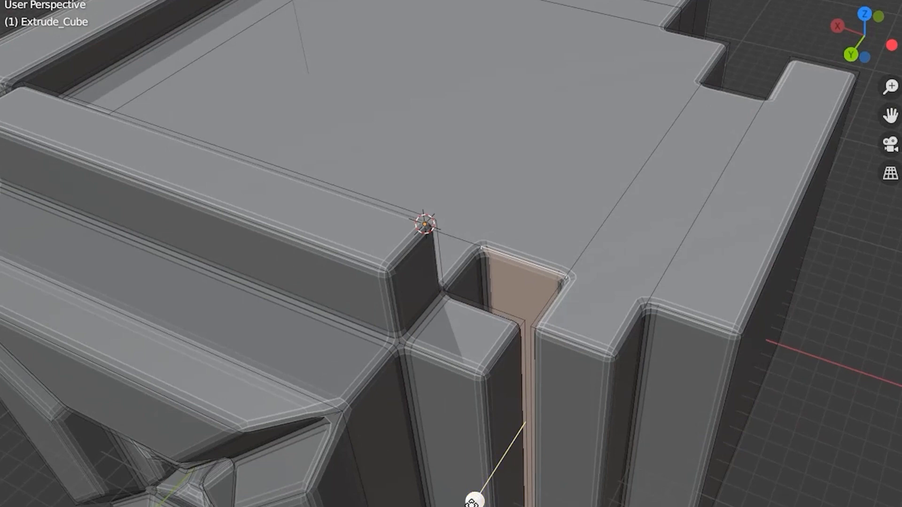
left_click_drag(472, 502, 511, 458)
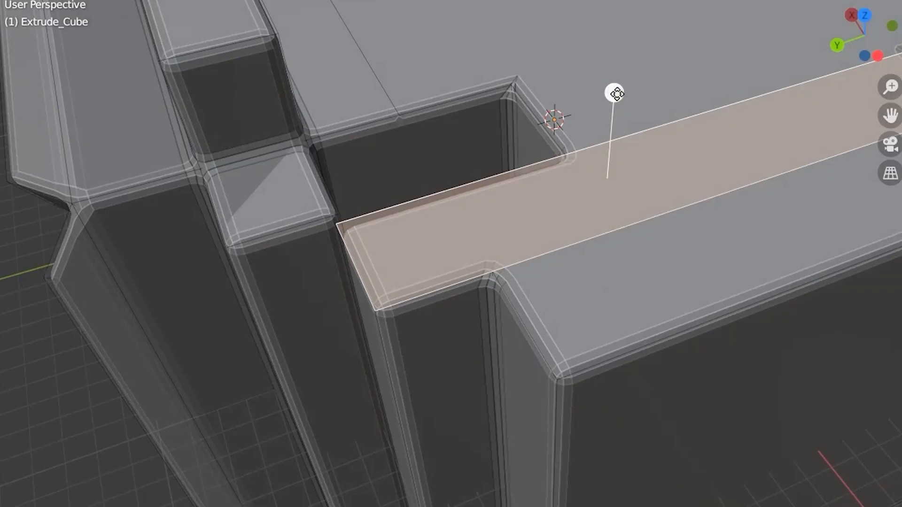
- Raise the top face of the side block's middle strip, and lower the top face of its outer section with Extrude Manifold
middle_click_drag(614, 95, 614, 44)
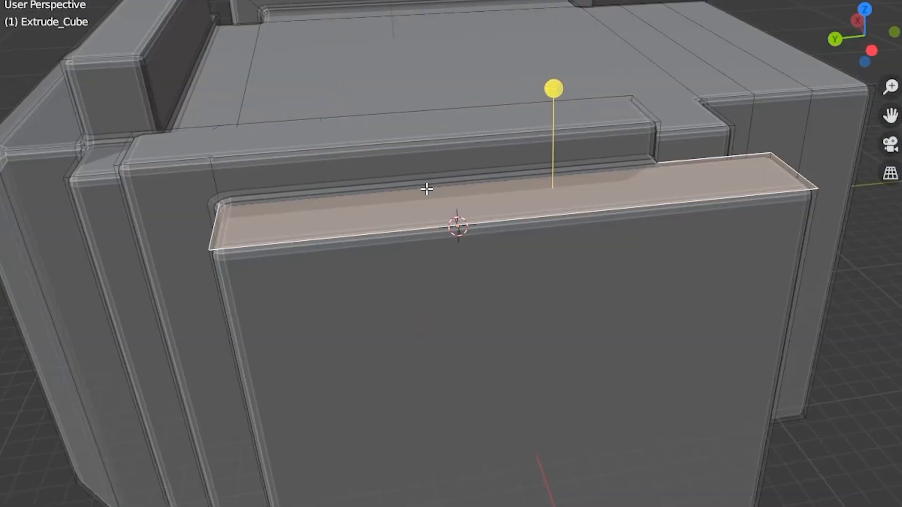
left_click_drag(556, 100, 554, 146)
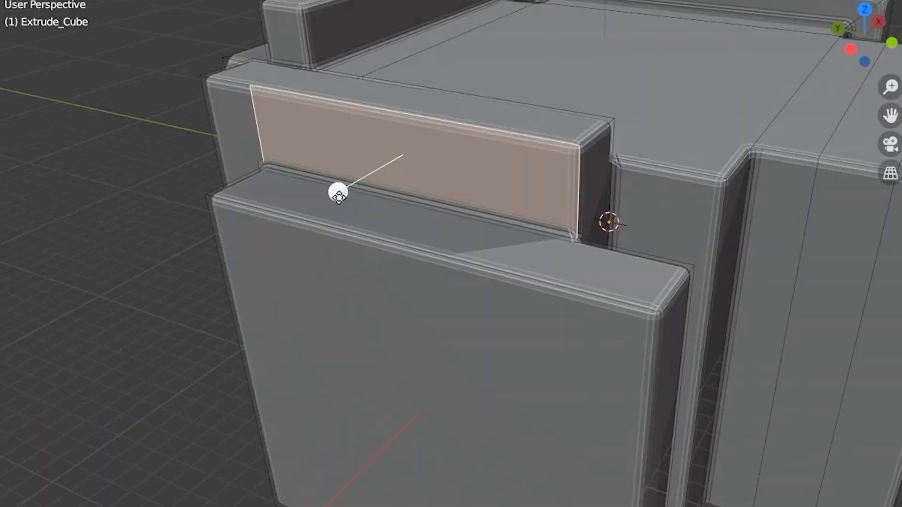
- Extrude the raised strip's outer face past the lower wall into an overhang, and extrude the overhang's underside downward
left_click_drag(338, 193, 270, 260)
middle_click_drag(417, 317, 417, 49)
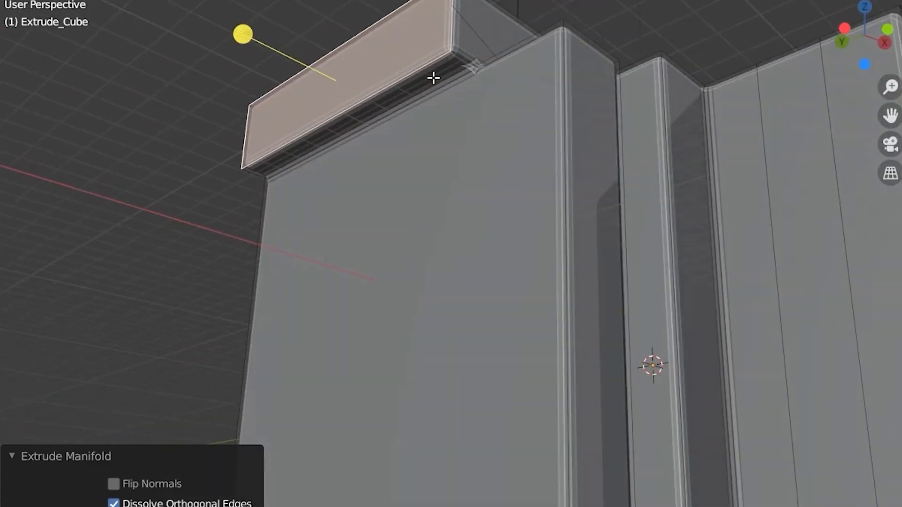
left_click(426, 97)
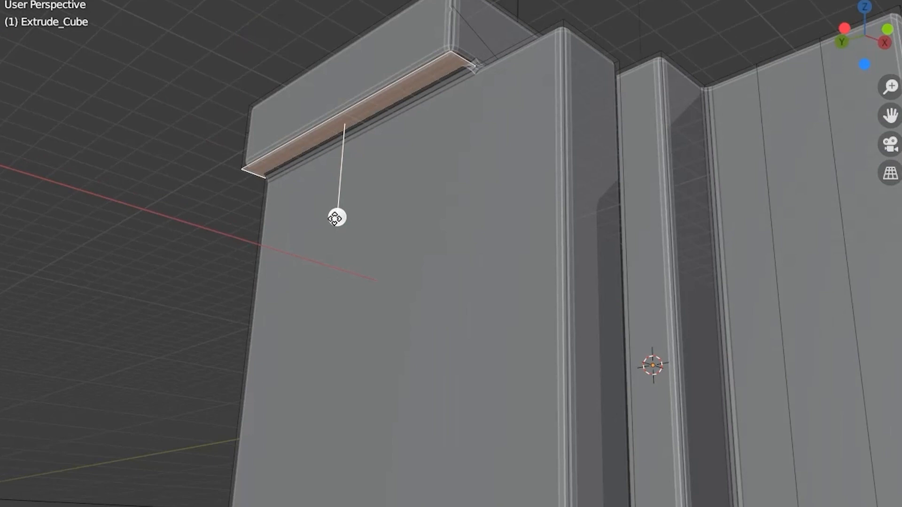
left_click_drag(336, 217, 301, 322)
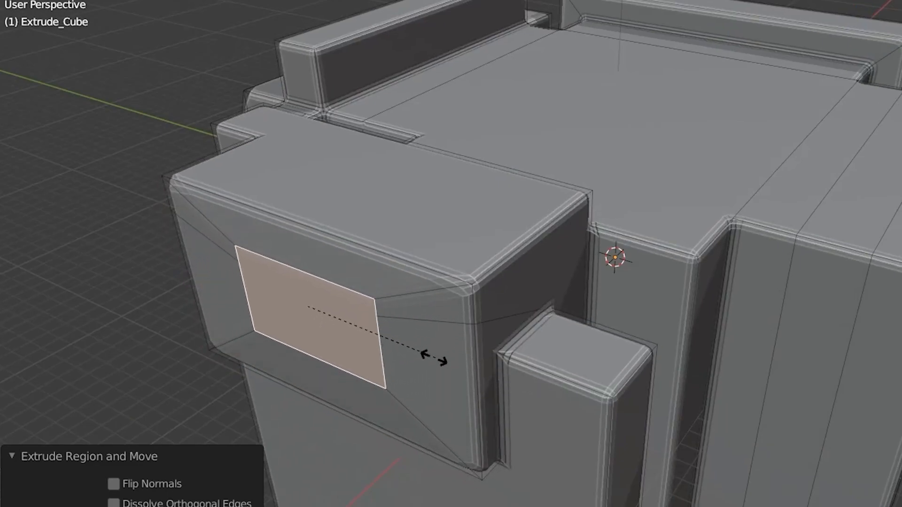
- Scale the extruded copy of the overhang's front face down to a smaller rectangle, and push it inward with Extrude Manifold
left_click(396, 347)
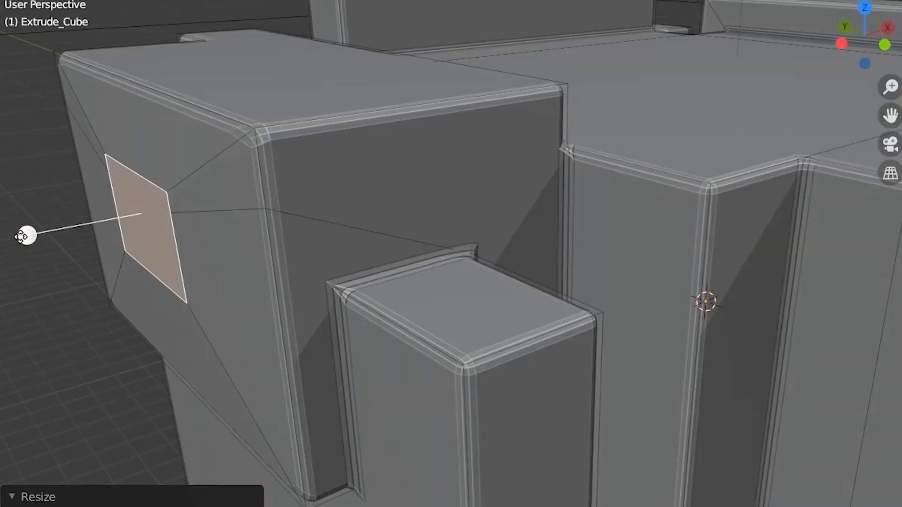
left_click_drag(22, 237, 95, 227)
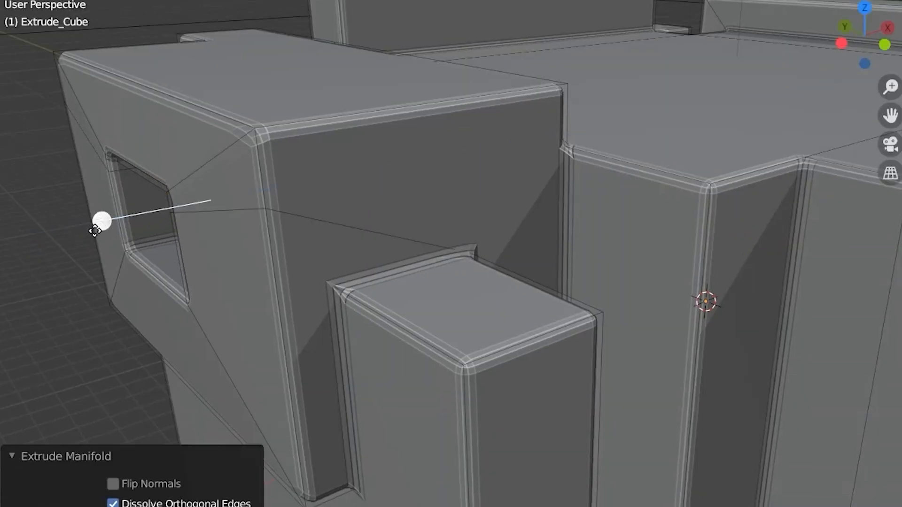
middle_click_drag(209, 245, 336, 221)
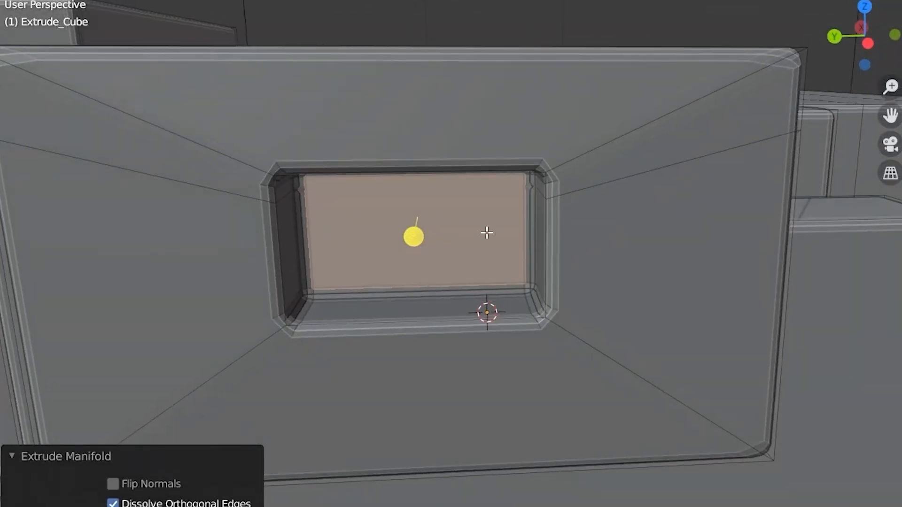
- Extrude a side wall of the rectangular recess inward into a small block, and pull that block's front face outward
left_click(540, 249)
middle_click_drag(539, 249, 586, 238)
left_click_drag(592, 240, 546, 237)
middle_click_drag(620, 302, 565, 317)
middle_click_drag(385, 320, 432, 300)
left_click(607, 215)
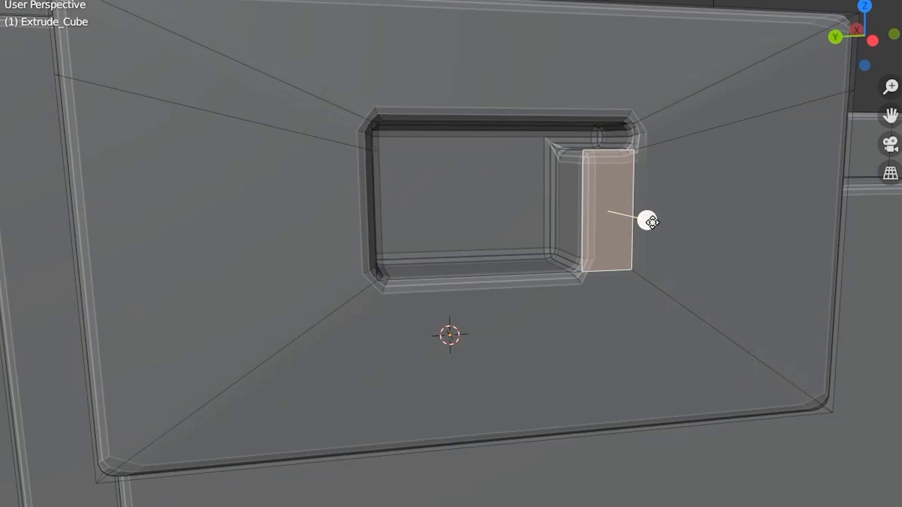
left_click_drag(652, 222, 660, 231)
- Extrude the frame face below the recess outward, extrude its slanted edge face, and scale that face down
middle_click_drag(676, 362, 654, 387)
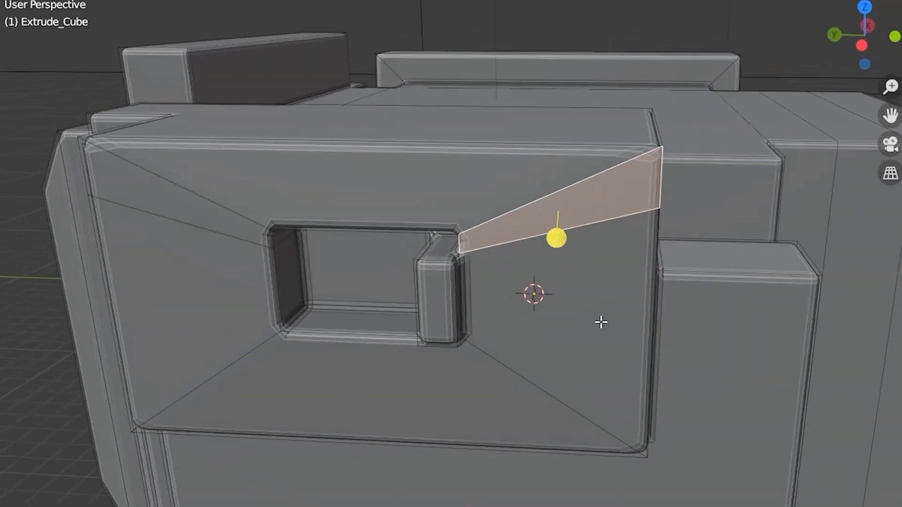
left_click(388, 424)
left_click_drag(363, 439, 343, 464)
left_click_drag(627, 350, 668, 319)
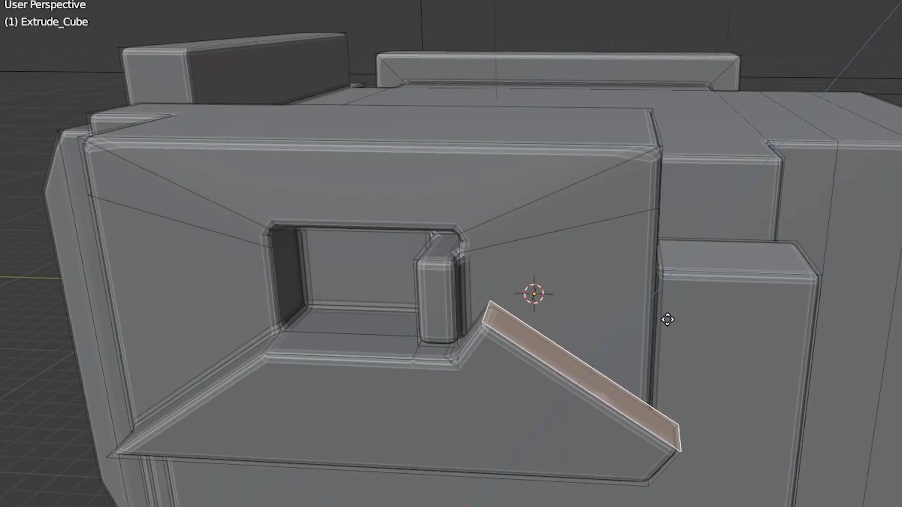
left_click(629, 374)
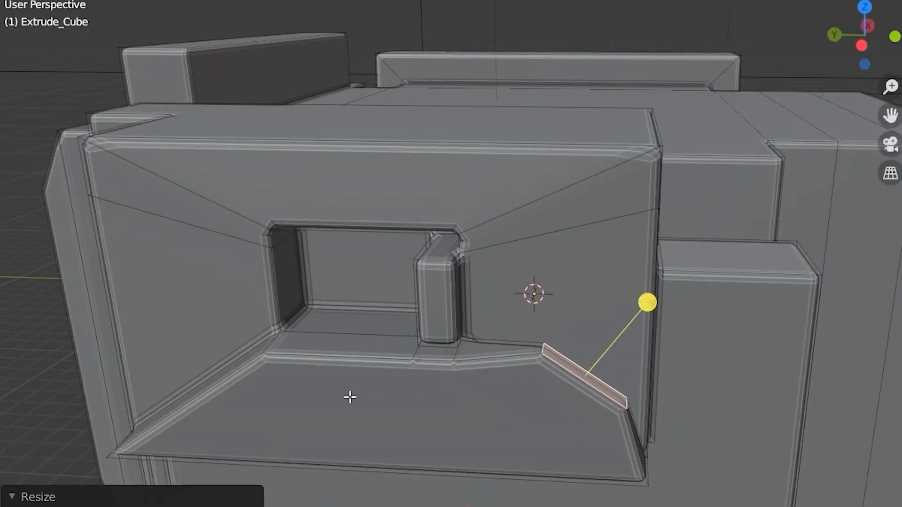
- Extrude the slanted edge face of the lip below the recess with the Extrude Manifold tool
mouse_move(350, 397)
middle_mouse_down()
mouse_move(379, 389)
mouse_move(319, 388)
mouse_move(356, 410)
middle_mouse_up()
left_click(312, 396)
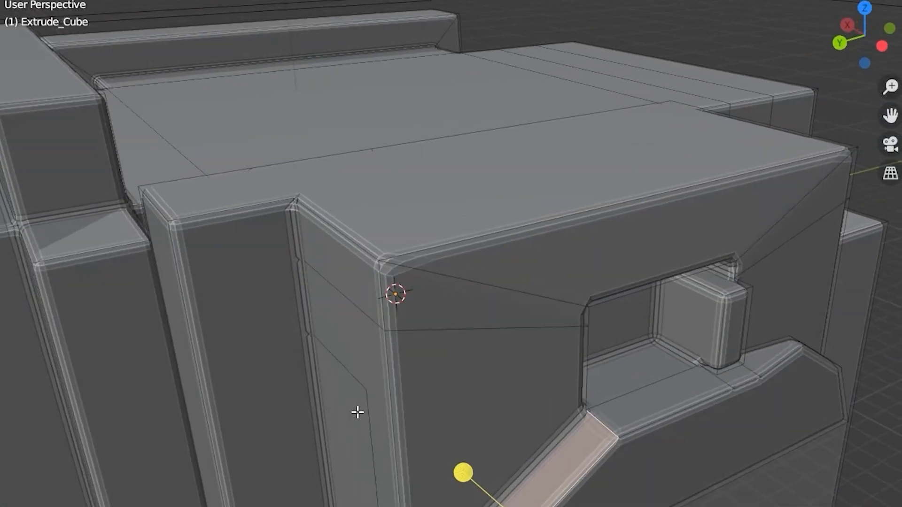
left_click_drag(462, 464, 503, 460)
left_click_drag(440, 441, 383, 419)
- Scale the inner face of the wall below the overhang down to a smaller rectangle
key("s")
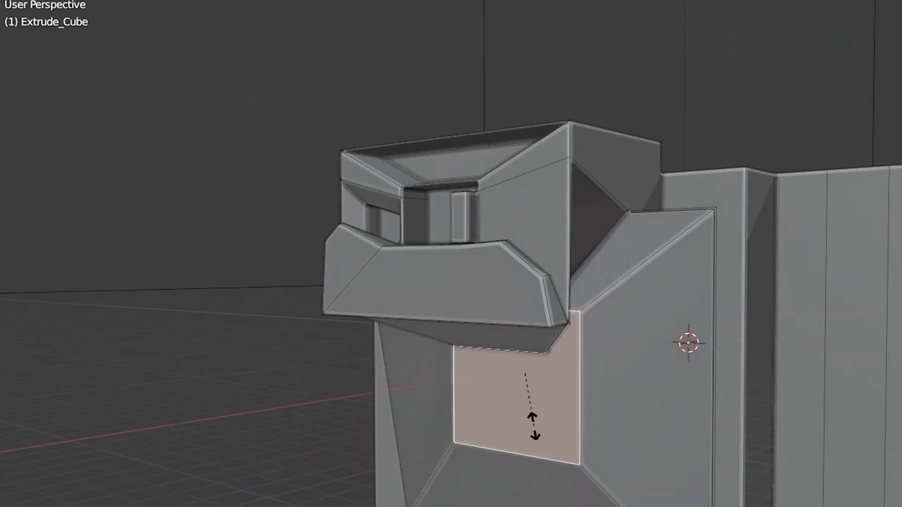
left_click(581, 413)
middle_click_drag(581, 414, 401, 346)
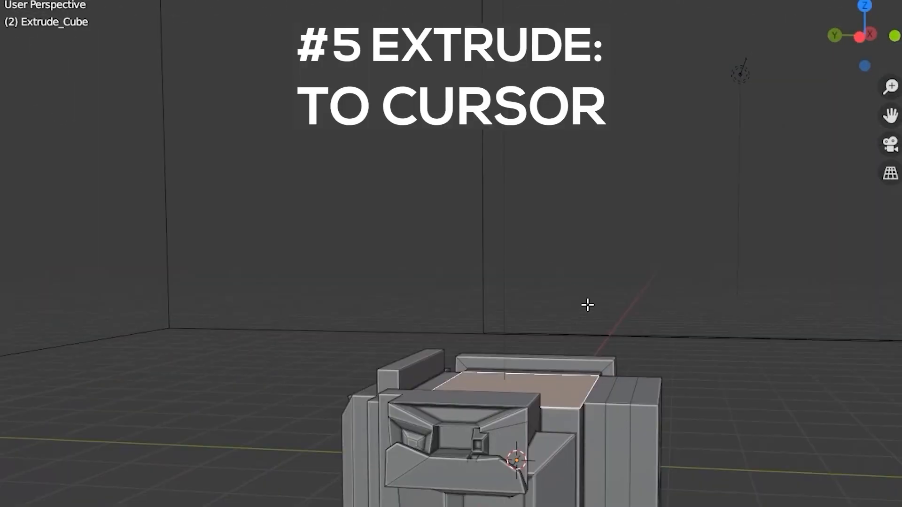
- Extrude the cube's large top face to the cursor five times into an arm that rises and curls back over the cube
right_click(587, 305, "ctrl")
right_click(684, 244, "ctrl")
right_click(686, 120, "ctrl")
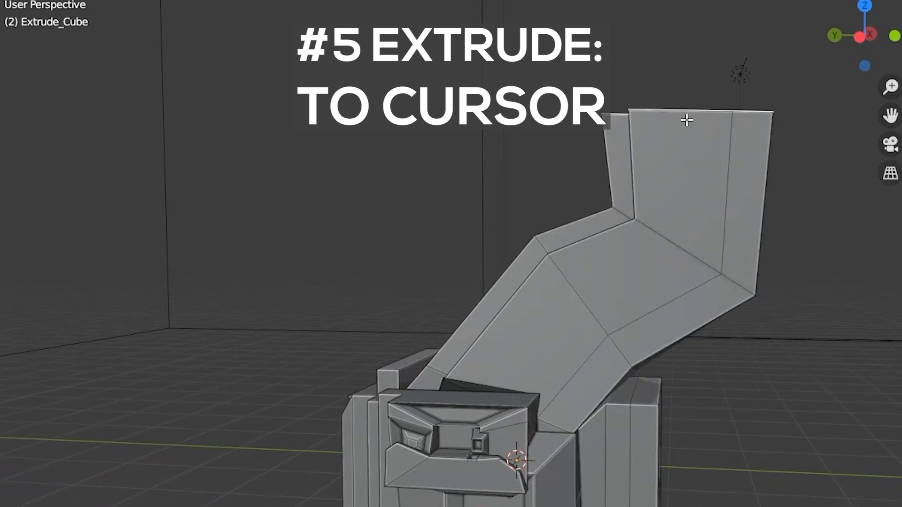
right_click(608, 61, "ctrl")
right_click(475, 55, "ctrl")
scroll(457, 143, "down", 4)
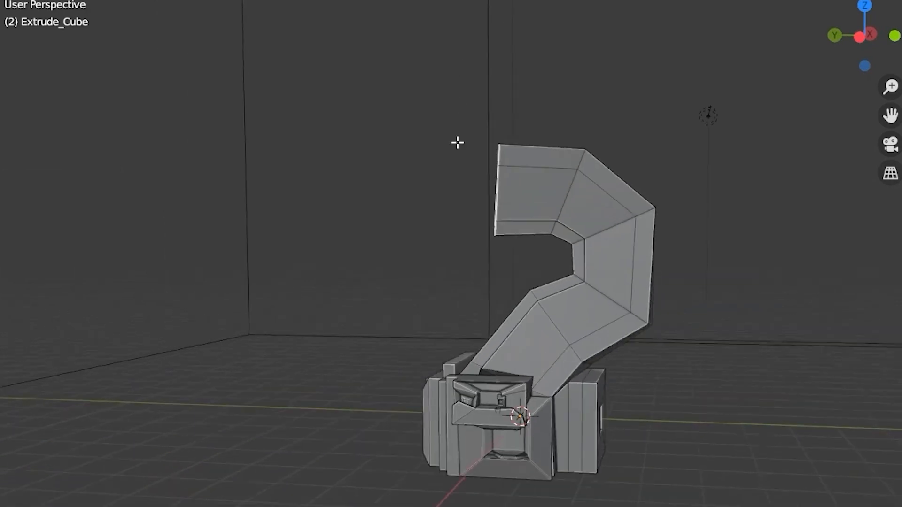
- Continue the arm with five more extrusions to the cursor in changing directions so that its segments fold through each other
middle_click_drag(457, 143, 444, 161, "shift")
right_click(445, 161, "ctrl")
right_click(532, 143, "ctrl")
middle_click_drag(533, 142, 411, 155)
right_click(435, 222, "ctrl")
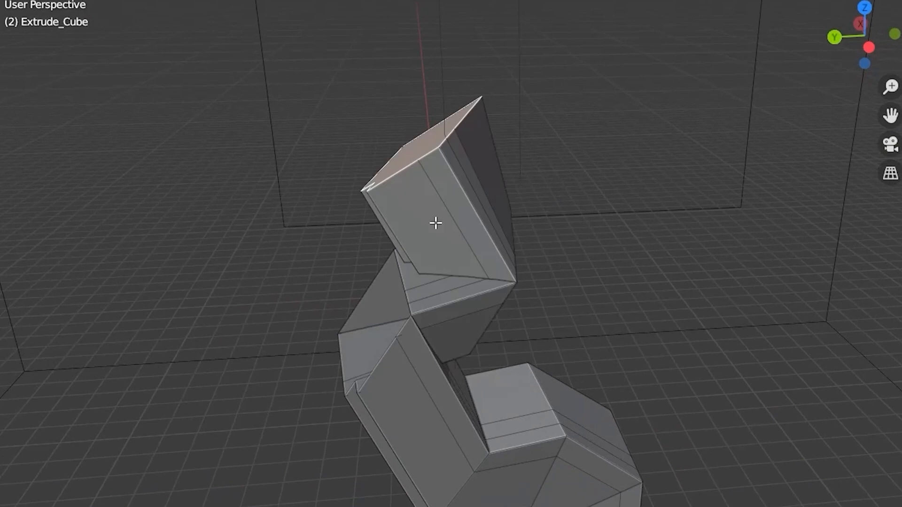
right_click(656, 223, "ctrl")
right_click(289, 273, "ctrl")
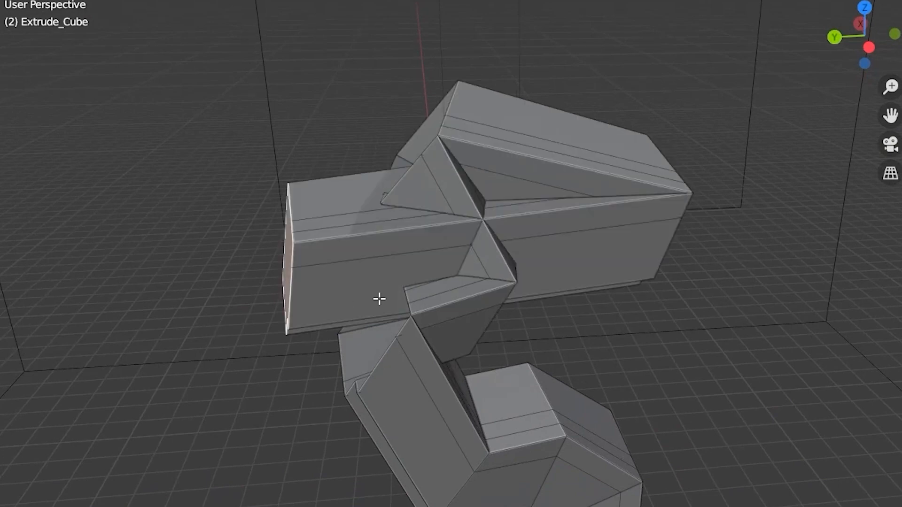
middle_click_drag(379, 299, 301, 262)
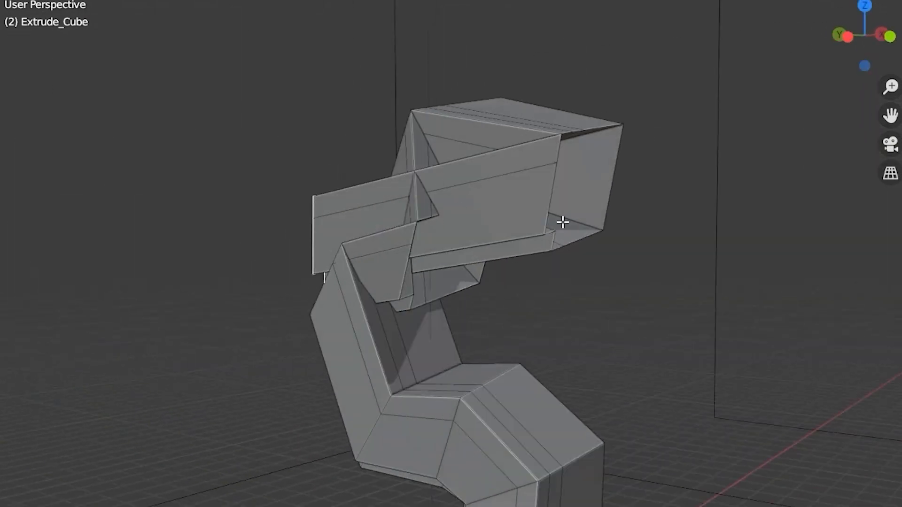
middle_click_drag(618, 222, 634, 221, "shift")
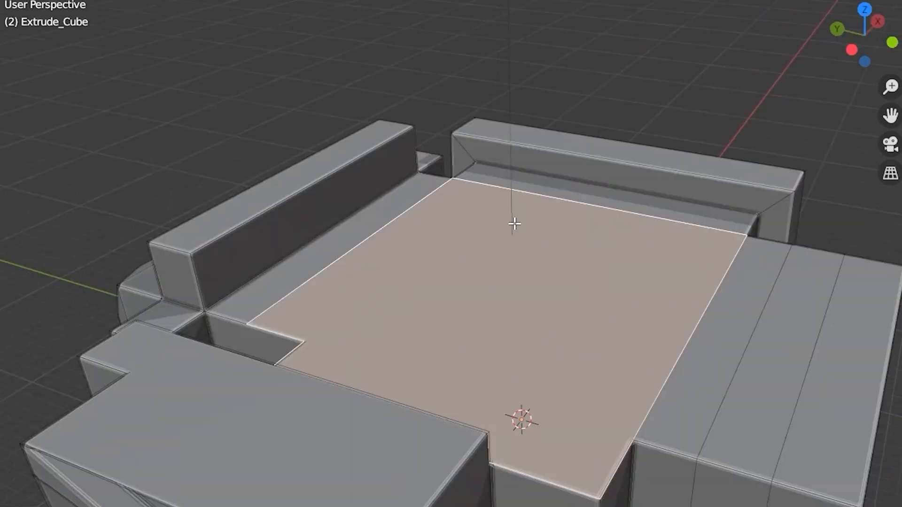
- Extrude the cube's large top face to the cursor into a tilted block and scale its end face down
middle_click_drag(515, 224, 517, 262)
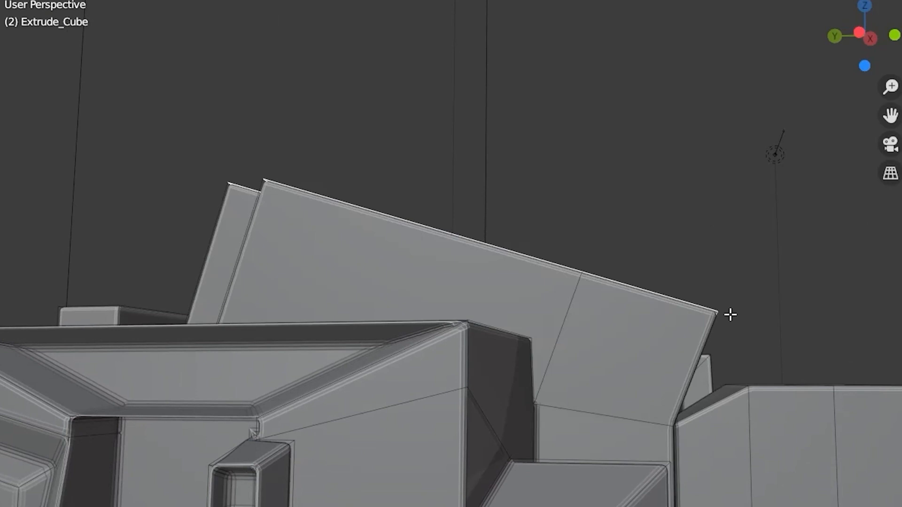
middle_click_drag(730, 314, 667, 439)
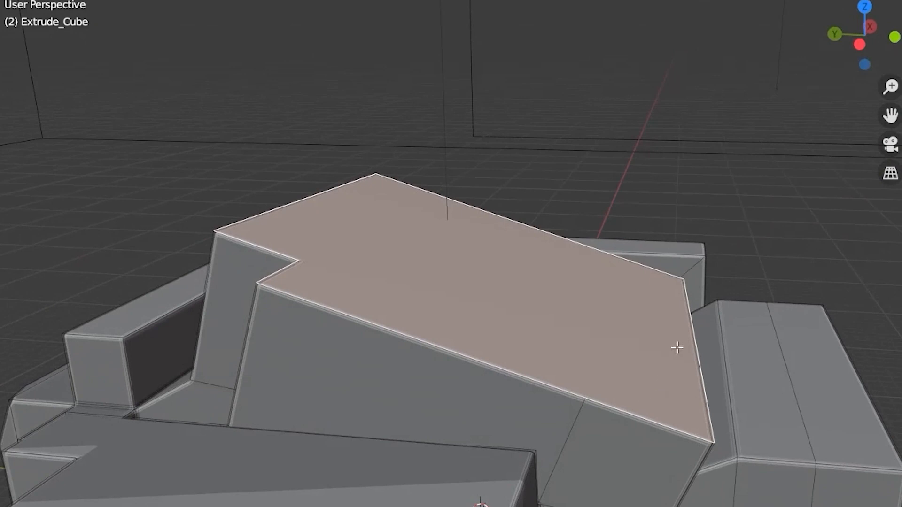
key("s")
left_click(597, 314)
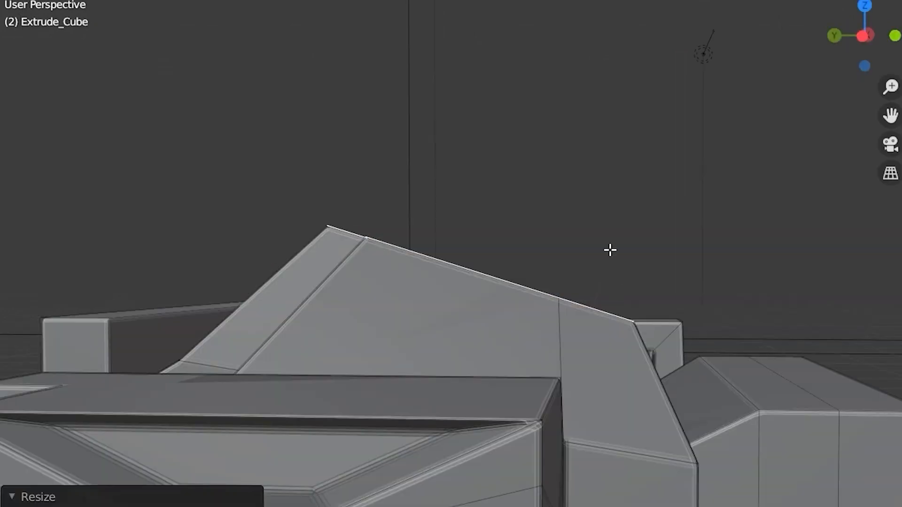
- Extrude the tilted block's end face to the cursor again and scale the new end face down
key("ctrl+z")
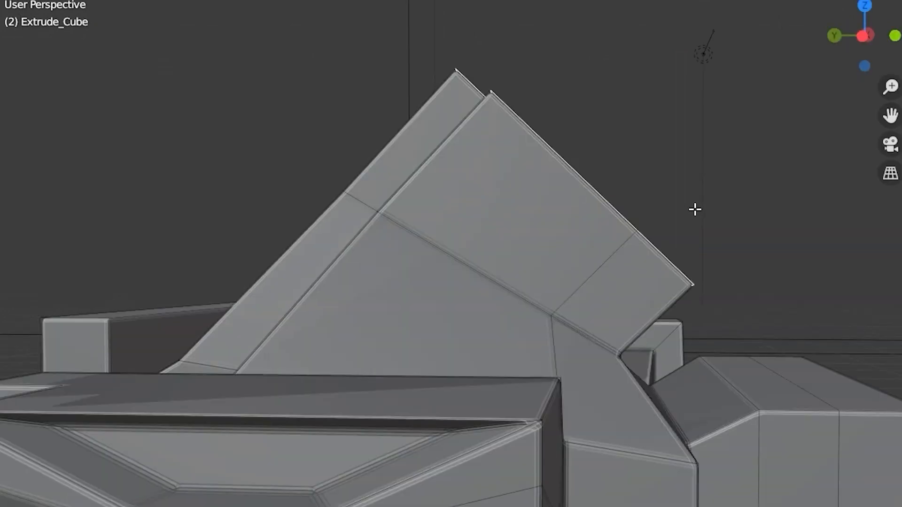
key("s")
left_click(618, 153)
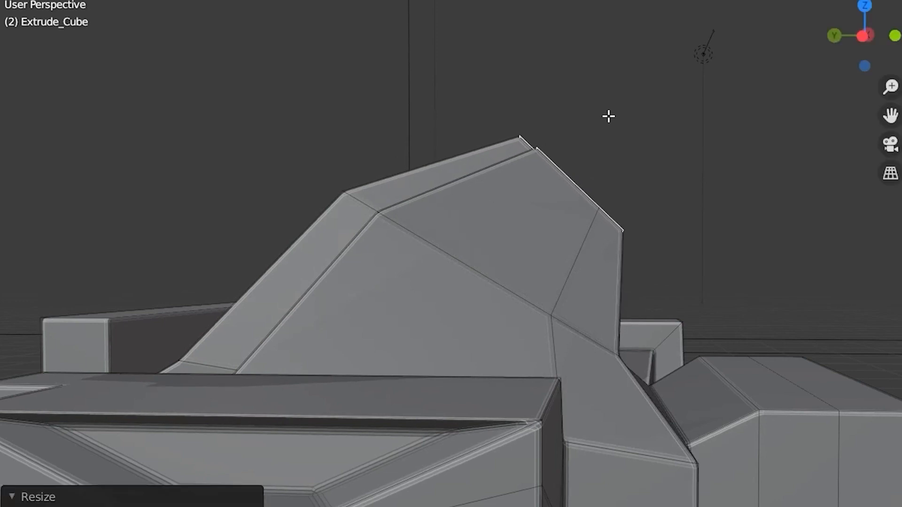
- Extrude the end face through several more segments, scaling each one smaller, to form a curved, tapering horn
key("e")
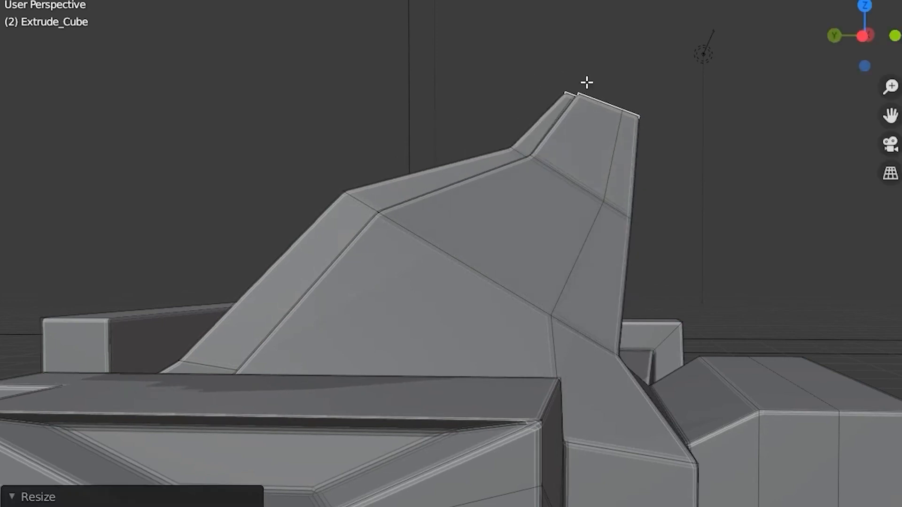
middle_click_drag(587, 83, 581, 163, "shift")
key("e")
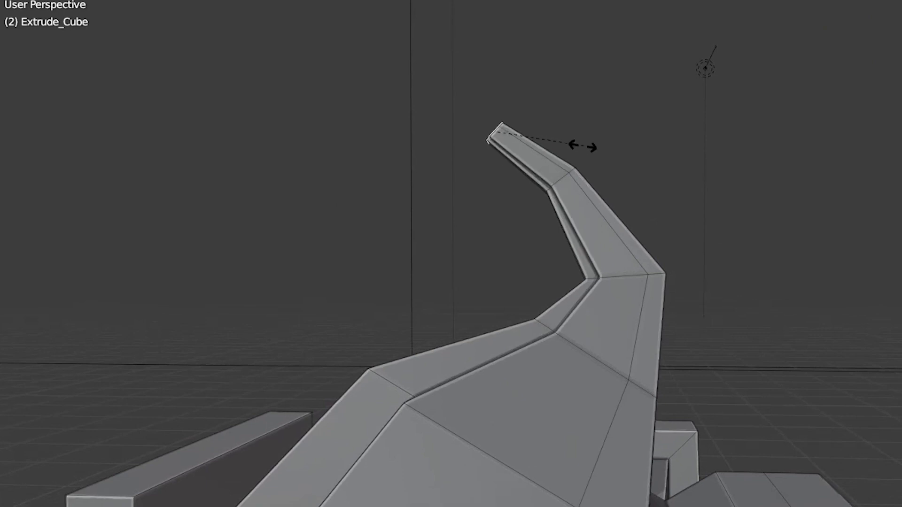
middle_click_drag(541, 140, 324, 244)
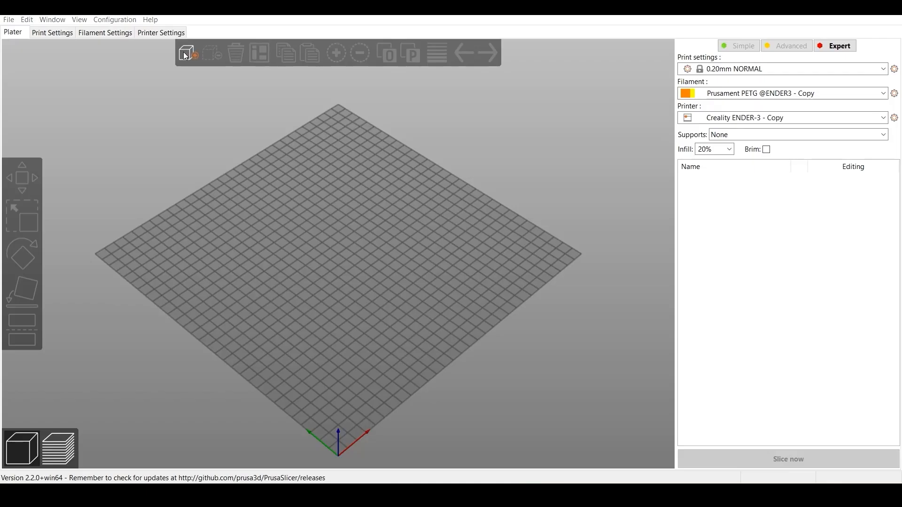
- Switch to PrusaSlicer and load the extruded cube's STL file onto the print bed
left_click(185, 55)
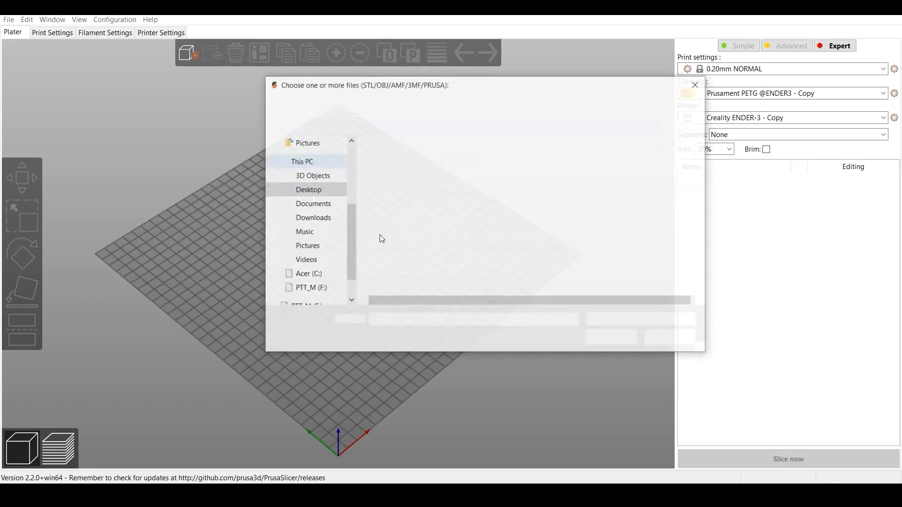
left_click(412, 162)
left_click(610, 338)
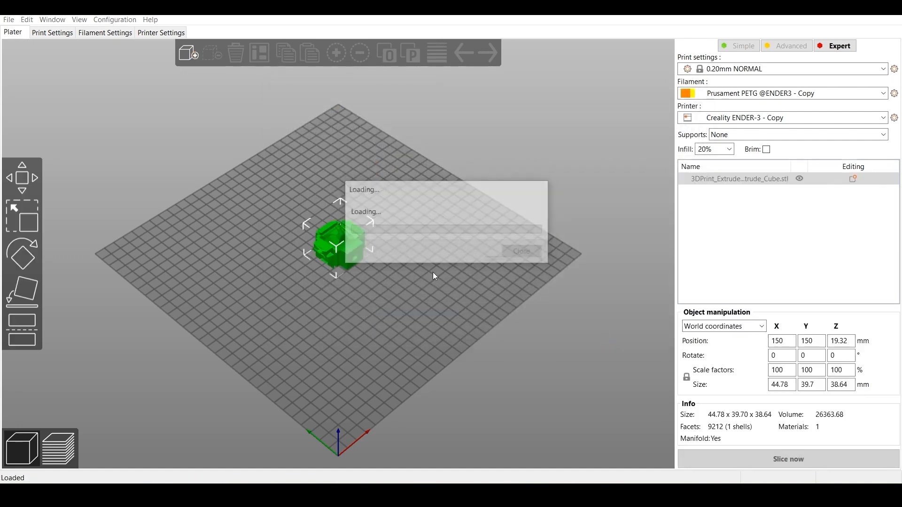
- Slice the cube and export its G-code to the GCODE folder as 3DPrint_Extrude-Extrude_Cube_0.2mm_PETG_ENDER3_1h48m
scroll(407, 280, "up", 3)
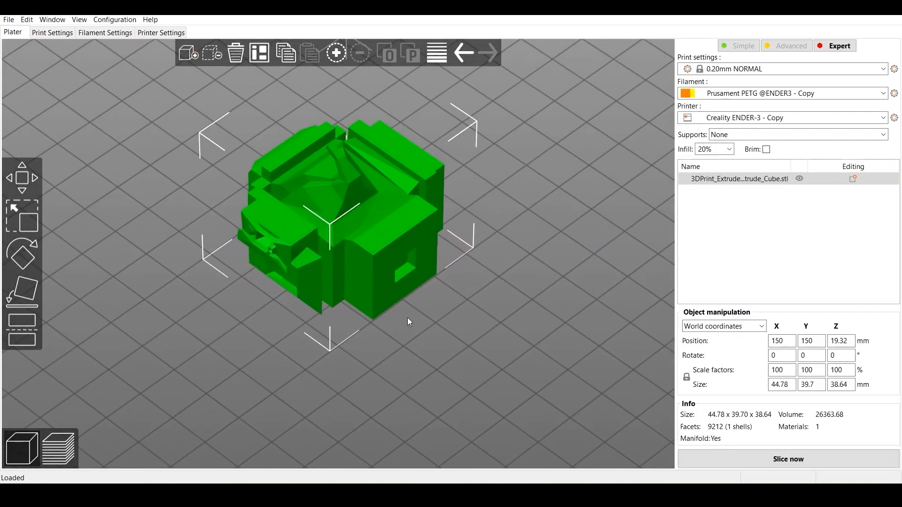
left_click_drag(384, 386, 543, 380)
scroll(447, 305, "up", 4)
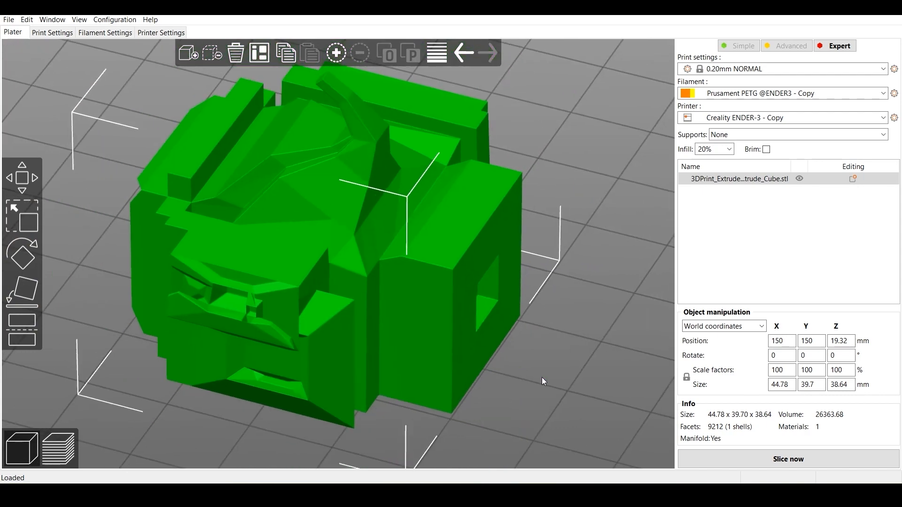
left_click(762, 460)
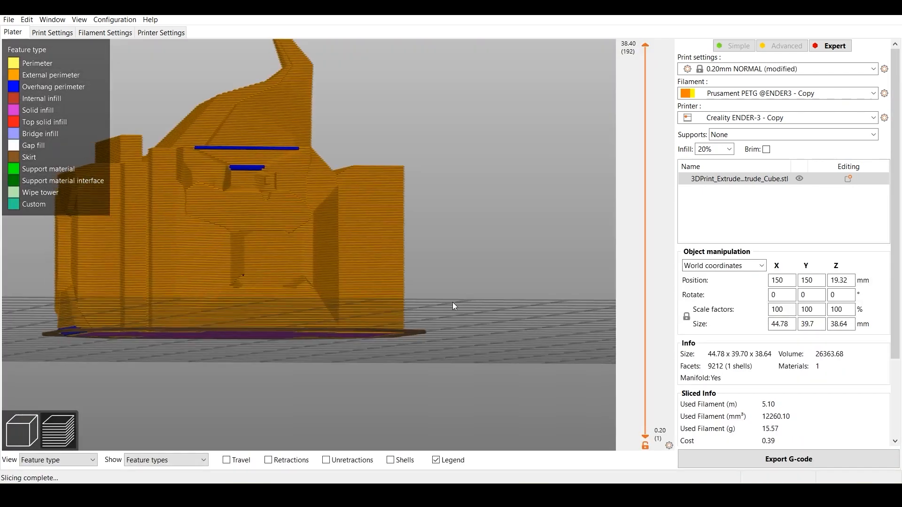
left_click_drag(453, 302, 402, 306)
scroll(425, 311, "down", 5)
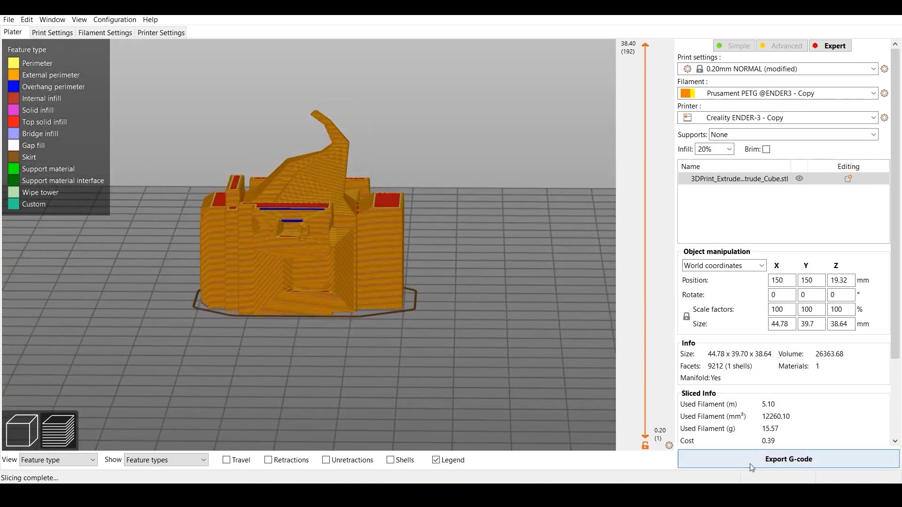
left_click(752, 468)
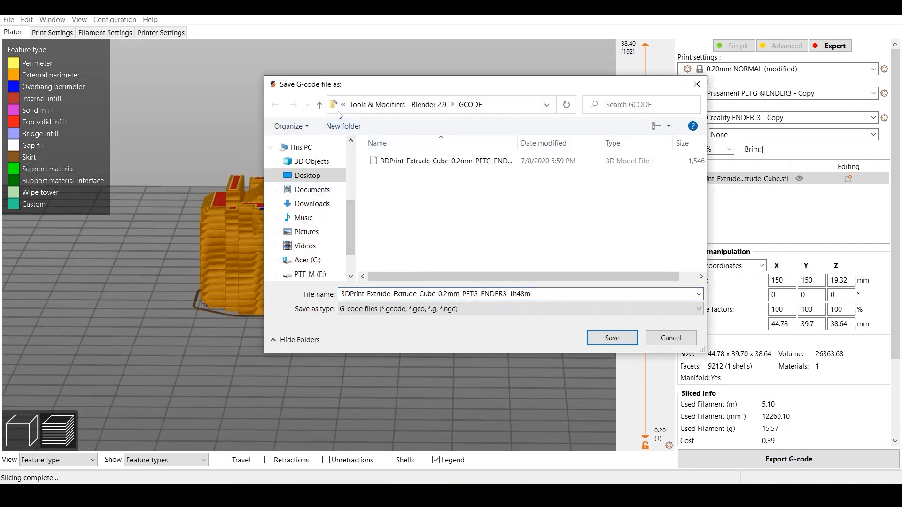
left_click(611, 338)
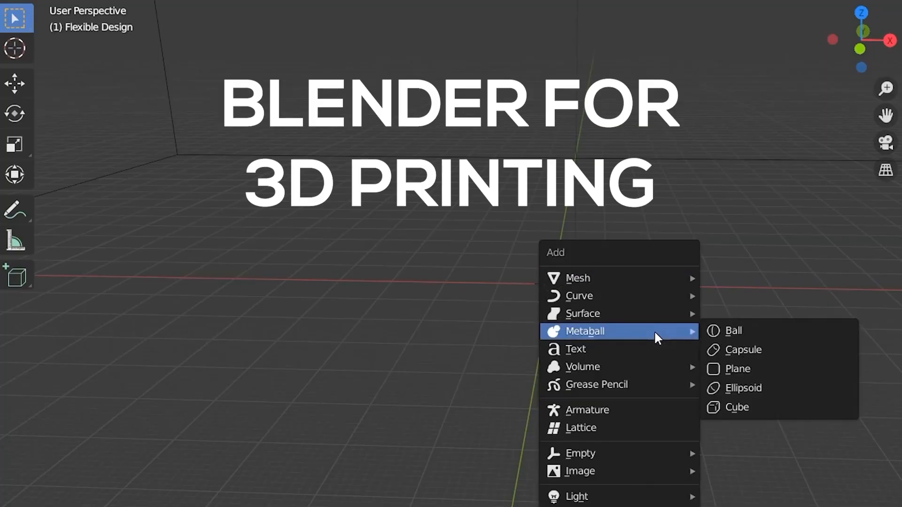
- Switch to Blender and add a mesh cube with a size of 19 mm
mouse_move(628, 278)
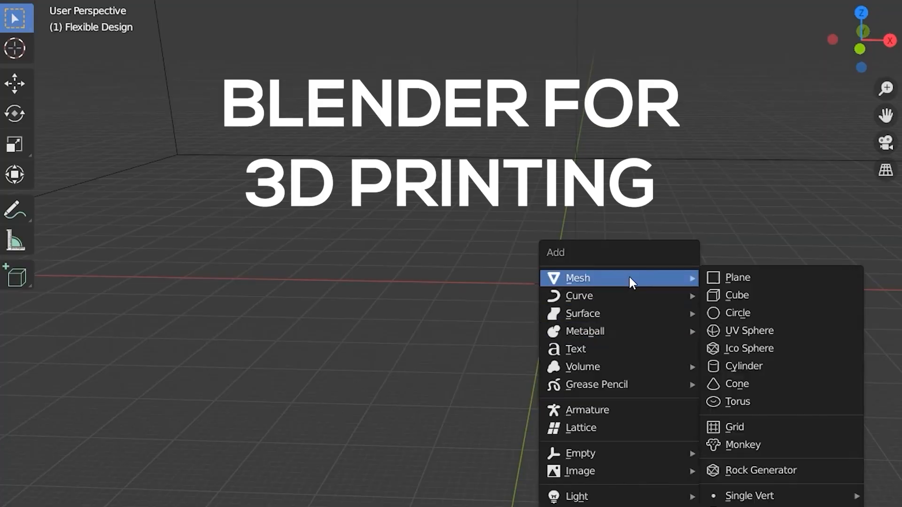
left_click(749, 297)
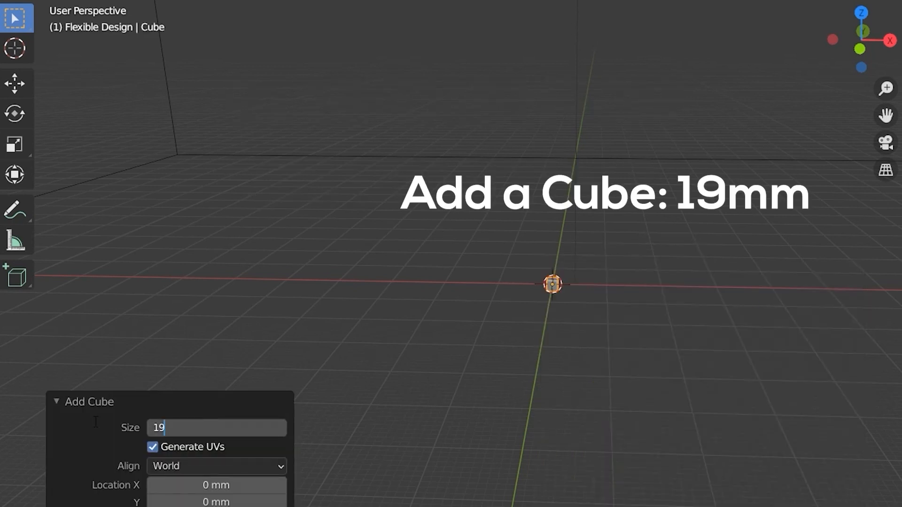
type("19")
key("Return")
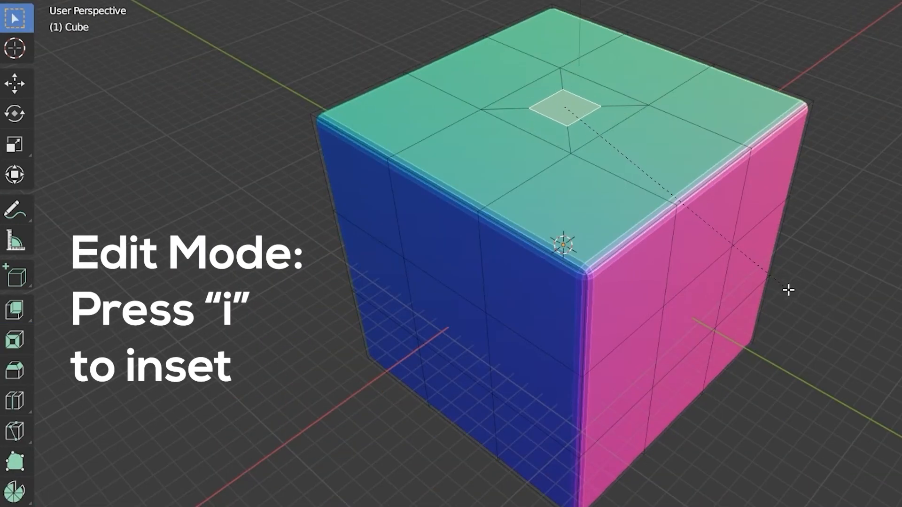
- Inset the centre face on the cube's top with some depth, and inset the centre face of its front side
key("ctrl")
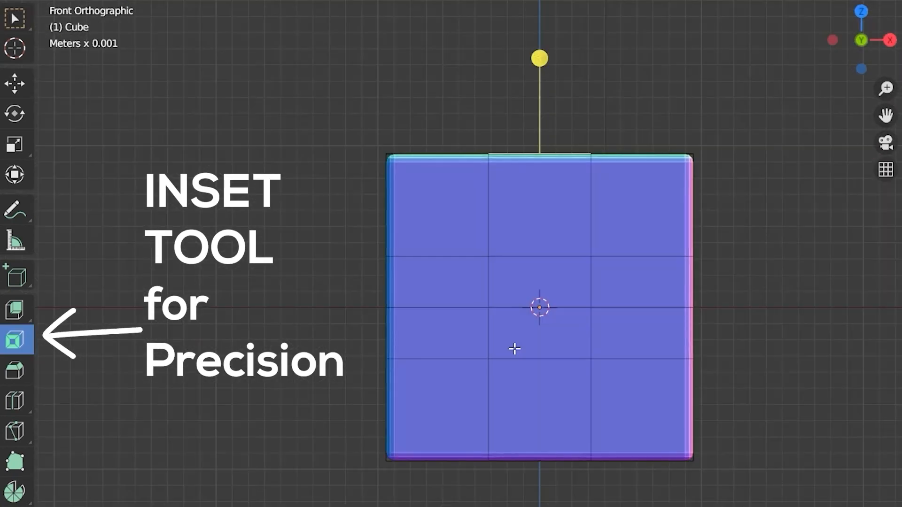
left_click(559, 277)
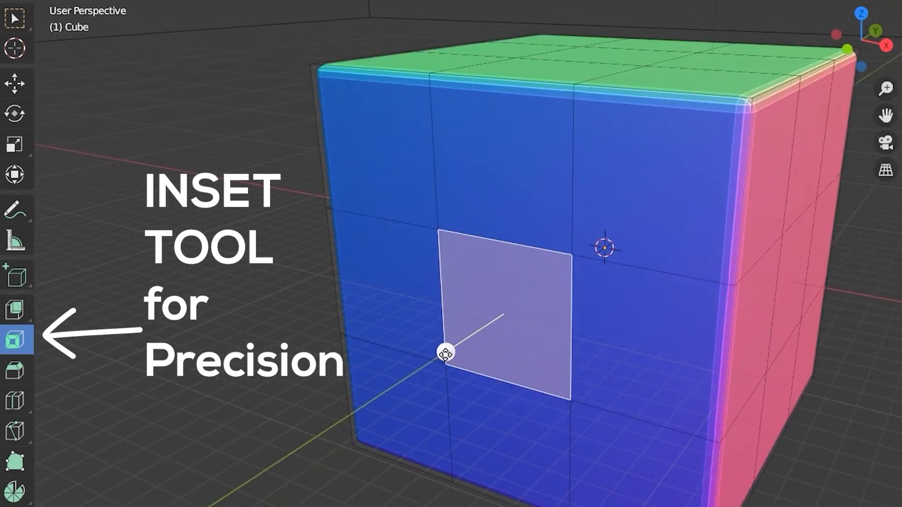
left_click_drag(446, 353, 475, 338)
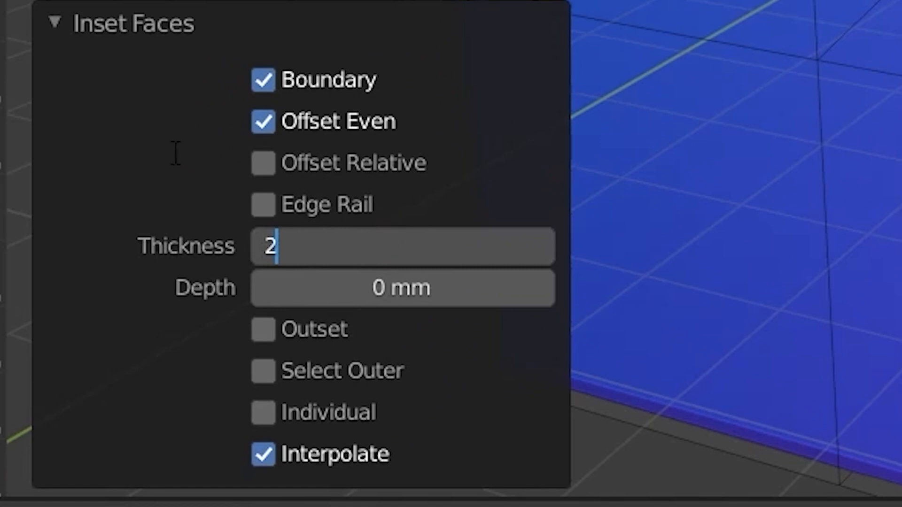
- Inset the front side's centre face again with a thickness of 0.2 mm and a depth of -2 mm
key("Return")
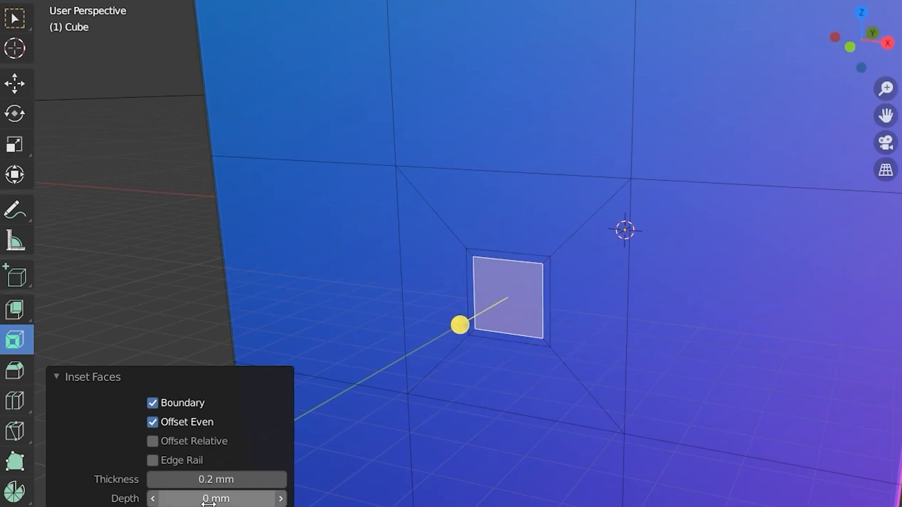
left_click(209, 499)
type("-2")
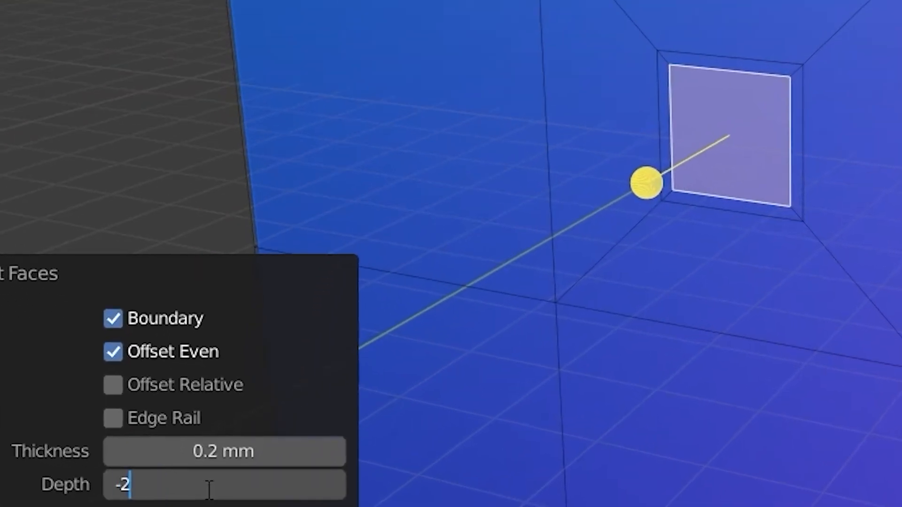
key("Return")
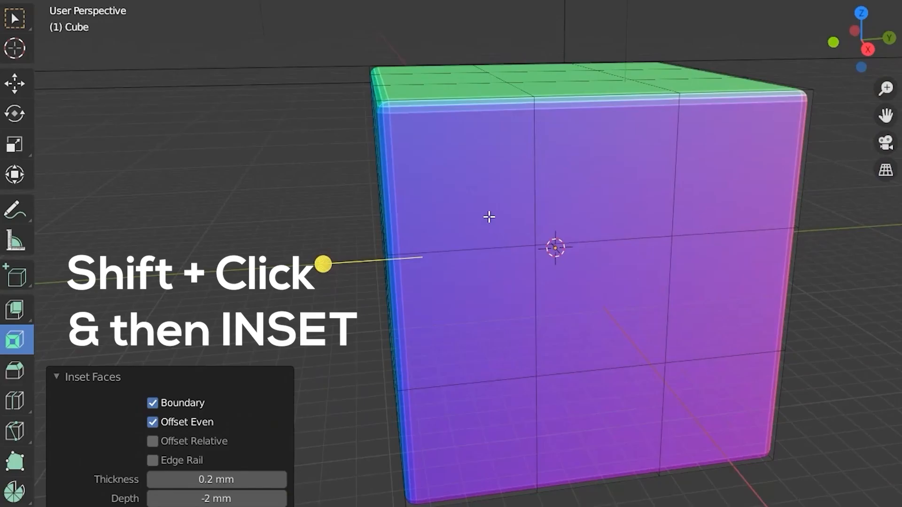
- Inset two diagonally opposite corner faces on the cube's side with a thickness of 0.2 mm and a depth of -2 mm
left_click(489, 215)
left_click(723, 413, "shift")
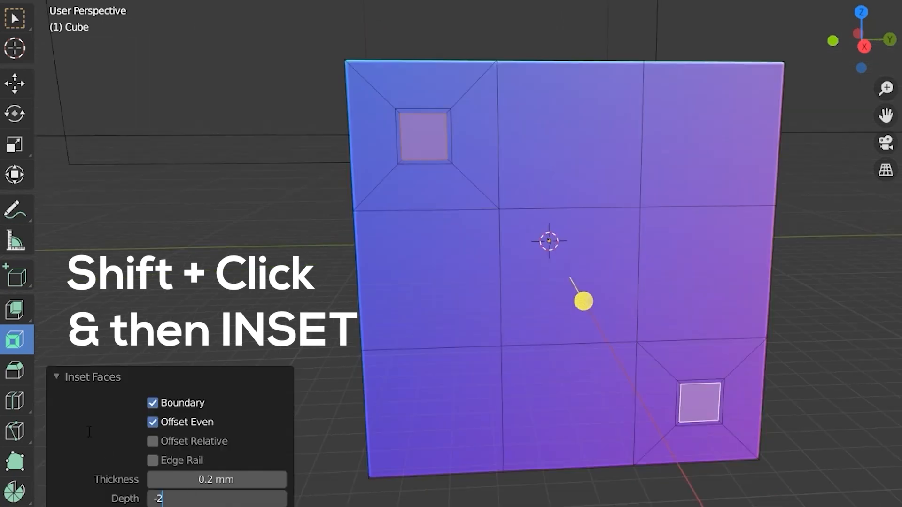
key("Return")
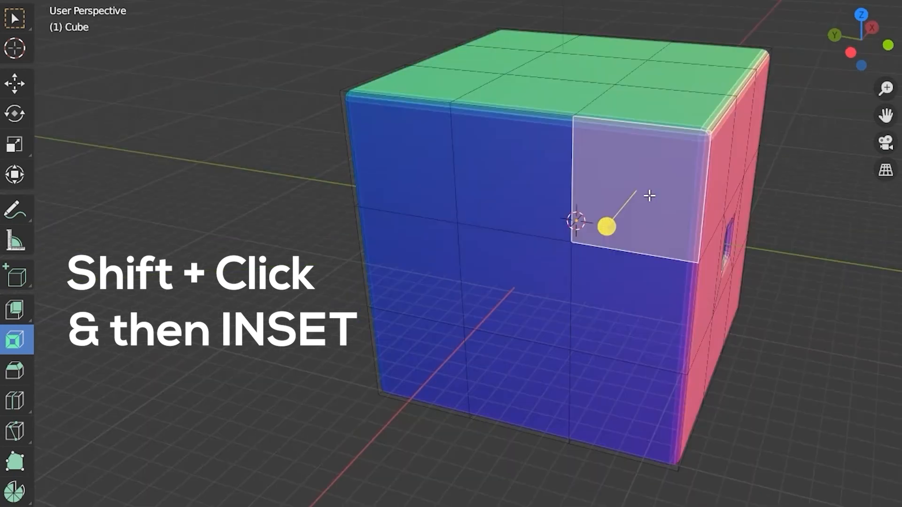
- Inset the faces of the remaining sides, including the top's four corner faces, with a thickness of 0.2 mm and a depth of -2 mm
left_click(533, 282)
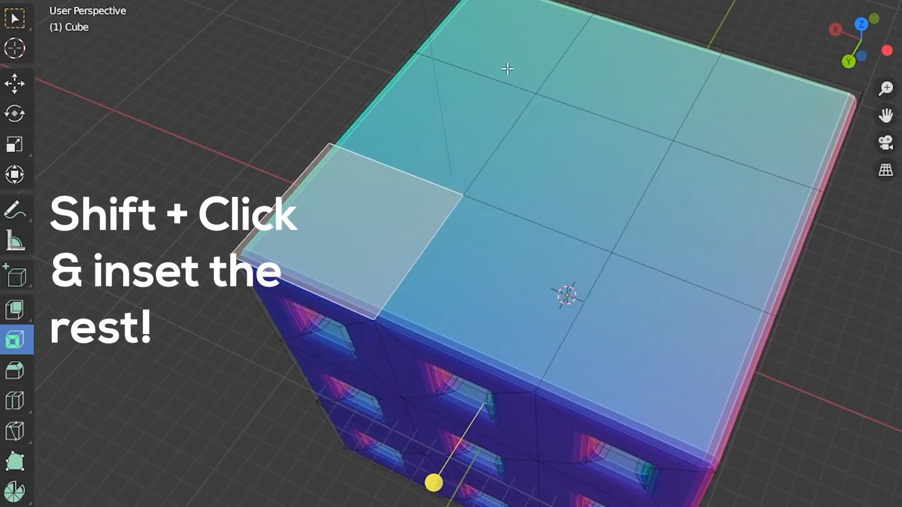
left_click(507, 47, "shift")
left_click(751, 118, "shift")
left_click(656, 325, "shift")
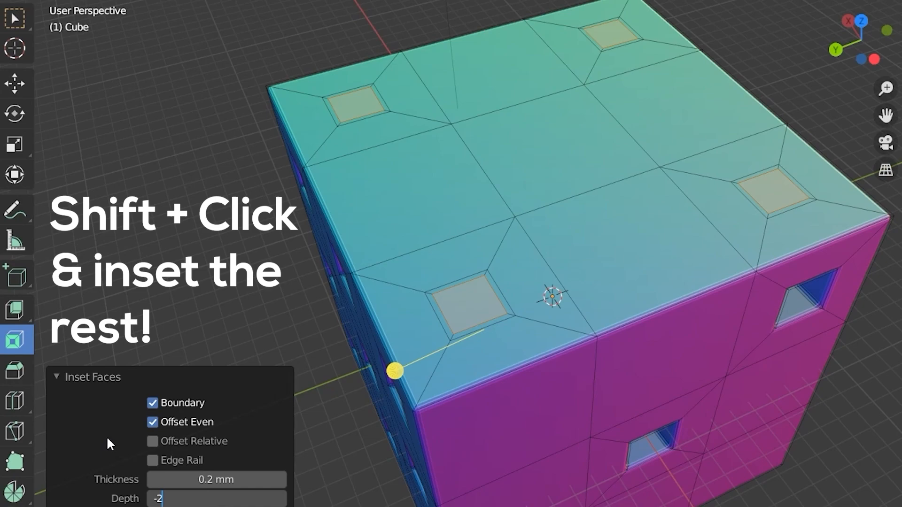
key("Return")
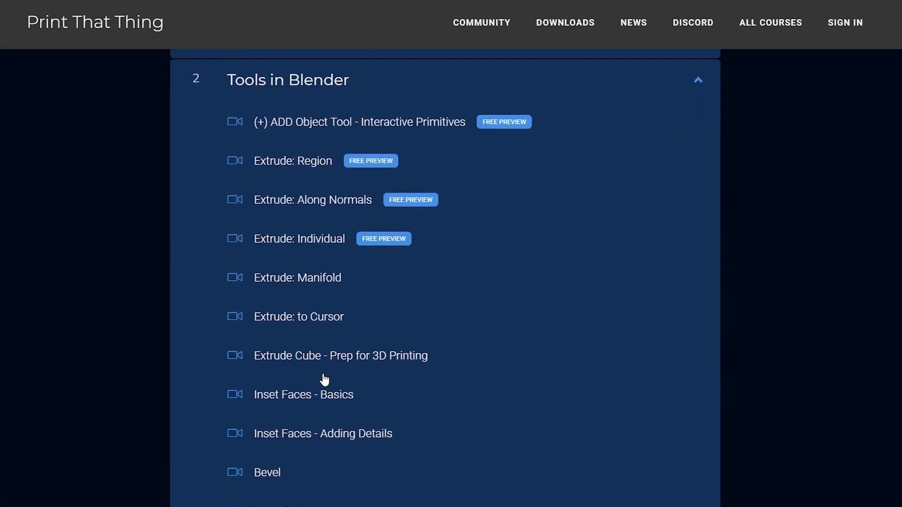
scroll(322, 373, "down", 5)
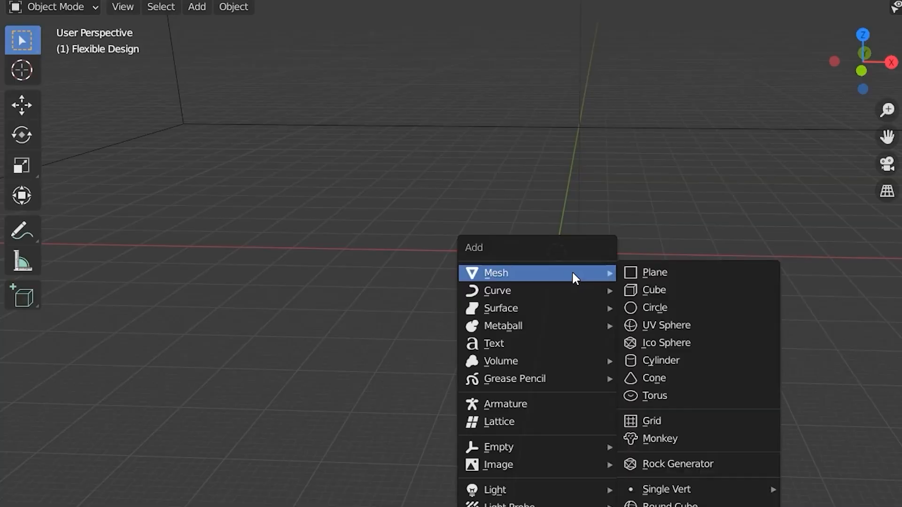
- Switch to Blender and add a mesh cube with a size of 20 mm
left_click(660, 290)
left_click(223, 343)
type("20")
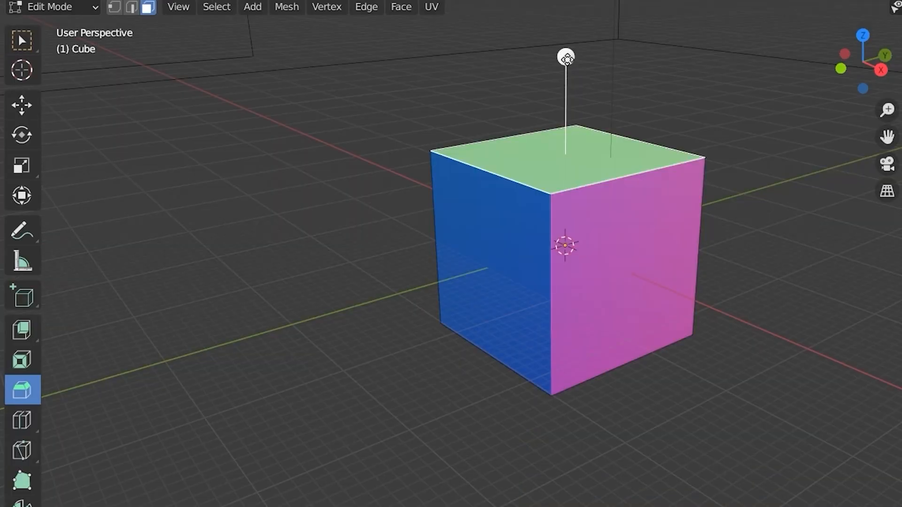
- Bevel the cube and open the inner miter choices for the bevel around the square side opening
left_click(60, 498)
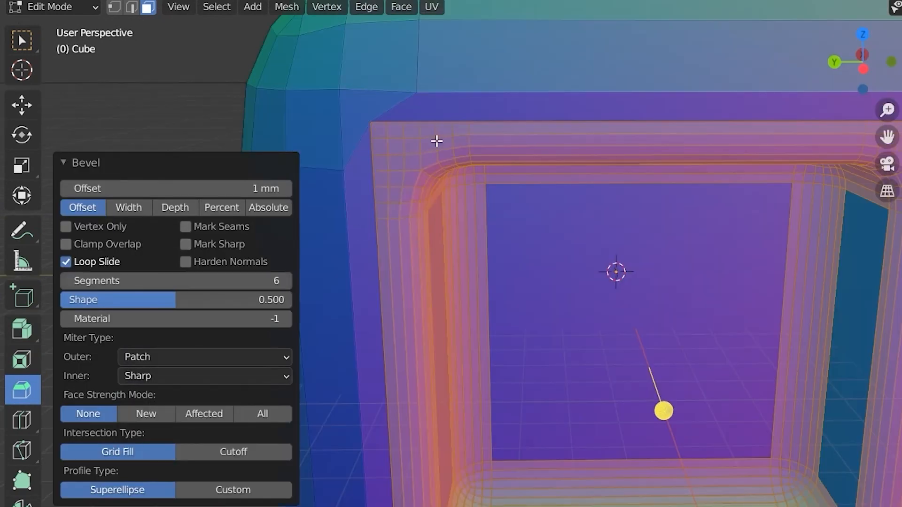
left_click(205, 376)
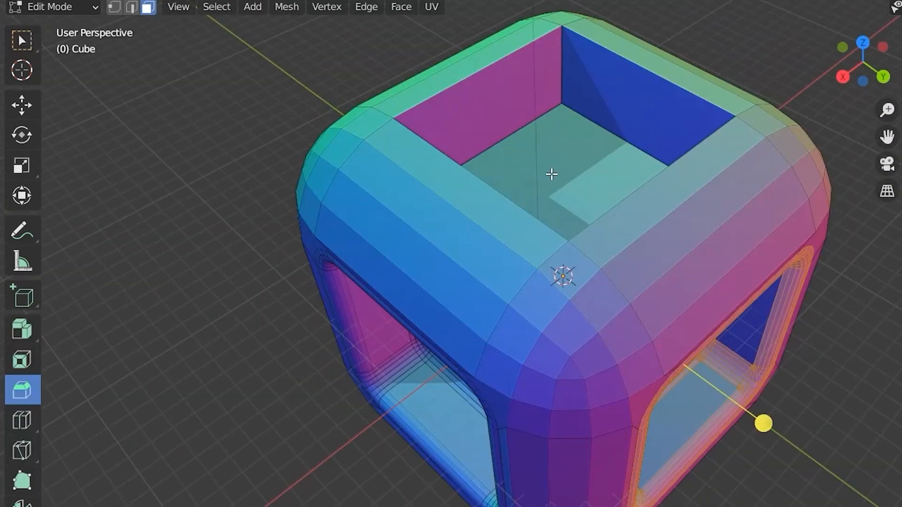
- Extrude the face in the top opening upwards into a block and bevel the block by 0.75 mm with 6 segments
left_click(21, 328)
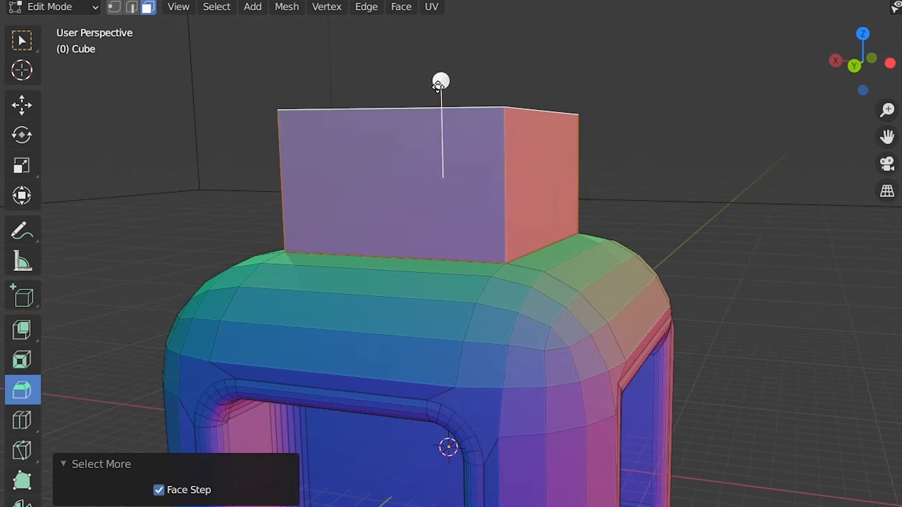
left_click_drag(439, 81, 439, 73)
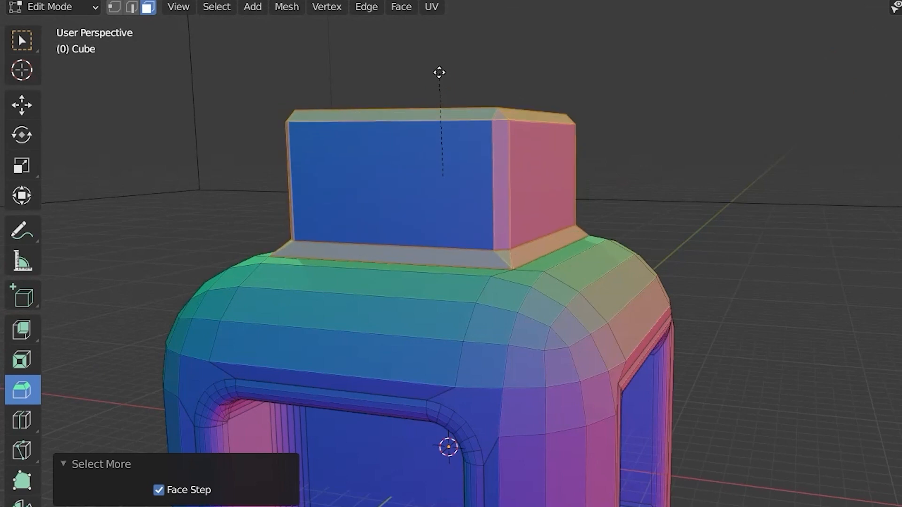
left_click_drag(188, 280, 202, 281)
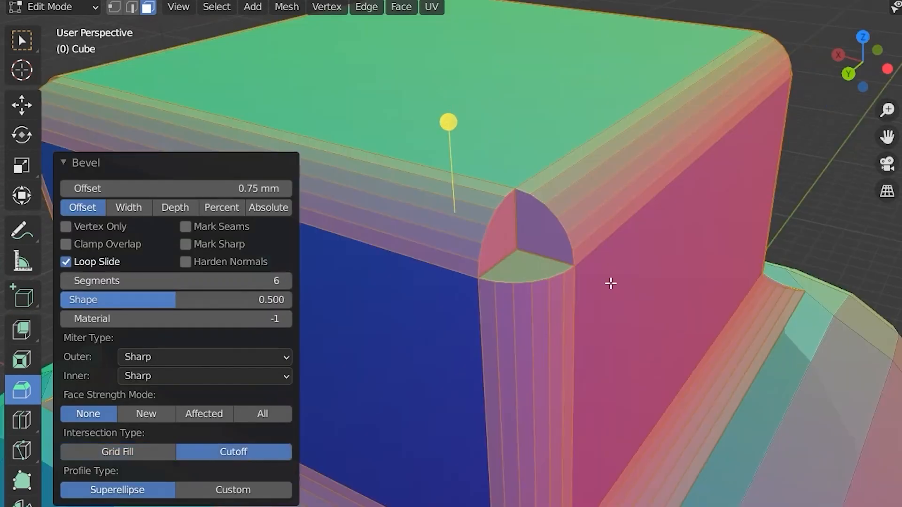
- Set the top block's bevel to 30 segments and switch it to a Custom profile
type("30")
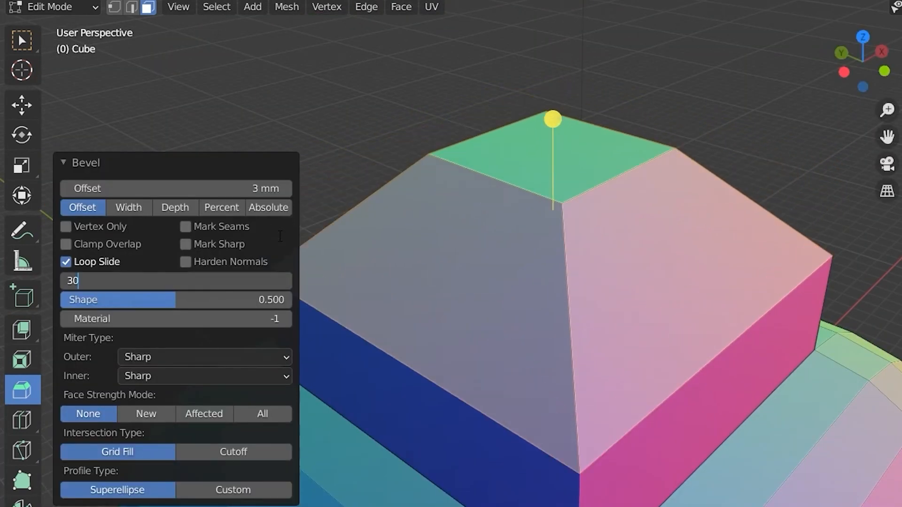
key("Return")
left_click(234, 490)
scroll(227, 427, "down", 4)
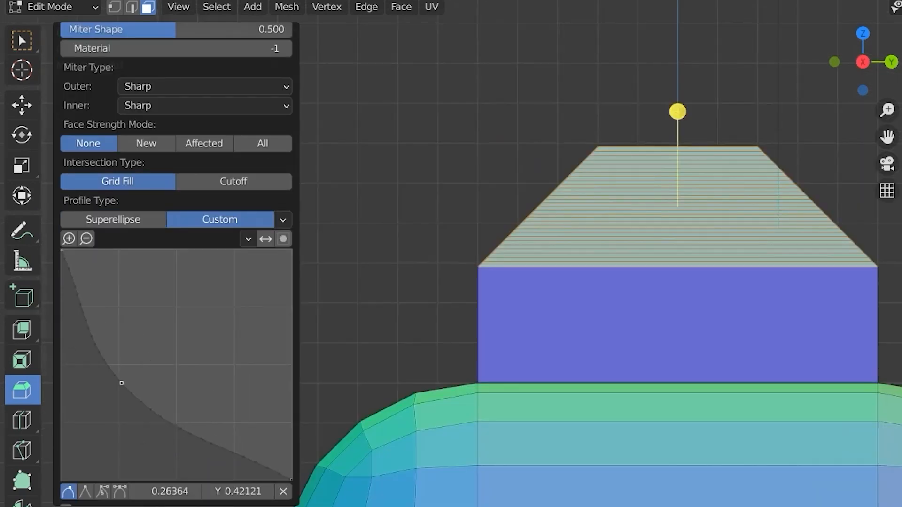
- Shape the custom bevel profile into a wavy curve by moving its three inner points
left_click_drag(121, 379, 117, 388)
left_click_drag(86, 338, 129, 307)
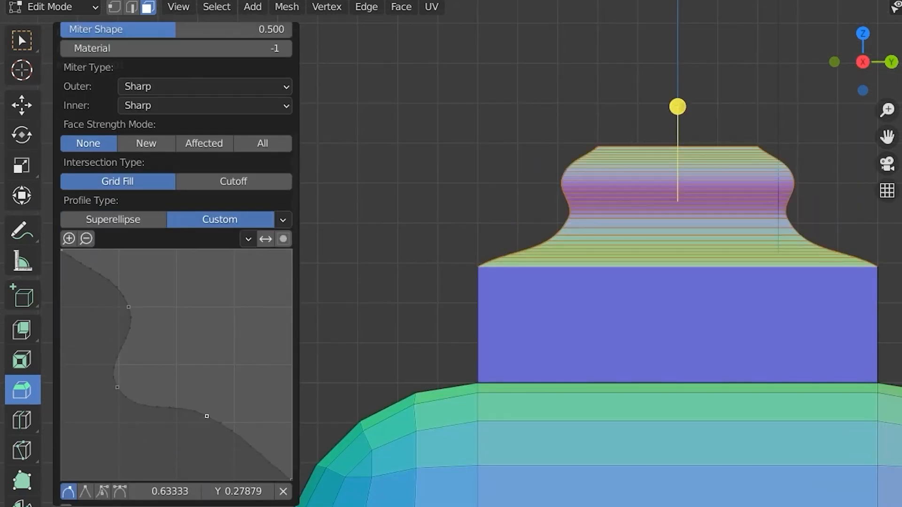
left_click_drag(206, 416, 227, 394)
- Try the Support Loops and Cornice Molding presets on the bevel profile, reversing the Cornice Molding curve and restoring its direction
left_click(313, 256)
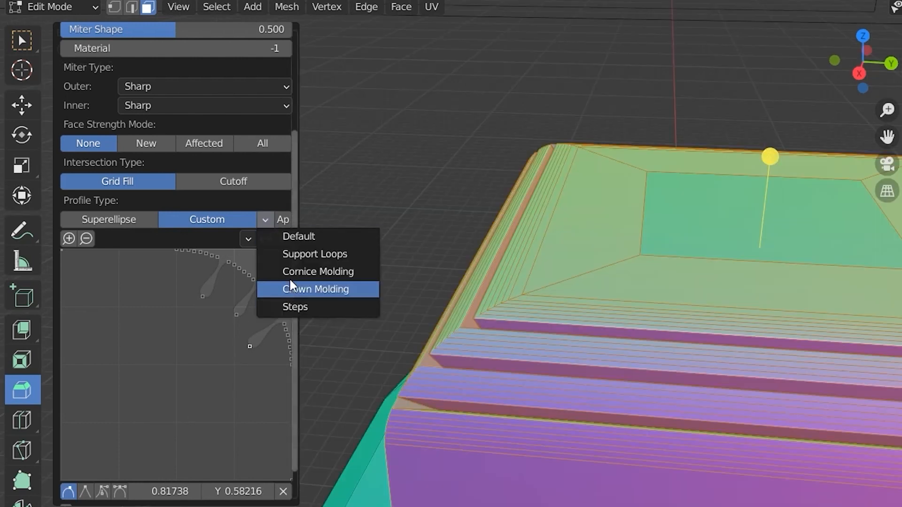
left_click(290, 280)
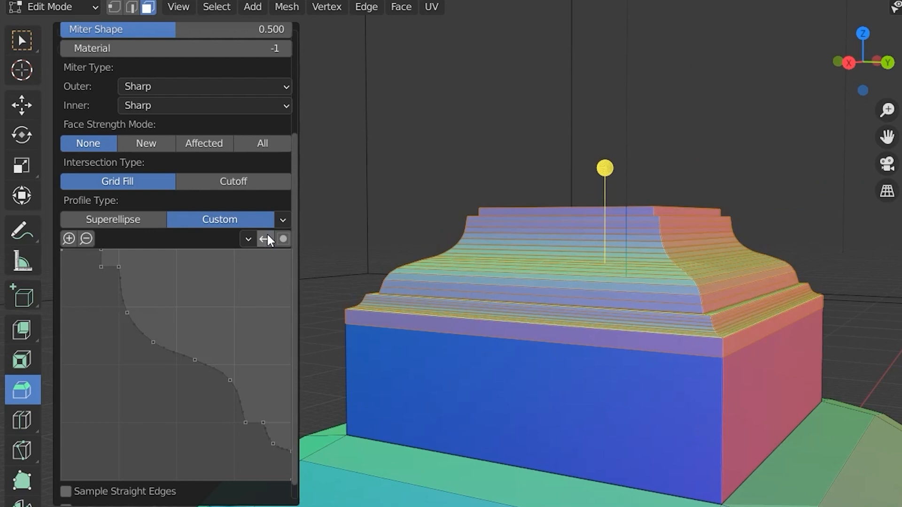
left_click(266, 237)
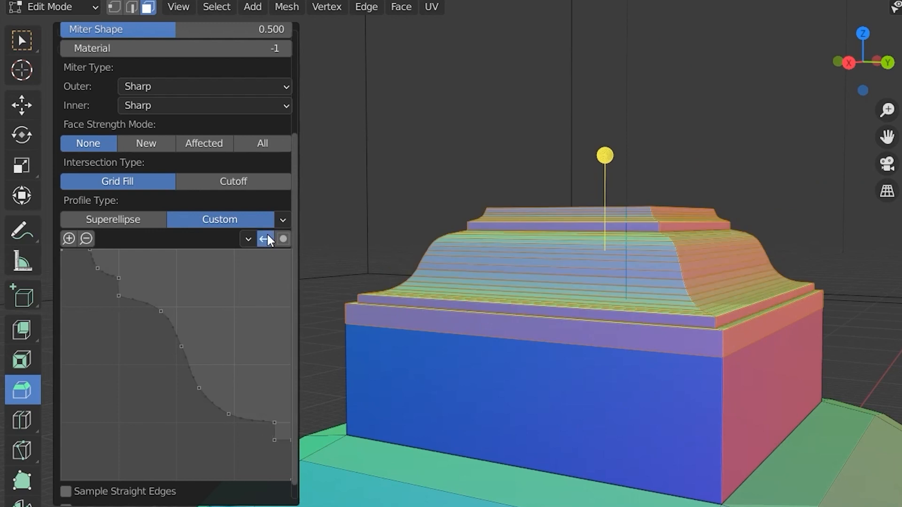
left_click(267, 237)
- Change the bevel profile preset to Crown Molding and then to Steps
left_click(282, 219)
left_click(291, 287)
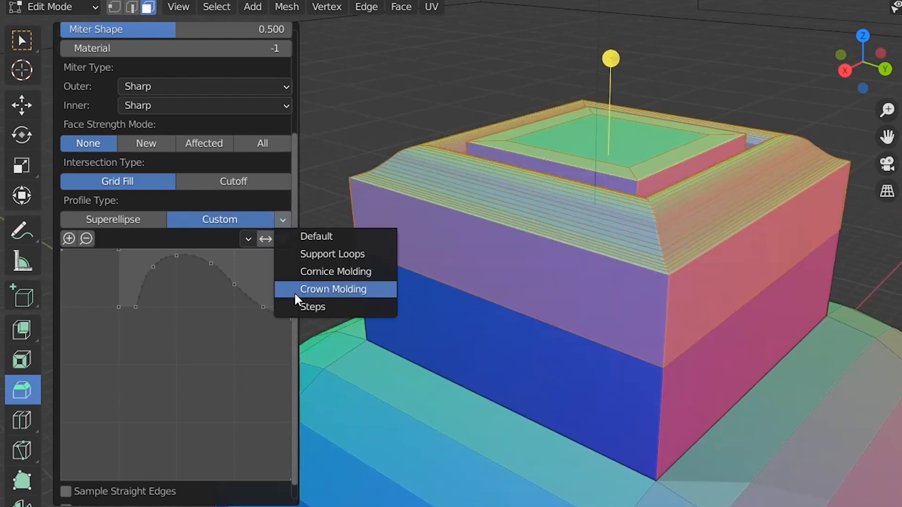
left_click(300, 306)
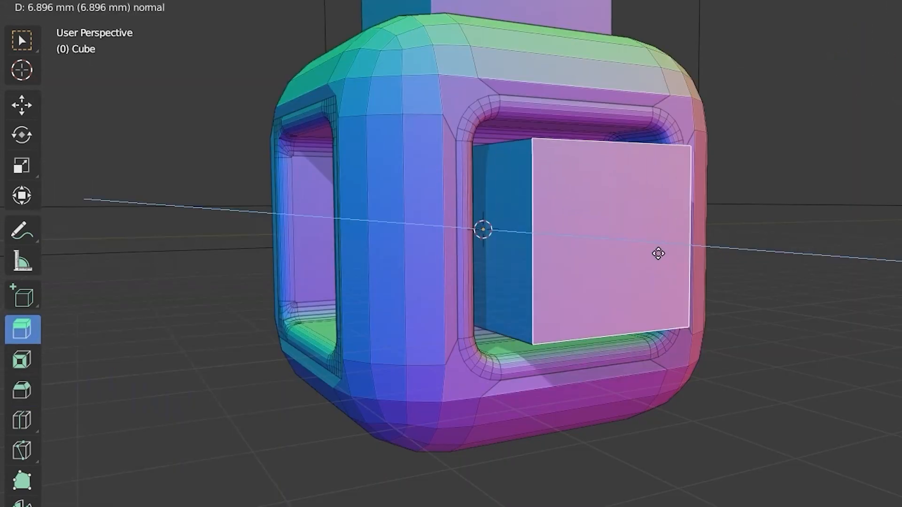
- Extrude the face inside the cube's side opening outwards into a block and bevel the block
key("e")
left_click(769, 232)
key("ctrl+b")
left_click(719, 268)
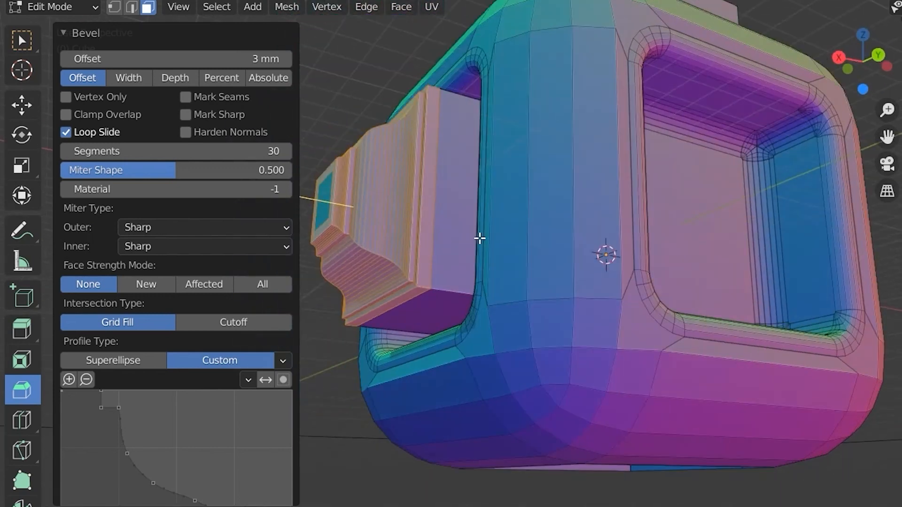
- Set the bevel of the square block to 30 segments and give it a Custom profile
left_click(272, 280)
type("30")
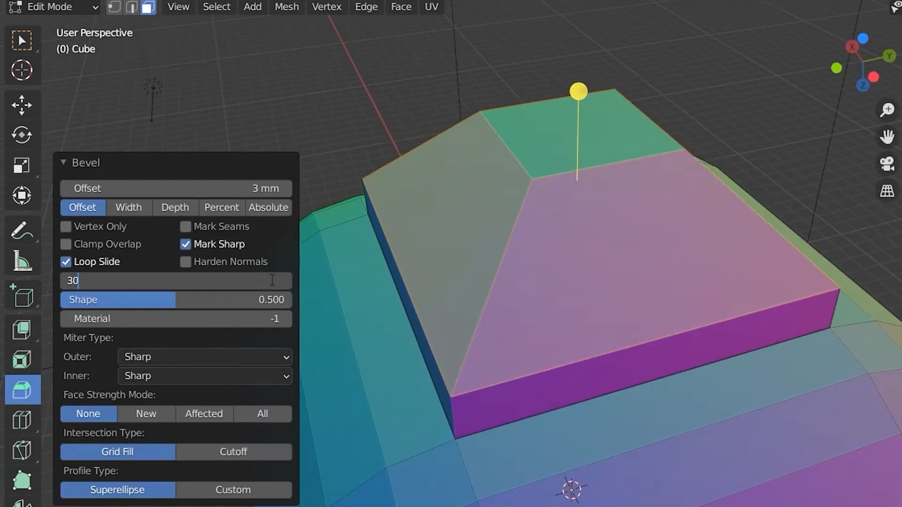
key("Return")
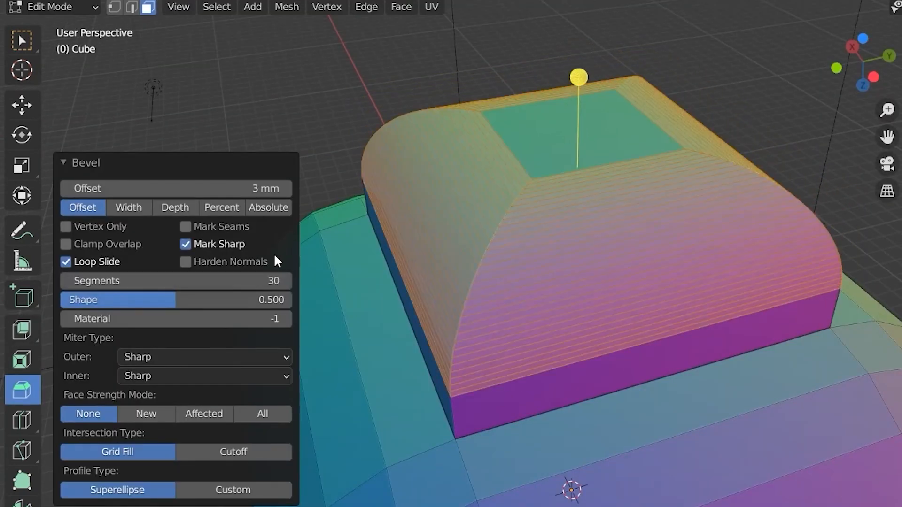
left_click(253, 490)
left_click(312, 448)
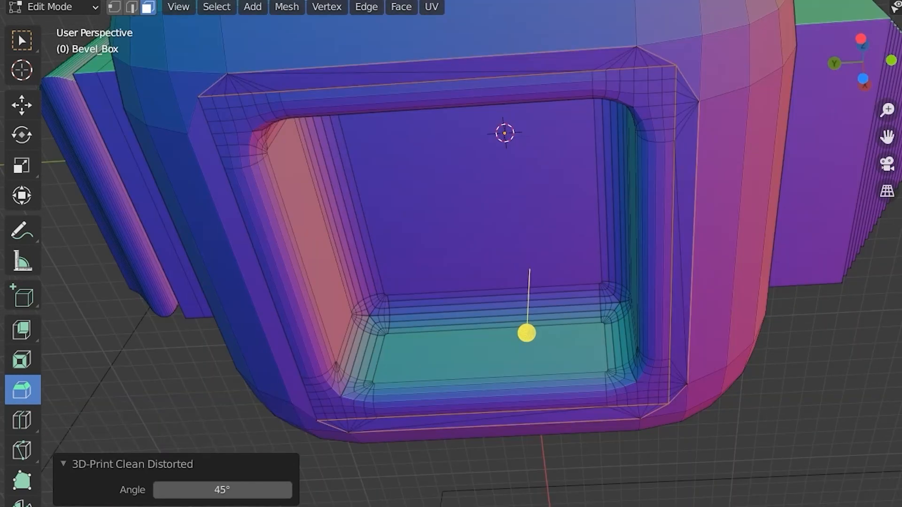
middle_click_drag(644, 263, 617, 383)
scroll(613, 379, "down", 4)
middle_click_drag(582, 338, 598, 412)
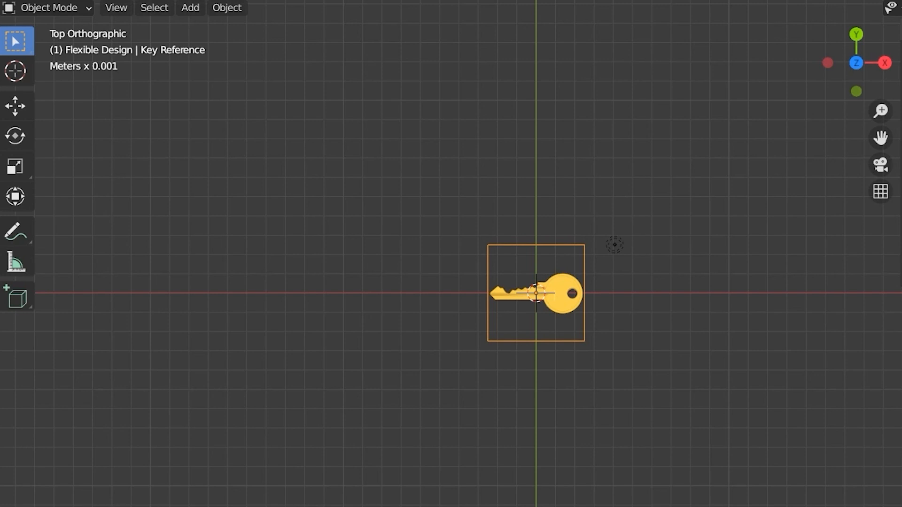
- Add a mesh plane over the key reference image
scroll(615, 244, "up", 10)
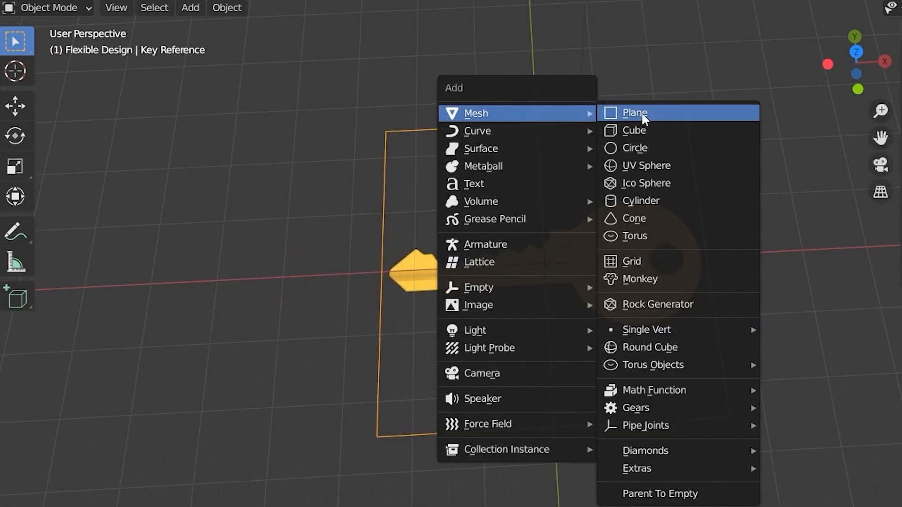
left_click(636, 112)
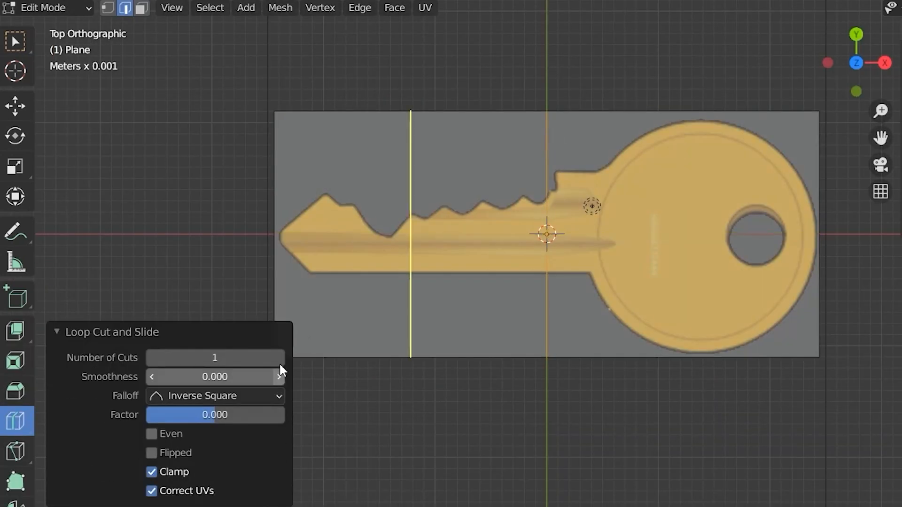
- Raise the number of vertical loop cuts across the plane to 5 and adjust the cut count of the loop cuts
left_click(279, 358)
left_click(278, 358)
left_click(279, 358)
left_click(279, 358)
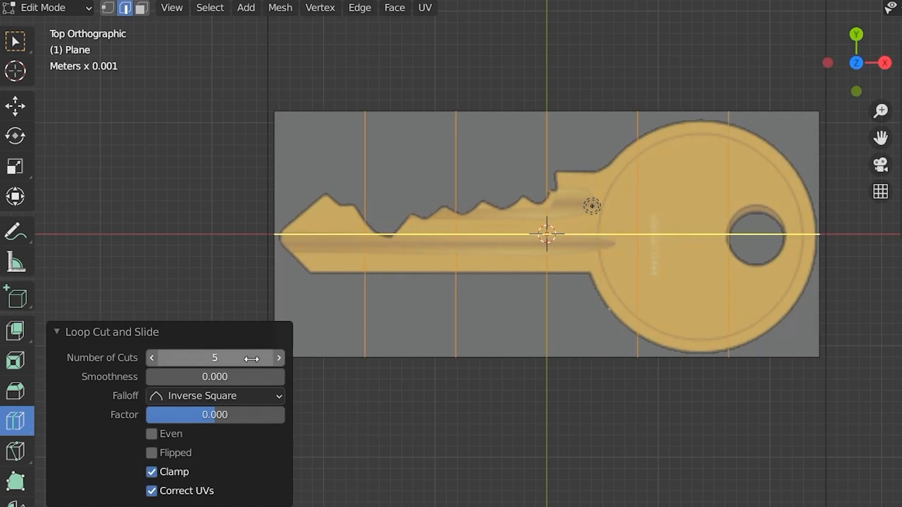
left_click(279, 358)
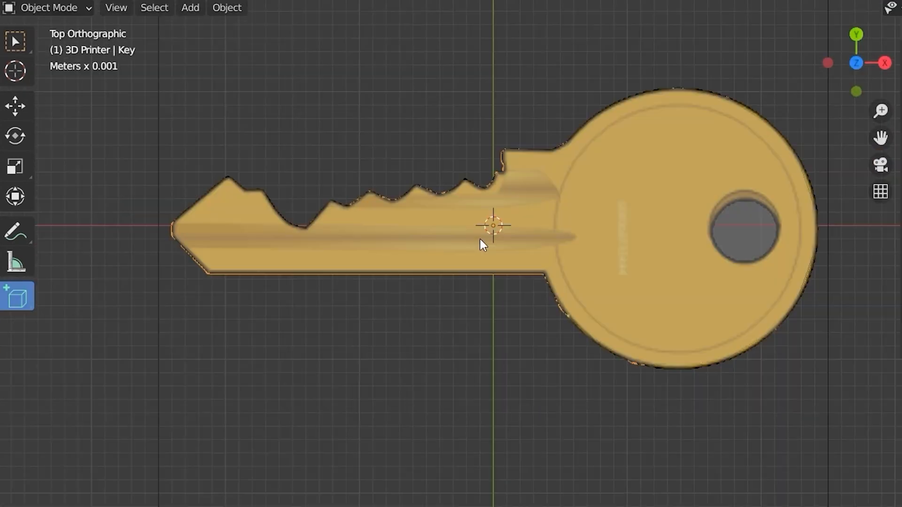
- Add a mesh cube around the key and flatten it along Z to a scale of about 0.137
key("shift+a")
left_click(659, 301)
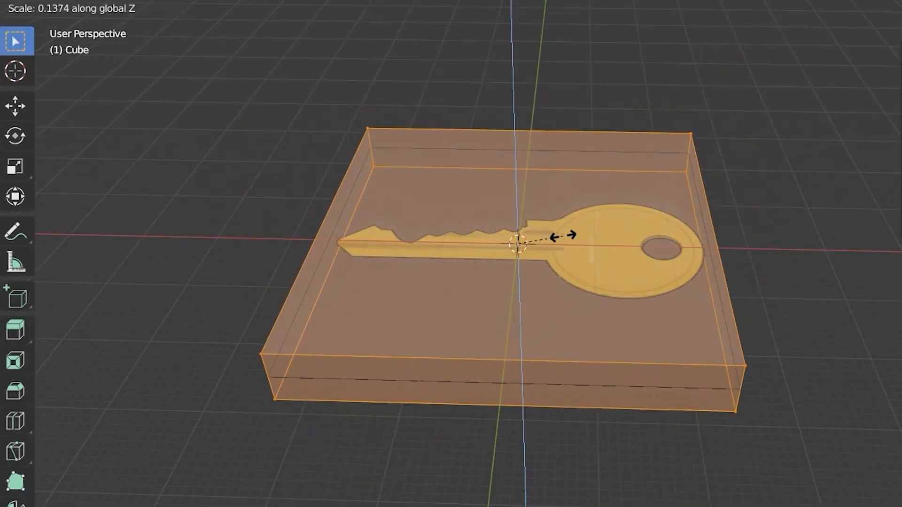
left_click(560, 235)
- Scale the cube along Y to the width of the key blade's lower groove and along Z by 0.326
key("s")
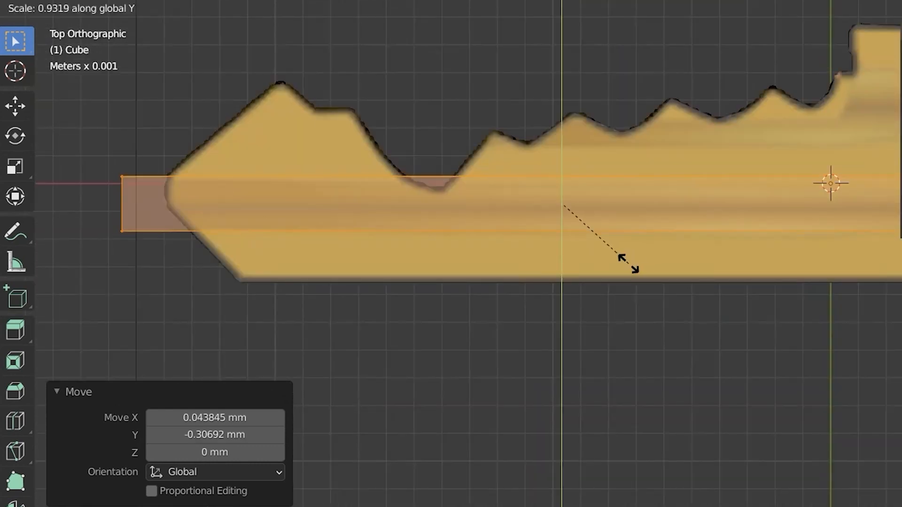
left_click(626, 262)
middle_click_drag(473, 265, 505, 87, "shift")
key("s")
key("z")
left_click(583, 253)
- Move the narrow cube along Z to position it against the key body
key("g")
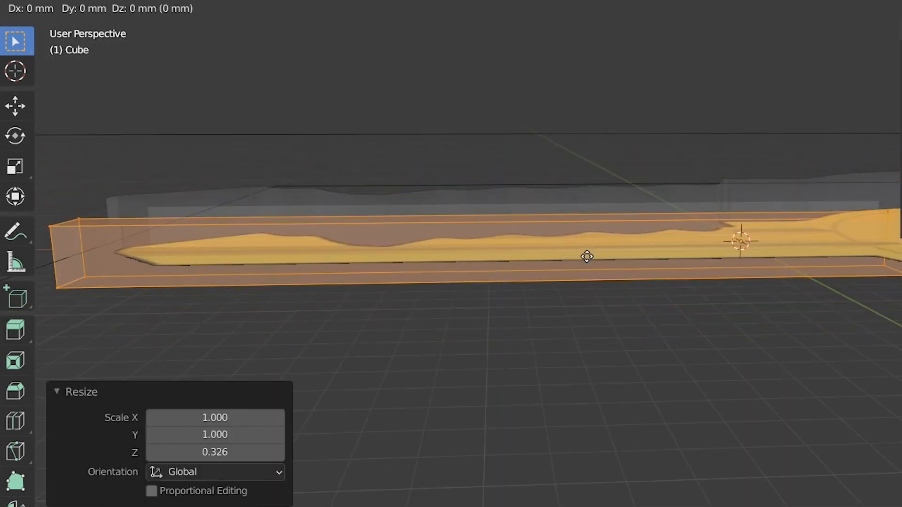
key("z")
left_click(585, 219)
key("g")
key("z")
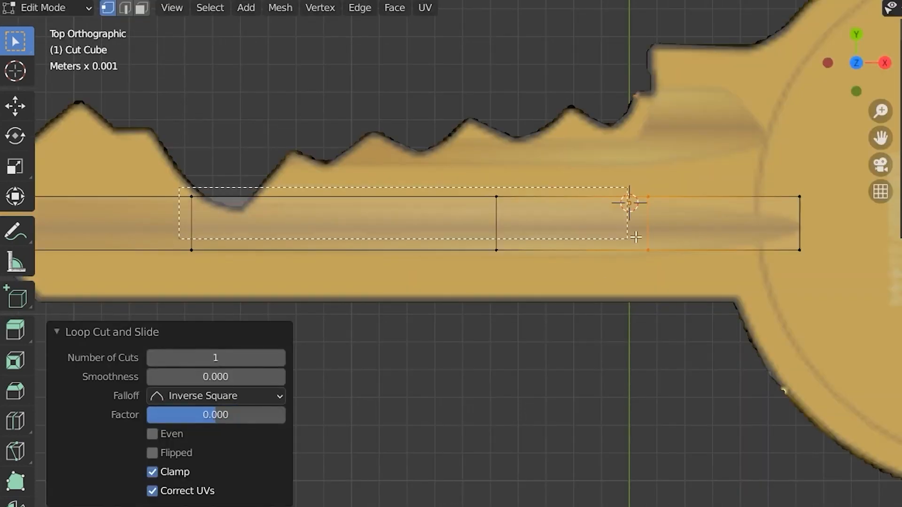
- Move the cut cube's vertices along Y so its outline follows the key groove and tapers at the groove's end
left_click_drag(635, 237, 666, 232)
key("g")
key("y")
left_click(668, 238)
left_click(804, 196)
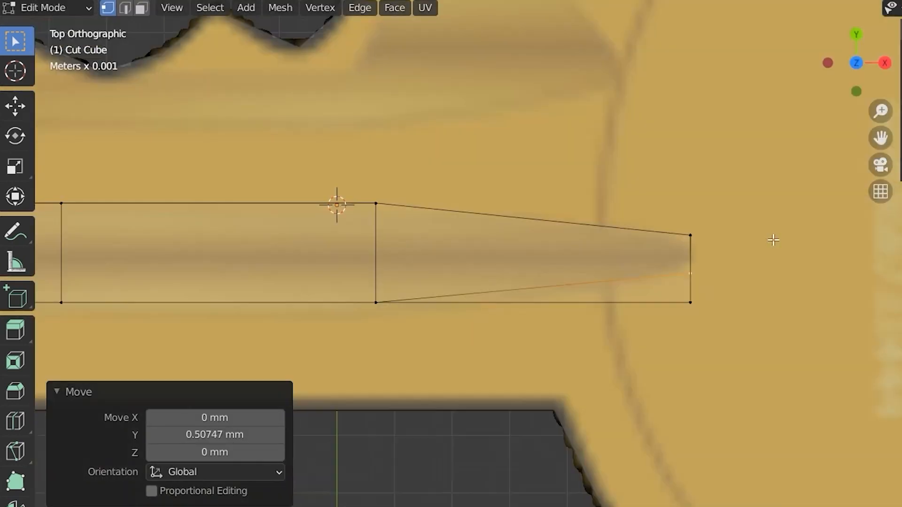
key("g")
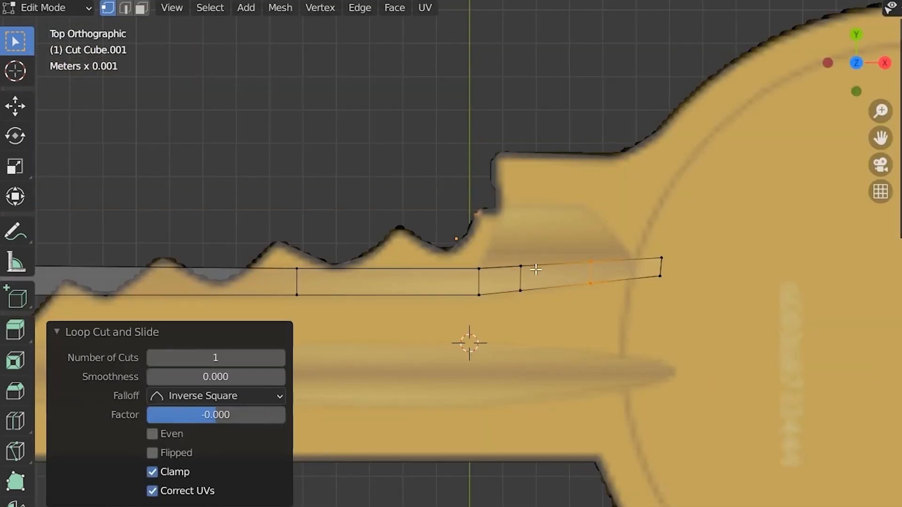
- Move the cut cube's end vertices so its outline follows the wide tapered groove beside the key's shoulder
left_click_drag(509, 253, 535, 277)
key("g")
left_click(516, 220)
left_click_drag(583, 242, 620, 276)
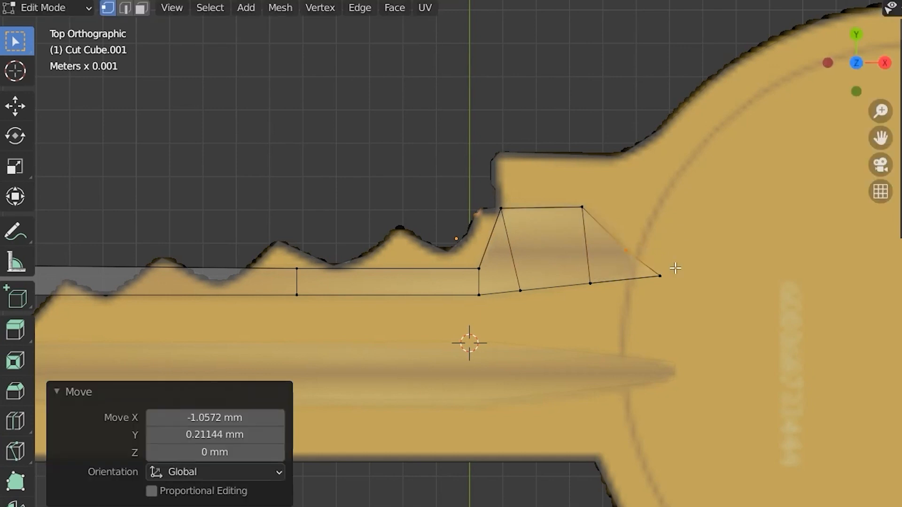
key("g")
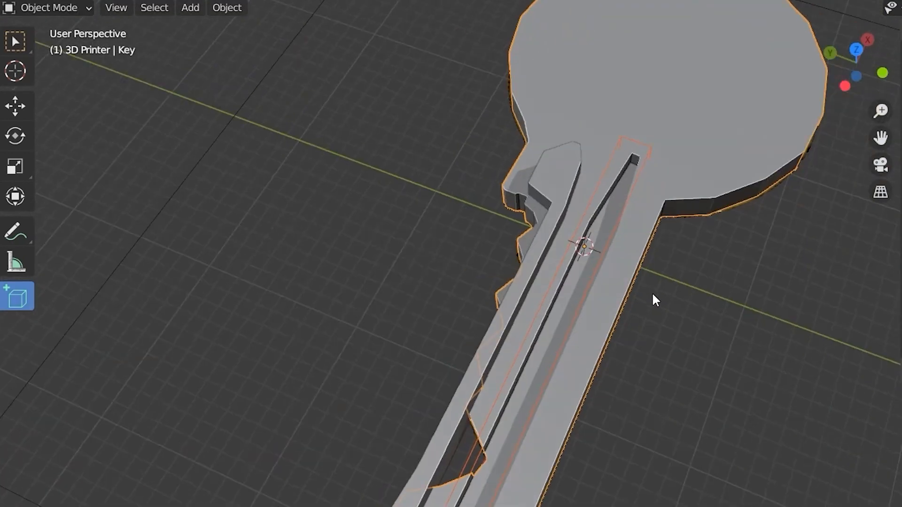
- Select the cut cube along the key's toothed edge, and add a mesh cylinder over the key in top view
middle_click_drag(653, 294, 585, 298)
left_click(574, 201)
left_click(579, 192)
left_click(578, 191)
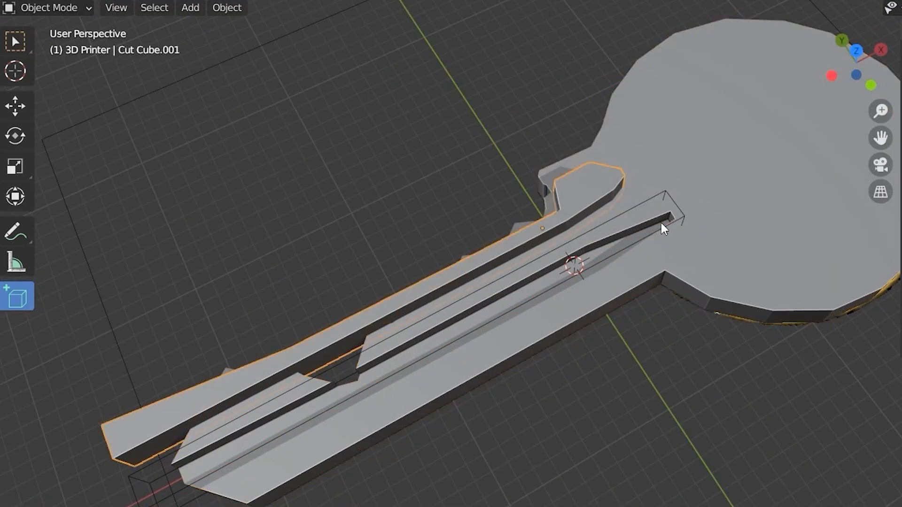
key("shift+a")
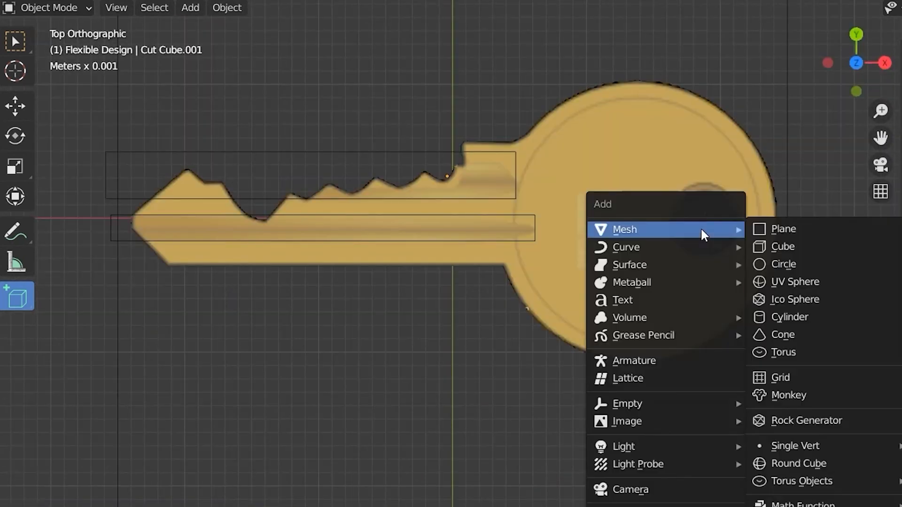
left_click(793, 317)
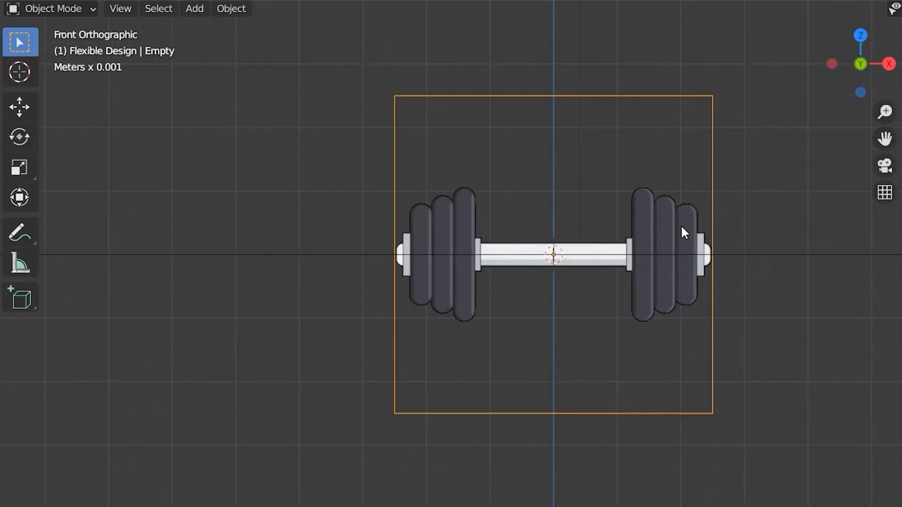
- Add a mesh cylinder at the dumbbell reference's centre with 64 vertices and a Y rotation of 90°
scroll(681, 225, "up", 2)
left_click(681, 224)
key("shift+a")
left_click(682, 115)
scroll(555, 244, "up", 5)
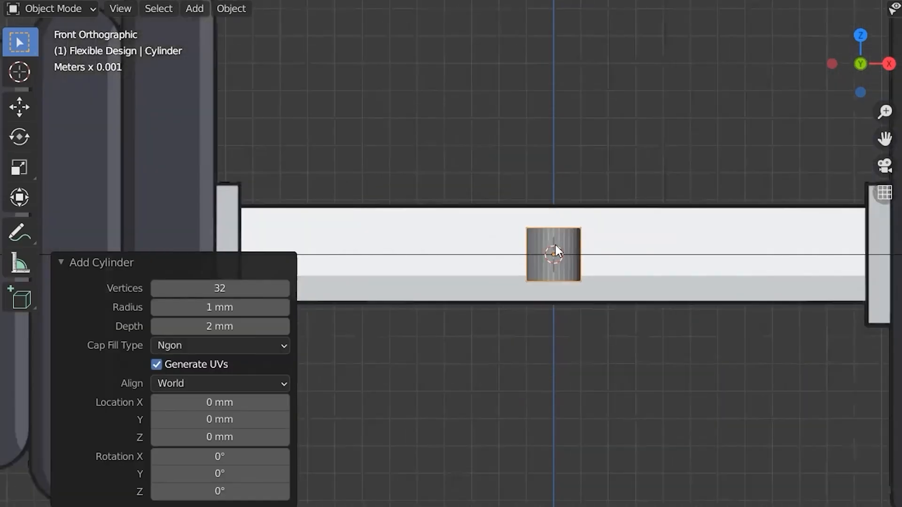
type("64")
type("90")
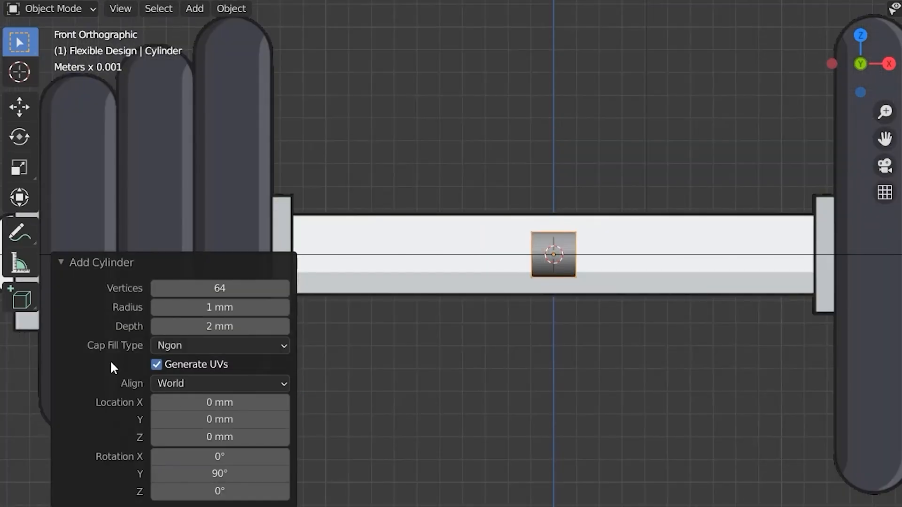
- Set the cylinder's depth to 50 mm and its radius to 10.5 mm to cover the dumbbell reference
left_click_drag(219, 326, 254, 326)
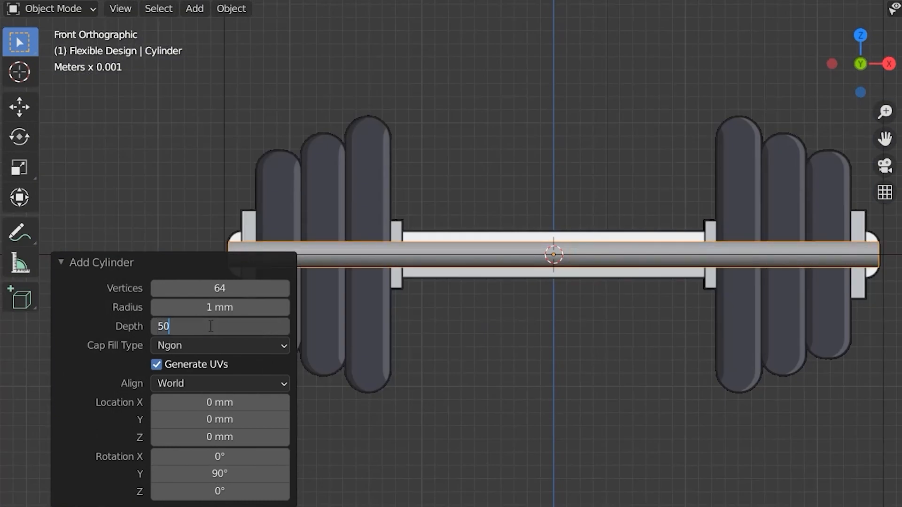
key("Return")
left_click_drag(210, 307, 257, 307)
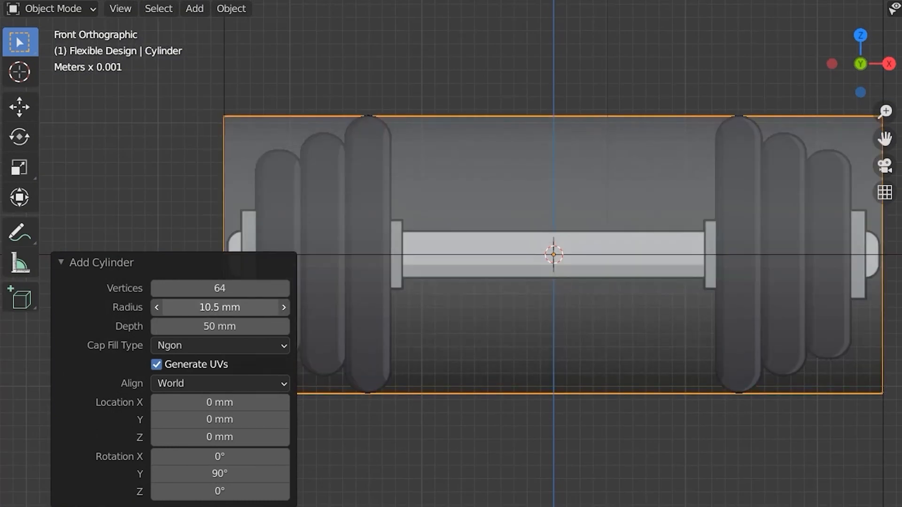
left_click(80, 465)
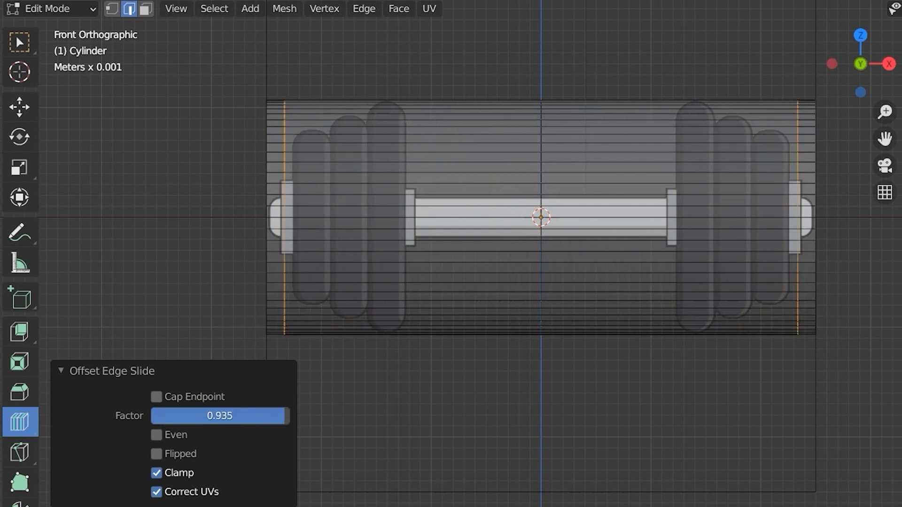
- Offset edge loops to the dumbbell's part boundaries, and surround the selected plate boundary loops with tight offset loops using Even
left_click_drag(633, 414, 584, 413)
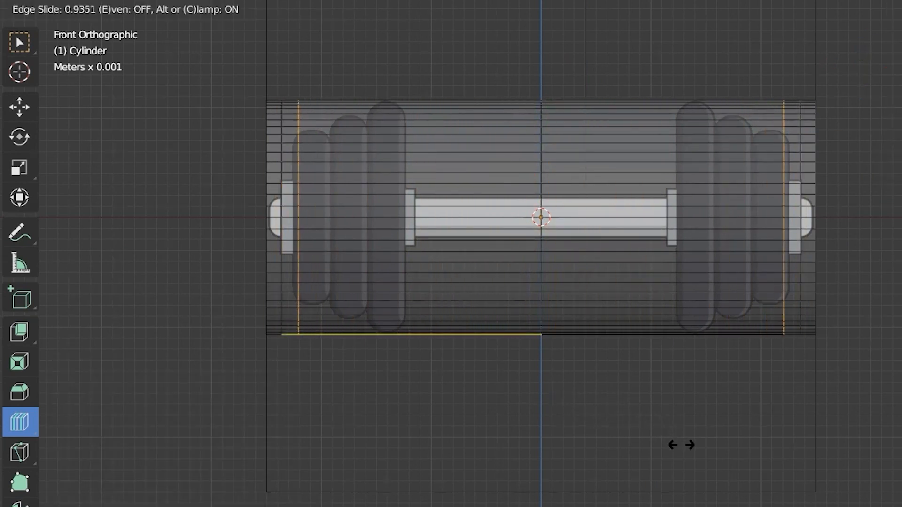
left_click_drag(681, 445, 591, 418)
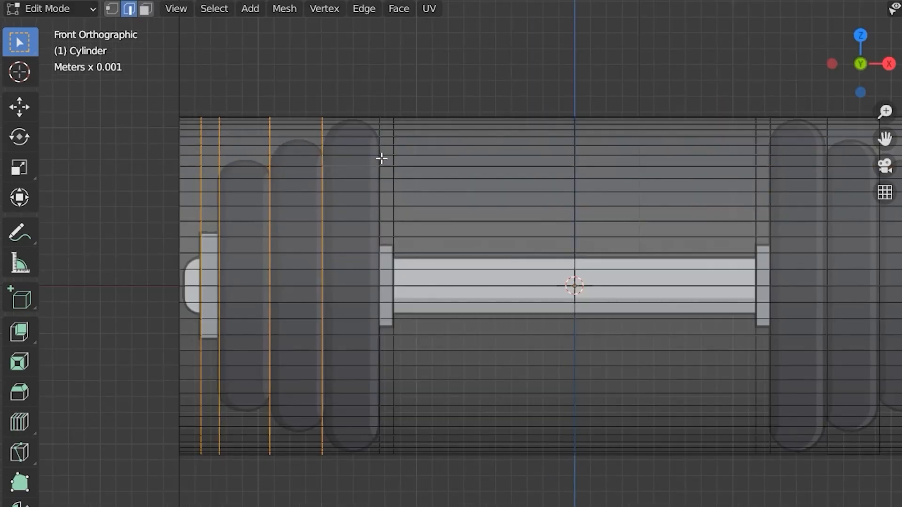
left_click(381, 159, "alt+shift")
middle_click_drag(770, 156, 639, 150, "shift")
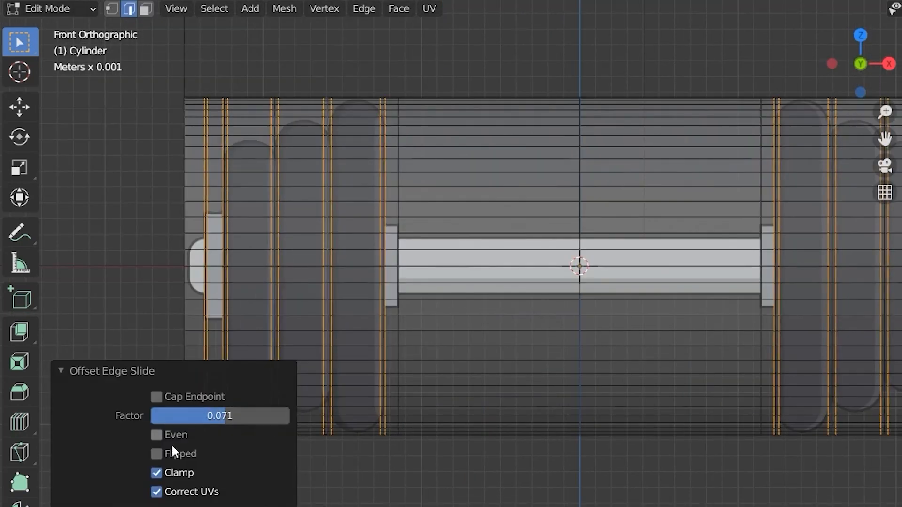
left_click(156, 435)
left_click_drag(220, 415, 164, 421)
- Scale the largest weight plate's side loops along X to follow its rounded profile in the reference
left_click_drag(301, 69, 288, 475)
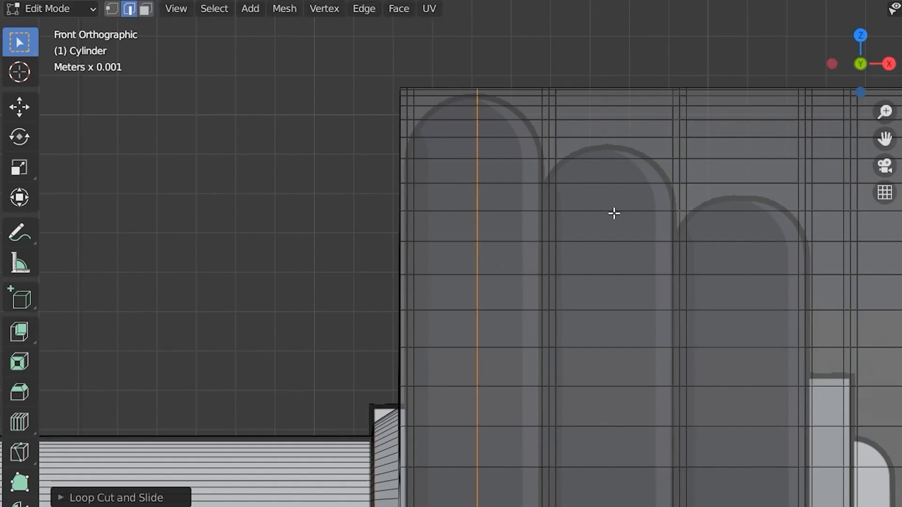
key("s")
key("x")
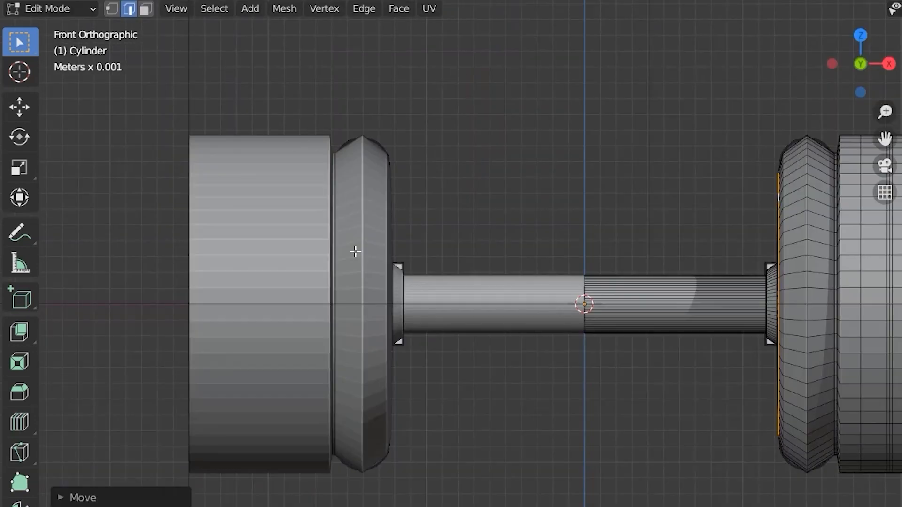
middle_click_drag(354, 249, 455, 352)
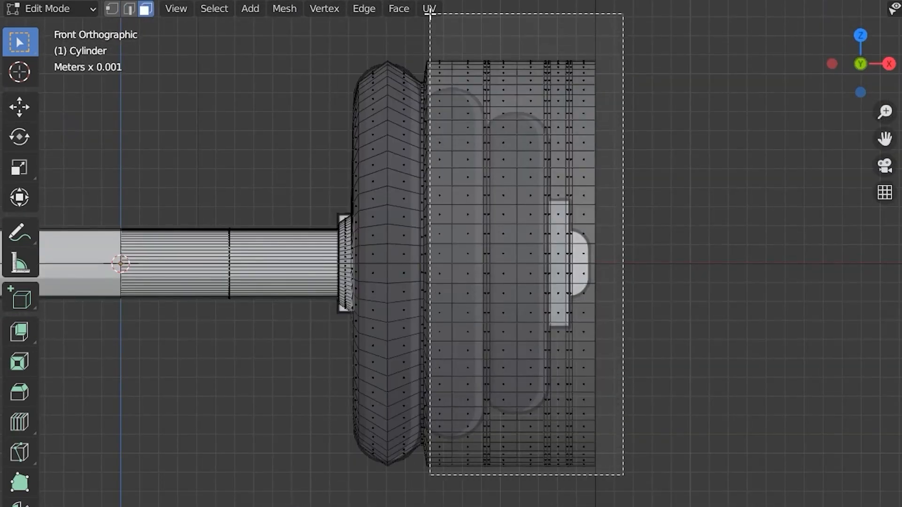
- Scale the middle and outermost weight plates to the reference's diameters and their side loops along X to round the rims
key("s")
key("x")
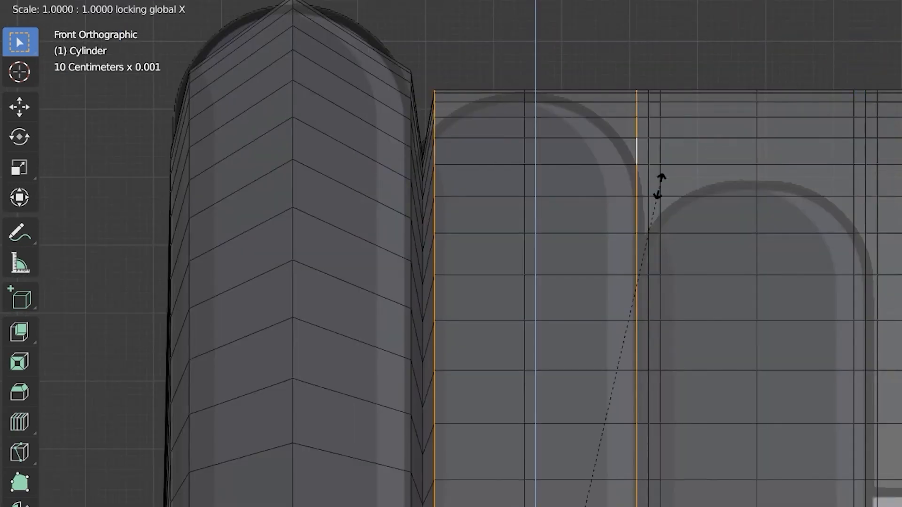
key("s")
key("x")
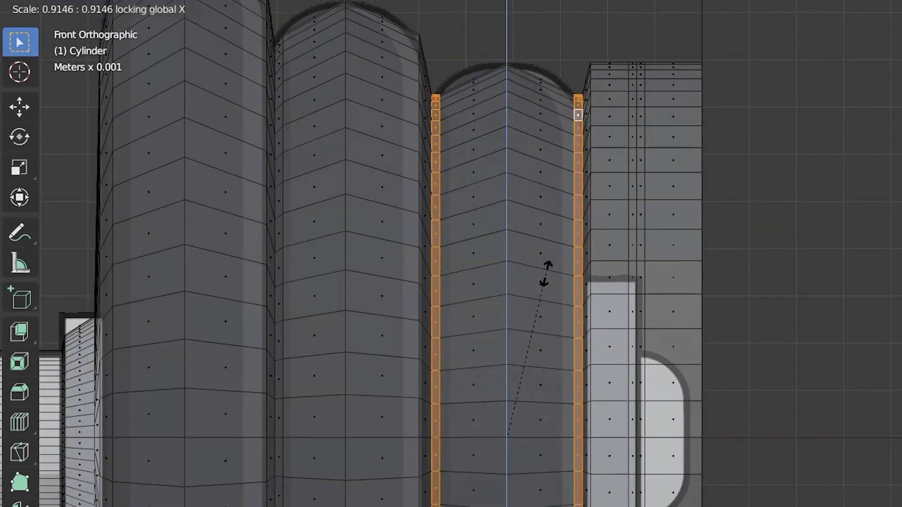
key("s")
key("x")
- Slide the edge loop on the dumbbell's end cap and scale the cap to follow its rounded outline
key("g")
key("g")
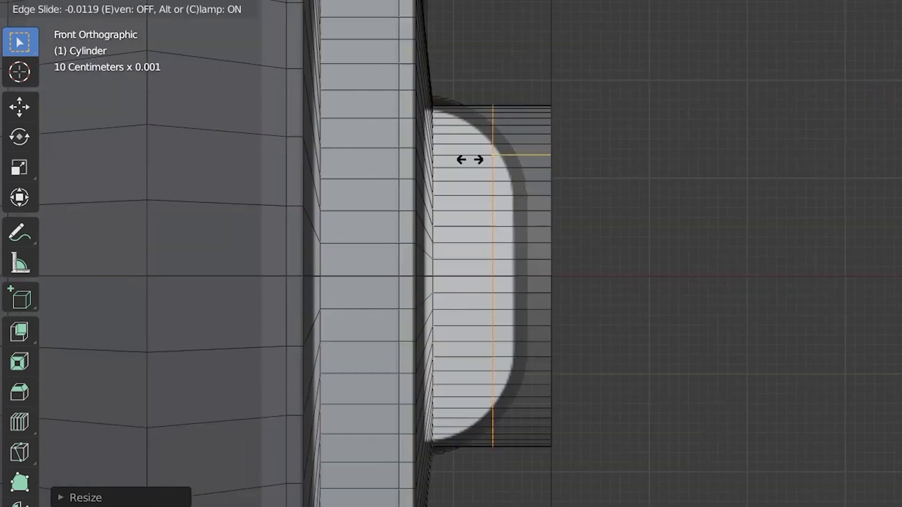
key("s")
key("x")
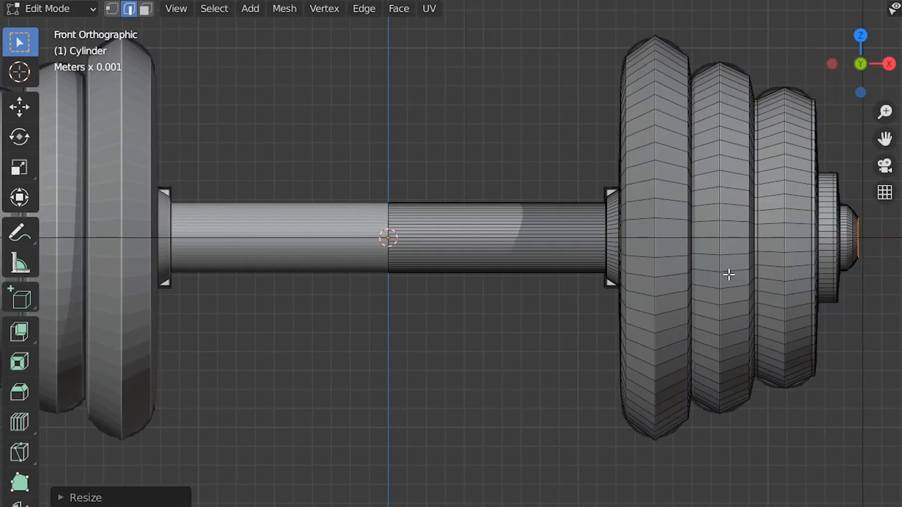
middle_click_drag(729, 272, 624, 316)
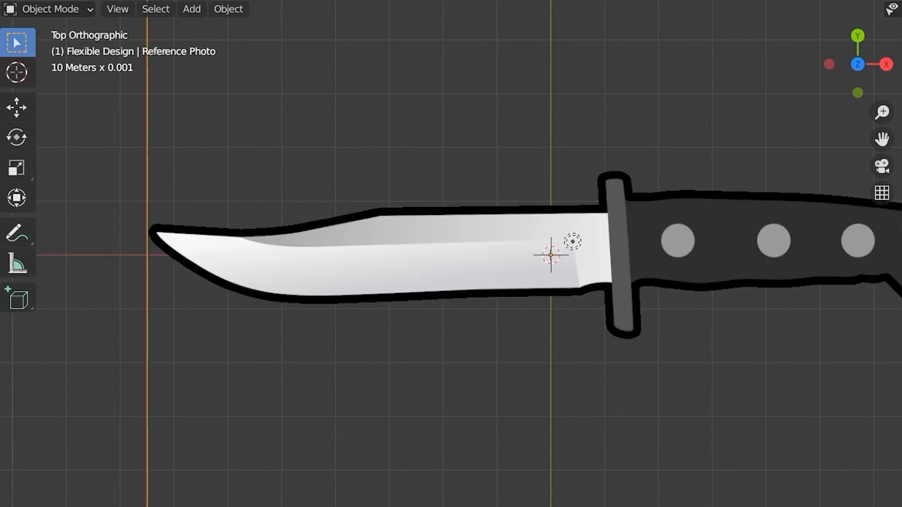
- Add a 150 mm mesh plane over the knife reference and scale it along Y by 0.230
key("shift+a")
left_click(695, 84)
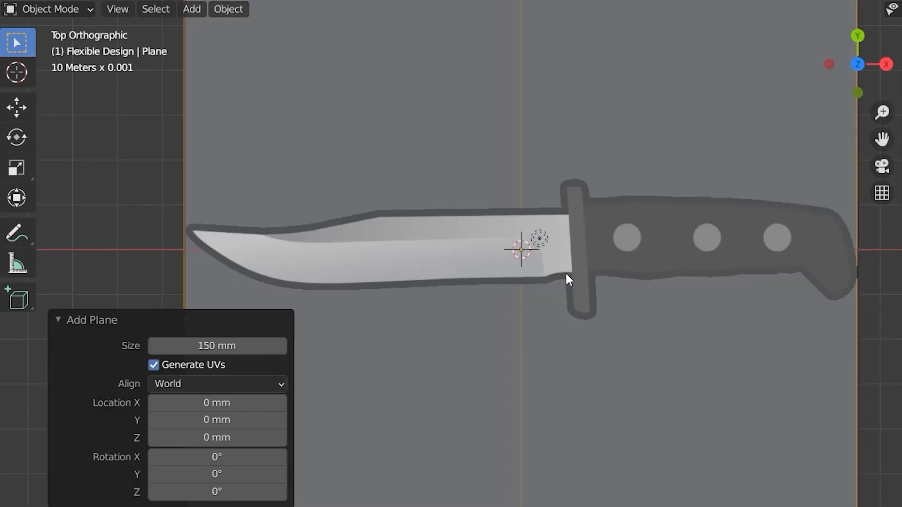
key("s")
key("y")
left_click(585, 263)
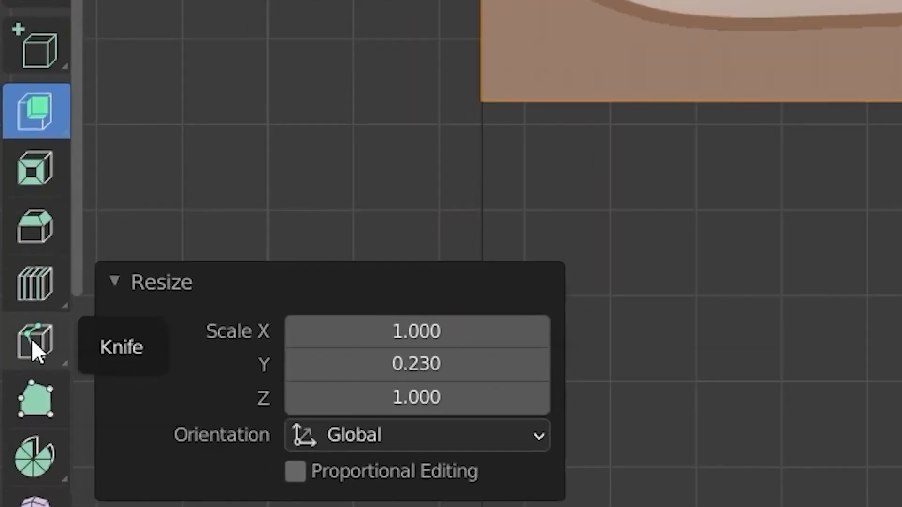
- Cut the knife's outline into the plane with the Knife tool and delete the surplus corner vertices
left_click(31, 339)
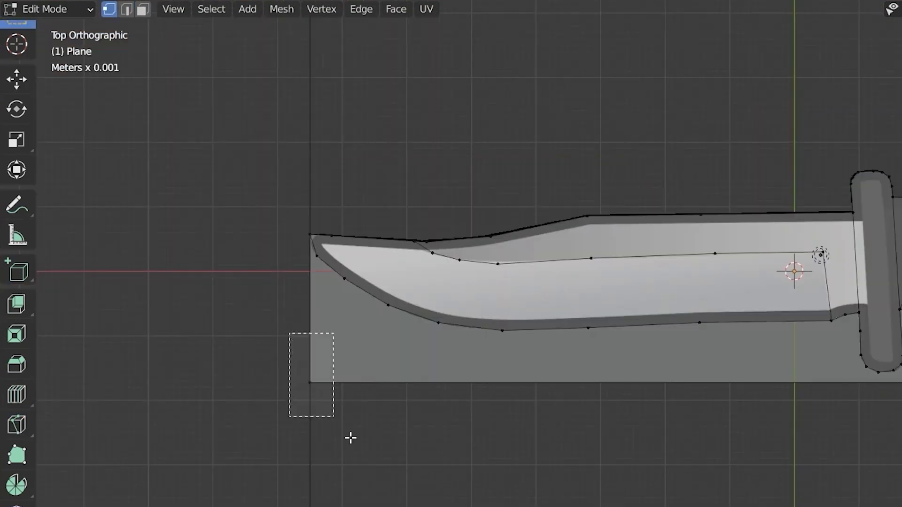
left_click_drag(350, 438, 352, 437)
key("Delete")
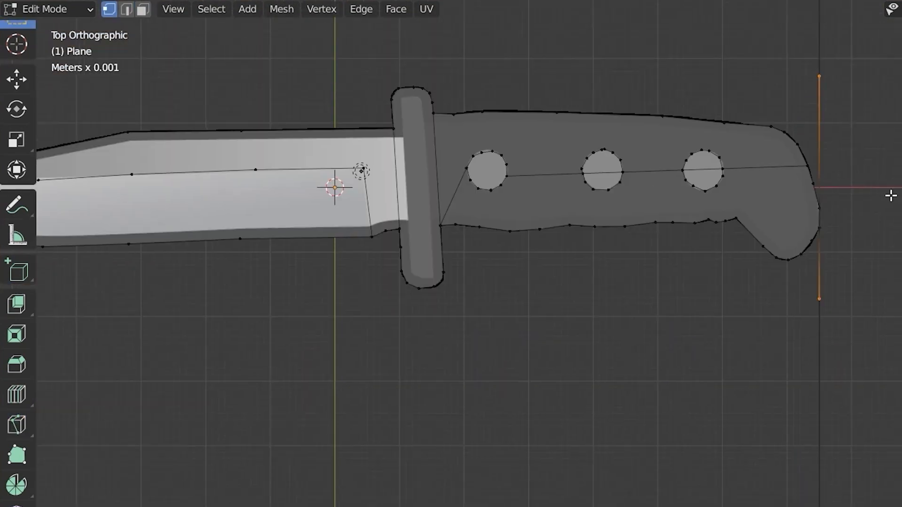
key("x")
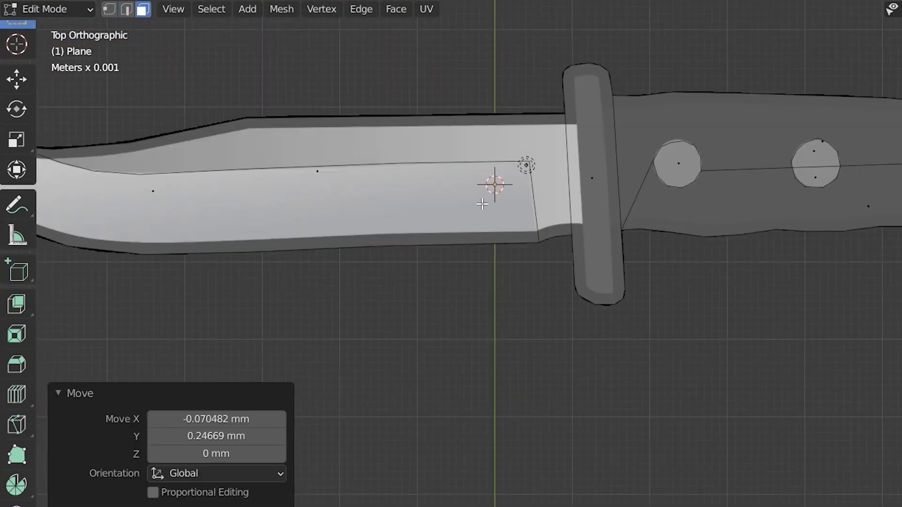
- Extrude all of the knife's faces upward by 6 mm along Z
key("a")
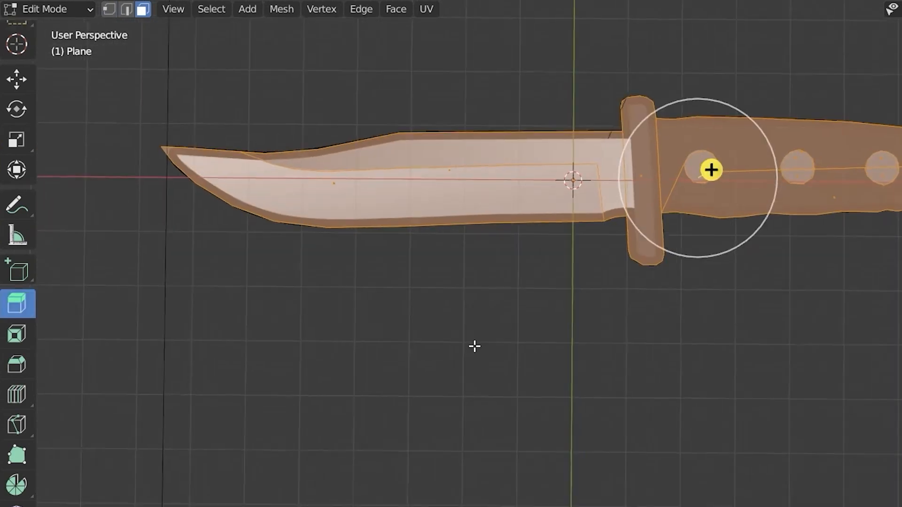
middle_click_drag(473, 346, 666, 155)
left_click_drag(666, 155, 844, 66)
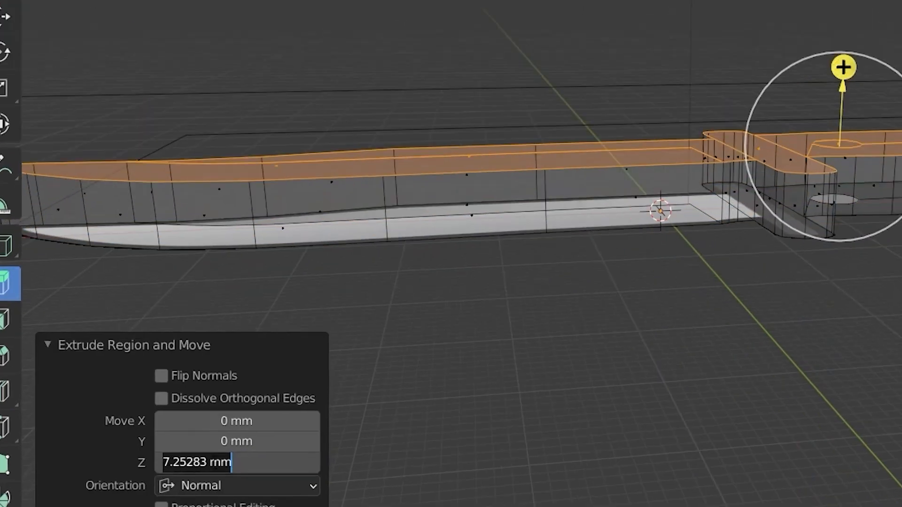
left_click(218, 461)
type("6")
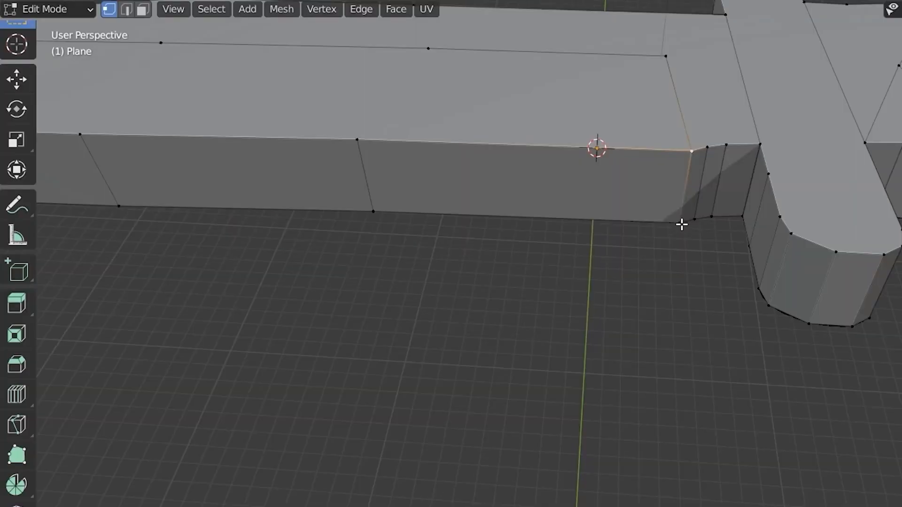
- Merge each upper and lower vertex pair along the blade's cutting edge At Center to sharpen it
key("m")
left_click(552, 180)
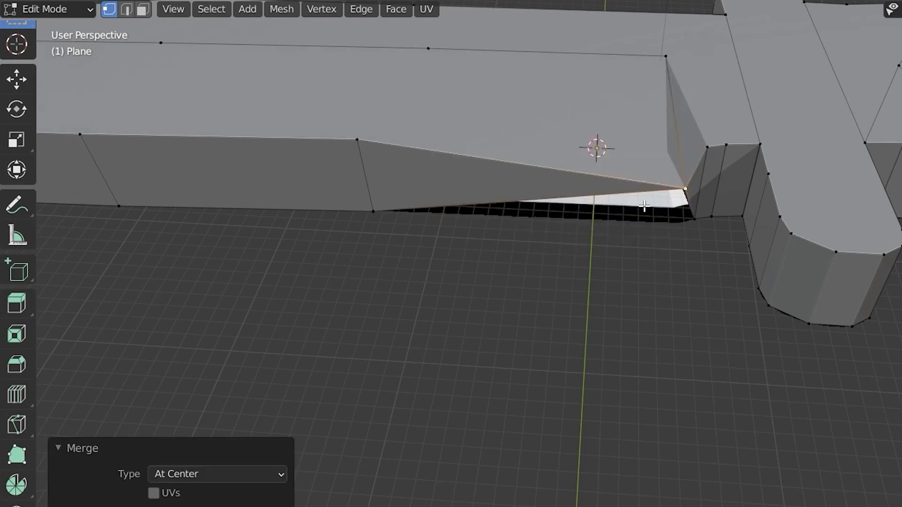
key("m")
left_click(366, 219)
middle_click_drag(364, 213, 395, 246)
key("m")
left_click(334, 264)
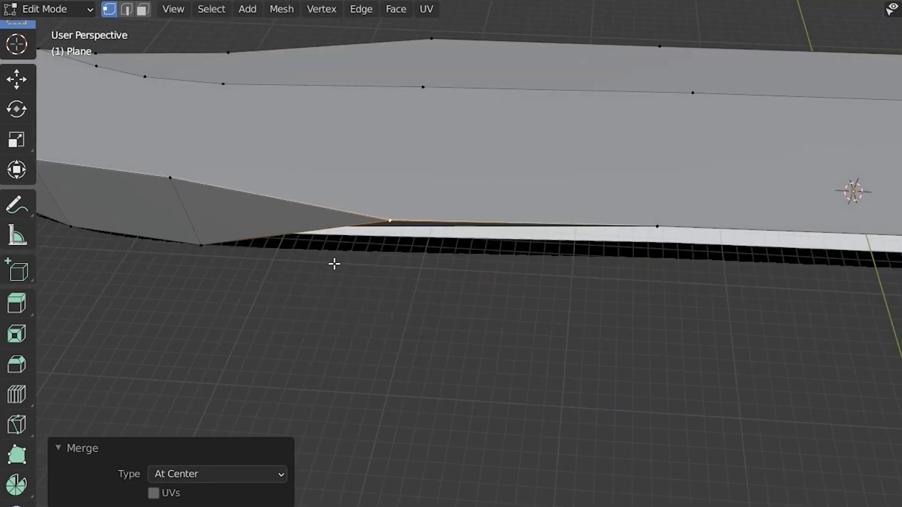
key("m")
left_click(298, 261)
- Add offset edge loops parallel to the blade's cutting edge with Even enabled and a factor of 0.750
middle_click_drag(298, 262, 414, 329)
key("ctrl+r")
left_click(418, 332)
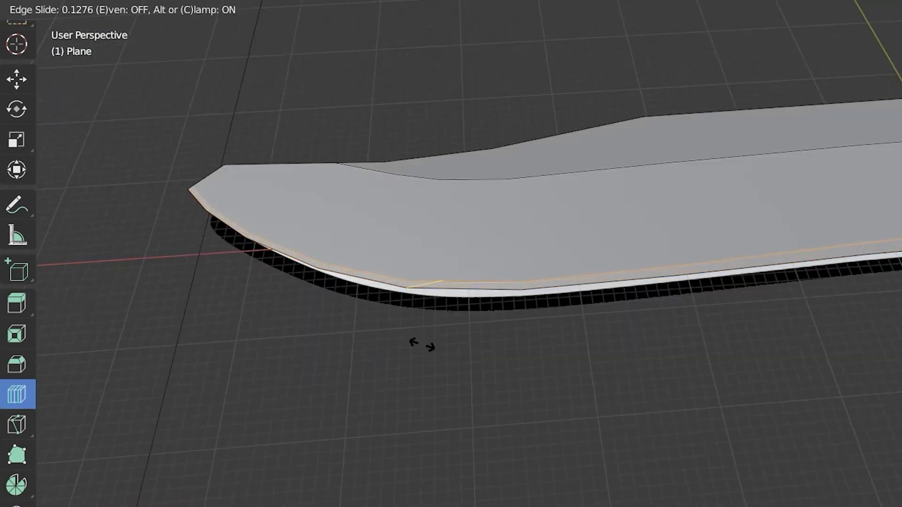
left_click(425, 358)
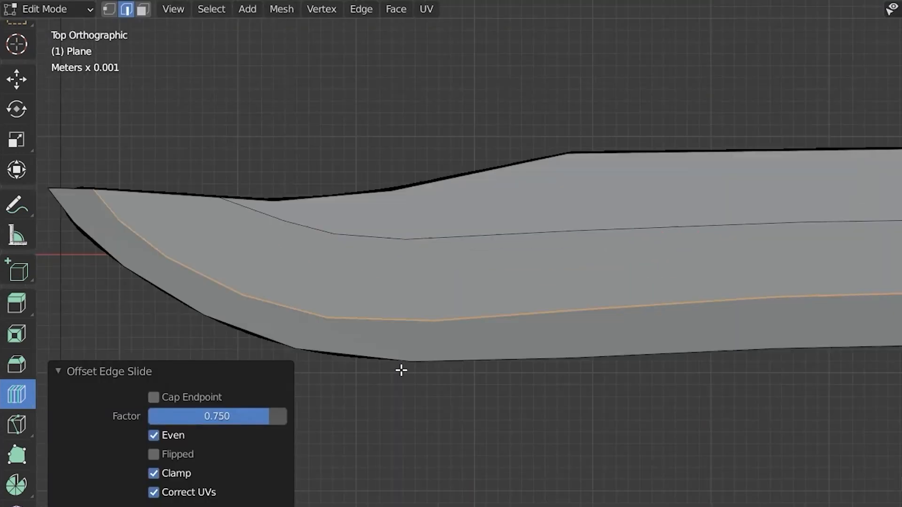
- Extrude the upper face of the knife's guard and scale it inward to give the guard tapered sides
middle_click_drag(401, 371, 498, 192)
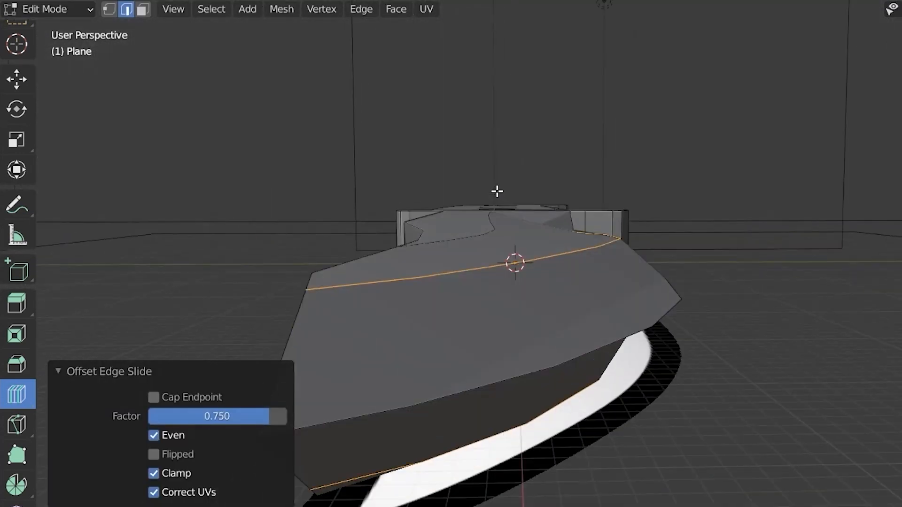
left_click(668, 208)
key("e")
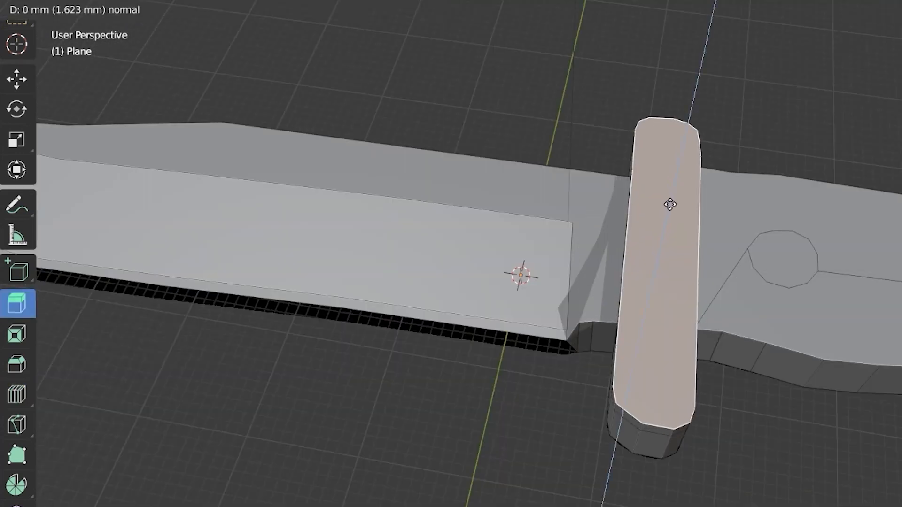
left_click(670, 204)
key("s")
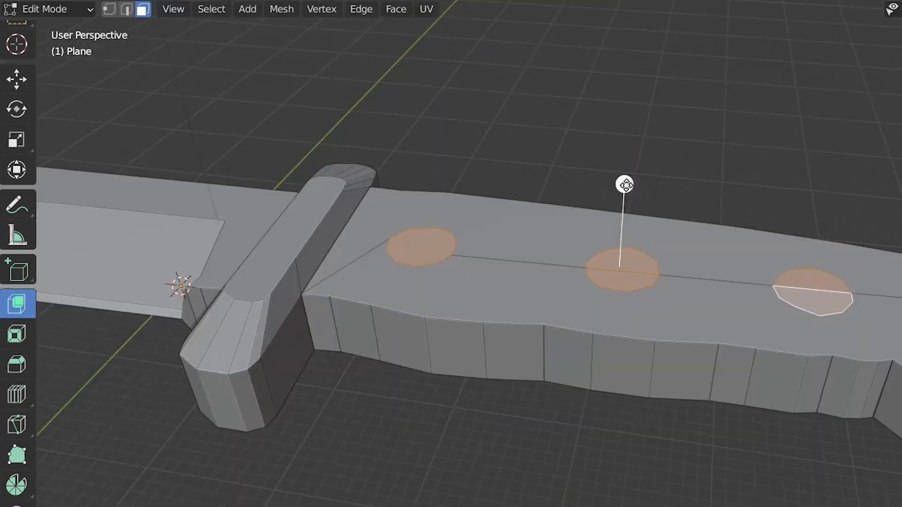
- Extrude Manifold the round handle faces by -1 mm and delete them with Only Faces to open the handle holes
key("e")
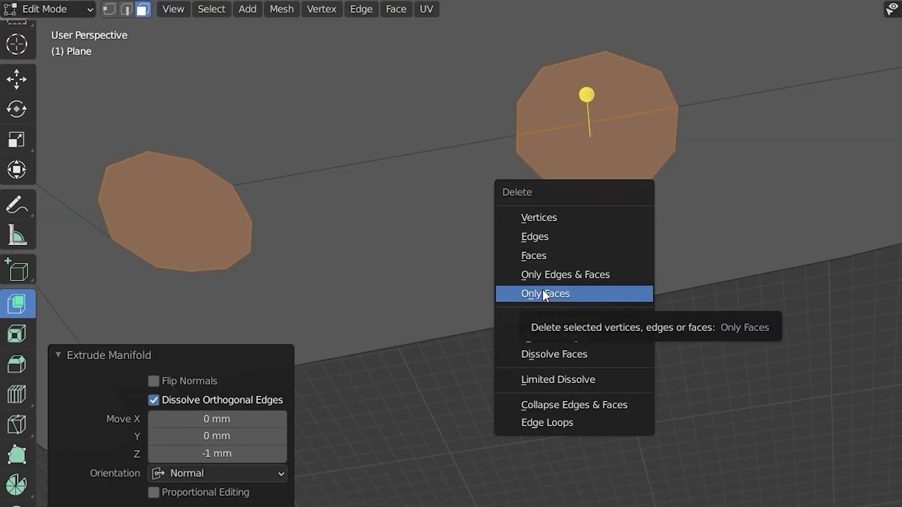
left_click(543, 290)
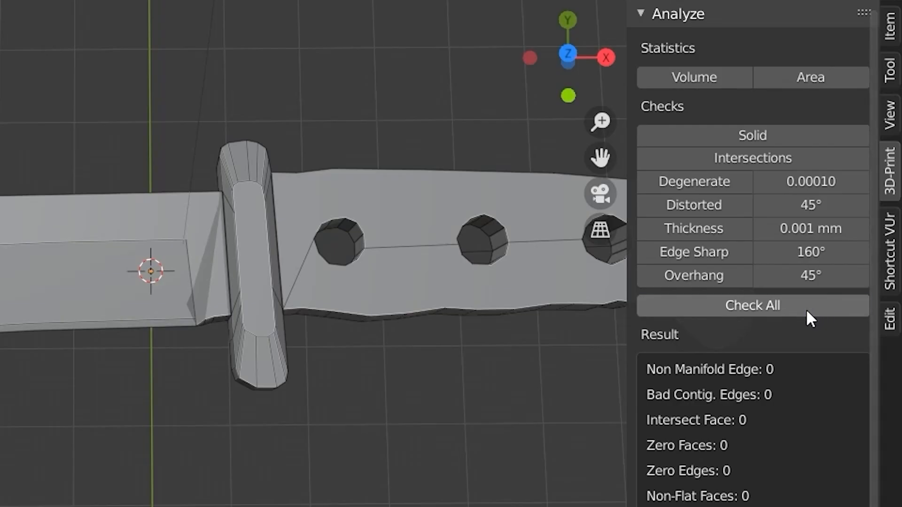
- Run all 3D-print checks on the knife and delete the non-manifold edges crossing the handle holes
left_click(807, 317)
left_click(748, 375)
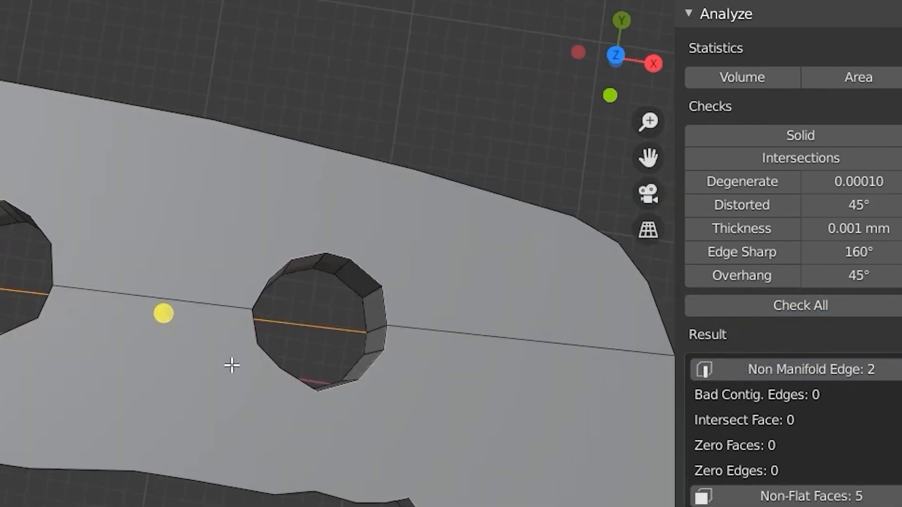
key("x")
left_click(221, 289)
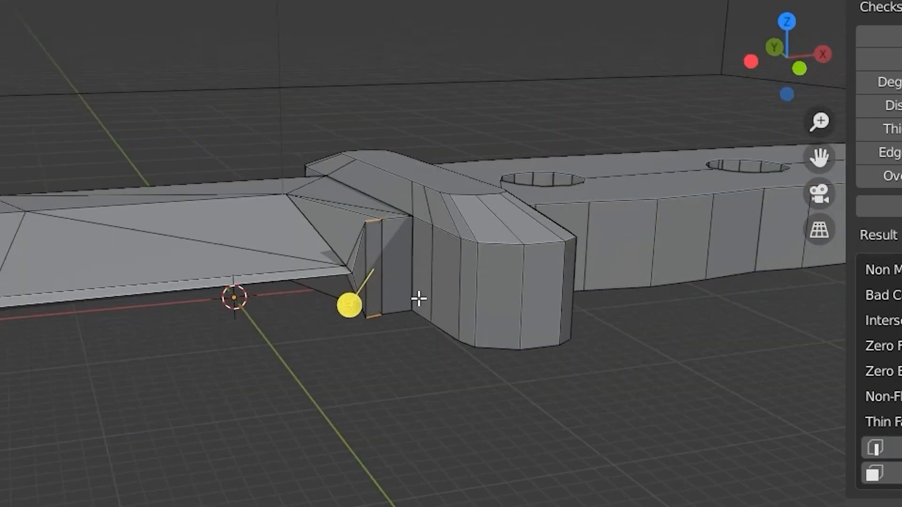
scroll(200, 298, "up", 4)
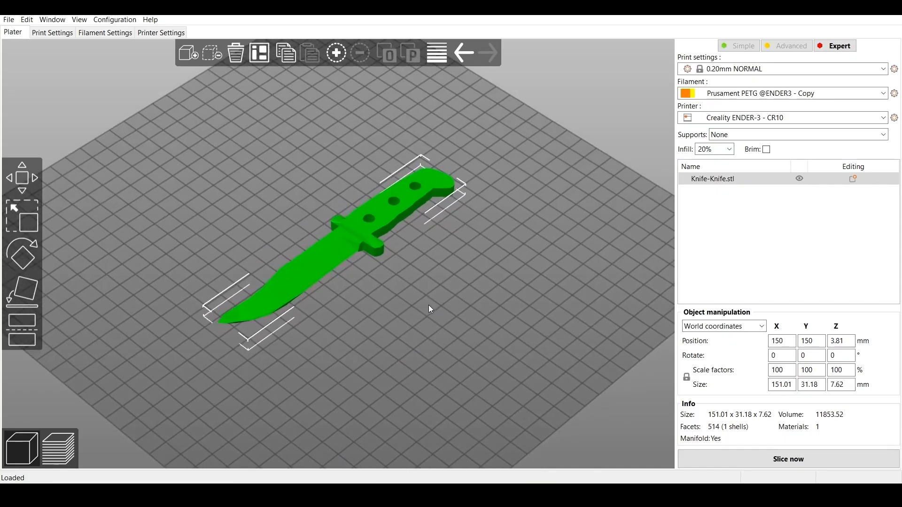
scroll(429, 305, "up", 5)
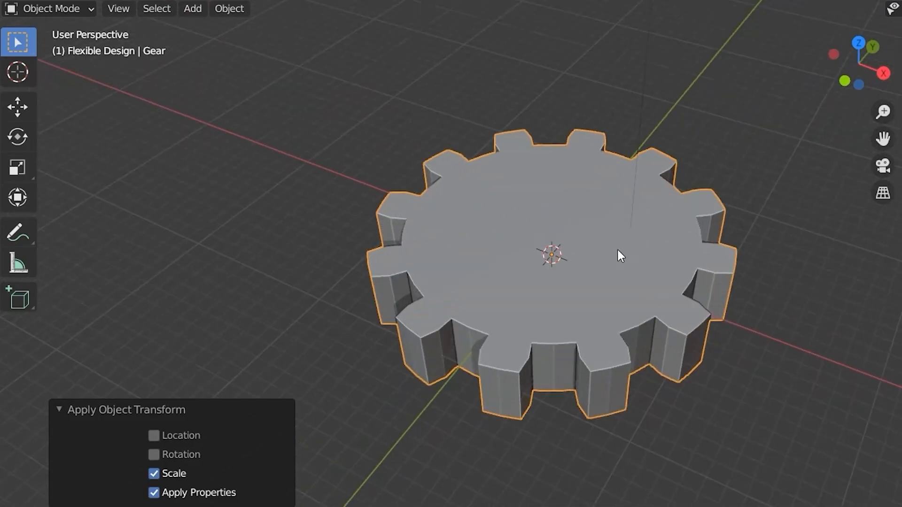
- Try to cut the gear's mesh horizontally below its middle with the Bisect tool in front view
middle_click_drag(618, 256, 624, 212, "shift")
key("Tab")
left_click(17, 452)
left_click(26, 458)
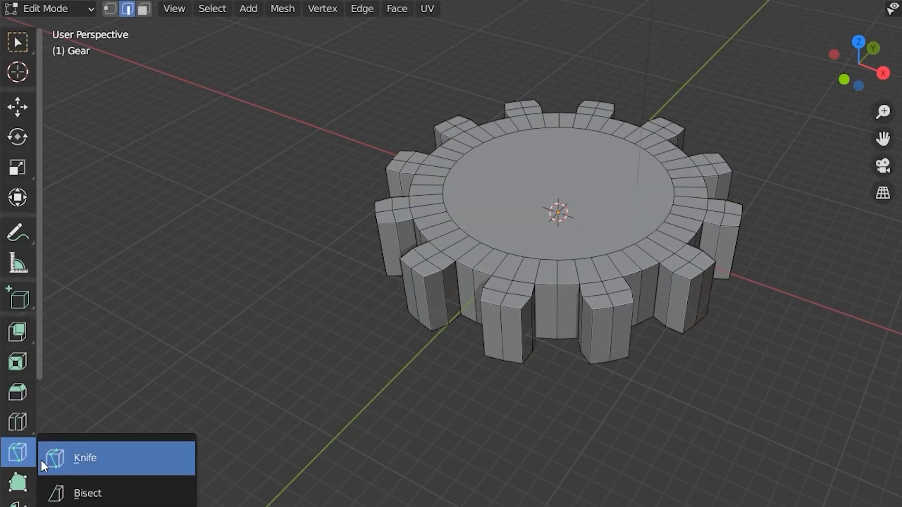
left_click(85, 500)
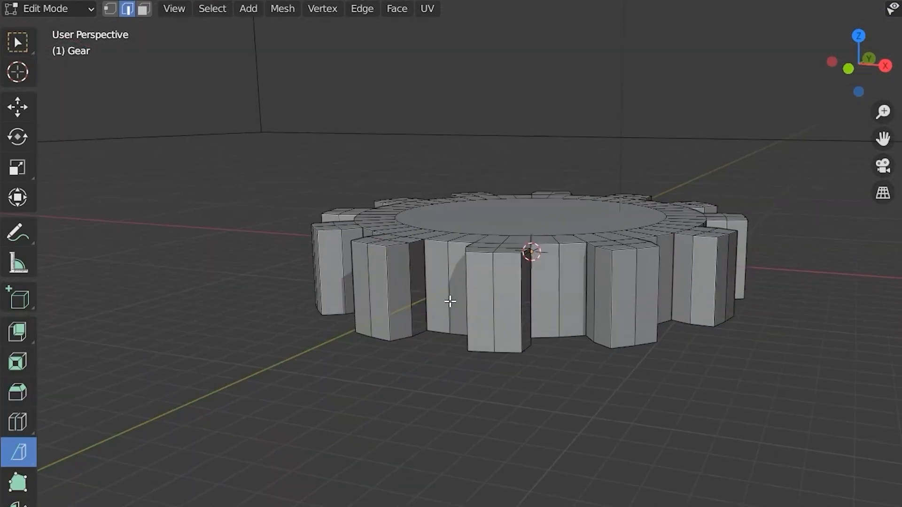
key("KP_1")
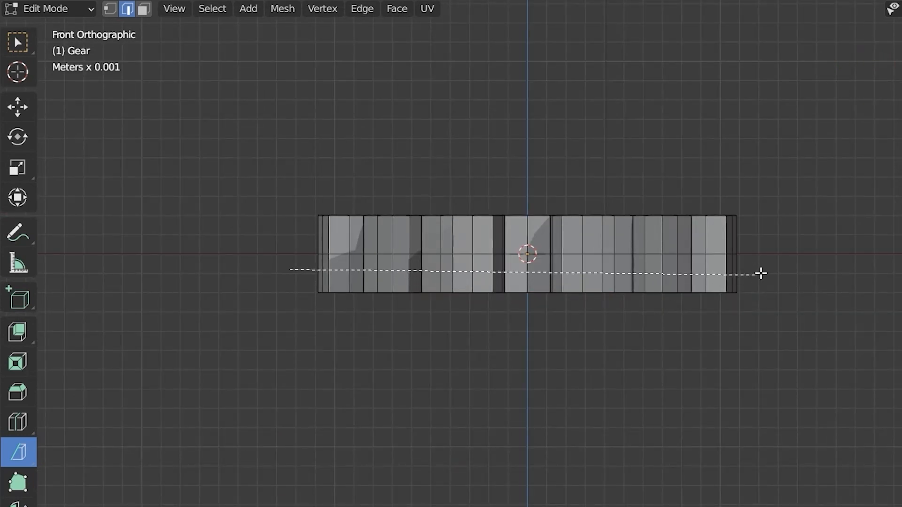
left_click_drag(761, 273, 761, 270)
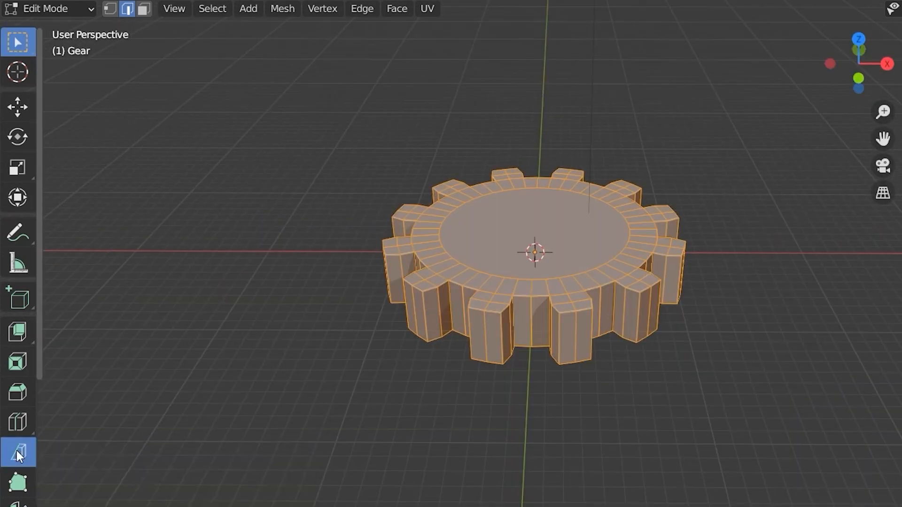
- Bisect the fully selected gear in front view with a slightly tilted plane through its lower half
left_click(17, 453)
key("KP_1")
left_click_drag(246, 274, 510, 264)
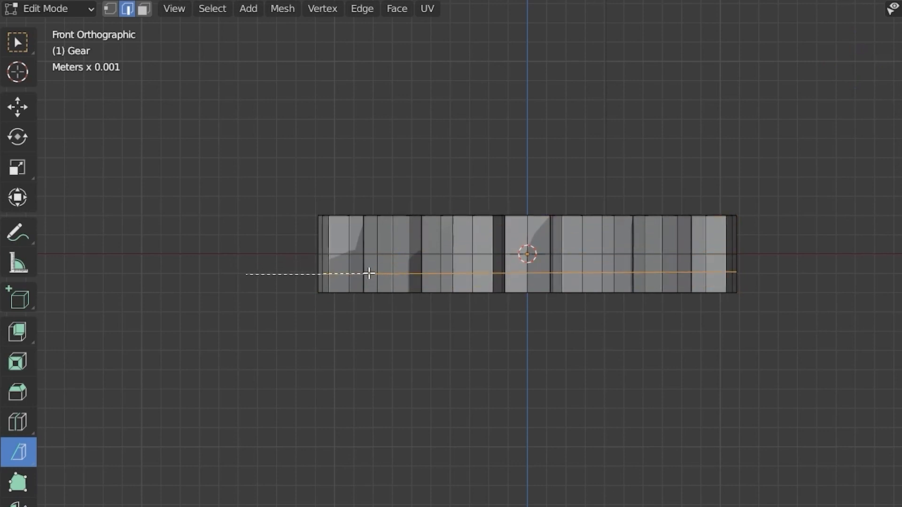
left_click_drag(369, 273, 778, 244)
middle_click_drag(268, 223, 369, 195, "shift")
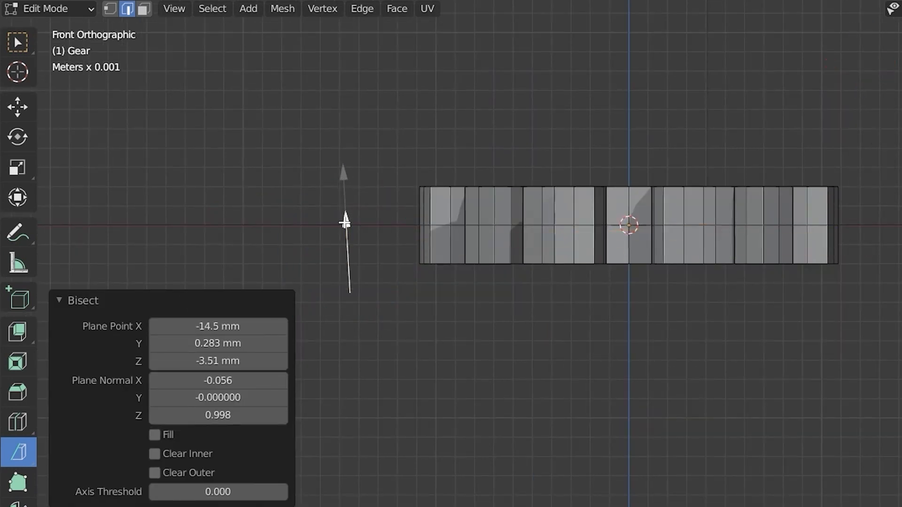
- Move the bisect plane point to Z -1.51 mm and enable Clear Inner and Fill to remove and cap the gear's underside
left_click_drag(342, 158, 342, 160)
left_click(155, 453)
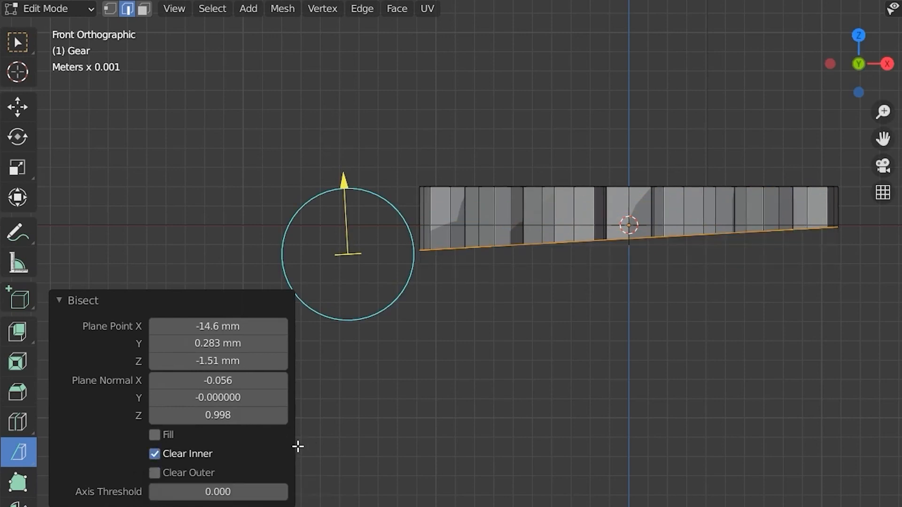
middle_click_drag(492, 426, 493, 385)
left_click(154, 434)
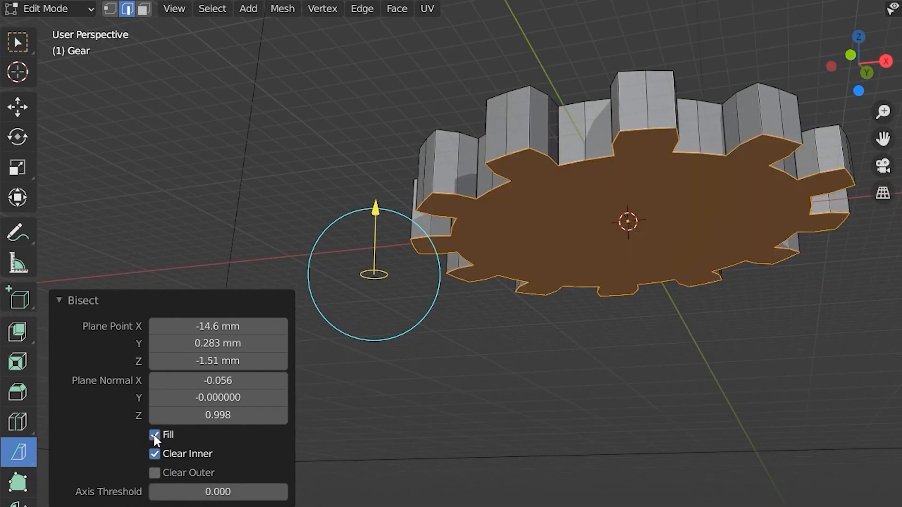
- Try Clear Outer in place of Clear Inner, return to Clear Inner, and move the bisect plane point to Z -1.9 mm
left_click(154, 453)
left_click(153, 474)
middle_click_drag(533, 364, 531, 422)
mouse_move(355, 175)
left_mouse_down()
mouse_move(350, 149)
mouse_move(355, 181)
left_mouse_up()
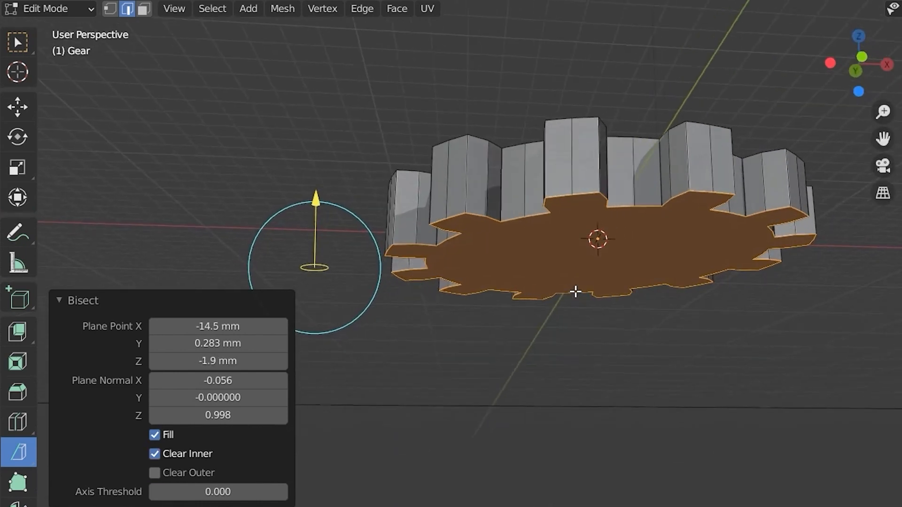
middle_click_drag(574, 290, 564, 322)
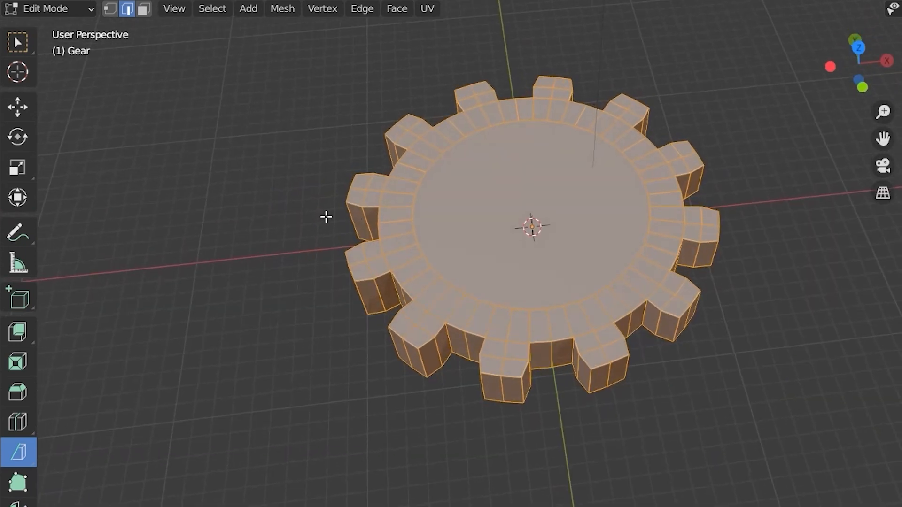
- Bisect the whole gear across its middle with Fill enabled and separate one half by Selection
left_click_drag(300, 221, 736, 210)
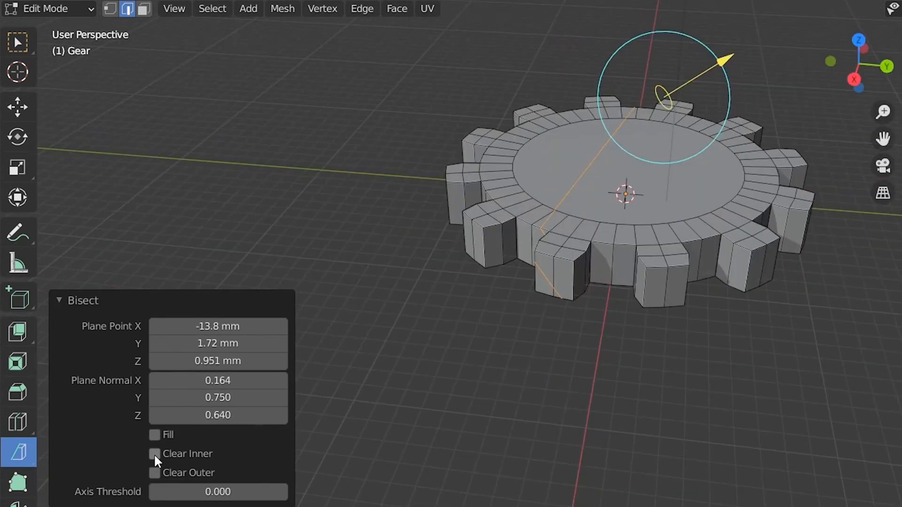
left_click(154, 454)
left_click(154, 454)
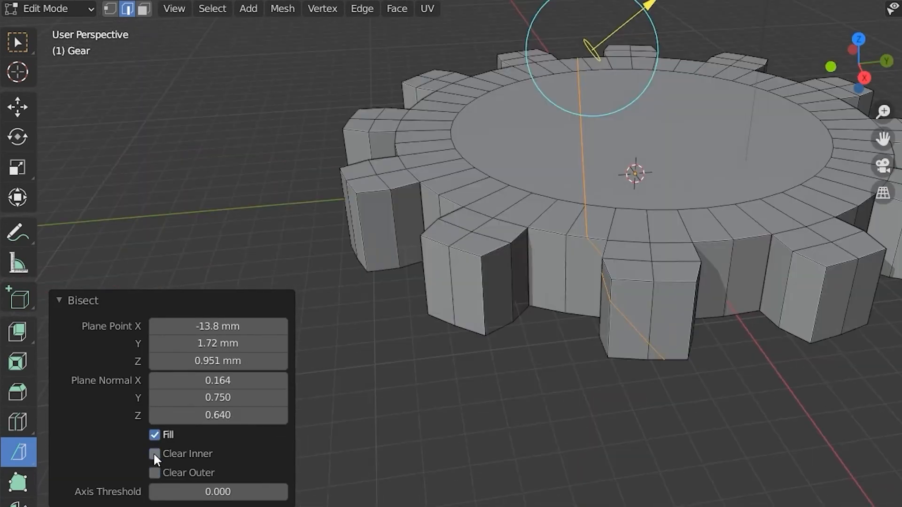
key("p")
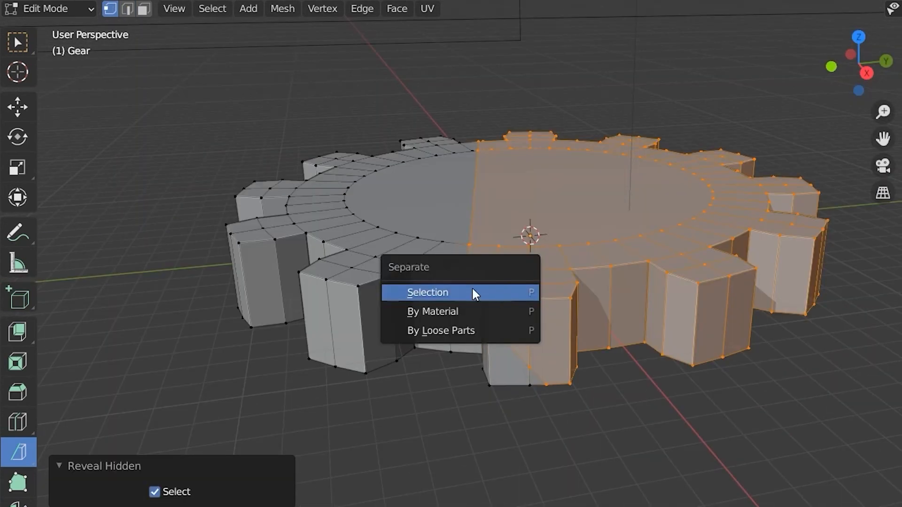
left_click(426, 293)
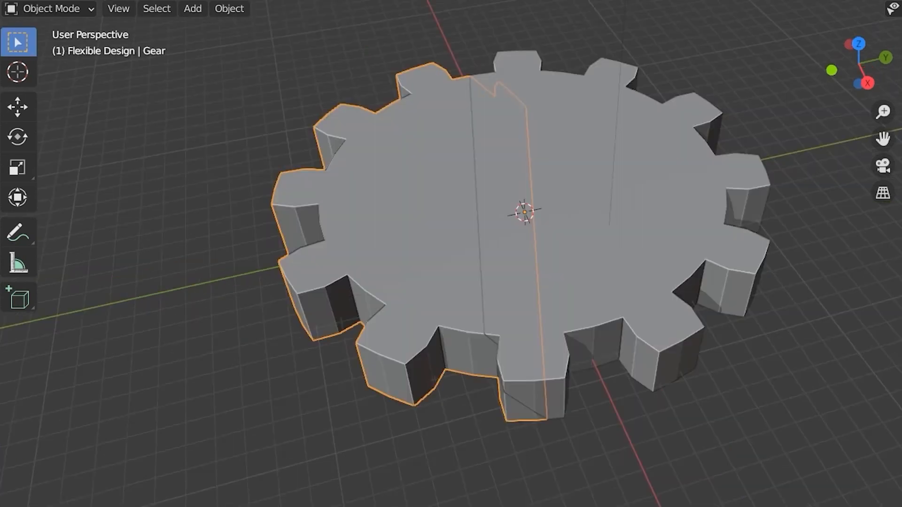
- Select all of the gear's geometry in Edit Mode and bisect it with a second plane crossing the first cut
key("Tab")
key("a")
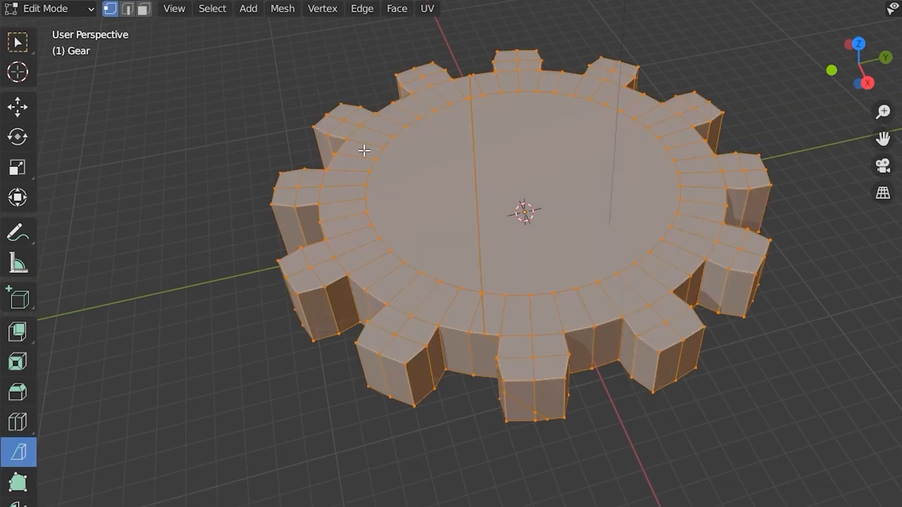
left_click_drag(230, 251, 670, 167)
left_click_drag(722, 150, 723, 148)
middle_click_drag(705, 225, 387, 190)
left_click_drag(700, 198, 706, 193)
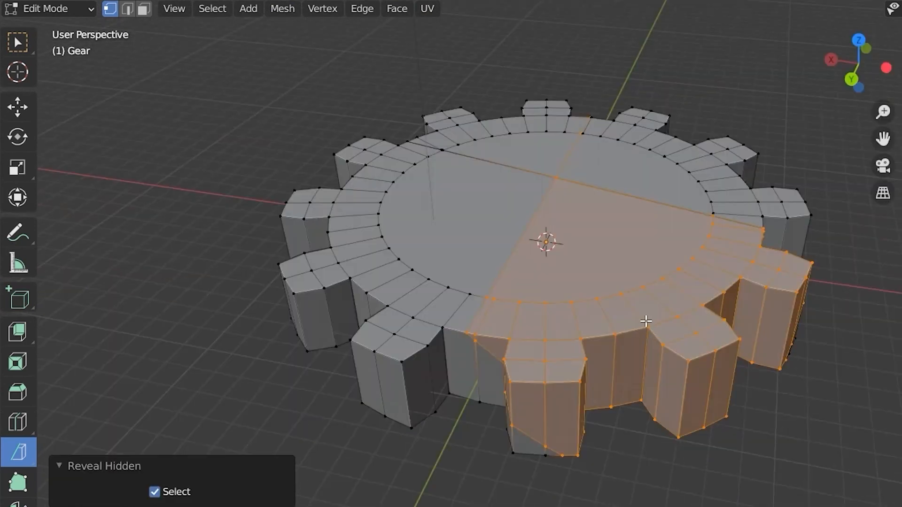
- Separate two adjoining quarters of the gear into their own objects by Selection
key("p")
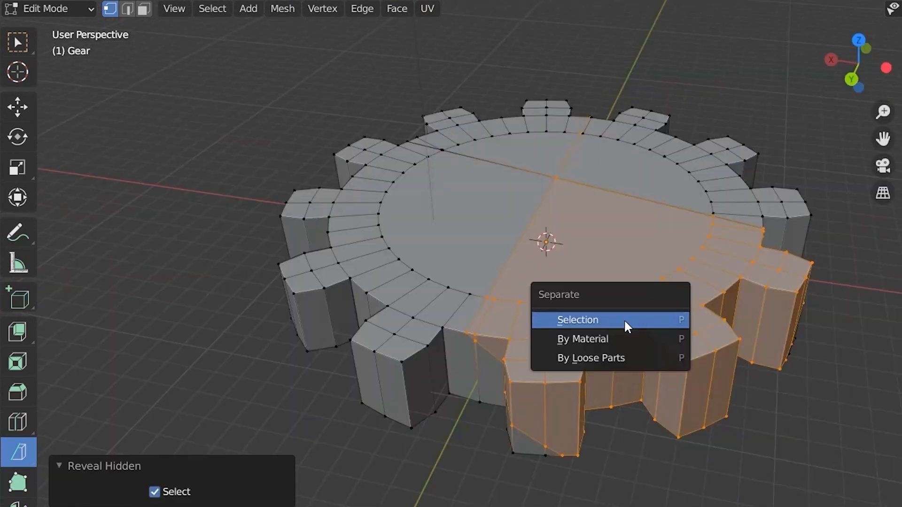
left_click(624, 322)
key("p")
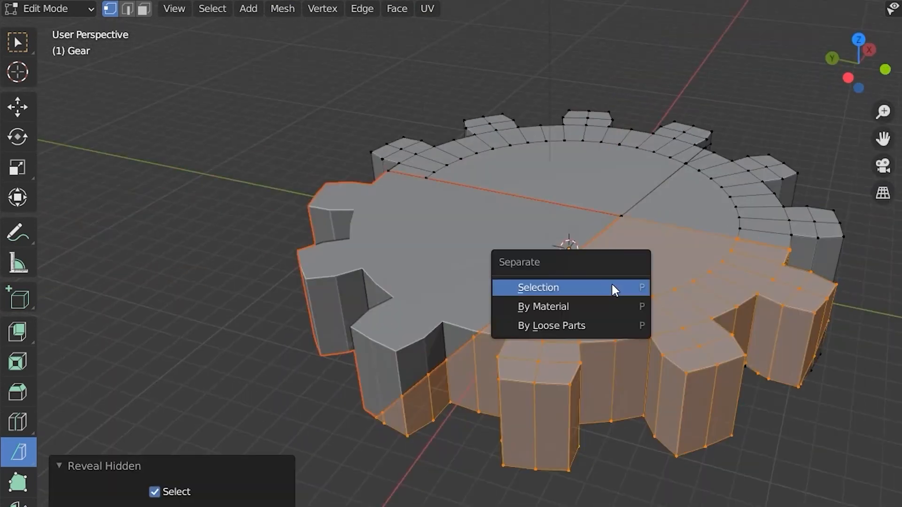
left_click(614, 289)
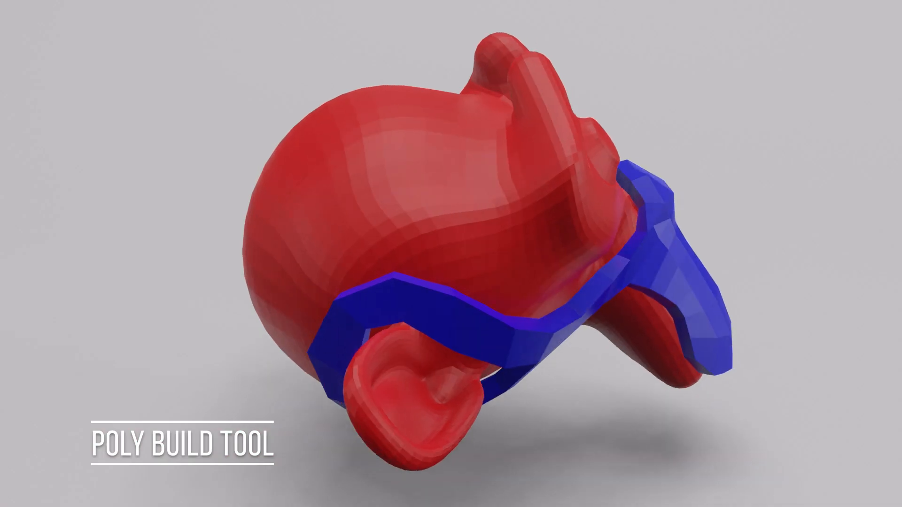
- Separate an in-place duplicate of one face on Suzanne's muzzle and rename the new object Mask
key("shift+d")
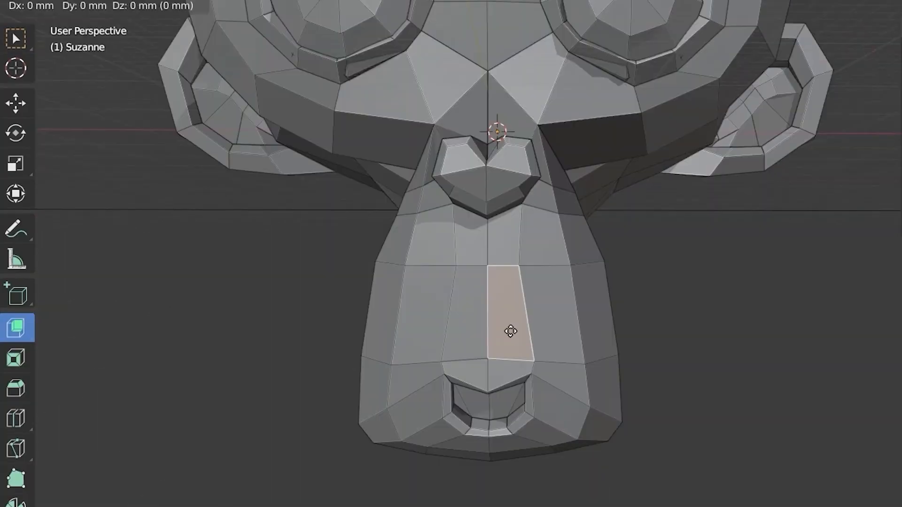
right_click(627, 258)
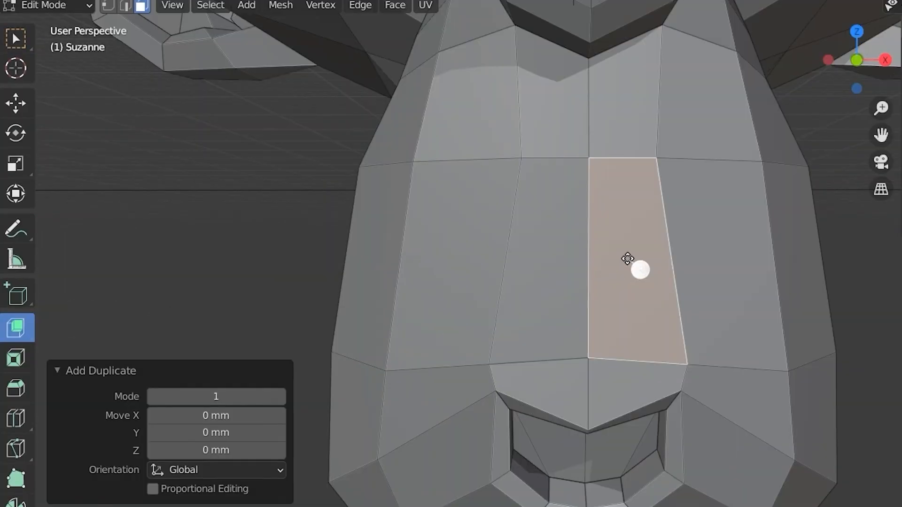
key("p")
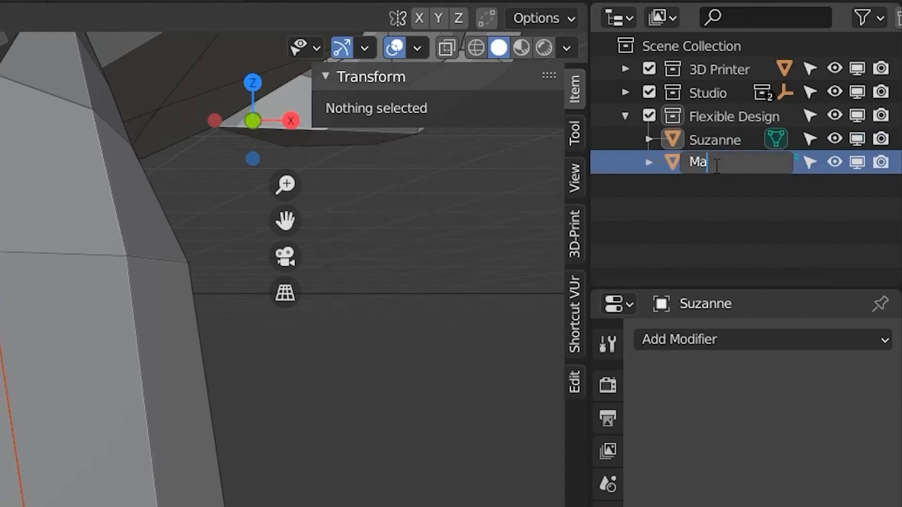
type("sk")
key("Return")
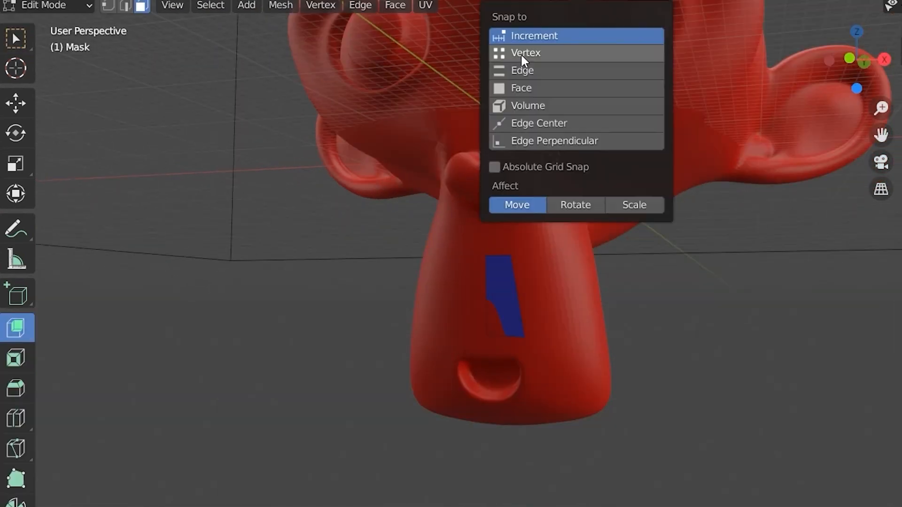
- Set the snapping targets to both Vertex and Face for the Mask
left_click(525, 52)
left_click(521, 88, "shift")
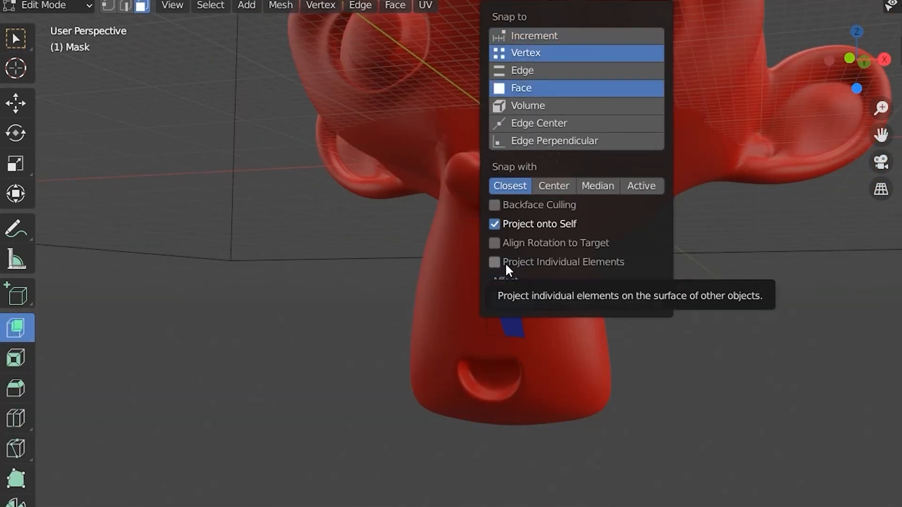
- Enable projection of individual elements when snapping, and build the mask's faces over the monkey's muzzle and nose with Poly Build
left_click(508, 262)
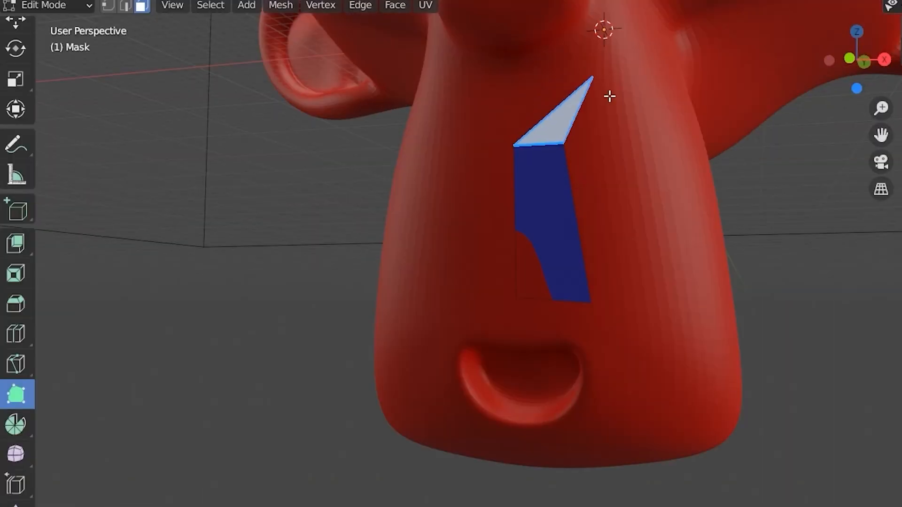
left_click_drag(607, 95, 556, 320)
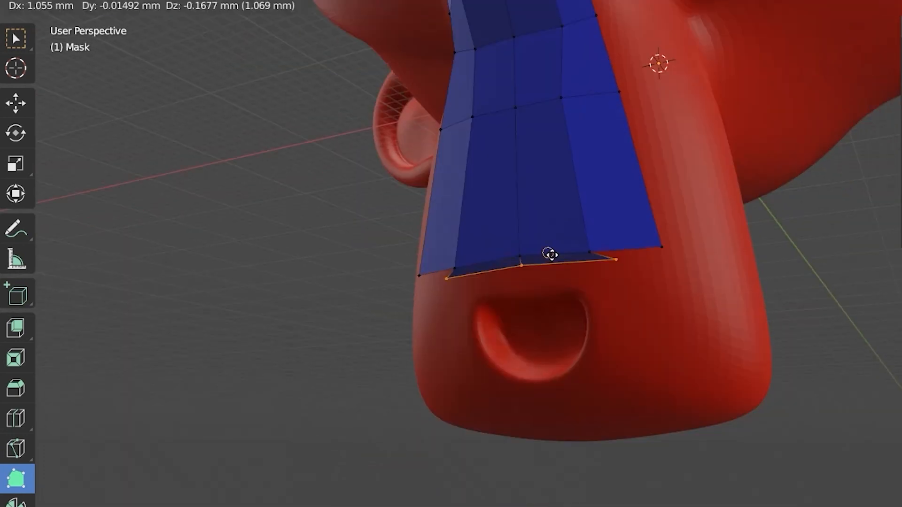
right_click(548, 389, "ctrl")
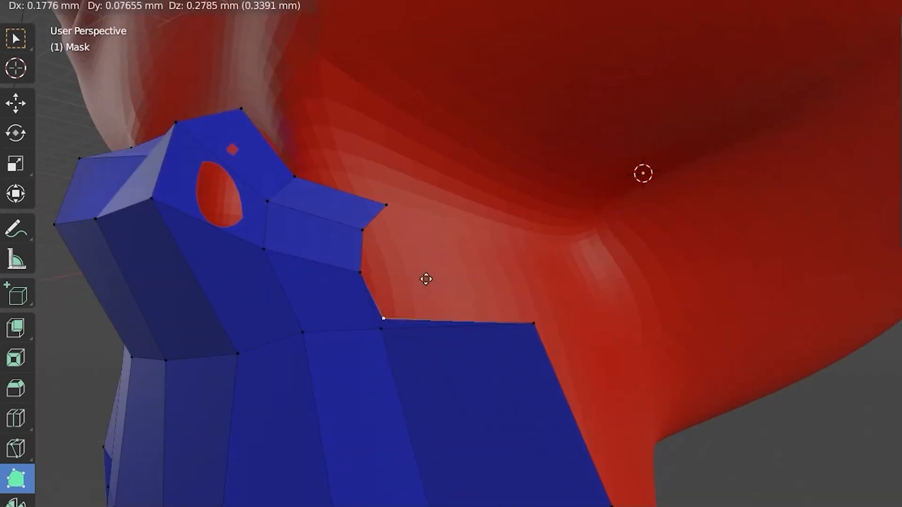
right_click(507, 237, "ctrl")
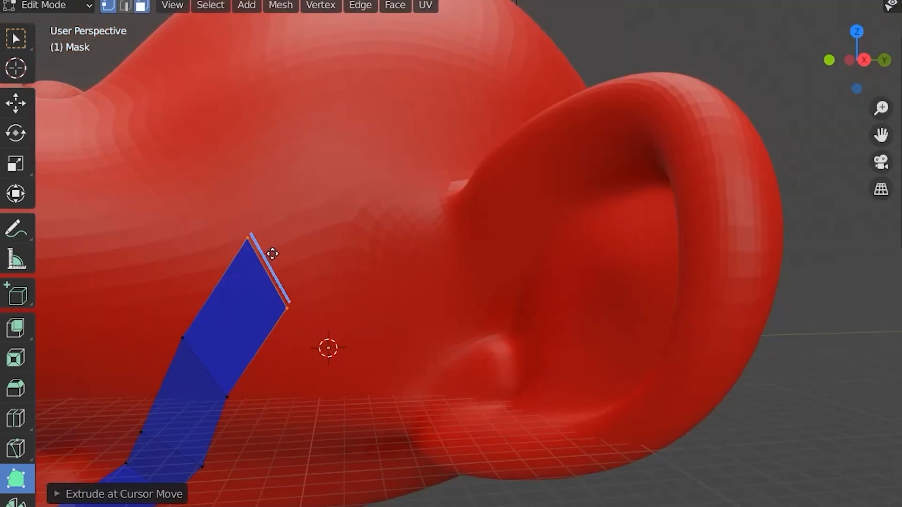
- Extend the mask's strap strip edge by edge across the cheek and around the head beneath the ear, joining it to the upper strap
right_click(358, 178, "ctrl")
key("e")
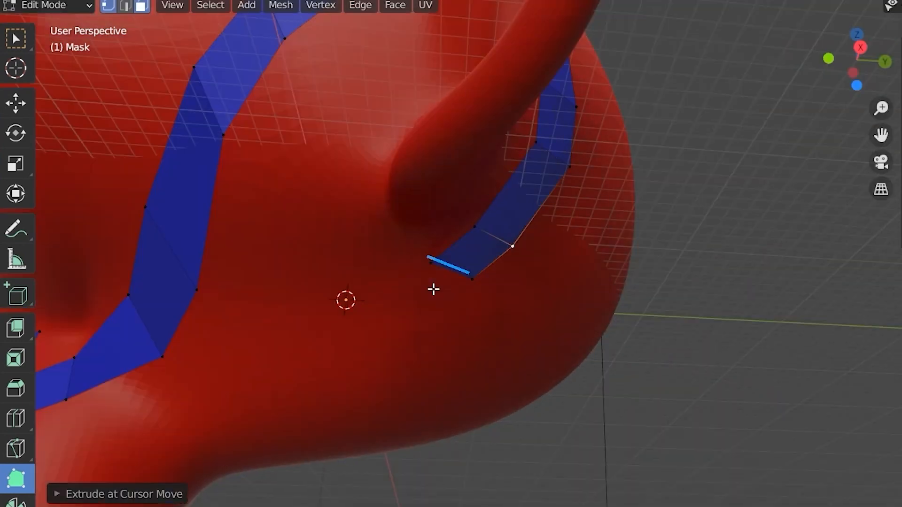
key("e")
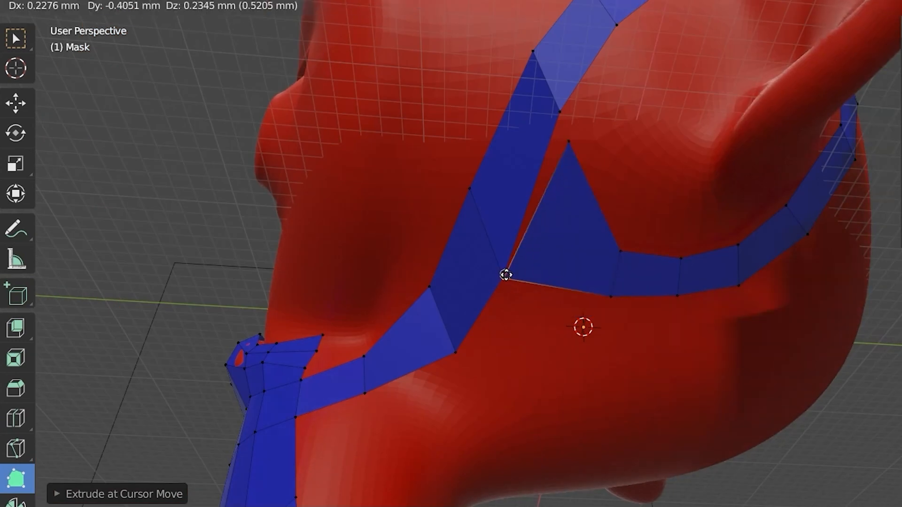
scroll(506, 274, "up", 3)
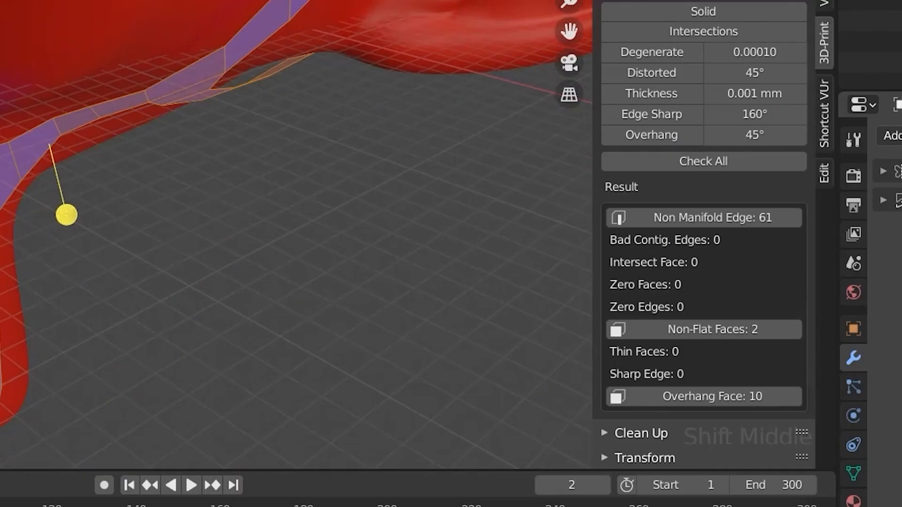
- Add a Solidify modifier to the mask, set its offset to 1, and check the thickened mask from several angles
left_click(694, 55)
left_click(423, 413)
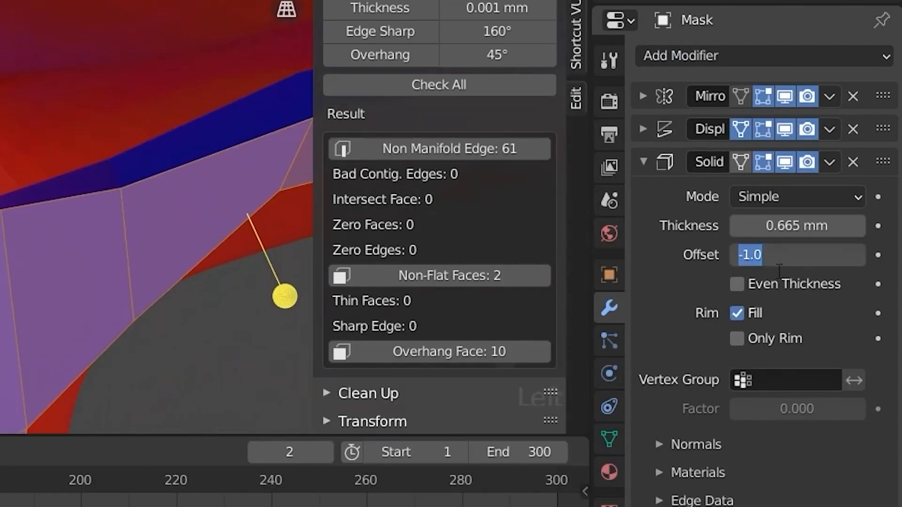
type("1")
key("Return")
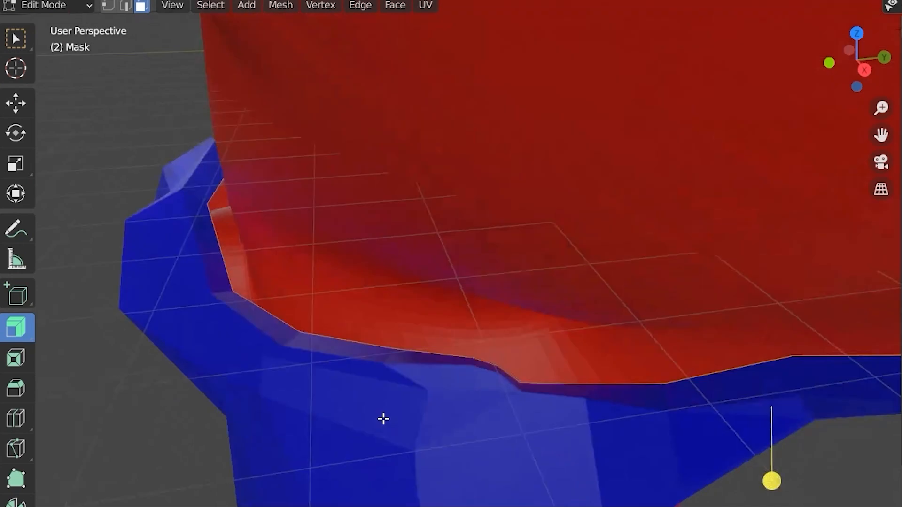
middle_click_drag(382, 418, 232, 195)
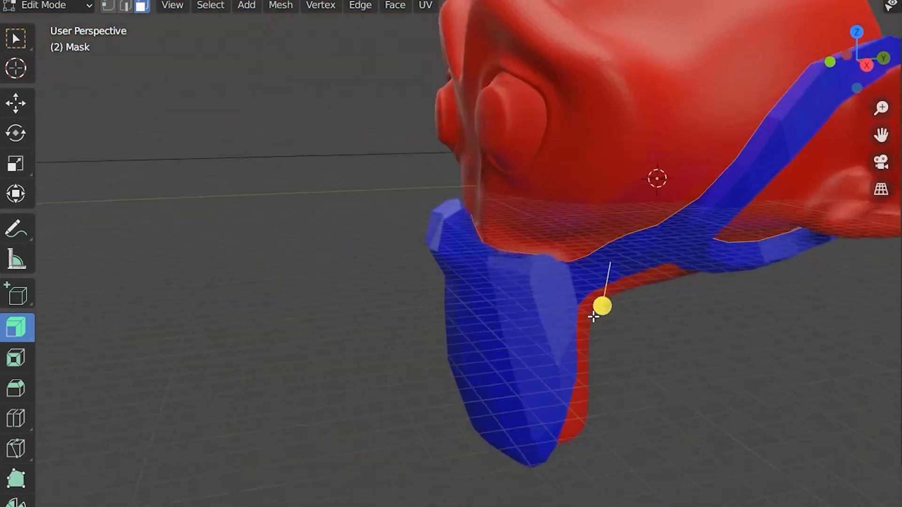
middle_click_drag(593, 317, 542, 366)
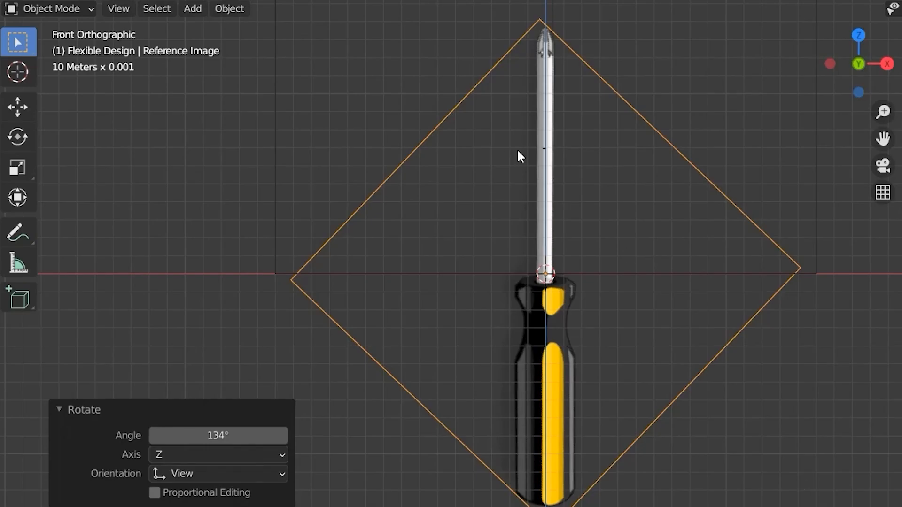
- Add a 20 mm plane at the world origin, at the base of the screwdriver reference image
scroll(516, 149, "up", 3)
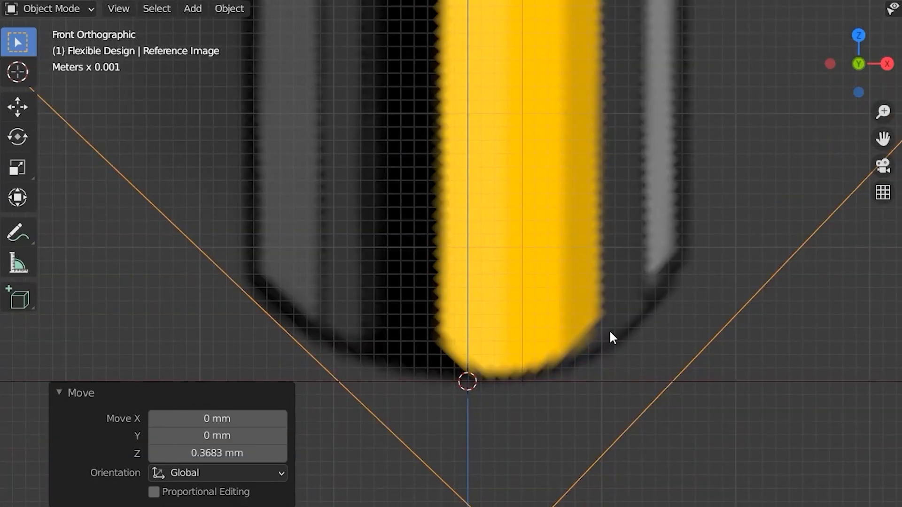
key("KP_Decimal")
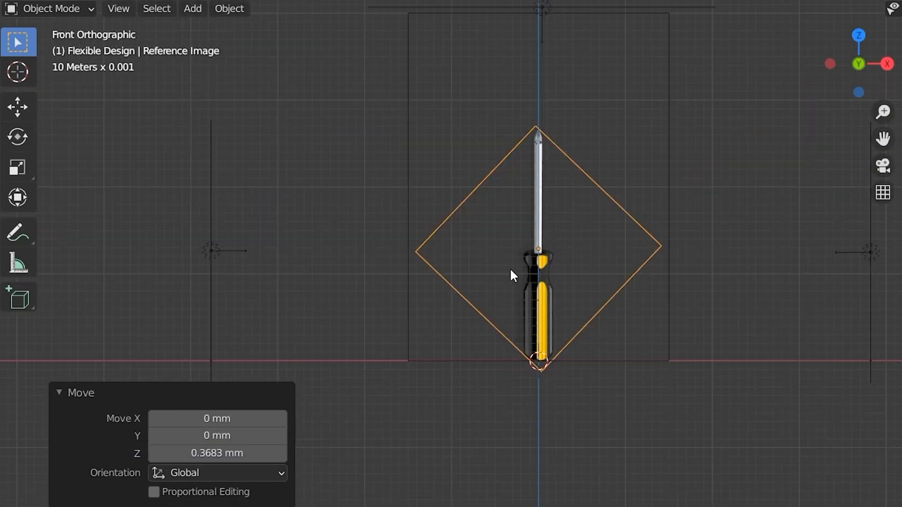
key("shift+a")
left_click(600, 158)
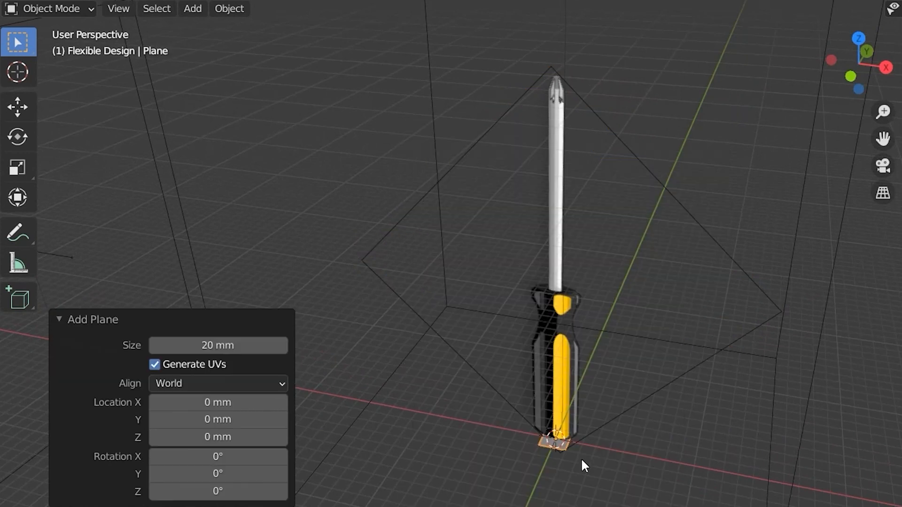
key("KP_Decimal")
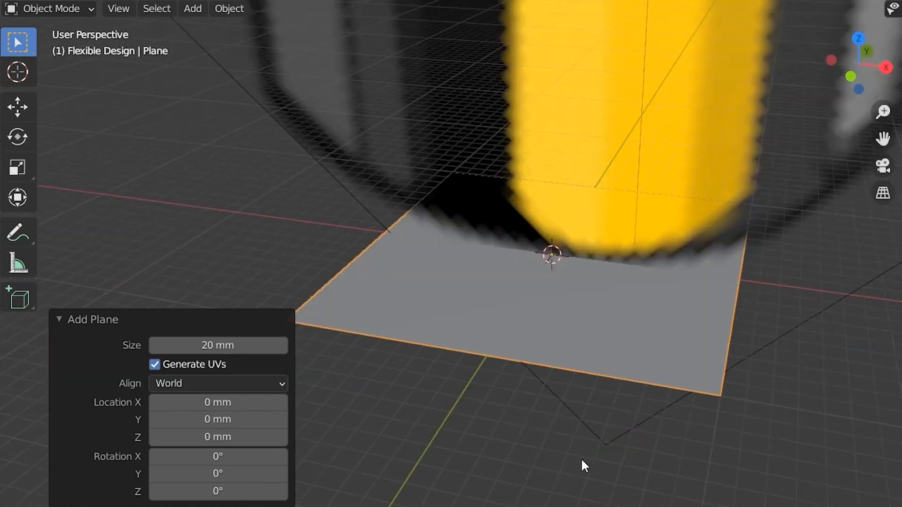
- Delete vertices of the plane in Edit Mode and switch to the front view for tracing the screwdriver
key("Tab")
key("1")
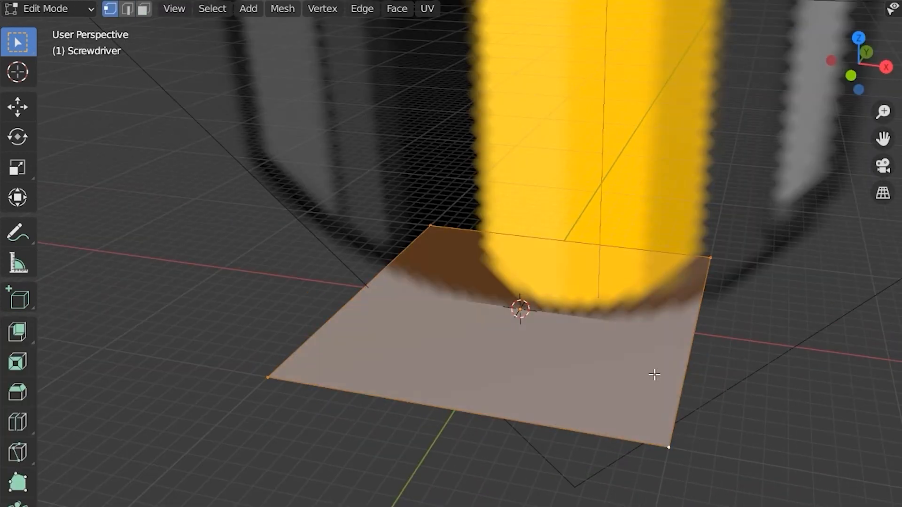
key("x")
left_click(604, 356)
key("KP_1")
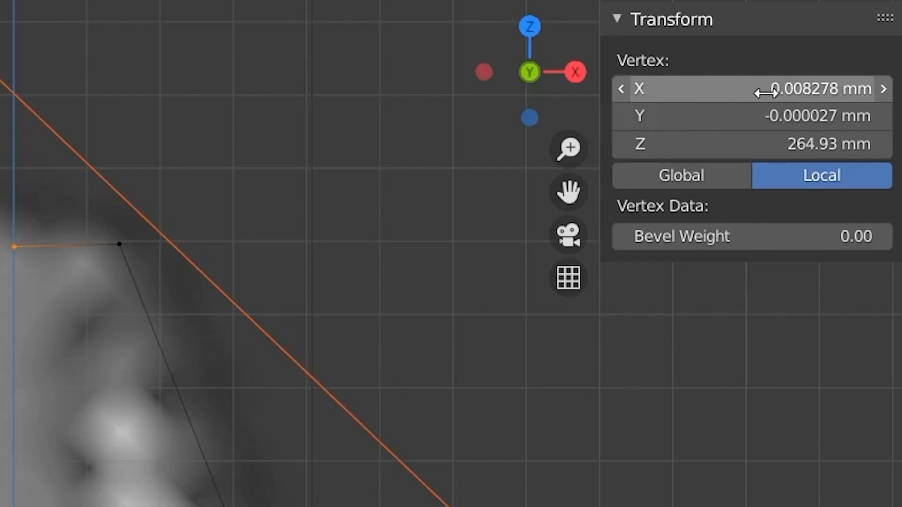
- Set the local X coordinate of the profile's topmost centre vertex to 0 mm so it sits on the spin axis
left_click(811, 76)
type("0")
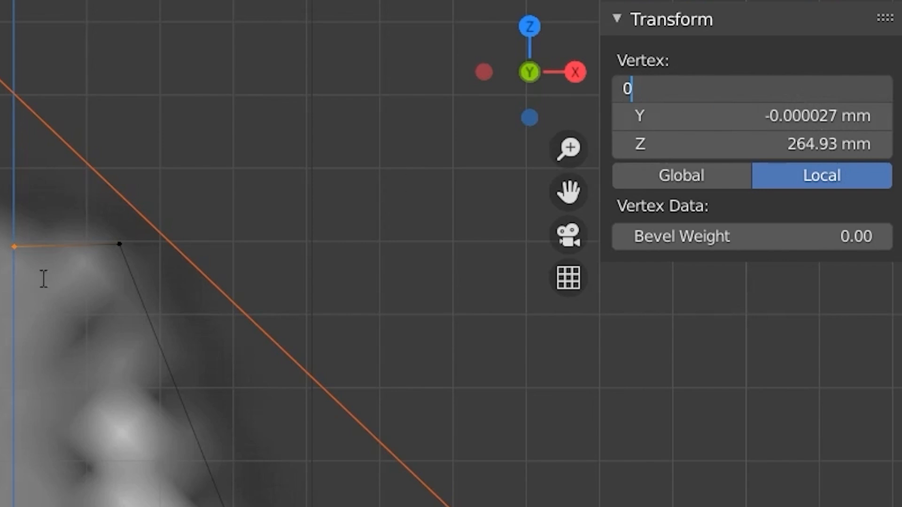
key("Return")
left_click(736, 114)
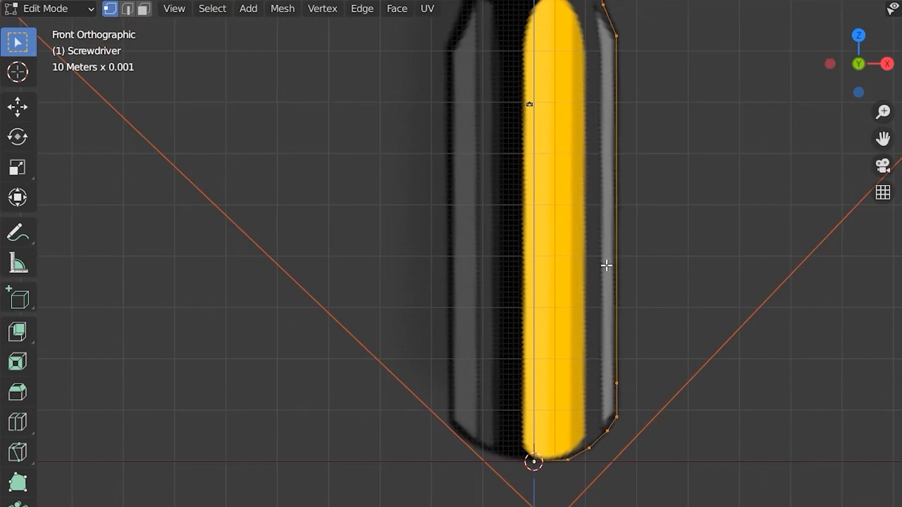
- Activate the Spin tool to revolve the whole traced screwdriver profile around the 3D cursor
middle_click_drag(617, 234, 632, 471, "shift")
scroll(632, 472, "down", 5)
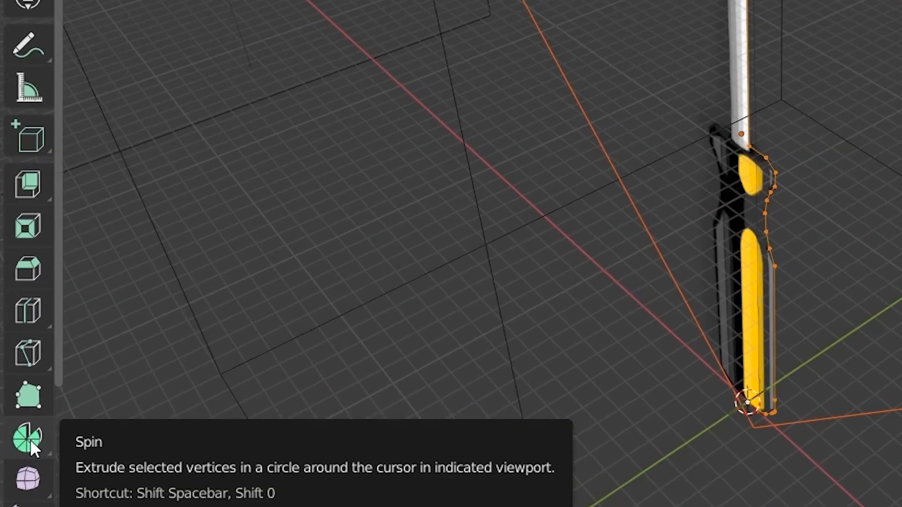
left_click(18, 456)
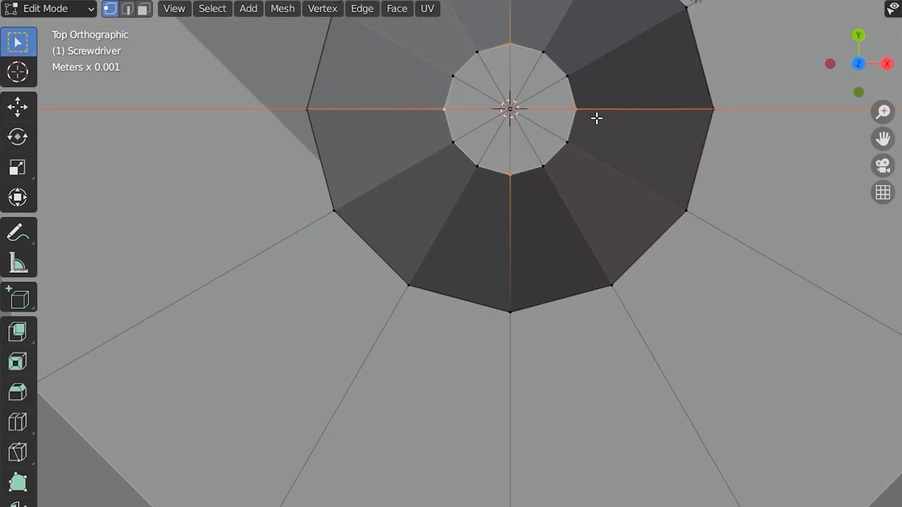
- Scale the four selected edge lines at the screwdriver's tip to shape a cross head, and view the finished model
key("s")
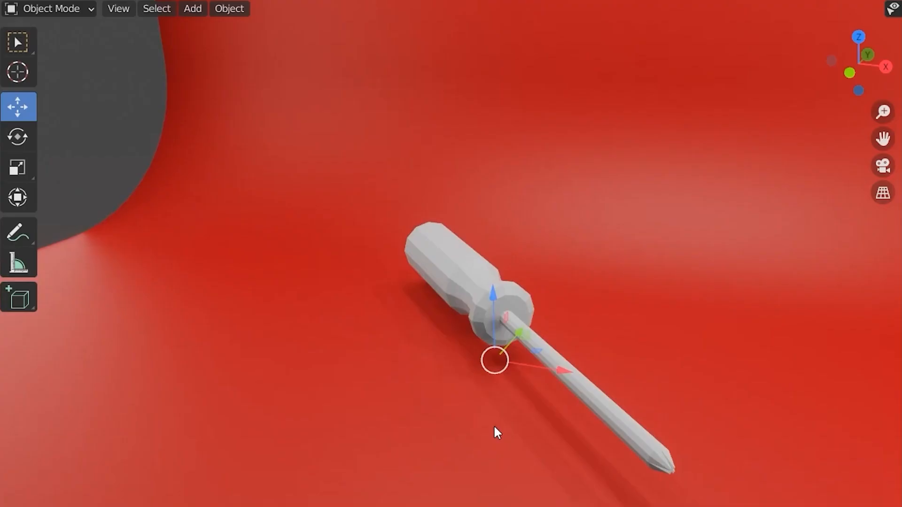
middle_click_drag(495, 430, 449, 357)
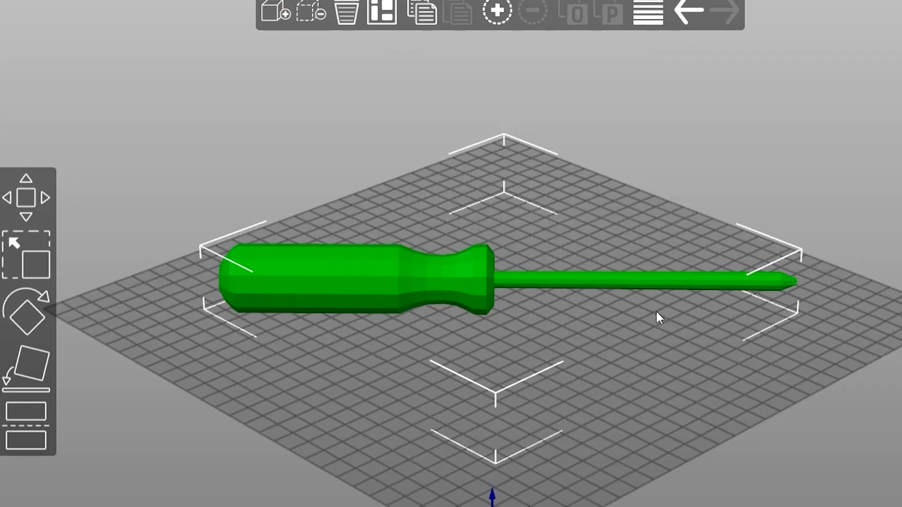
- Switch to PrusaSlicer and inspect the sliced screwdriver's infill and supports through the layer preview
scroll(656, 310, "up", 2)
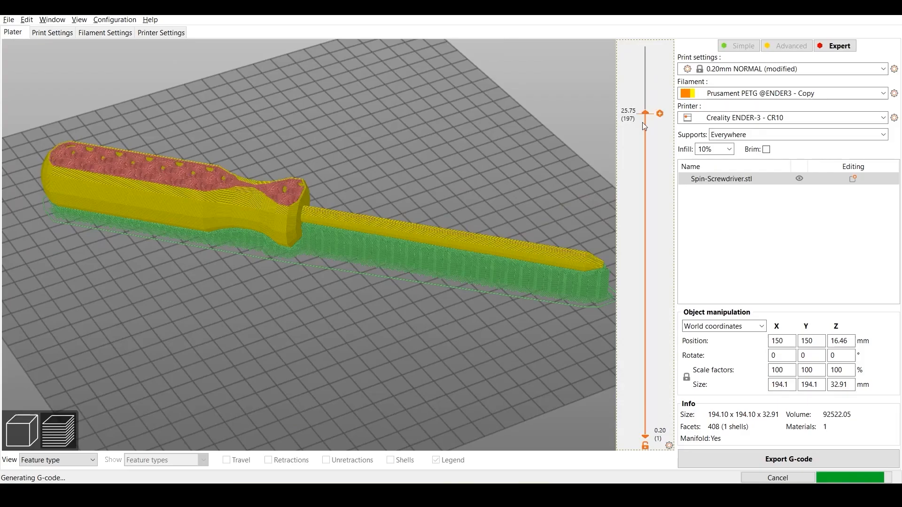
left_click_drag(642, 122, 597, 94)
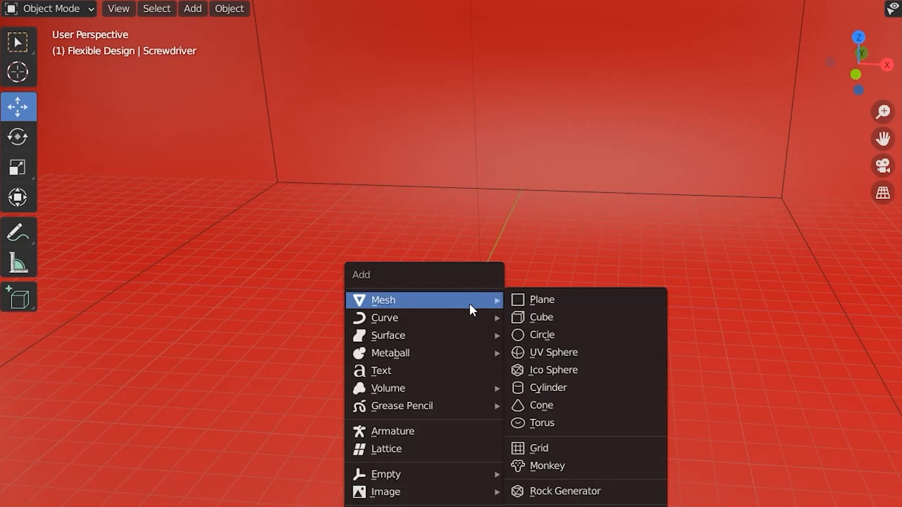
- Add a cylinder mesh in Blender and enable Absolute Grid Snap for increment snapping
left_click(575, 394)
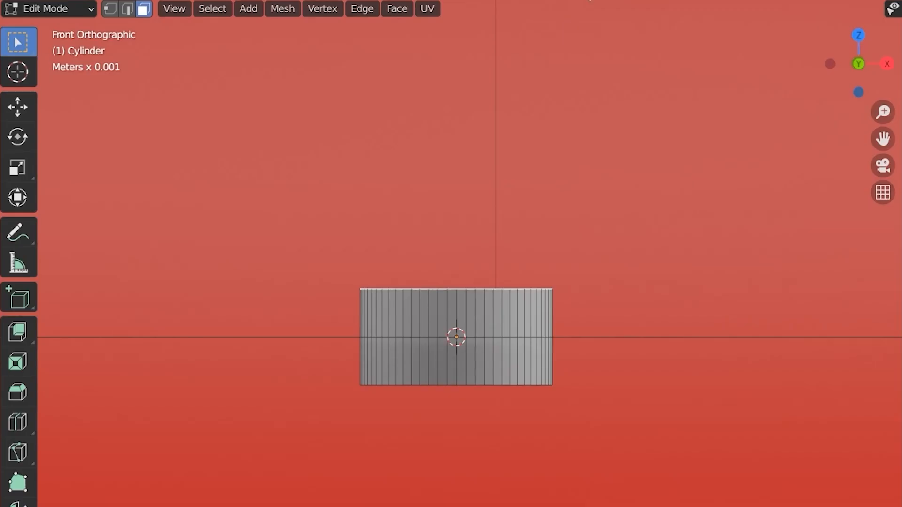
left_click(581, 8)
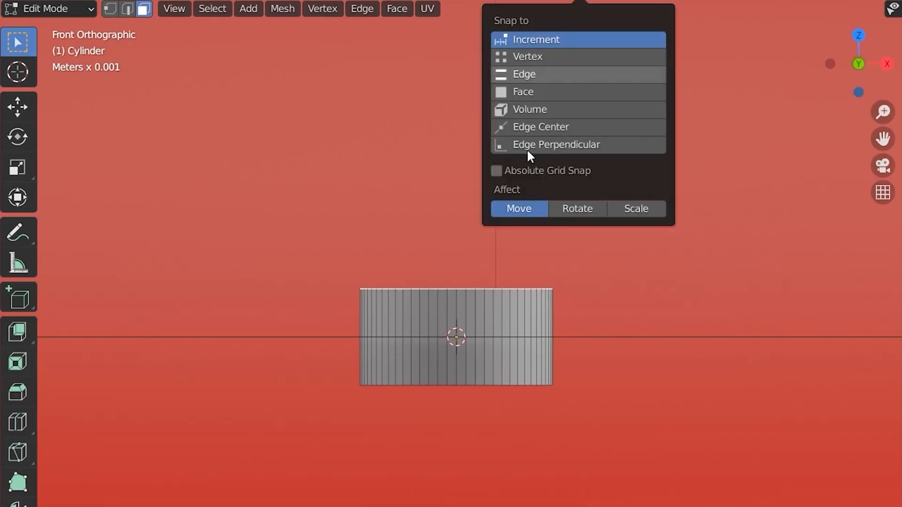
left_click(496, 171)
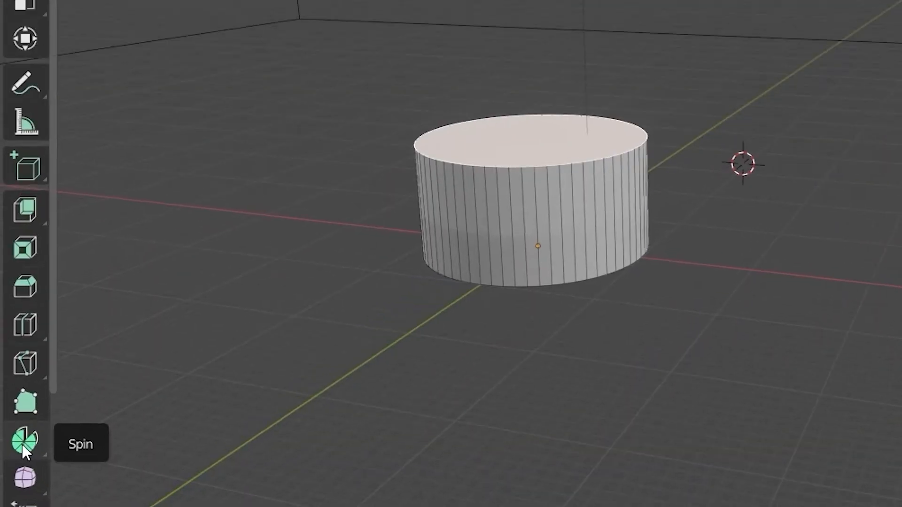
- Show the Spin tool's X and Y axes and spin the cylinder's upper face -180° around the Y axis
left_click(22, 442)
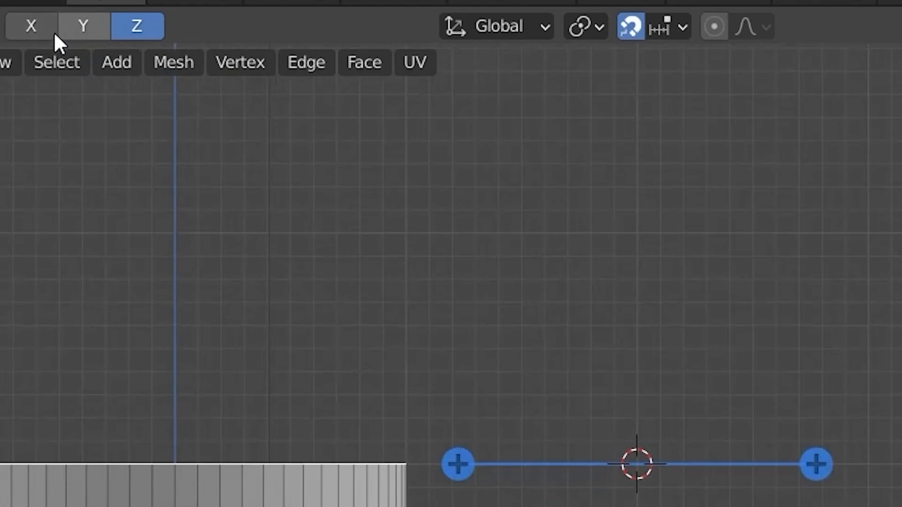
left_click(26, 27)
left_click(94, 26)
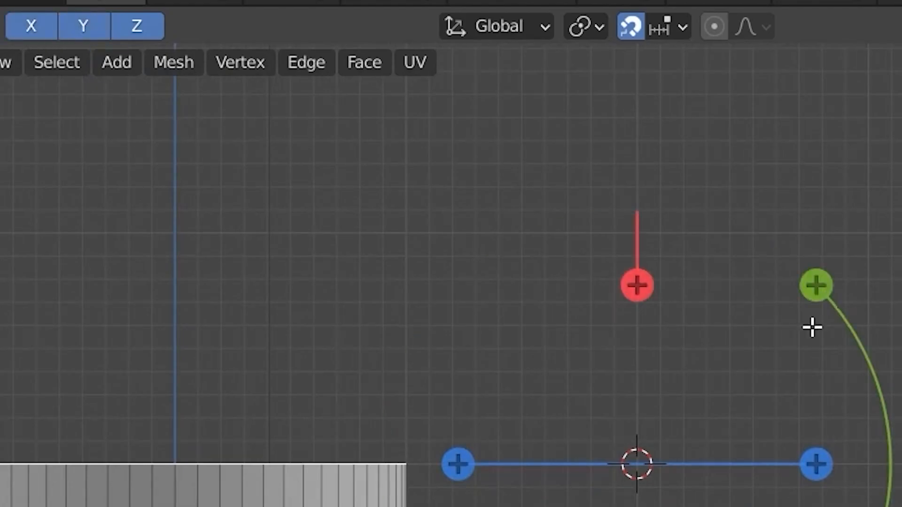
left_click_drag(816, 286, 471, 338)
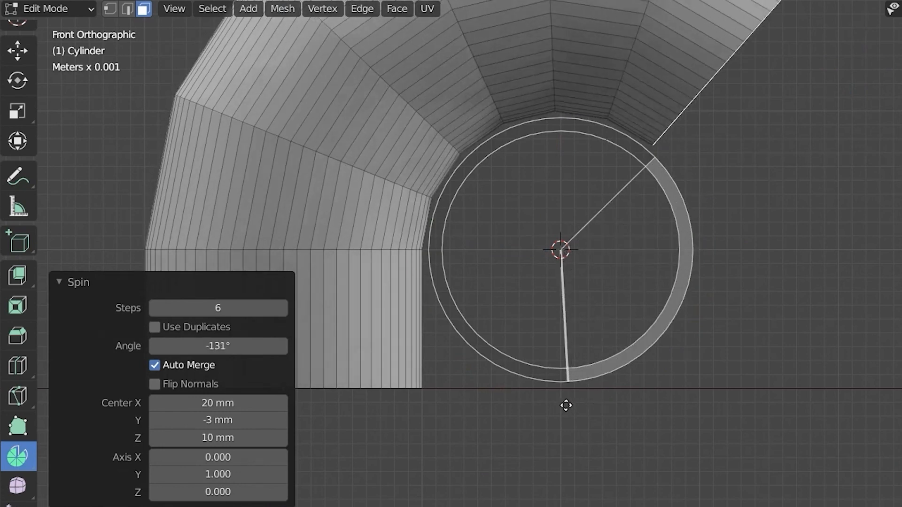
- Increase the spin's number of steps to 12 for a smoother pipe bend
left_click(283, 308)
left_click(380, 477)
left_click(380, 477)
left_click(380, 477)
left_click(379, 477)
left_click(380, 478)
- Extrude the pipe bend's free end face 10 mm straight down, and extrude the same face downward a second time
key("e")
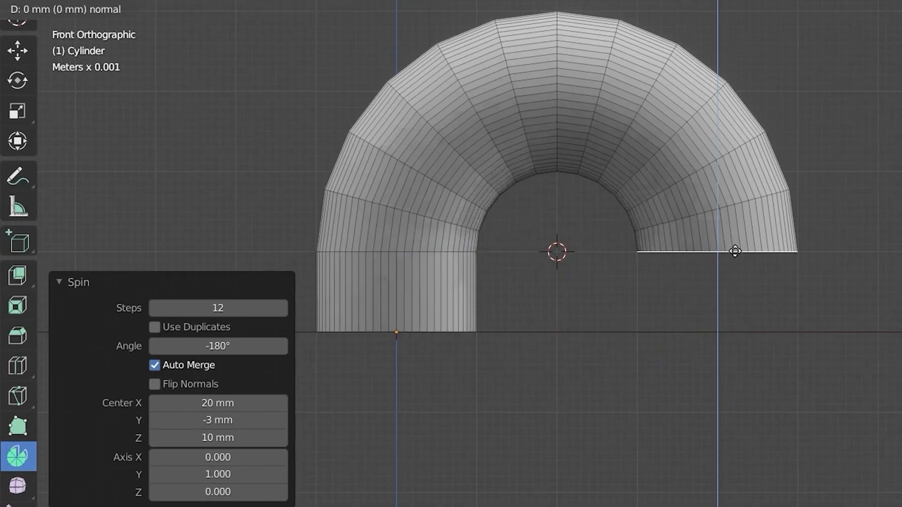
left_click(729, 333)
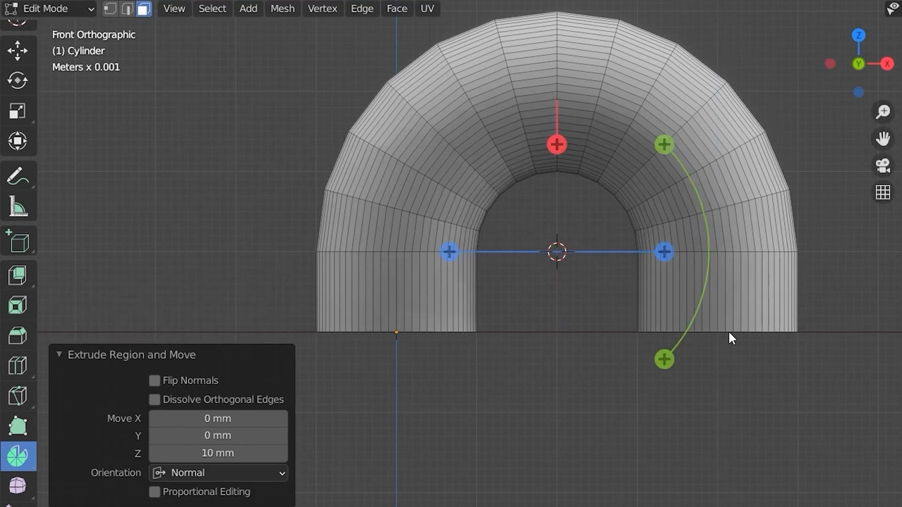
middle_click_drag(697, 356, 666, 321, "shift")
key("e")
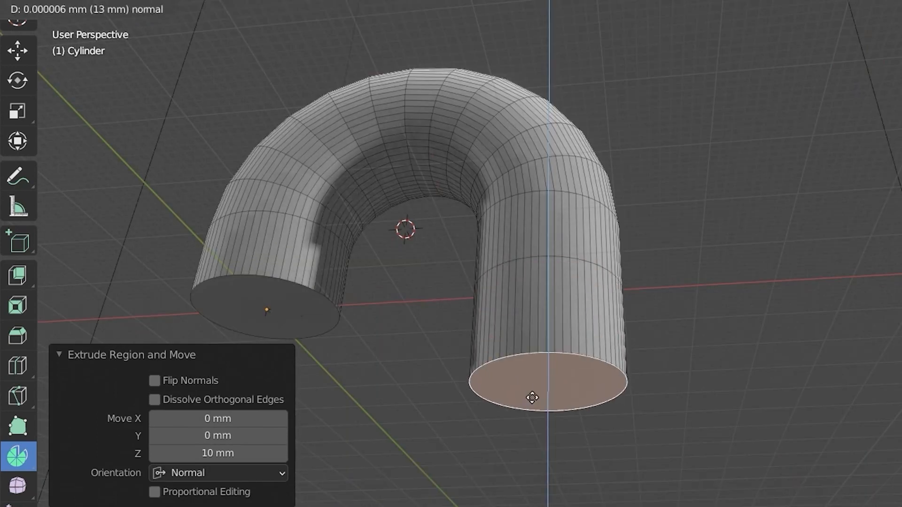
left_click(523, 471)
- Place the 3D cursor just to the right of the pipe's free end and spin the end face 180° around the Y axis
right_click_drag(669, 277, 694, 277, "shift")
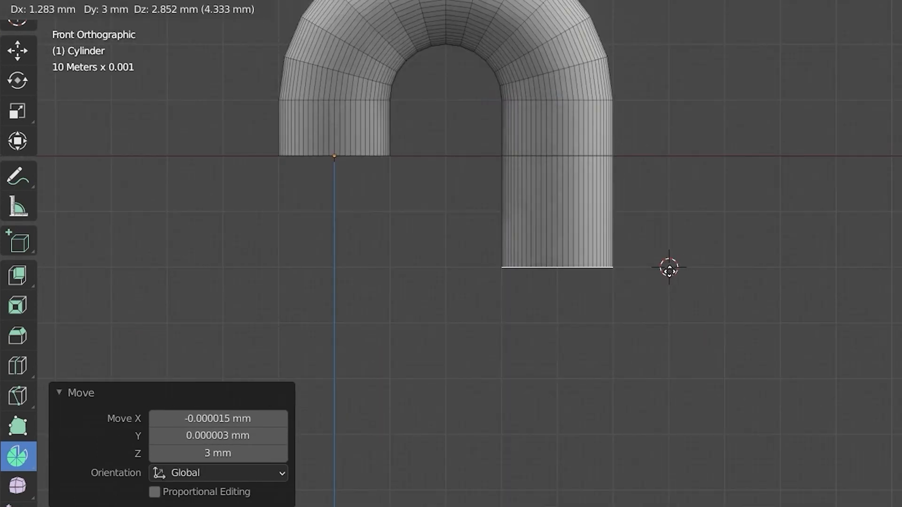
left_click_drag(764, 166, 544, 268)
- Increase the number of steps of the pipe's -90° spin for a smoother bend
left_click(281, 307)
left_click(282, 307)
left_click(281, 308)
left_click(281, 308)
left_click(282, 307)
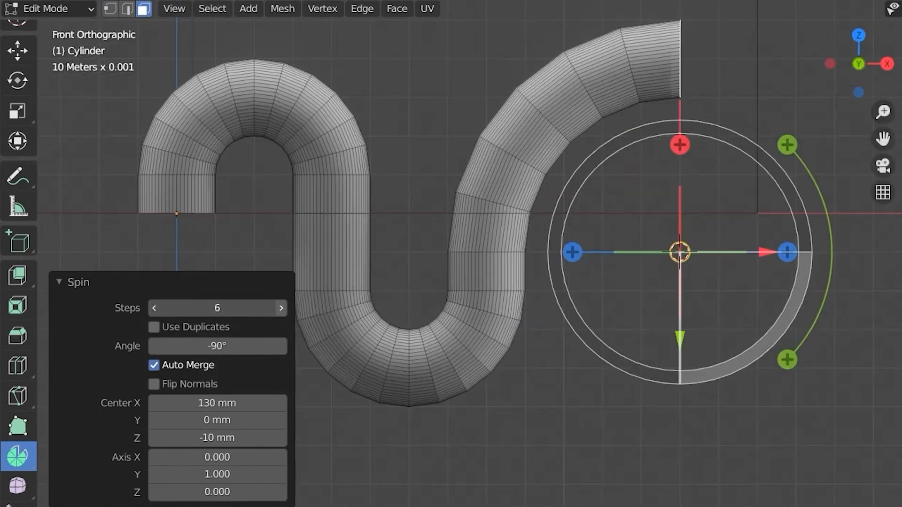
left_click(281, 308)
left_click(282, 308)
left_click(281, 307)
left_click(281, 307)
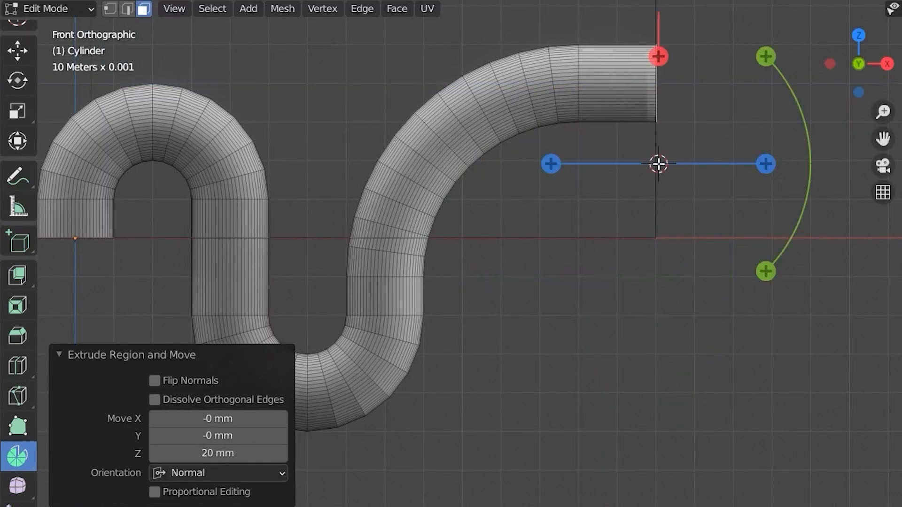
- Continue the pipe with two more half-turn bends by spinning its end face around the Y axis
left_click_drag(765, 57, 655, 382)
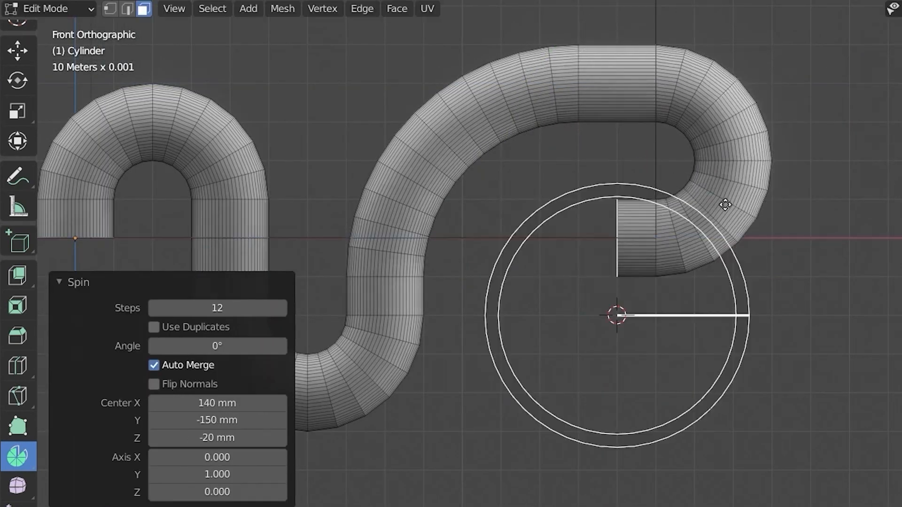
left_click_drag(724, 202, 479, 387)
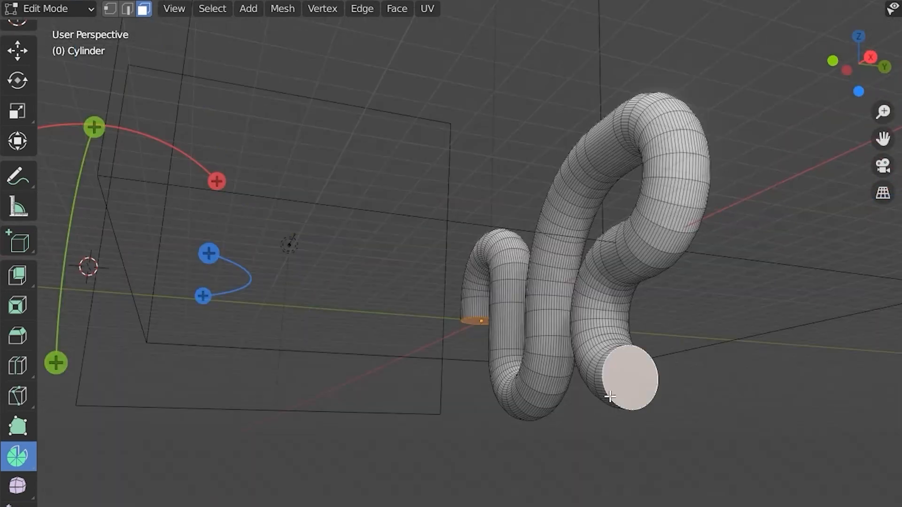
- Delete the pipe's two end faces and add a Solidify modifier with a thickness of 2 mm
key("x")
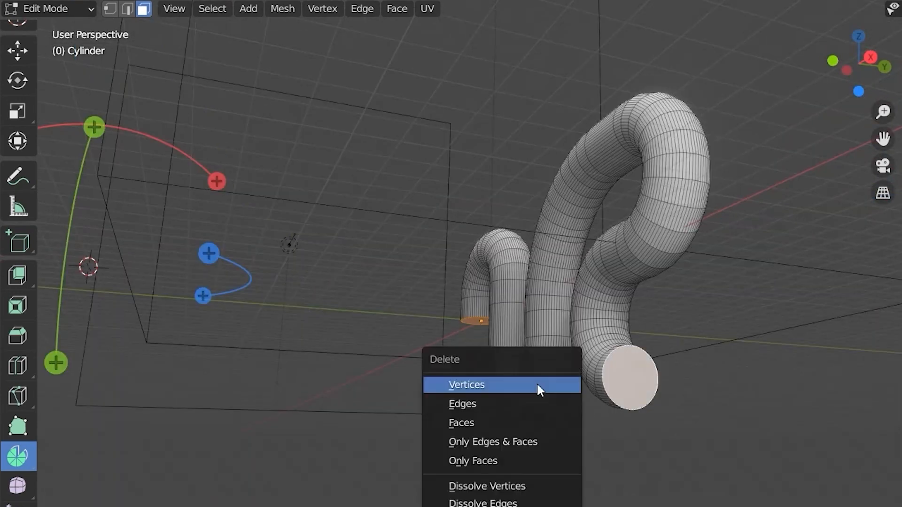
left_click(513, 427)
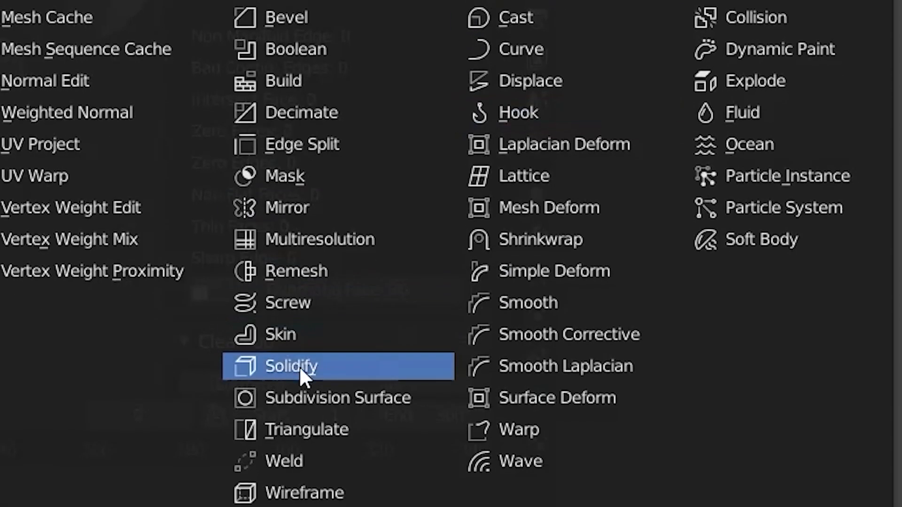
left_click(296, 505)
left_click(761, 58)
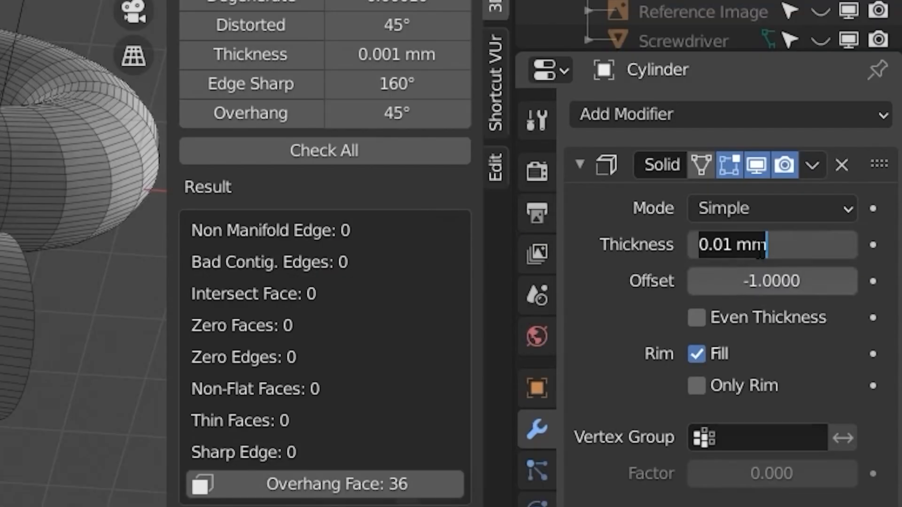
type("2")
key("Return")
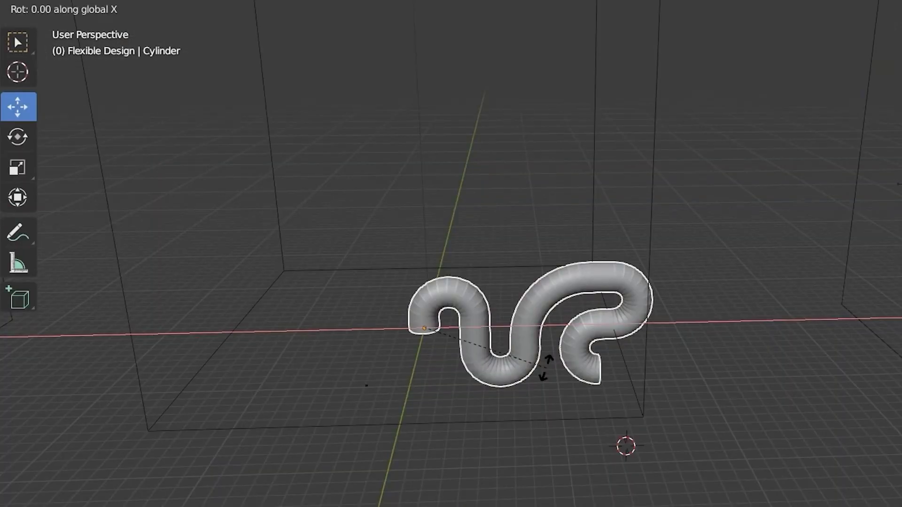
- Rotate the finished pipe 90° around the global X axis
type("90")
key("Return")
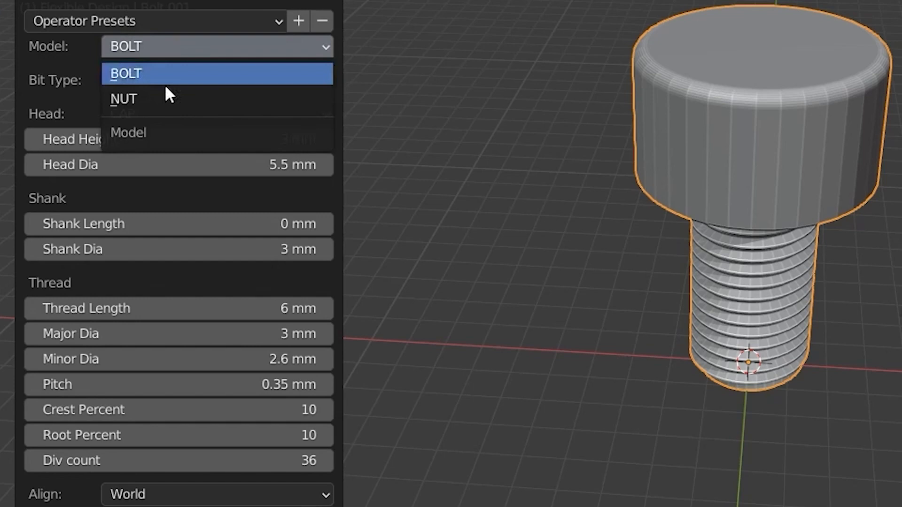
- Set the additional bolt's model type to Nut and scale it by 1.05 in every direction except Z
left_click(168, 97)
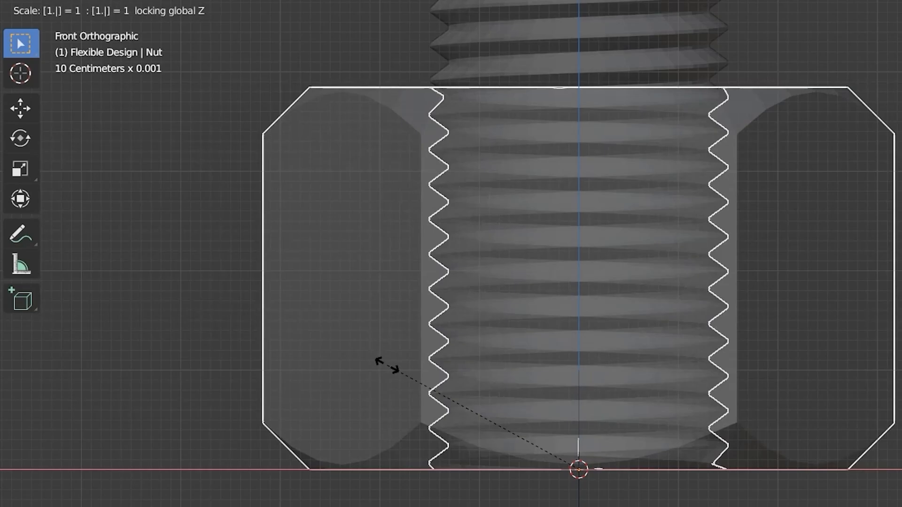
type("05")
key("Return")
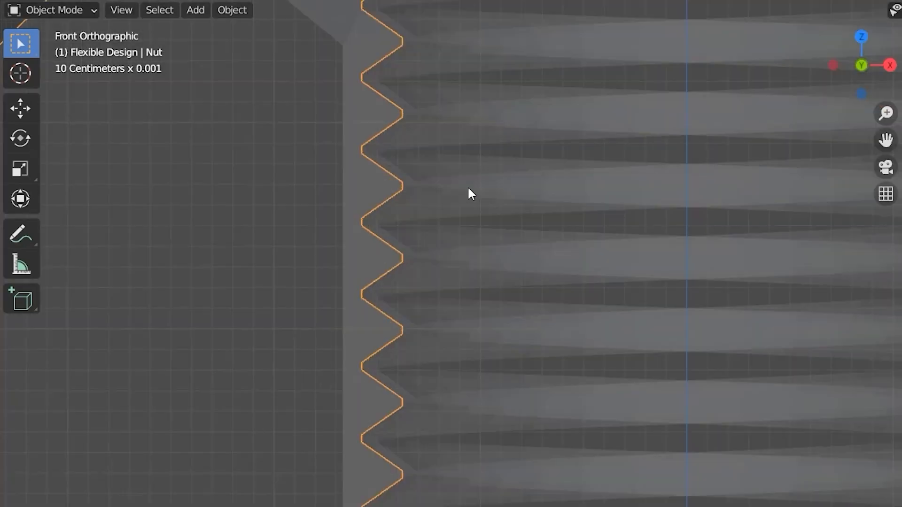
- Select the bolt and add a cone with 4 vertices on the side of its head
left_click(492, 154)
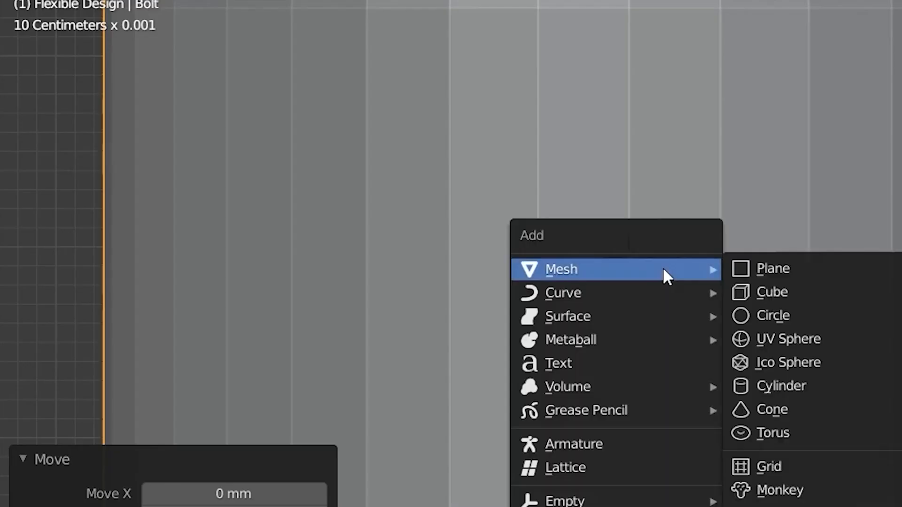
left_click(771, 409)
left_click_drag(232, 296, 150, 297)
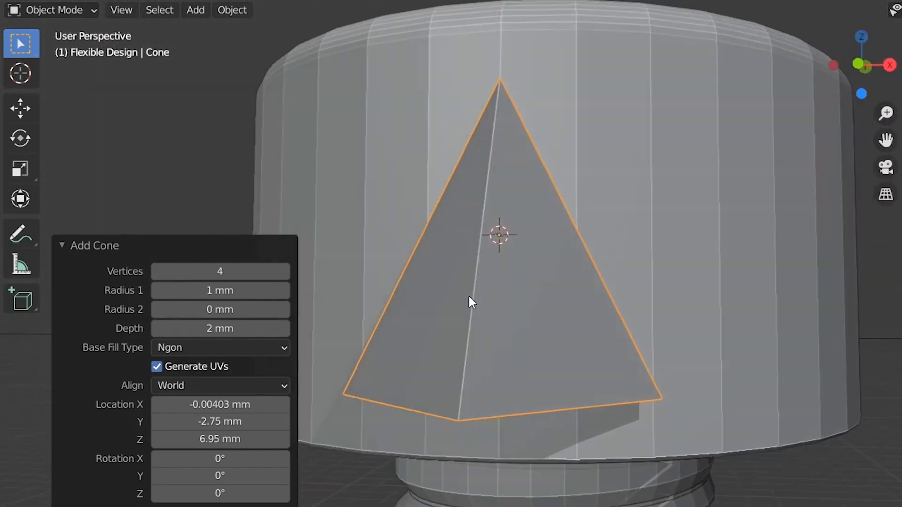
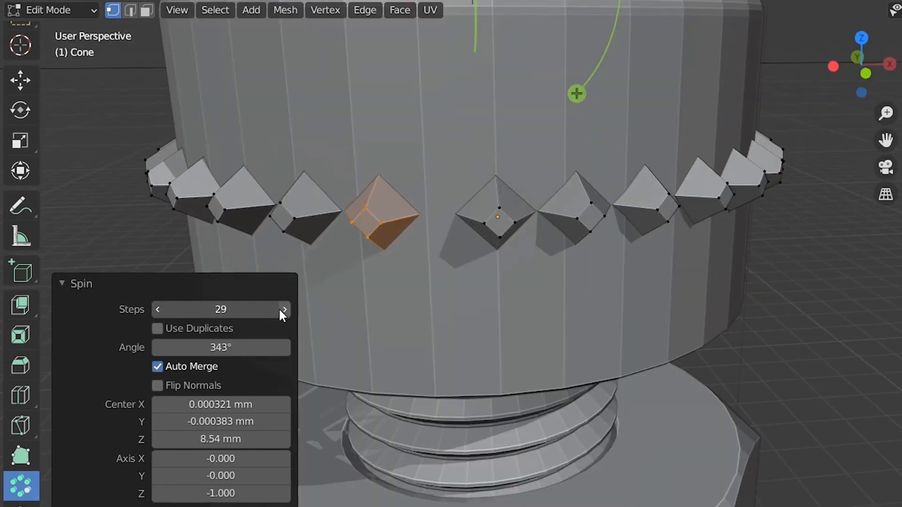
- Increase the steps of the stud ring's spin and rotate a duplicated ring so its studs are staggered against the first
left_click(278, 308)
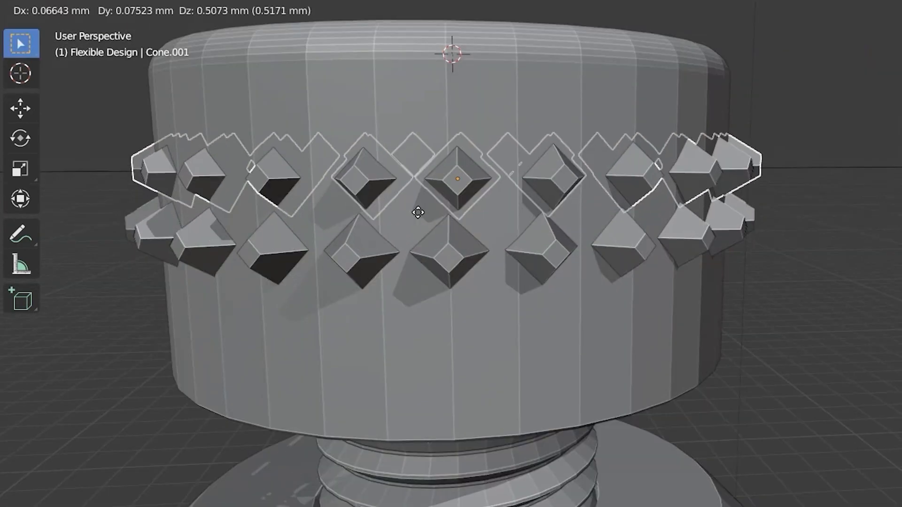
key("r")
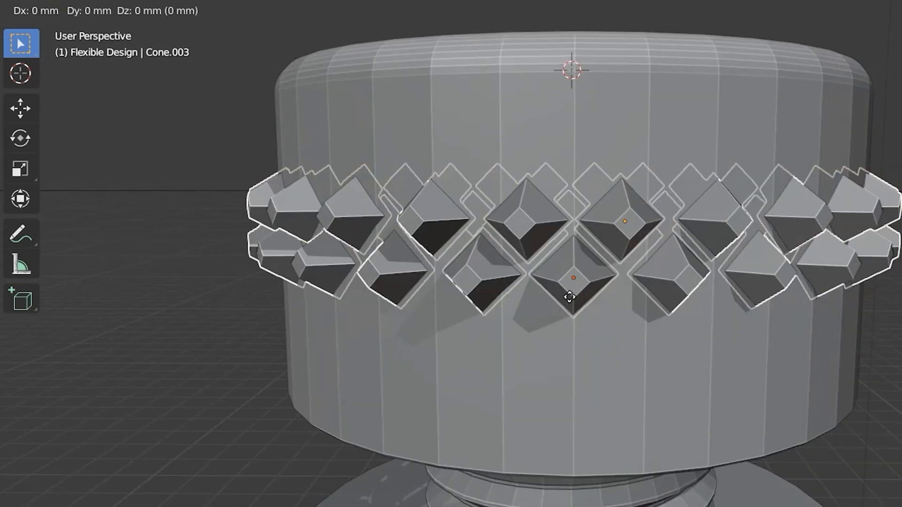
- Duplicate the pair of stud rings along Z to cover the bolt head, and add one more single ring about 0.71 mm lower
key("z")
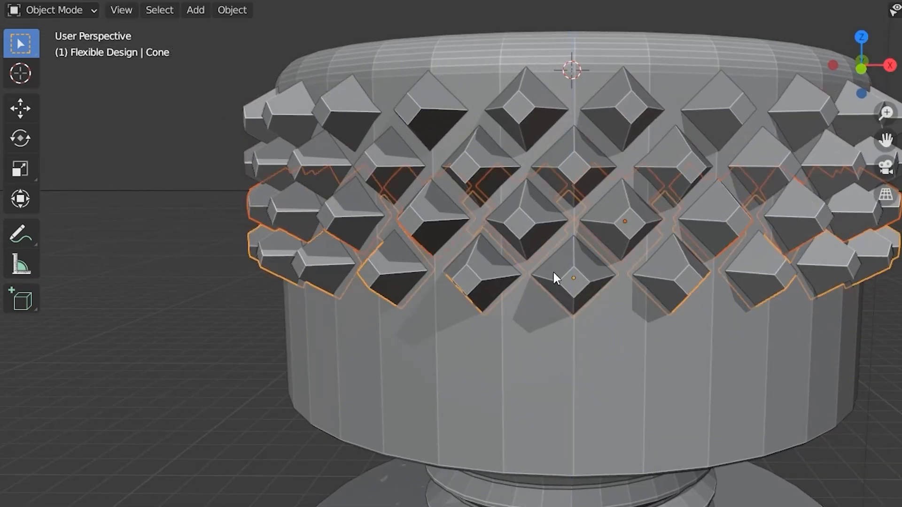
key("shift+d")
key("z")
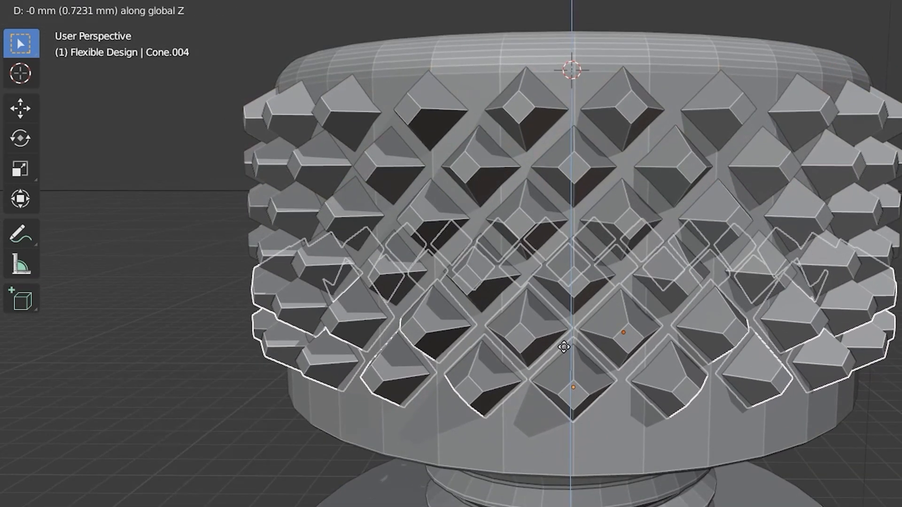
left_click(564, 346)
left_click(616, 324)
key("shift+d")
key("z")
left_click(627, 402)
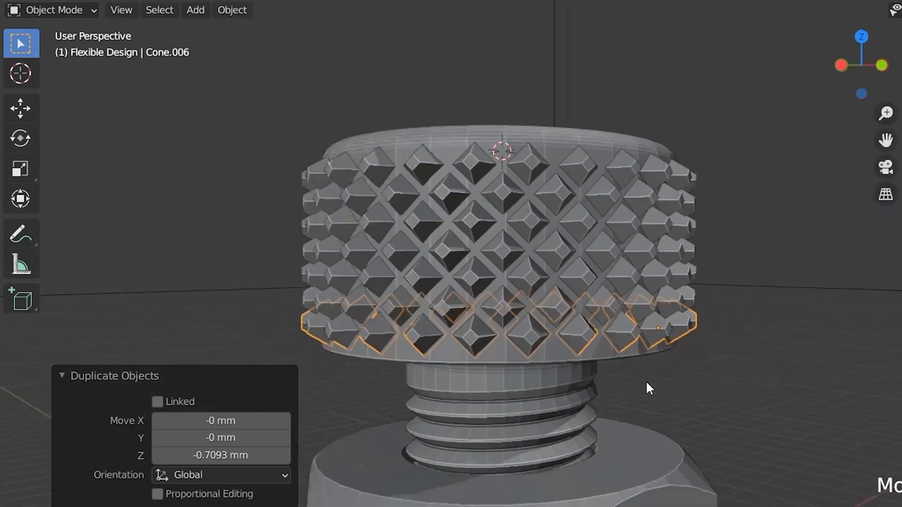
- Select the nut and add a UV sphere at the middle of its front face
middle_click_drag(646, 383, 564, 336)
left_click(747, 334)
scroll(655, 203, "up", 2)
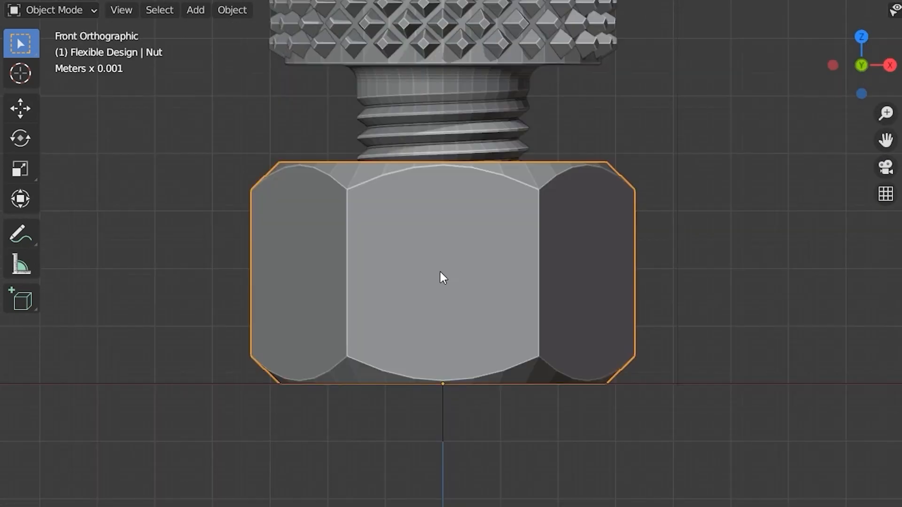
key("KP_Decimal")
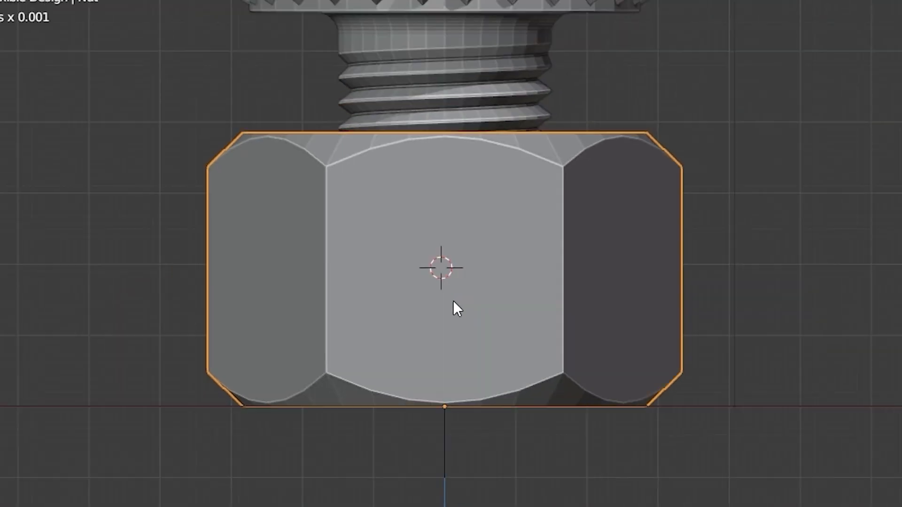
key("shift+a")
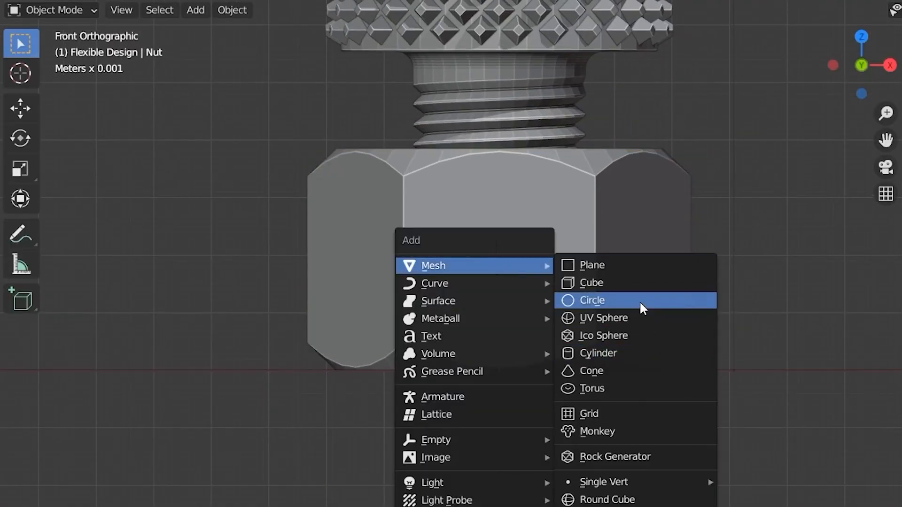
left_click(618, 316)
key("KP_3")
scroll(404, 357, "up", 3)
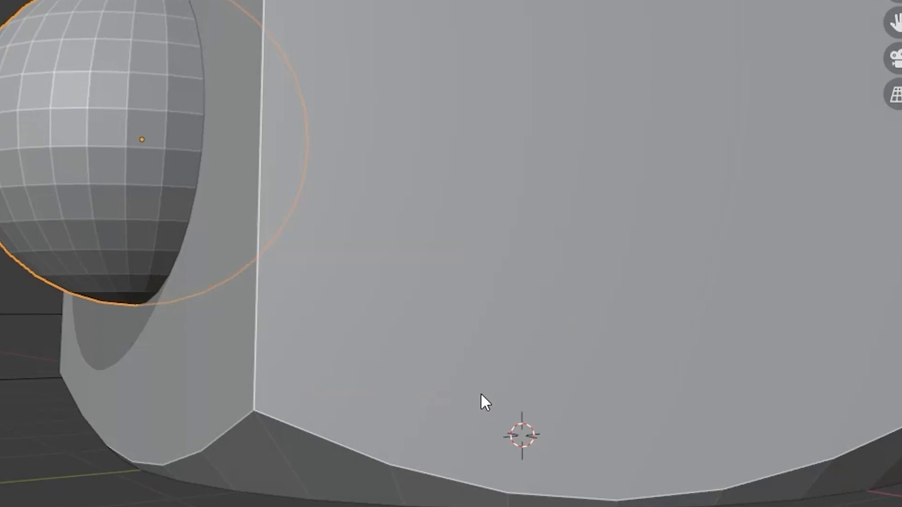
- Spin duplicates of the sphere 360° around the nut's Z axis, setting the steps for one sphere per nut face
middle_click_drag(481, 394, 525, 313)
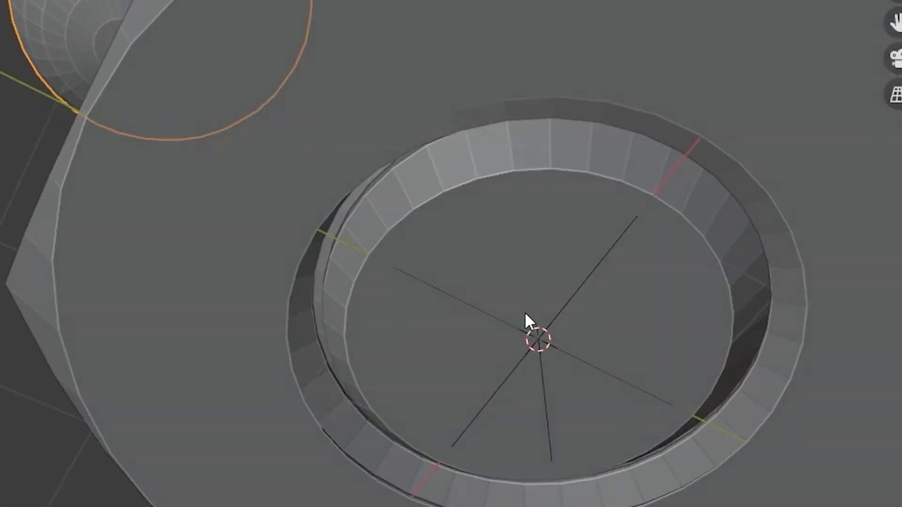
middle_click_drag(434, 235, 443, 368)
left_click(408, 314)
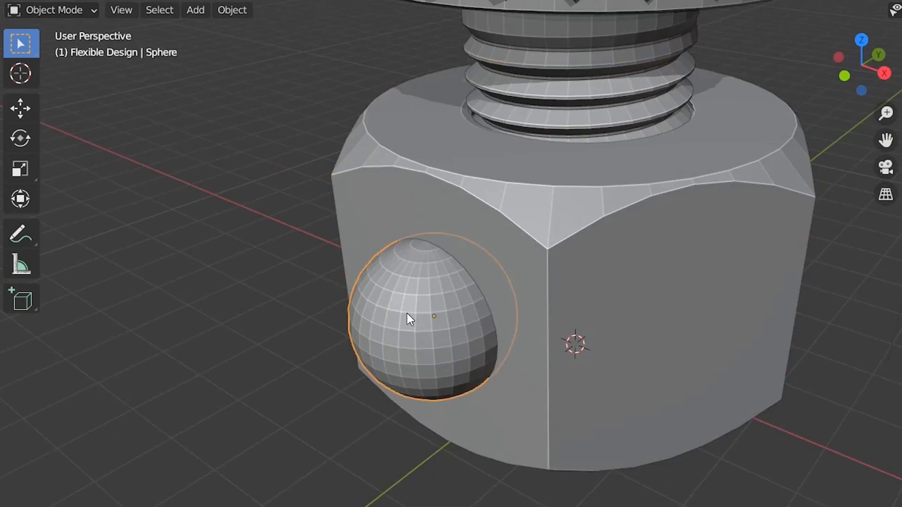
key("Tab")
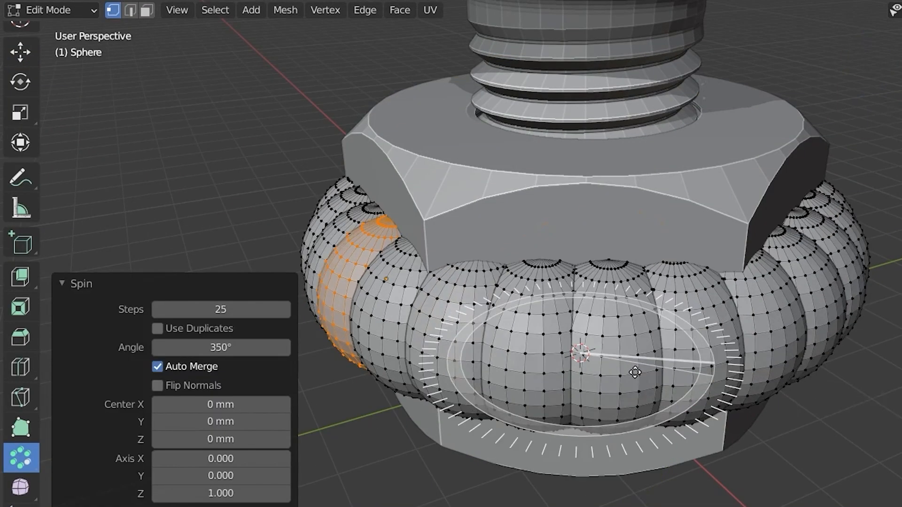
left_click(204, 365)
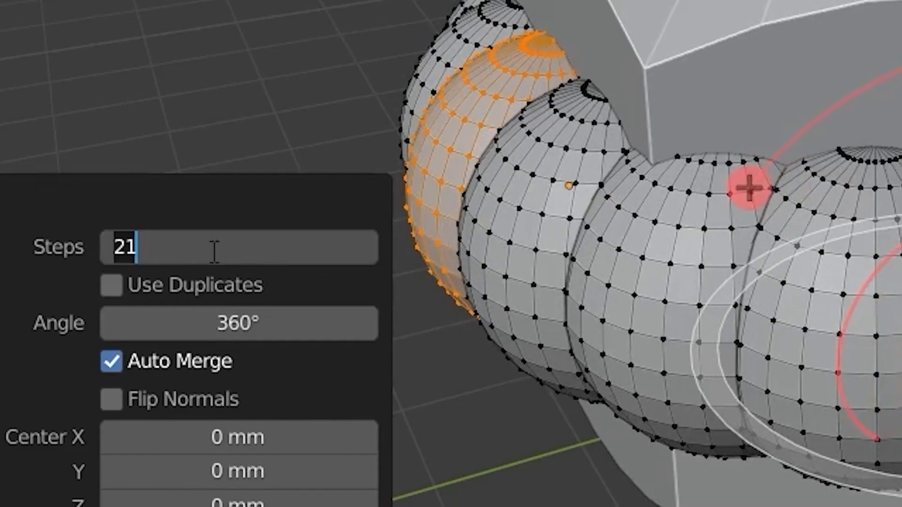
key("Return")
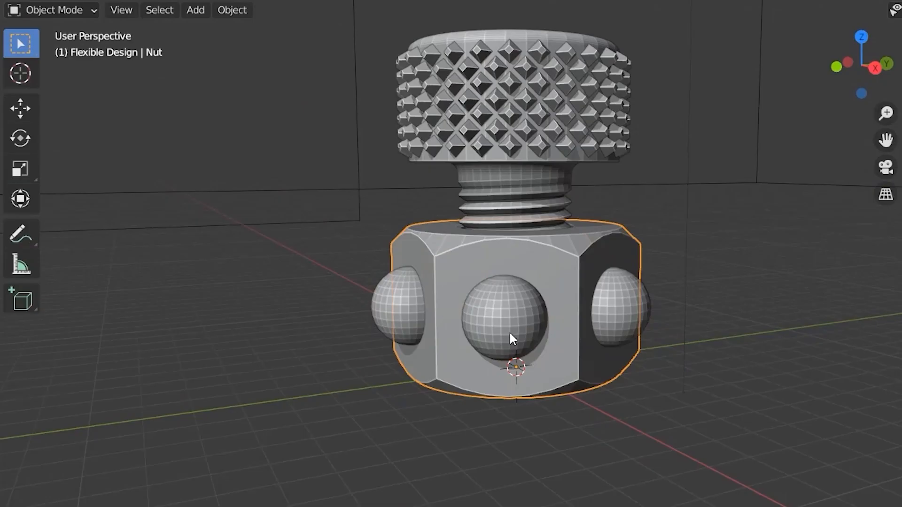
- Unite the spheres with the nut and the stud rings with the bolt using Boolean unions, and move the nut
left_click(556, 276)
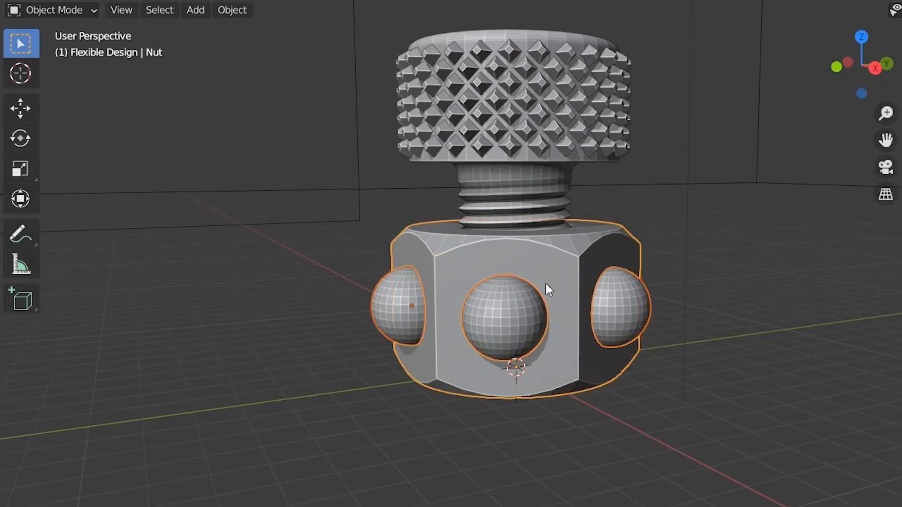
middle_click_drag(564, 94, 511, 195)
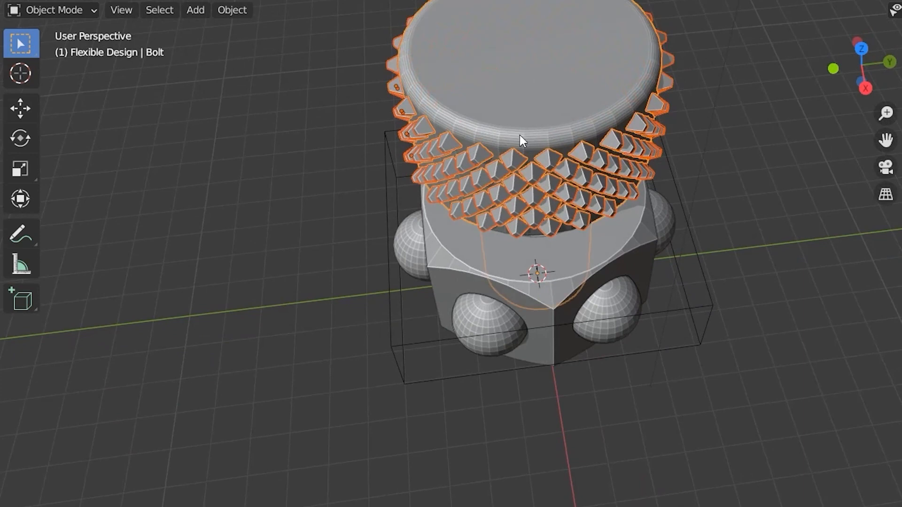
middle_click_drag(519, 139, 574, 193)
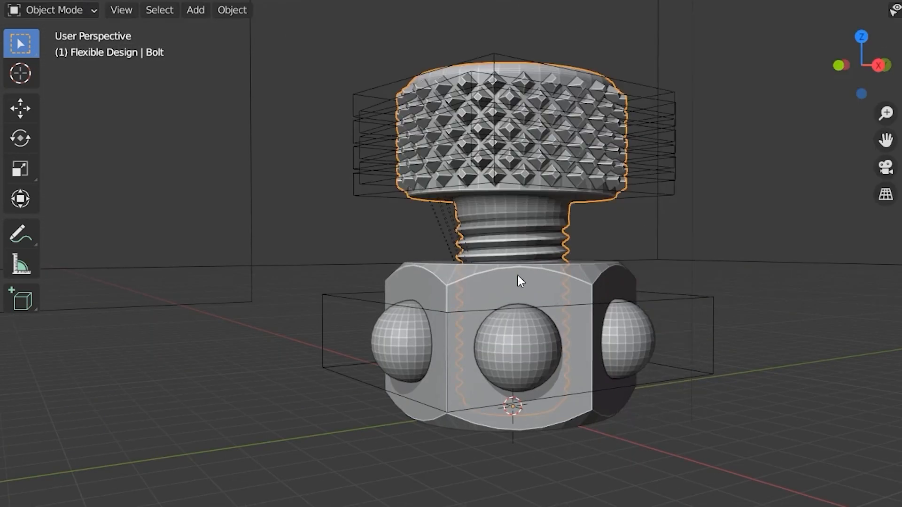
left_click(588, 299)
key("g")
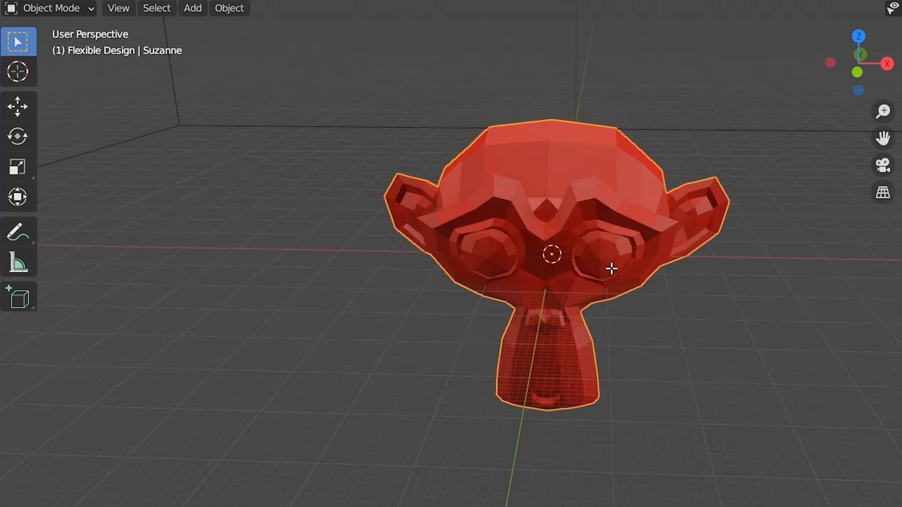
- Smooth all vertices of the monkey head with the Smooth tool, trying smoothing factors of 1 and 0.5
key("Tab")
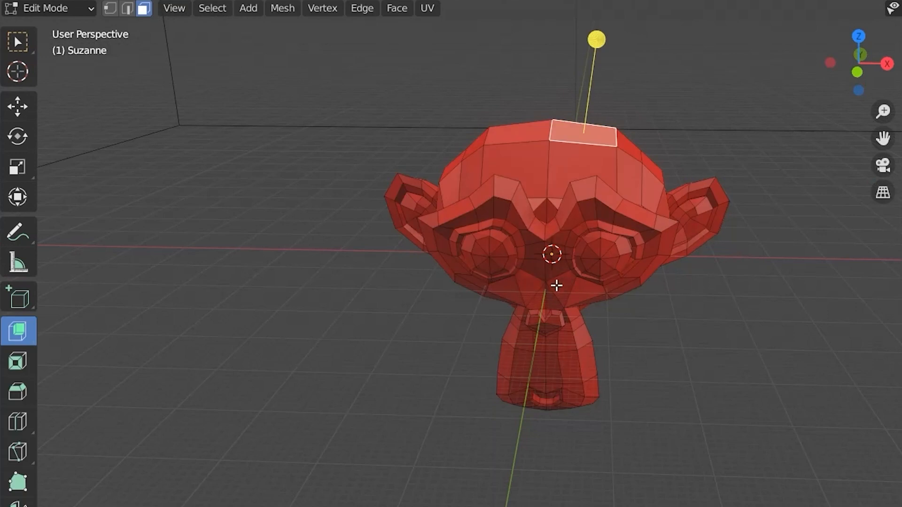
key("a")
scroll(19, 441, "down", 5)
left_click(18, 430)
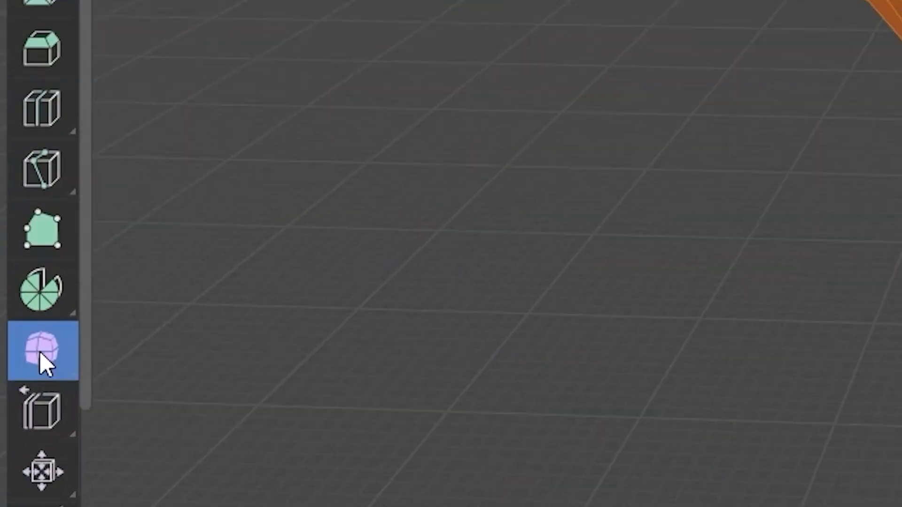
left_click_drag(559, 254, 599, 250)
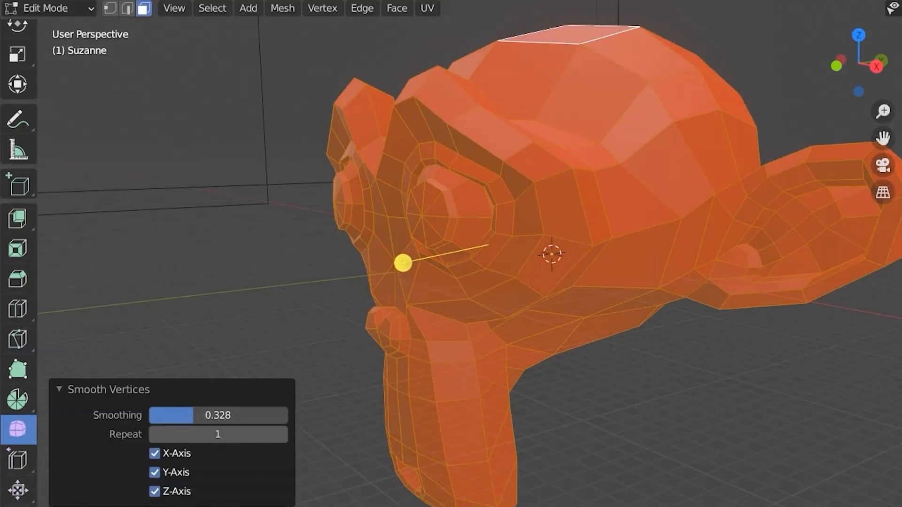
type("1")
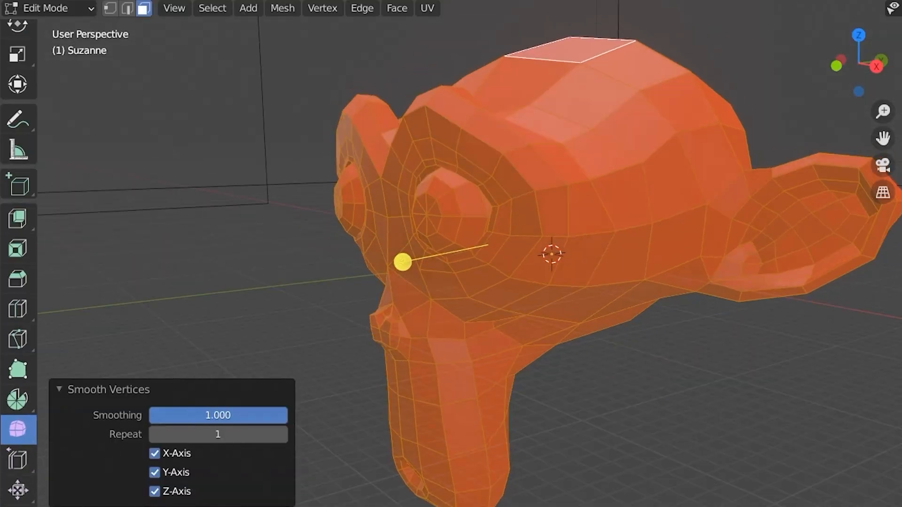
key("BackSpace")
type(".5")
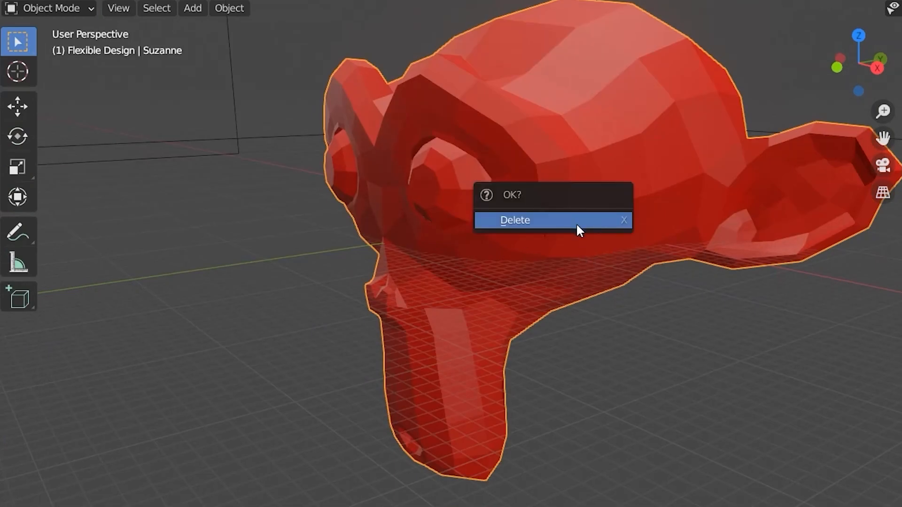
- Delete the monkey head and add a 50 mm cube with UV generation turned off
left_click(578, 226)
key("shift+a")
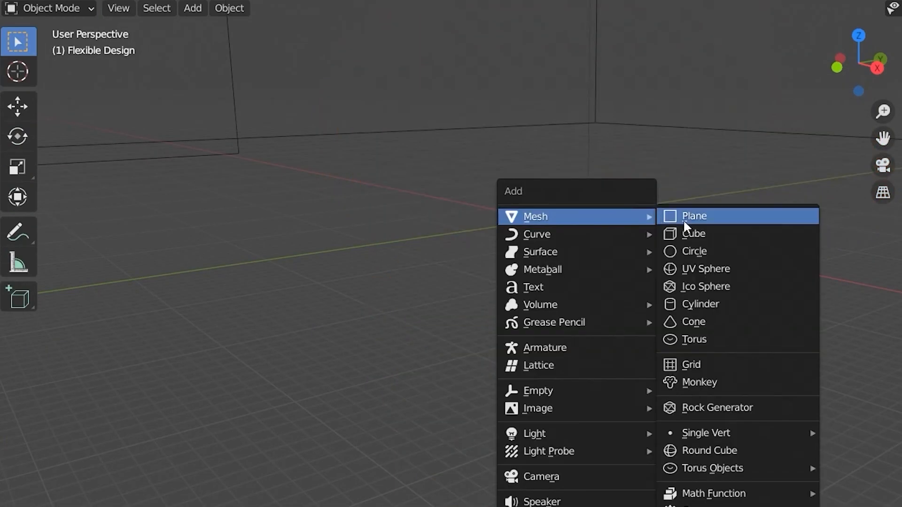
left_click(686, 232)
double_click(217, 345)
type("50")
key("Return")
left_click(210, 362)
scroll(545, 253, "down", 3)
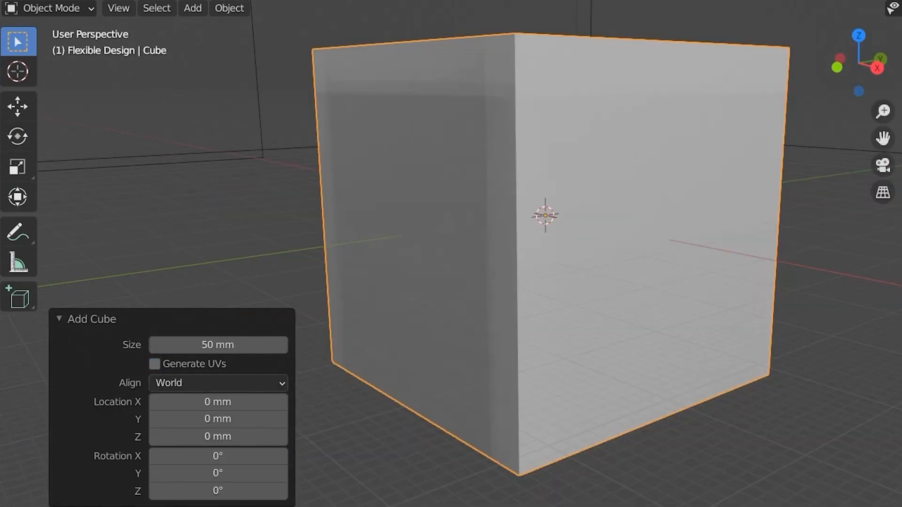
- Shift the cube's mesh along Z and lower its top face to form a thin plate
key("Tab")
key("KP_1")
key("g")
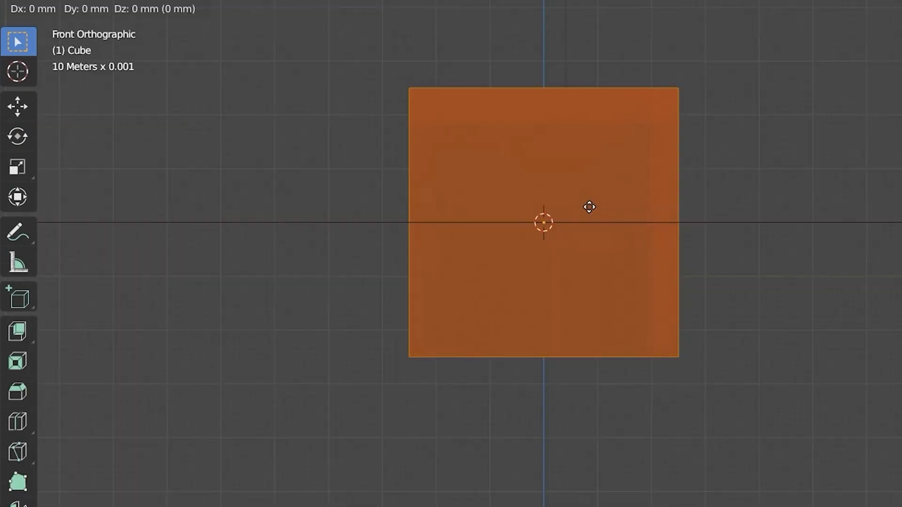
key("z")
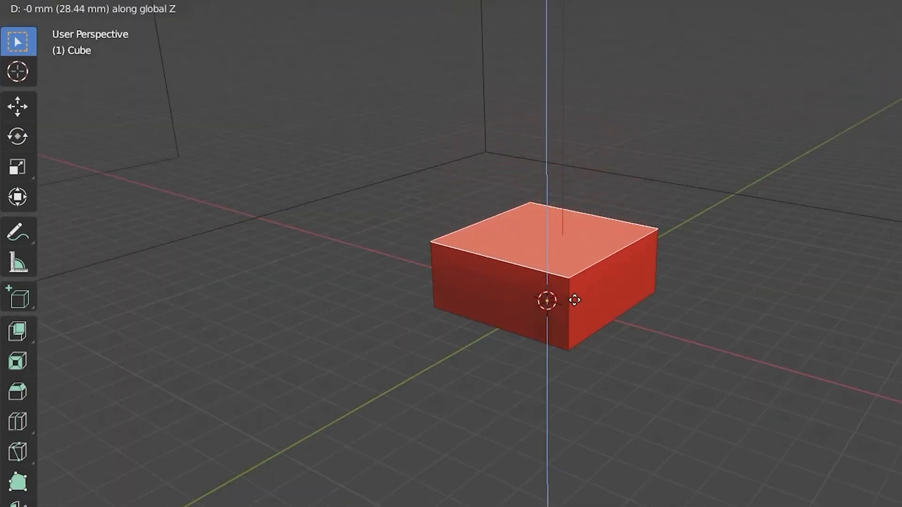
key("Return")
- Shape the plate into a kite by moving two opposite corners and scaling them to about 0.653, and add crossing loop cuts
key("KP_7")
left_click_drag(423, 131, 423, 130)
key("g")
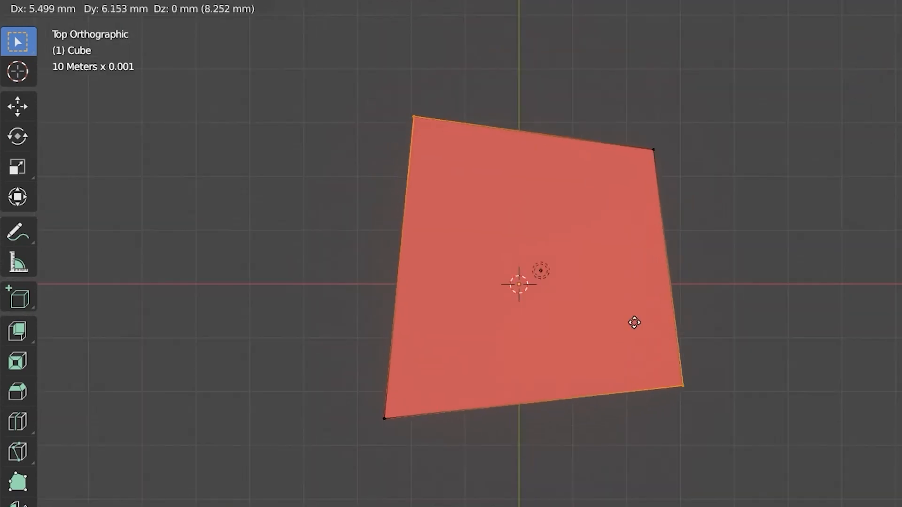
left_click(662, 306)
key("s")
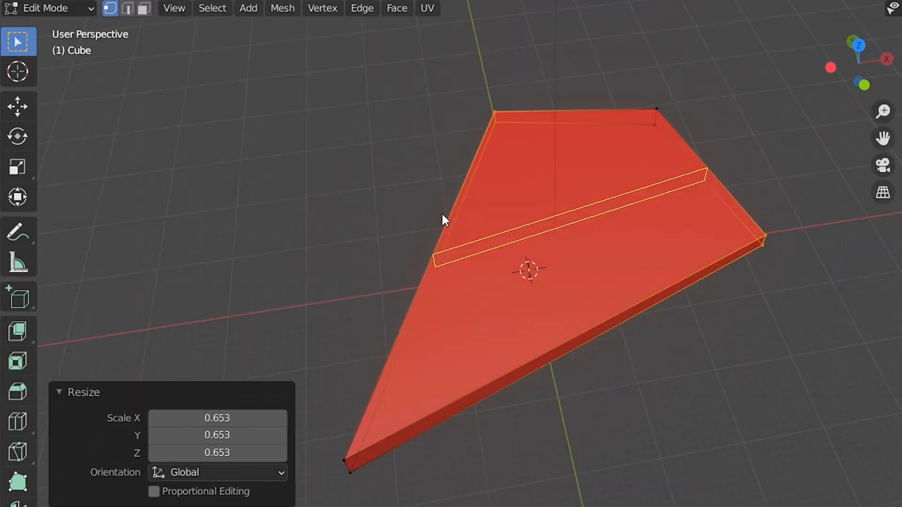
left_click(477, 221)
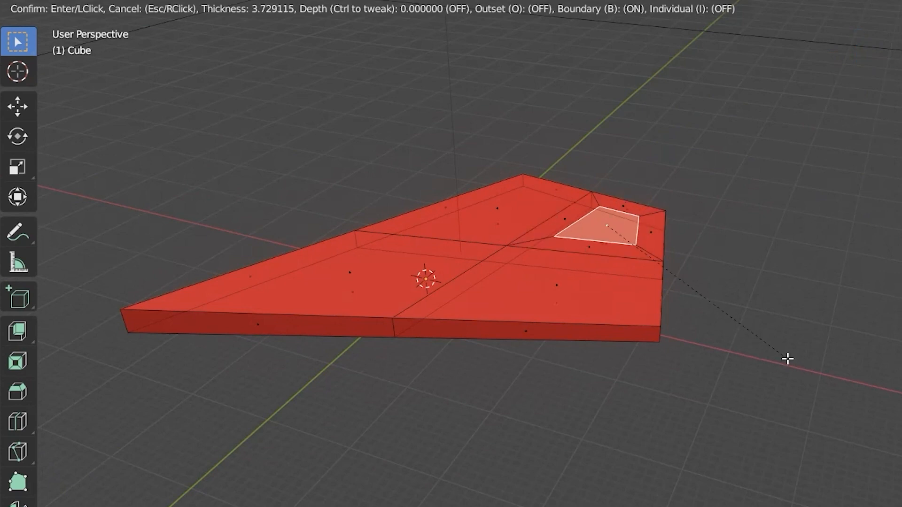
- Inset the face at the kite's blunt corner by about 3.7 mm and extrude it into a handle angled -45° about the view X axis
left_click(775, 350)
key("e")
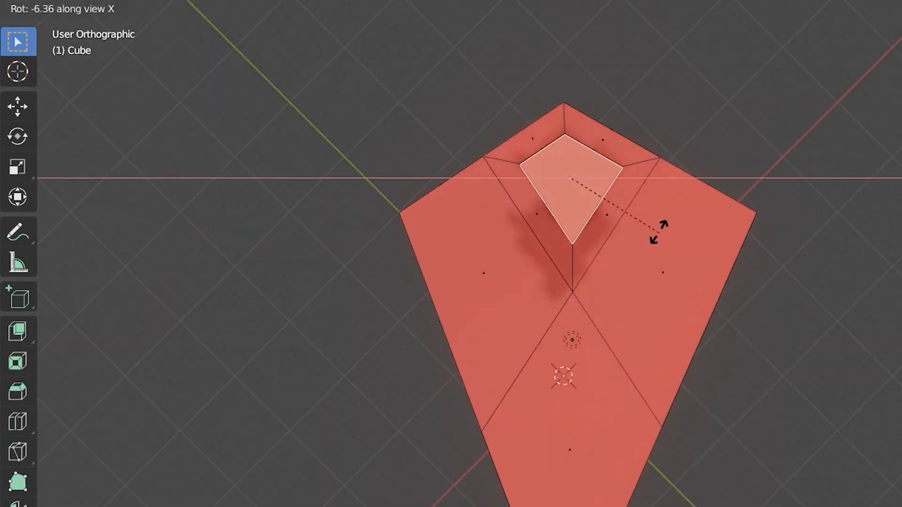
key("Return")
middle_click_drag(604, 188, 567, 255)
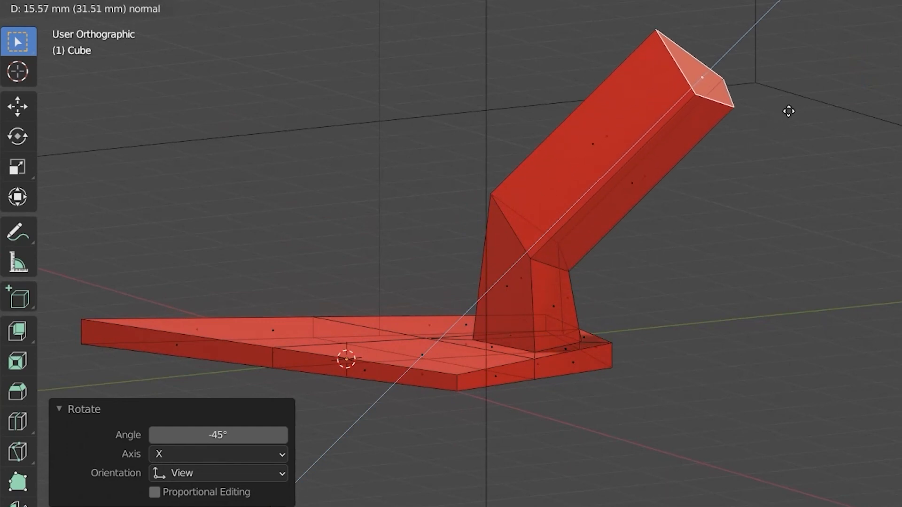
left_click(815, 84)
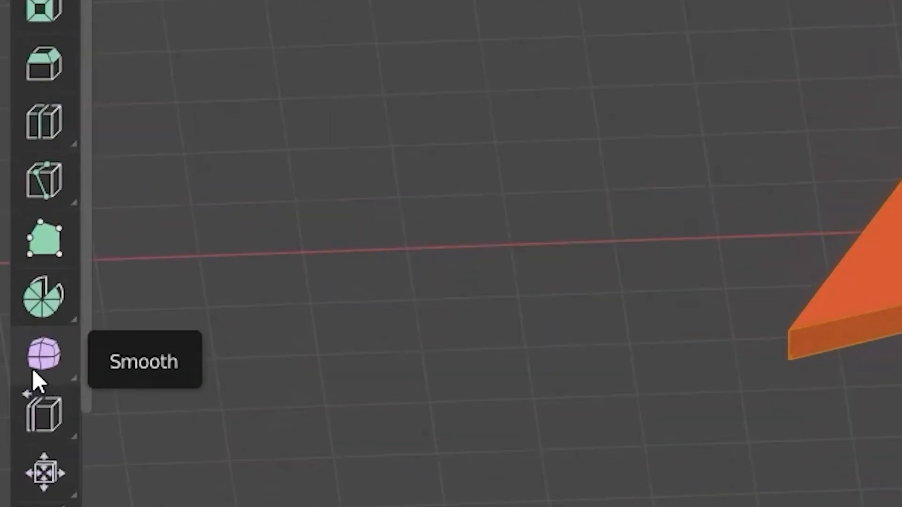
- Smooth the whole trowel by about 0.119, subdivide it with 2 cuts and smooth it again
left_click(42, 355)
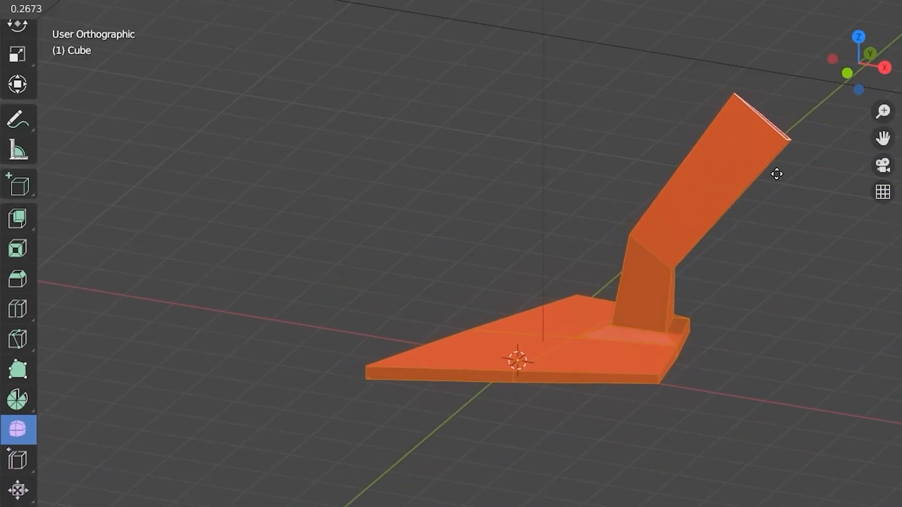
left_click_drag(777, 174, 705, 202)
left_click(363, 8)
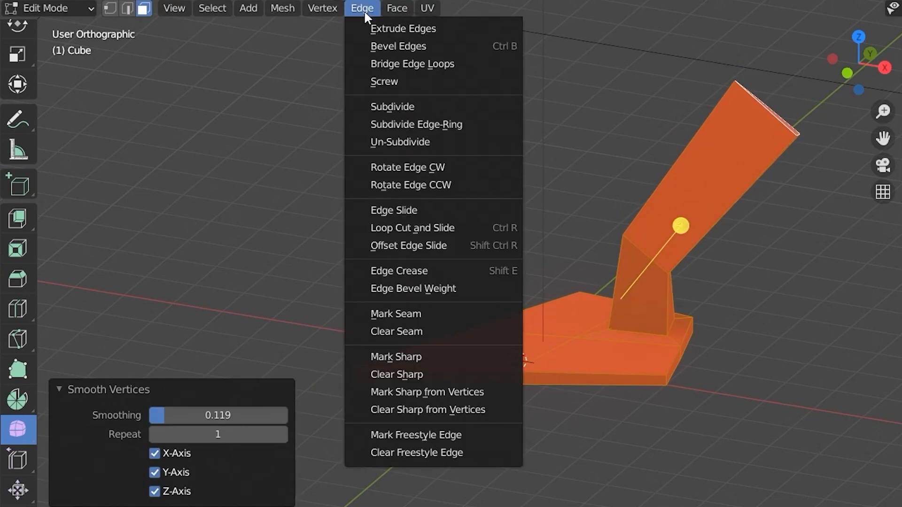
left_click(388, 109)
left_click(283, 376)
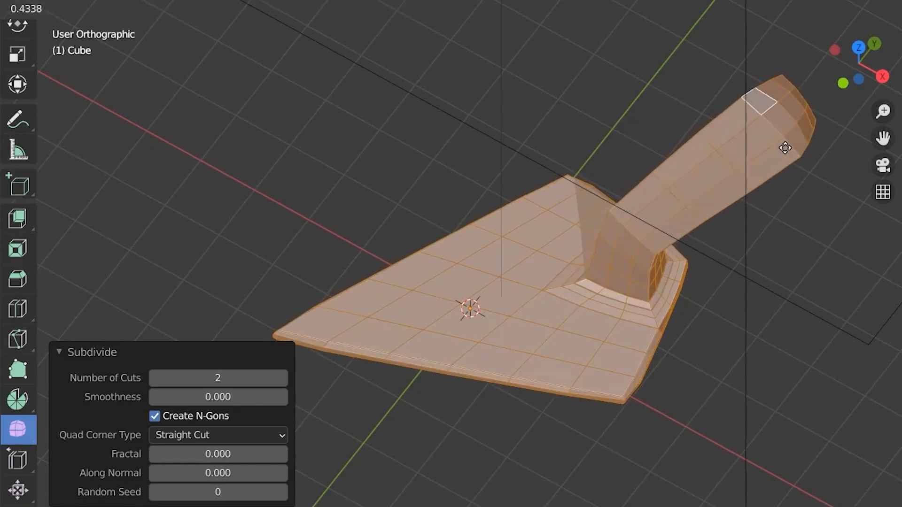
left_click_drag(763, 357, 761, 359)
middle_click_drag(761, 360, 747, 336)
- Position a cube overlapping the trowel's underside as a cutter and select both objects
key("KP_3")
scroll(578, 299, "up", 5)
middle_click_drag(578, 299, 676, 216, "shift")
scroll(566, 332, "up", 3)
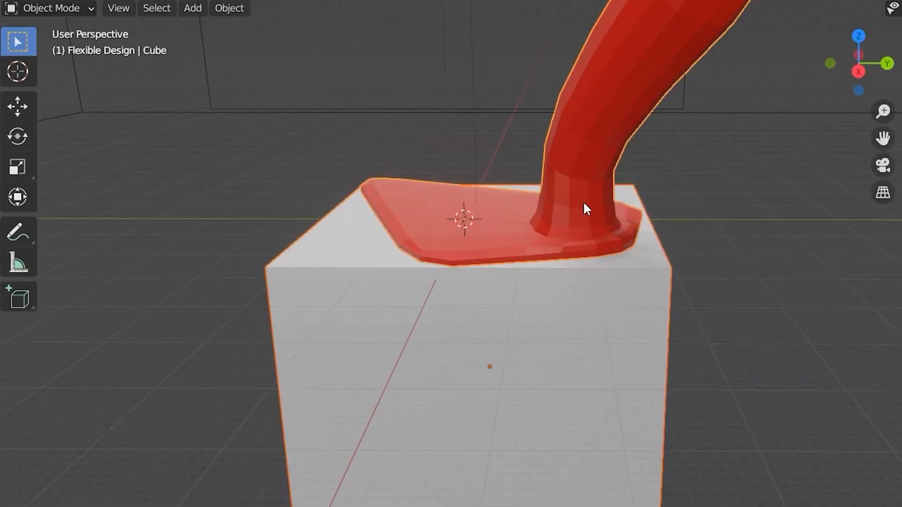
middle_click_drag(582, 202, 644, 163)
scroll(614, 191, "up", 5)
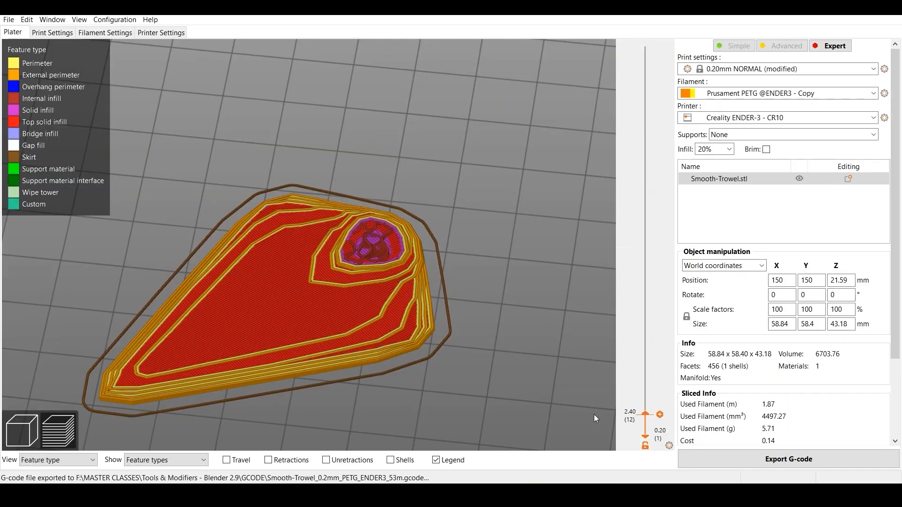
- Switch to PrusaSlicer and add a color change (M600) to the trowel at layer 11, height 2.20 mm
key("Down")
right_click(659, 415)
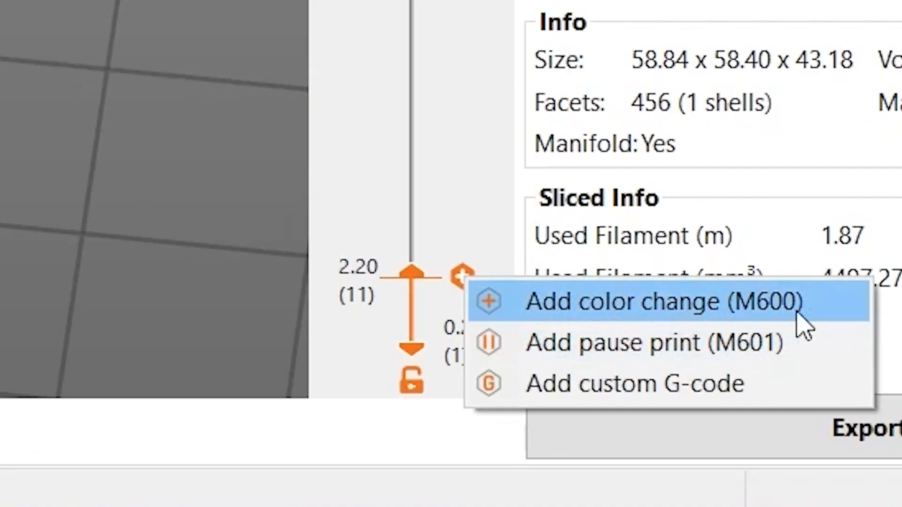
left_click(804, 326)
- Switch to Blender, add a 50 mm plane and activate the Randomize tool on its mesh
left_click(329, 325)
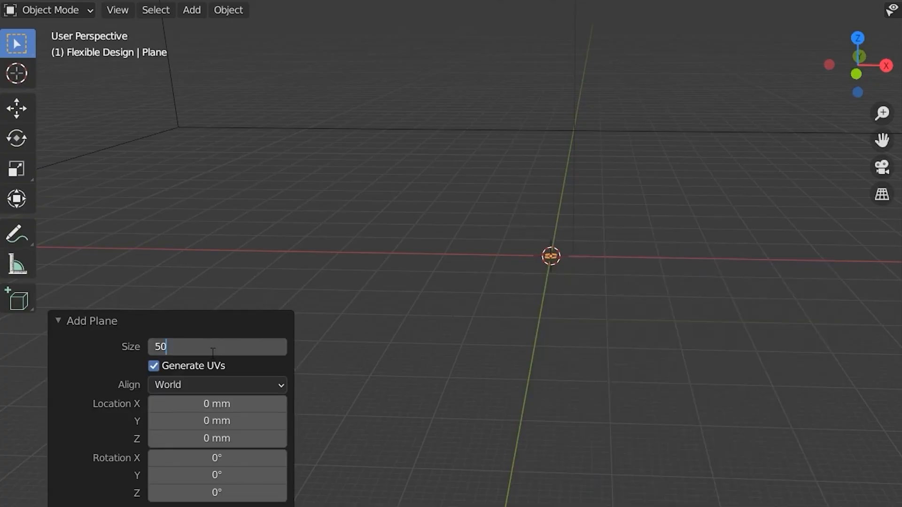
key("Return")
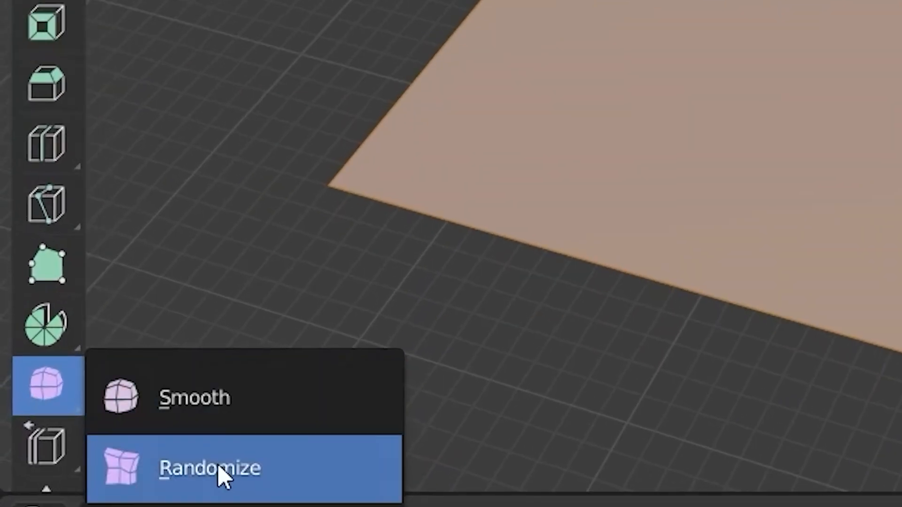
left_click(106, 500)
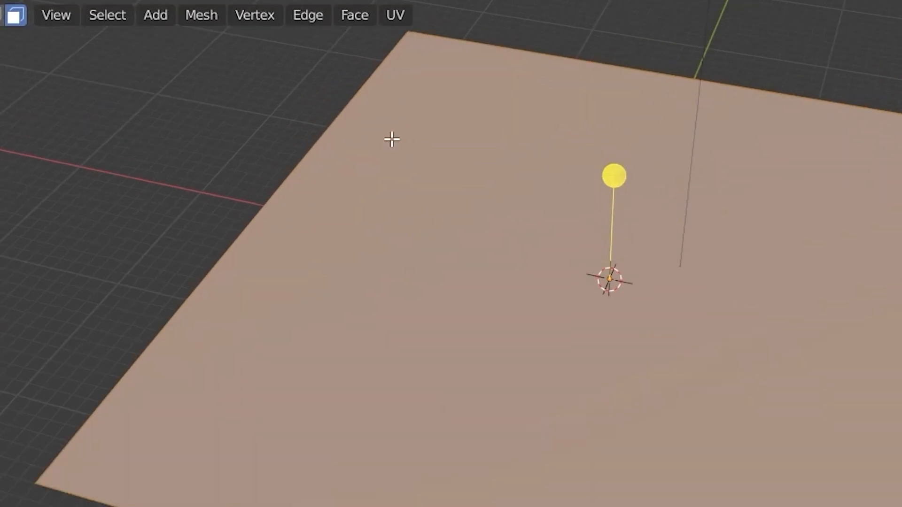
- Subdivide the plane with 100 cuts and randomize its vertices into a rough, gritty surface
left_click(306, 15)
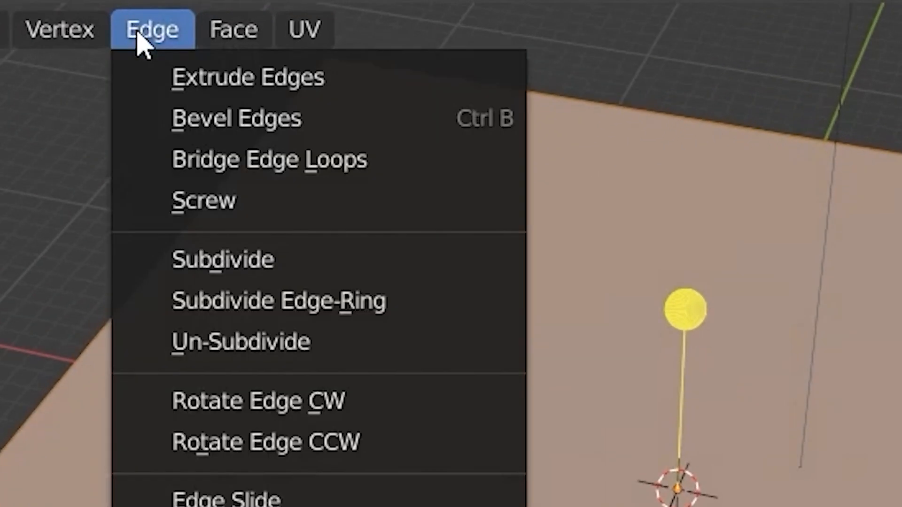
left_click(223, 260)
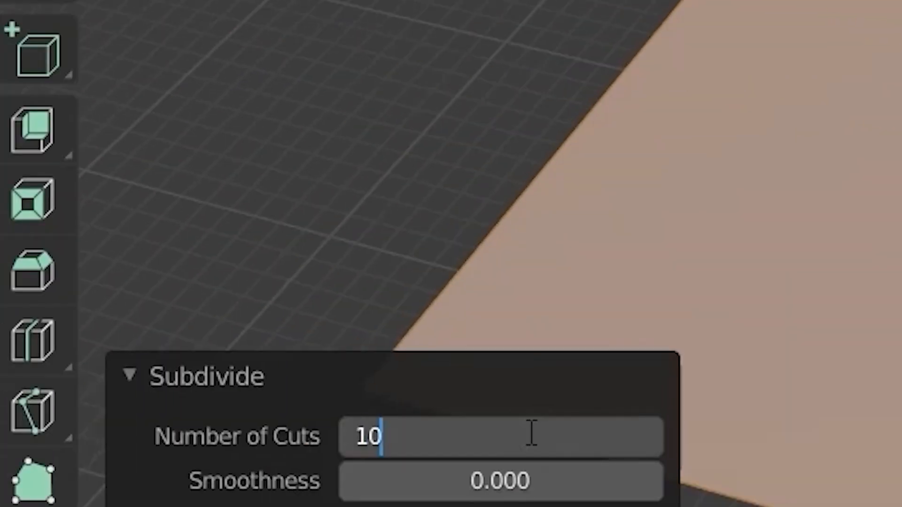
key("Return")
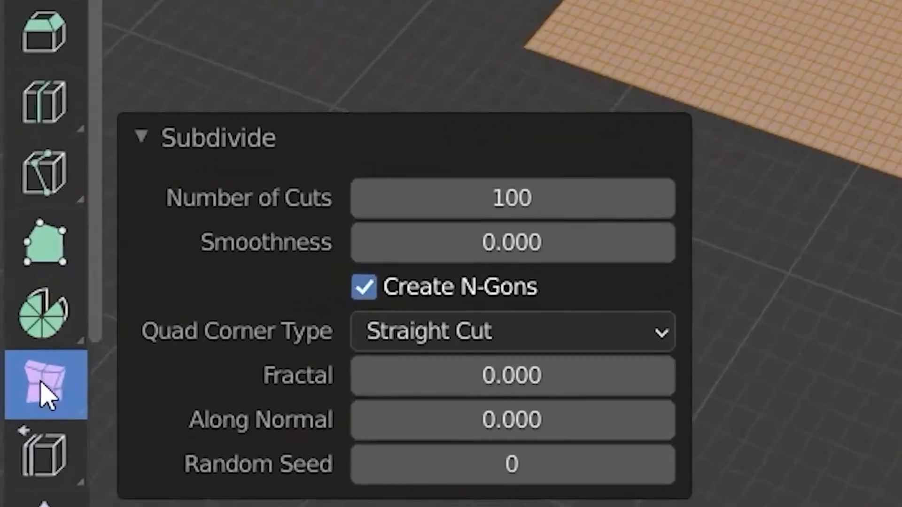
left_click_drag(572, 131, 577, 324)
left_click_drag(217, 437, 188, 437)
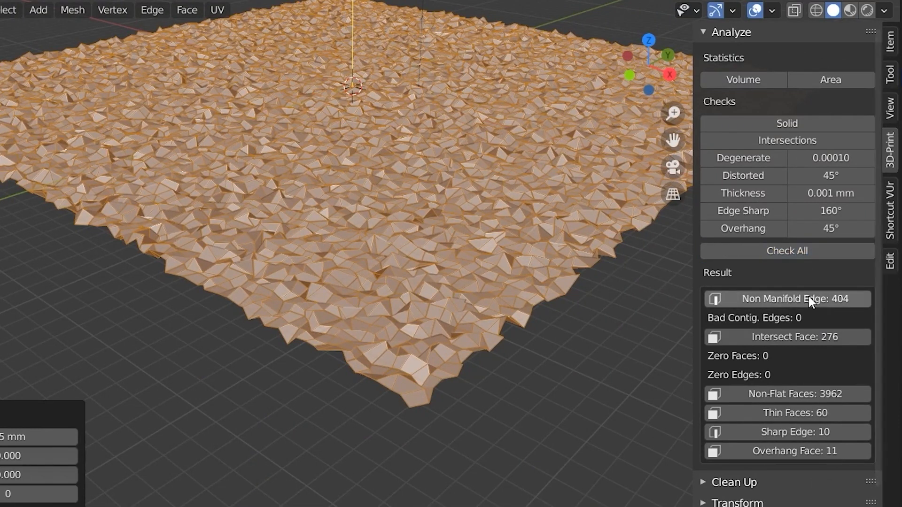
- Select the rough sheet's non-manifold border edges, extrude them down along Z, flatten them level and fill the underside
left_click(808, 299)
key("e")
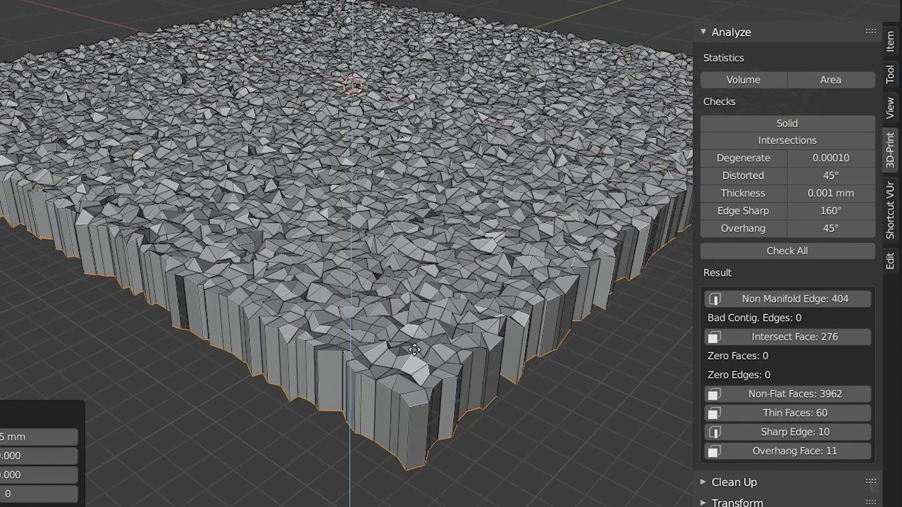
left_click(523, 404)
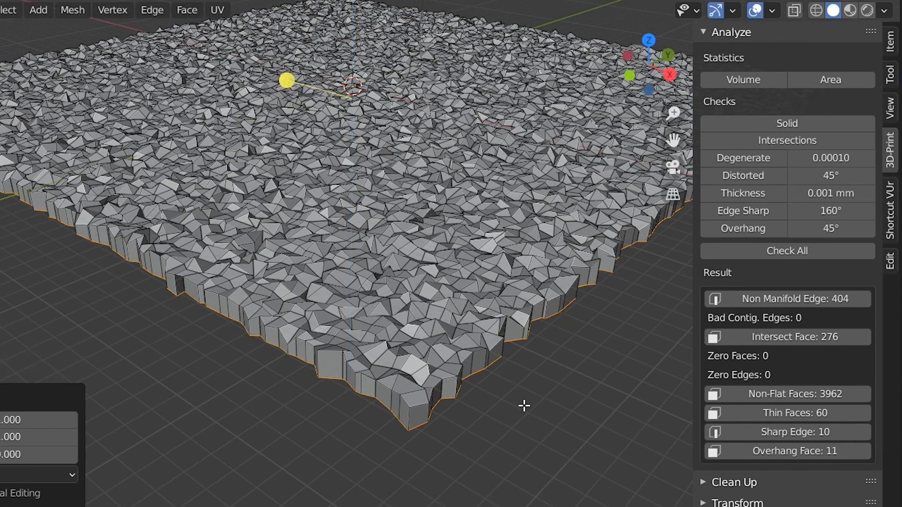
middle_click_drag(523, 405, 367, 279)
key("f")
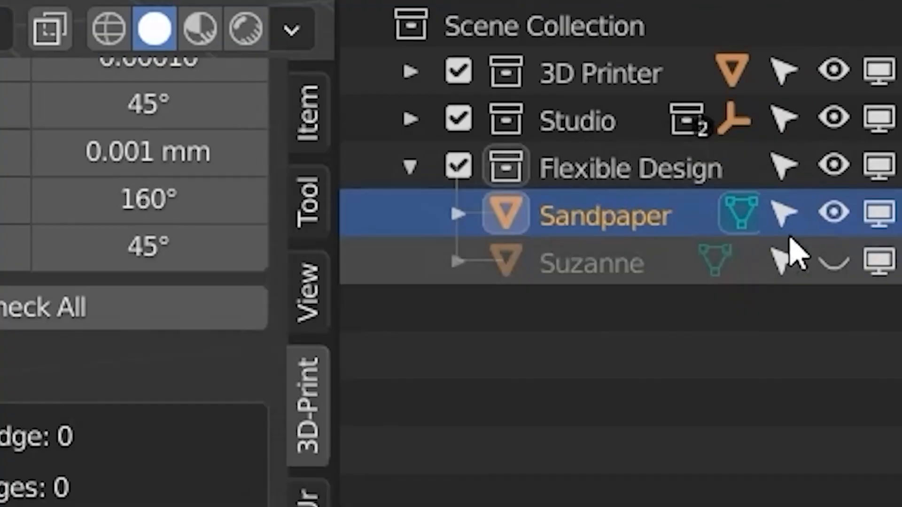
- Hide the Sandpaper object, show Suzanne, and replace both of its eyeballs with flat faces closing the sockets
left_click(834, 214)
left_click(833, 262)
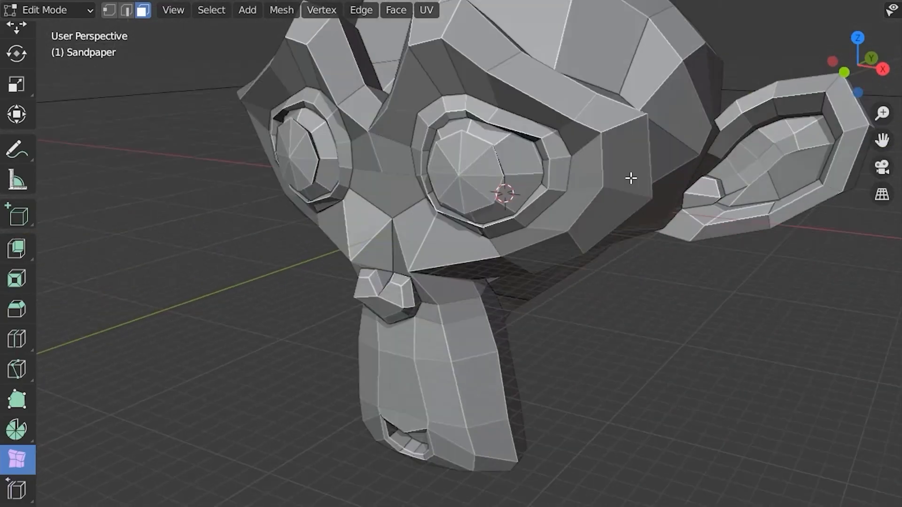
middle_click_drag(630, 177, 527, 227)
key("l")
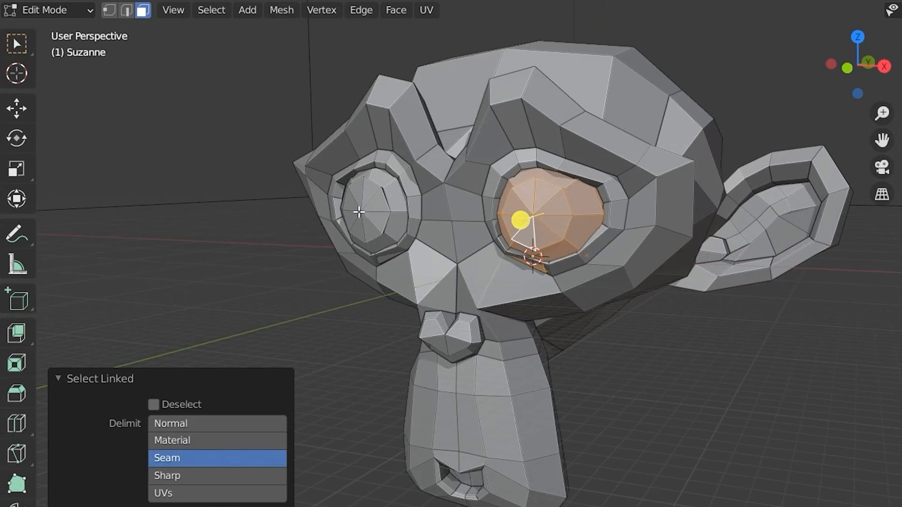
left_click(316, 217)
- Subdivide the whole monkey head mesh with 10 cuts
key("a")
left_click_drag(423, 366, 365, 370)
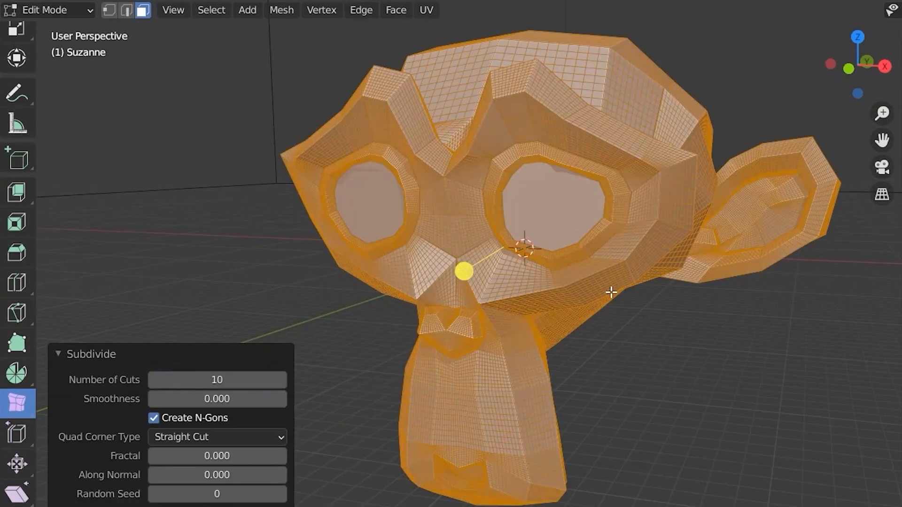
scroll(566, 298, "up", 8)
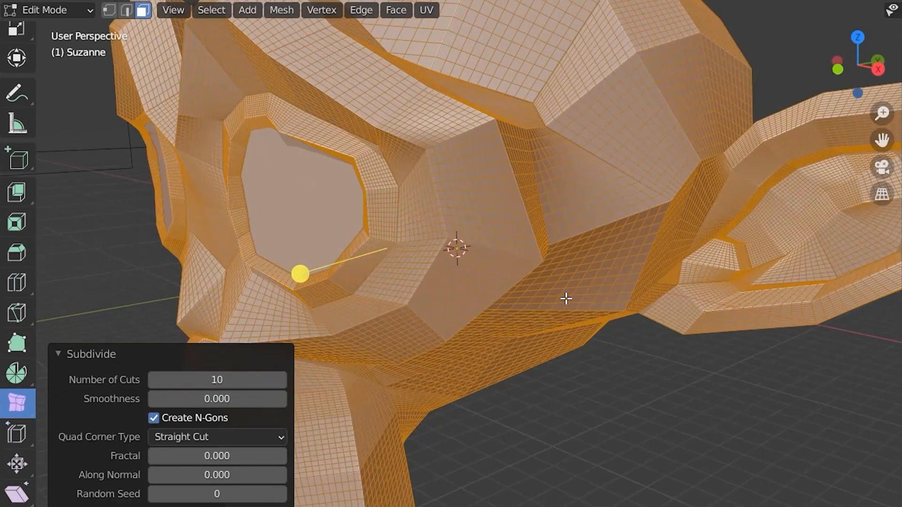
scroll(375, 322, "down", 6)
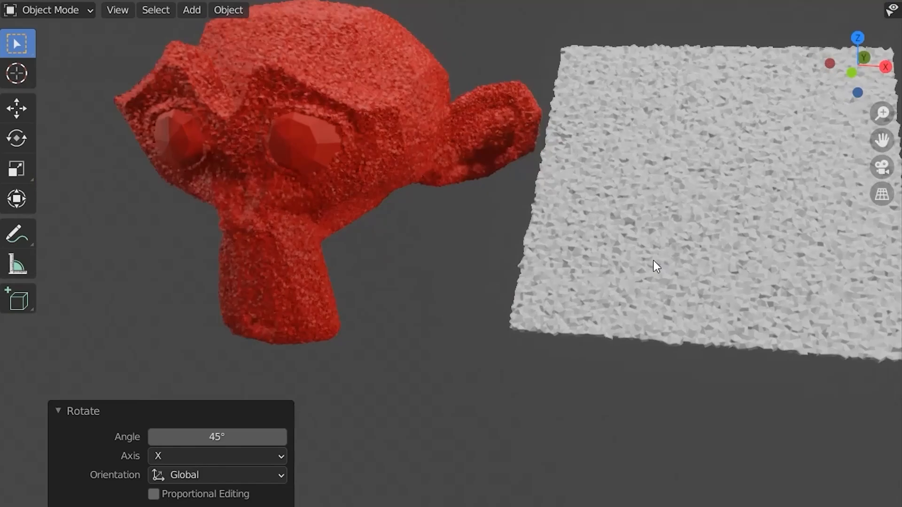
mouse_move(653, 260)
middle_mouse_down()
mouse_move(763, 254)
mouse_move(658, 270)
middle_mouse_up()
scroll(659, 271, "down", 3)
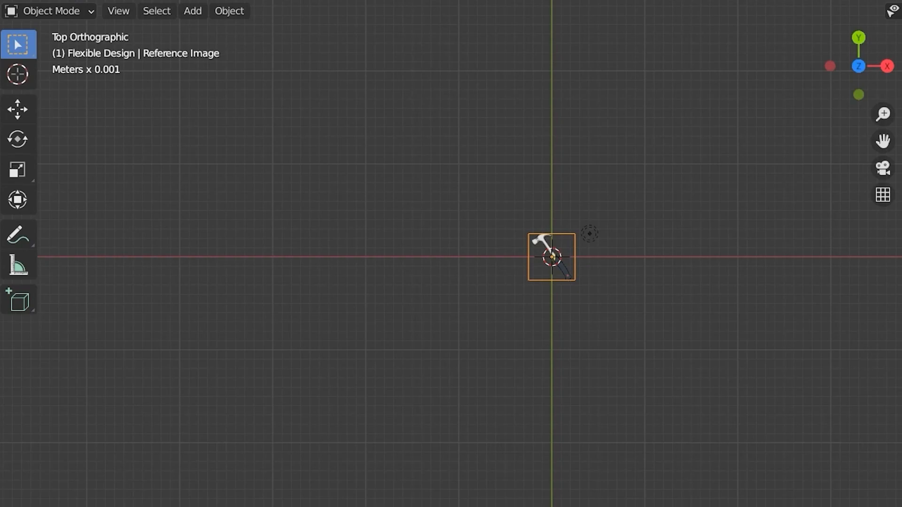
- Scale up the hammer reference image and rotate it about 33° so the handle stands upright
key("s")
scroll(632, 288, "down", 3)
key("r")
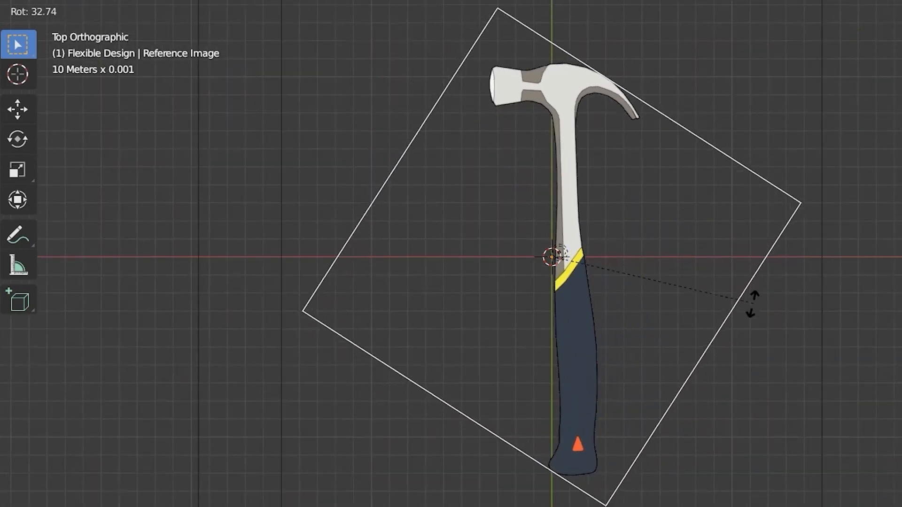
left_click(751, 306)
- Add a plane with a size of 20 mm and rename it Hammer
key("shift+a")
left_click(742, 225)
left_click(202, 348)
type("20")
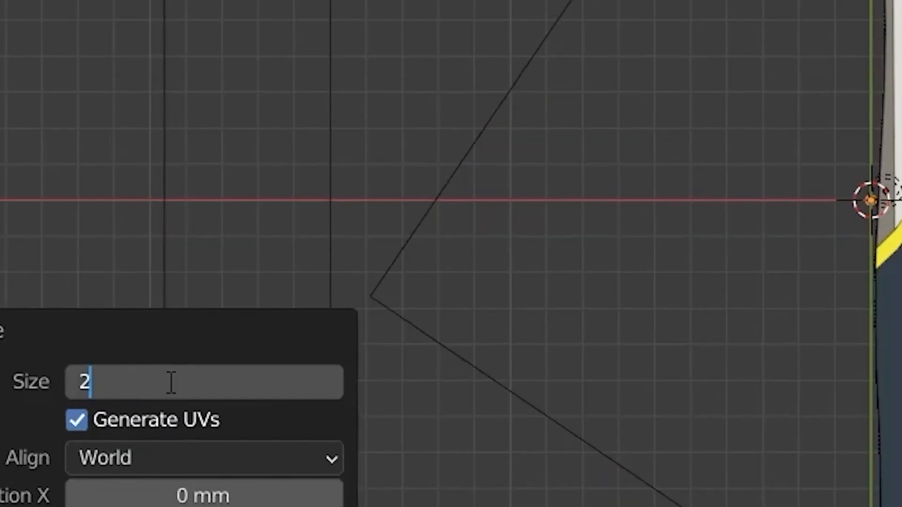
key("Return")
double_click(451, 272)
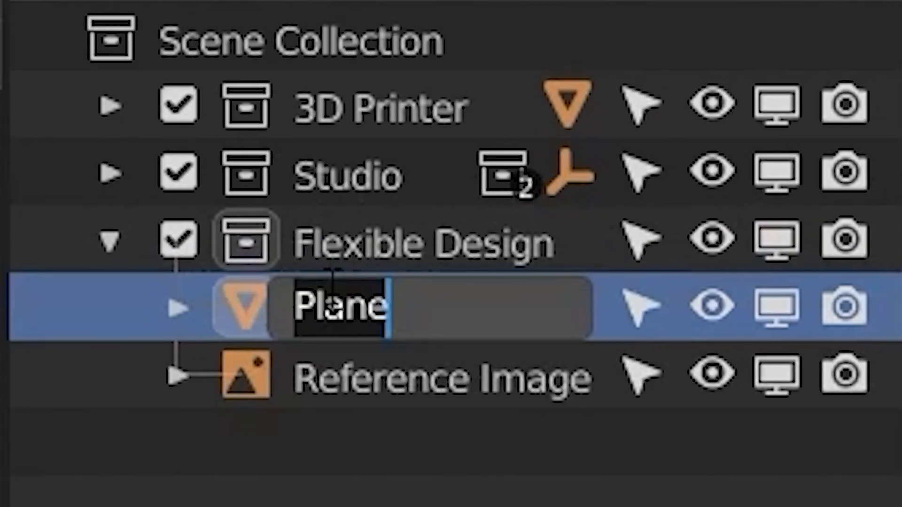
type("Ham")
type("mer")
key("Return")
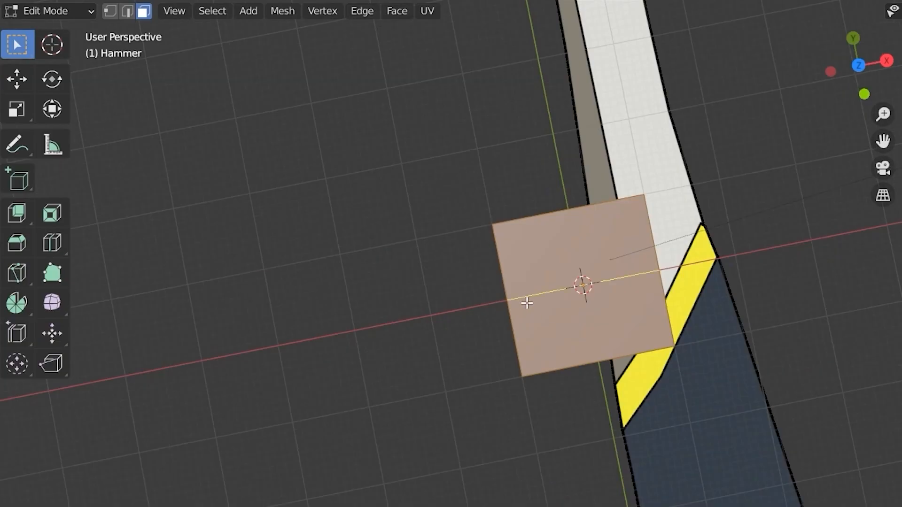
- Add a horizontal loop cut to the plane and slide the new edge down by a factor of about 0.71 with Edge Slide
left_click(526, 303)
left_click(521, 271)
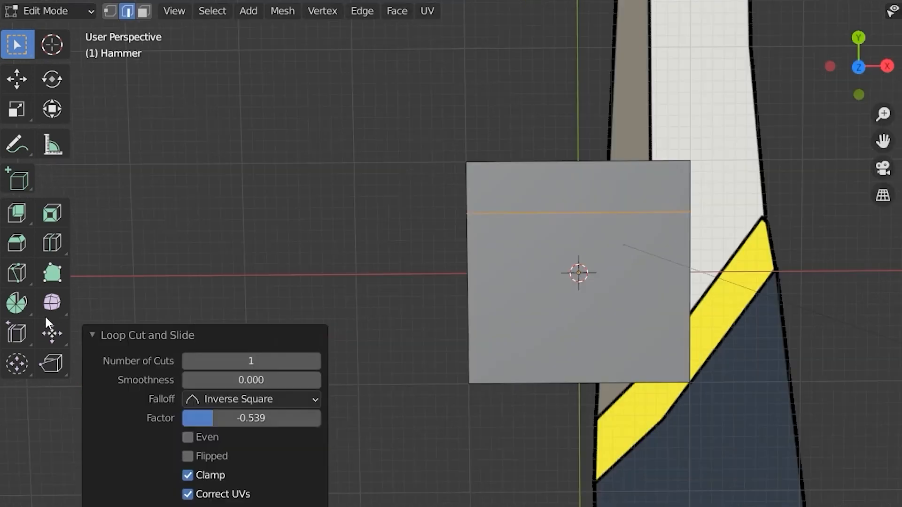
left_click_drag(579, 202, 573, 296)
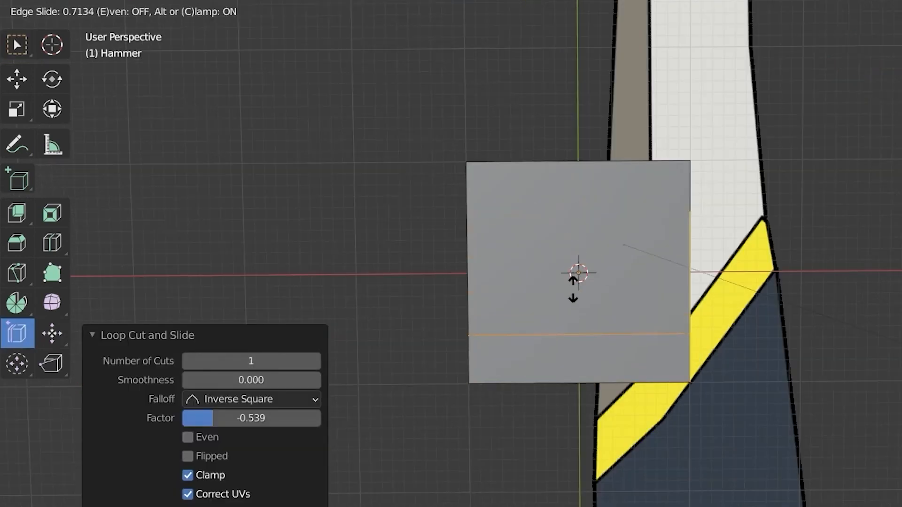
left_click_drag(599, 334, 599, 336)
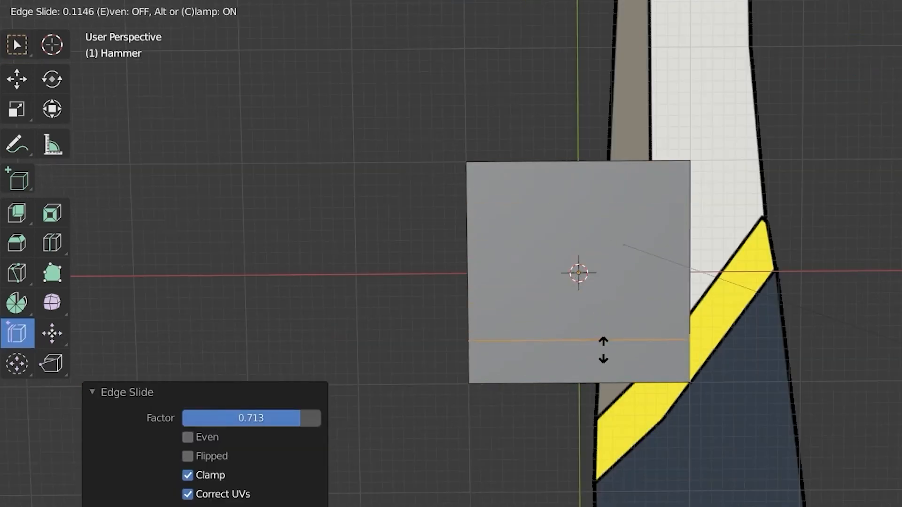
- Slide the plane's horizontal inner edge again, and try sliding the plane's left outer edge as well
right_click(582, 351)
key("g")
key("g")
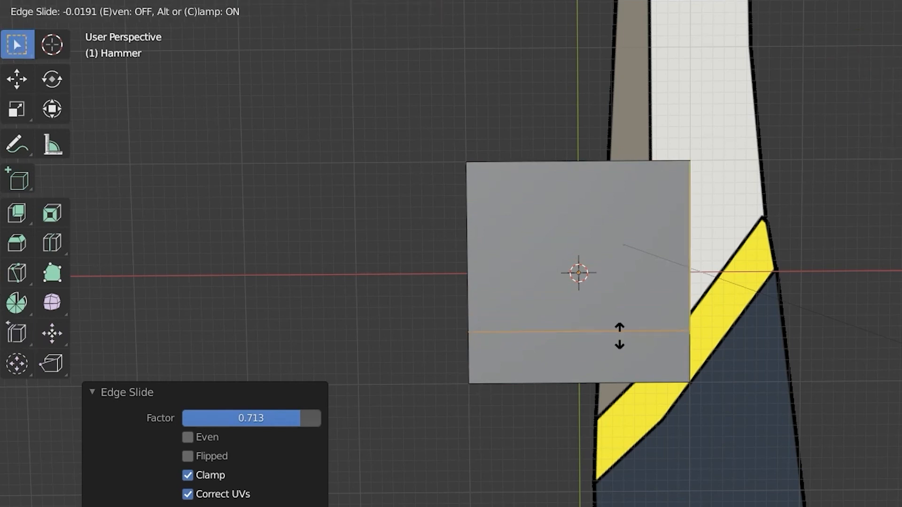
left_click(614, 301)
left_click(471, 269)
key("g")
key("g")
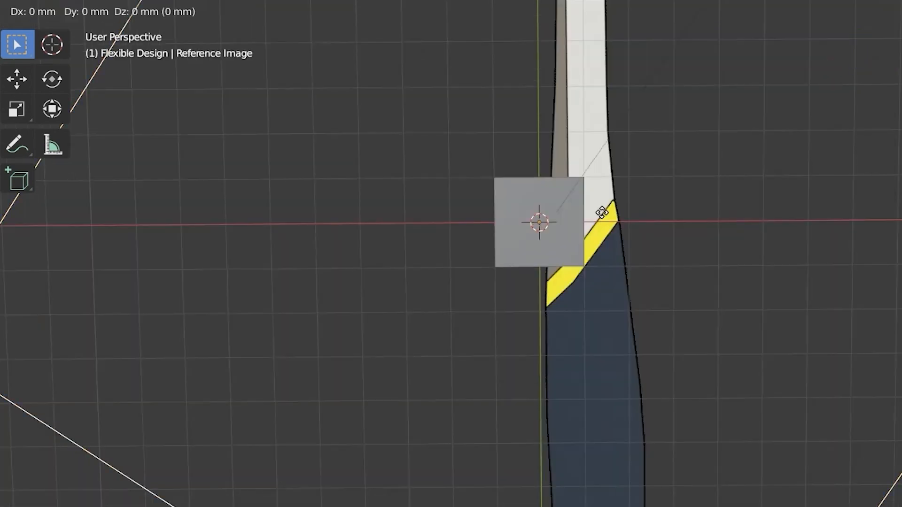
- Move the hammer reference image along the X axis
key("x")
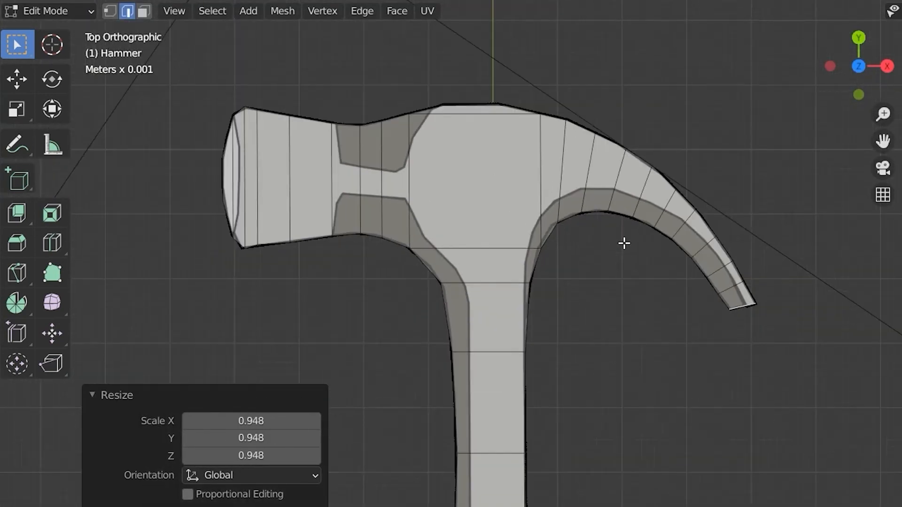
- Reposition the cross edges of the hammer's handle along its length with Edge Slide
left_click(15, 335)
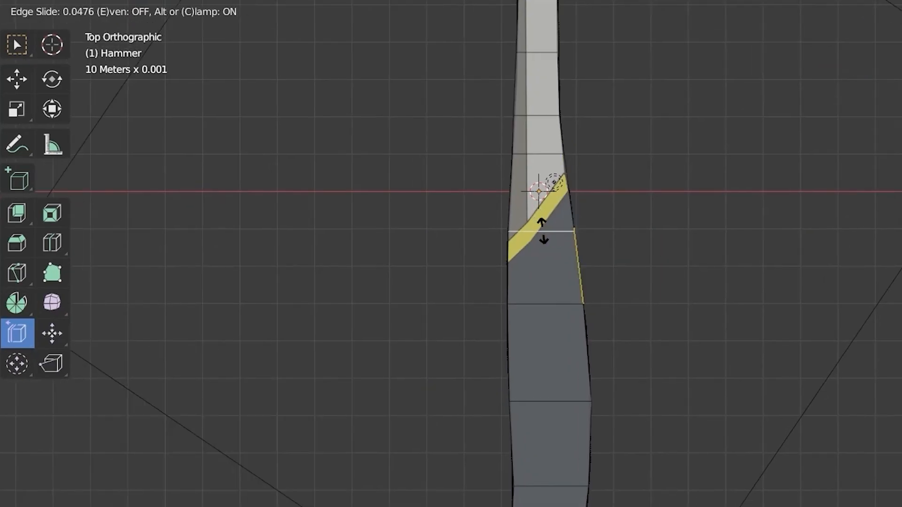
left_click(545, 282)
left_click(560, 400)
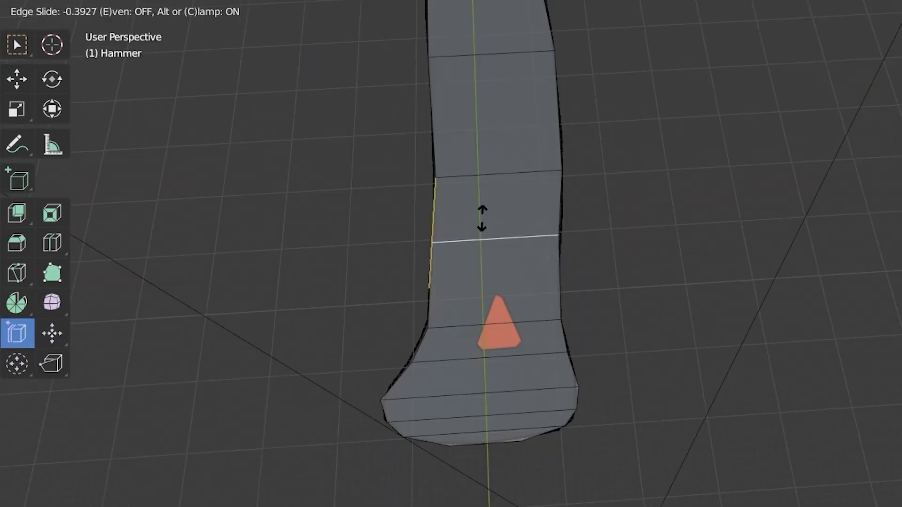
left_click(526, 270)
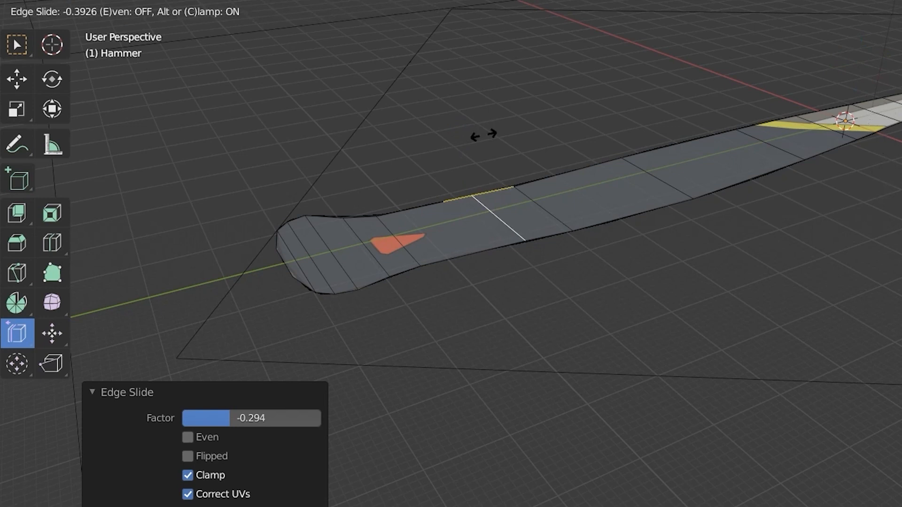
left_click(632, 176)
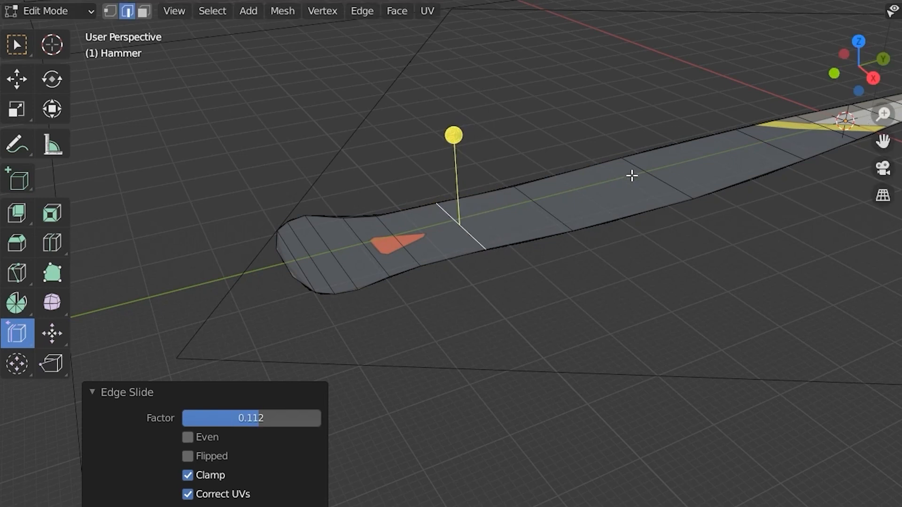
left_click(635, 174)
left_click_drag(660, 85, 659, 84)
left_click(395, 234)
left_click_drag(387, 164, 390, 165)
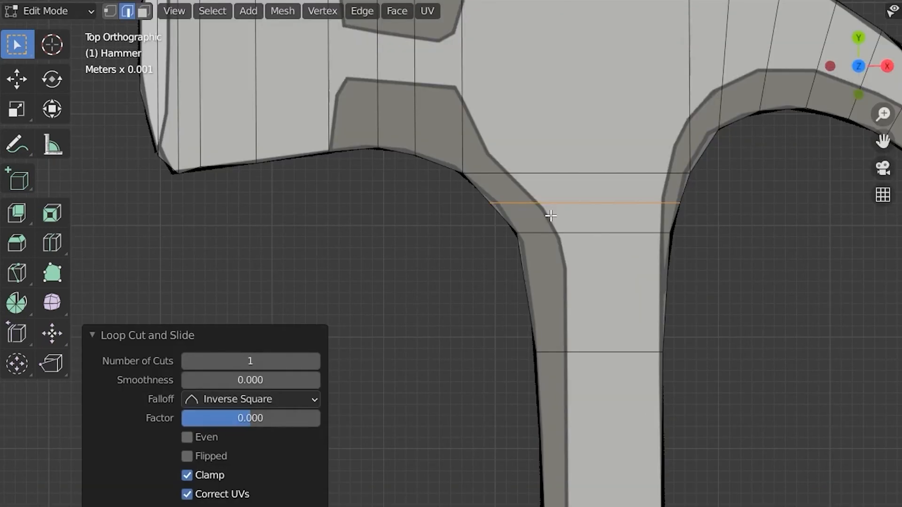
- Add a single loop cut across the hammer's neck just below the head and activate the Vertex Slide tool
left_click(548, 209)
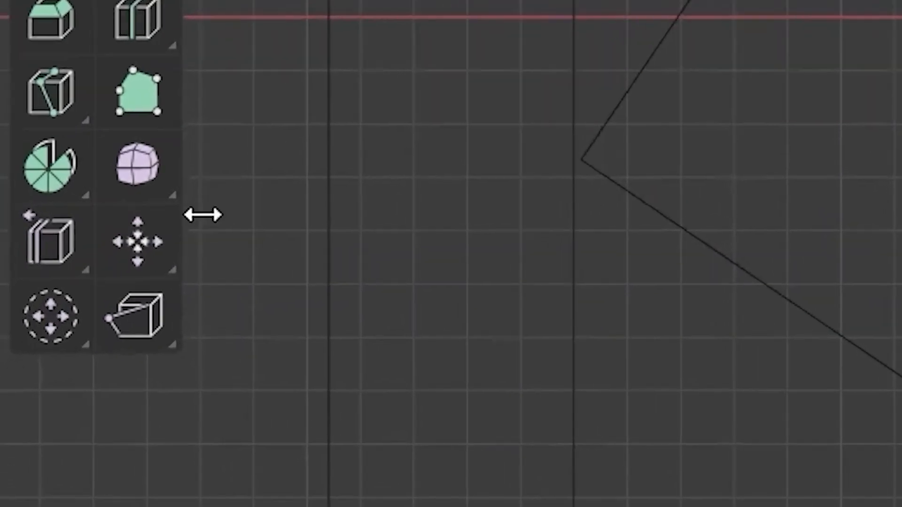
left_click(57, 229)
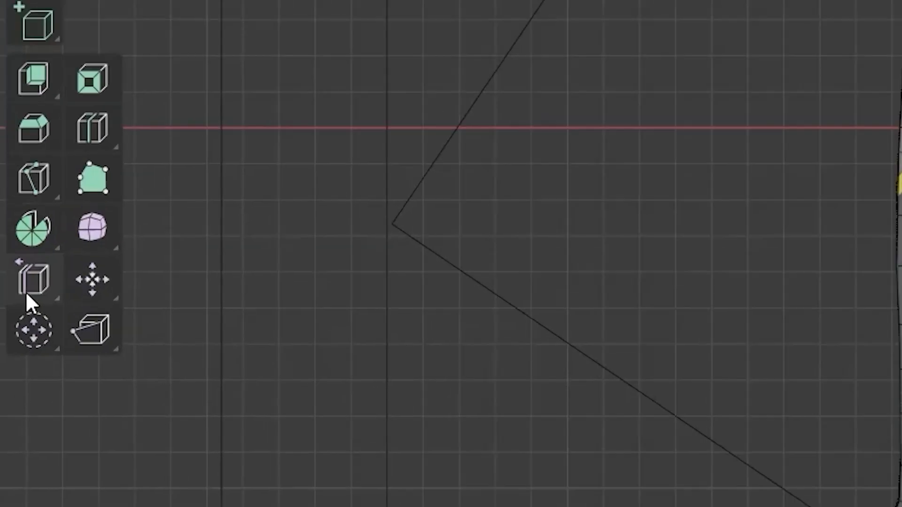
left_click_drag(13, 340, 65, 372)
- Select the entire flat hammer mesh and extrude it upward along Z into a solid with Extrude Region
key("a")
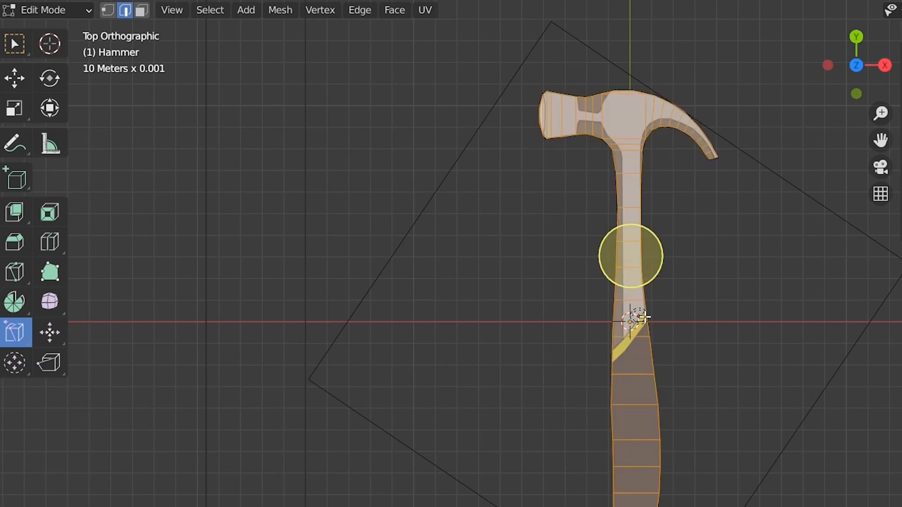
middle_click_drag(627, 286, 567, 173, "shift")
left_click_drag(17, 219, 37, 214)
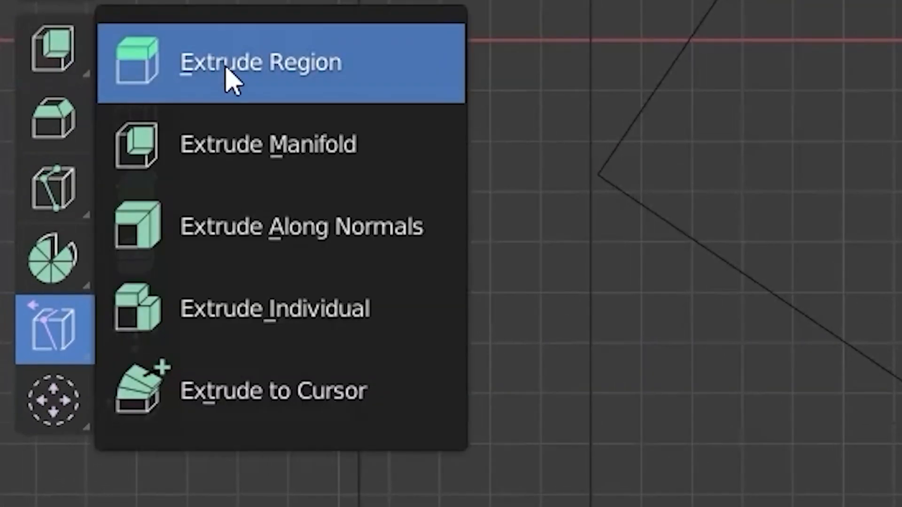
left_click_drag(231, 80, 230, 80)
left_click_drag(463, 185, 467, 141)
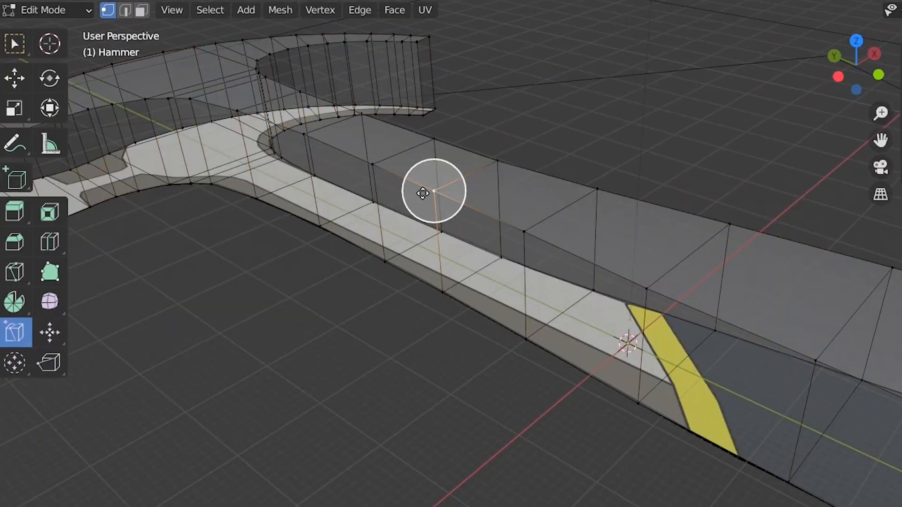
- Slide an upper vertex of the hammer's shaft along its connected edges with Vertex Slide
scroll(469, 228, "up", 1)
middle_click_drag(469, 227, 562, 221, "shift")
left_click_drag(501, 174, 492, 169)
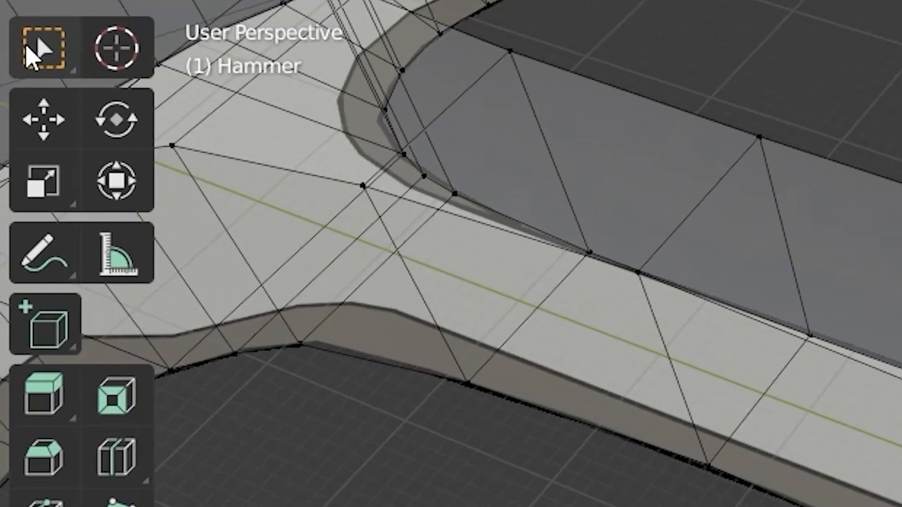
- Try sliding the selected shaft vertex along its edge and moving it freely for comparison, cancelling both
left_click(15, 44)
key("shift+v")
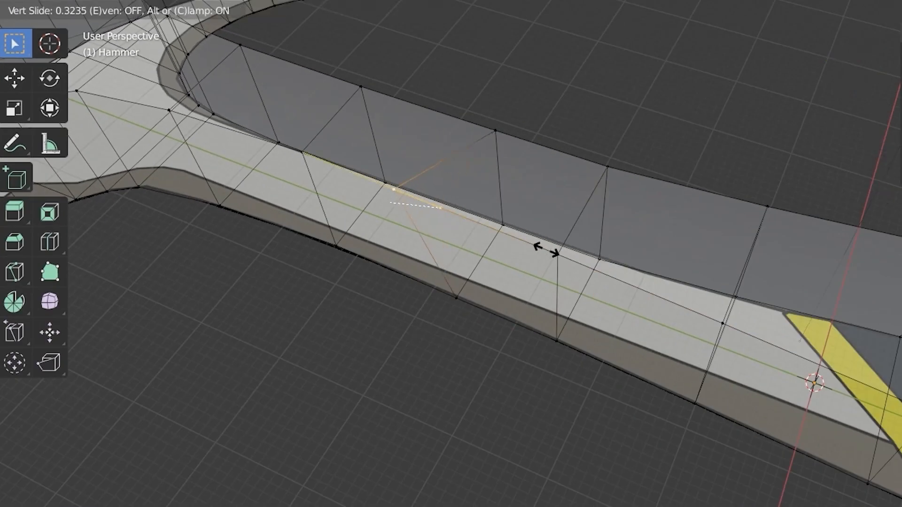
key("Escape")
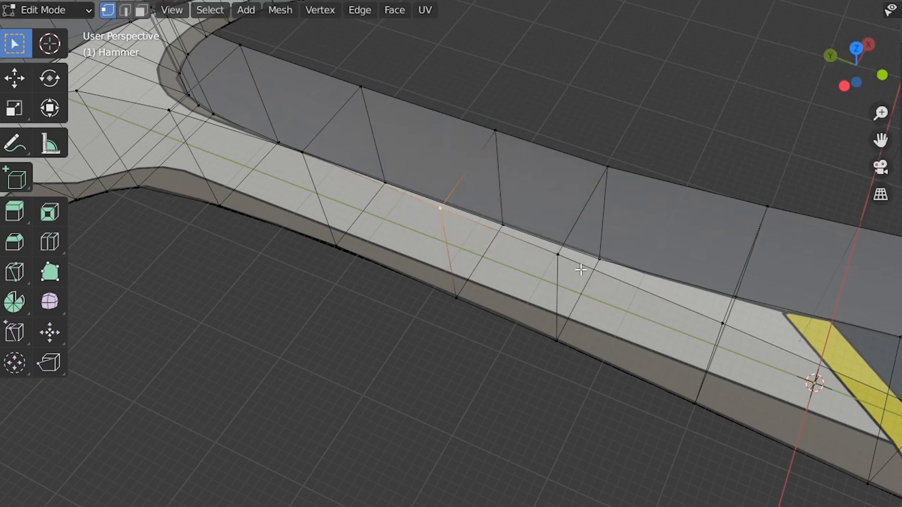
key("g")
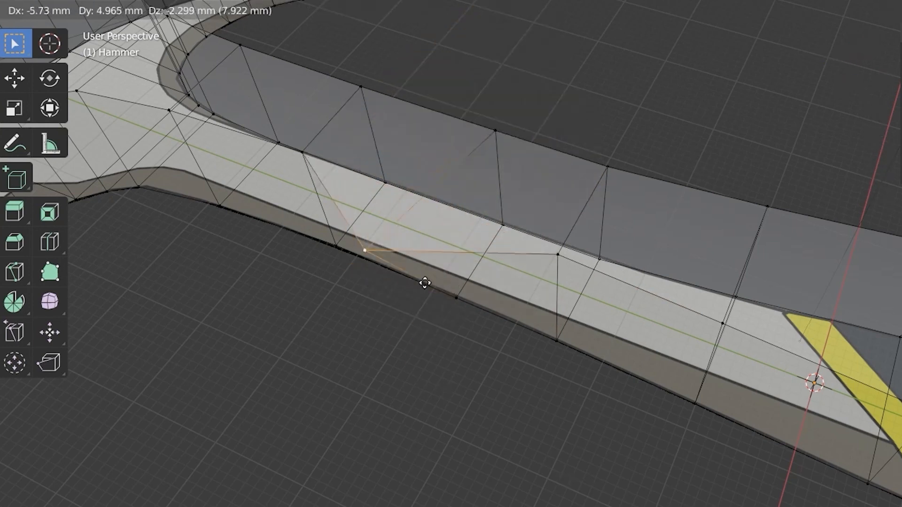
key("Escape")
key("shift+v")
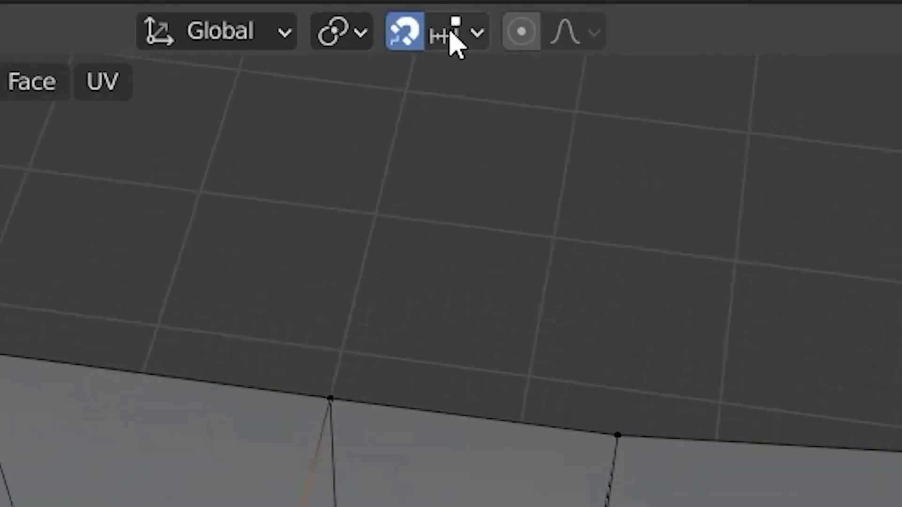
- Set snapping to Vertex and slide the selected shaft vertex along its vertical edge with snapping on
left_click(477, 33)
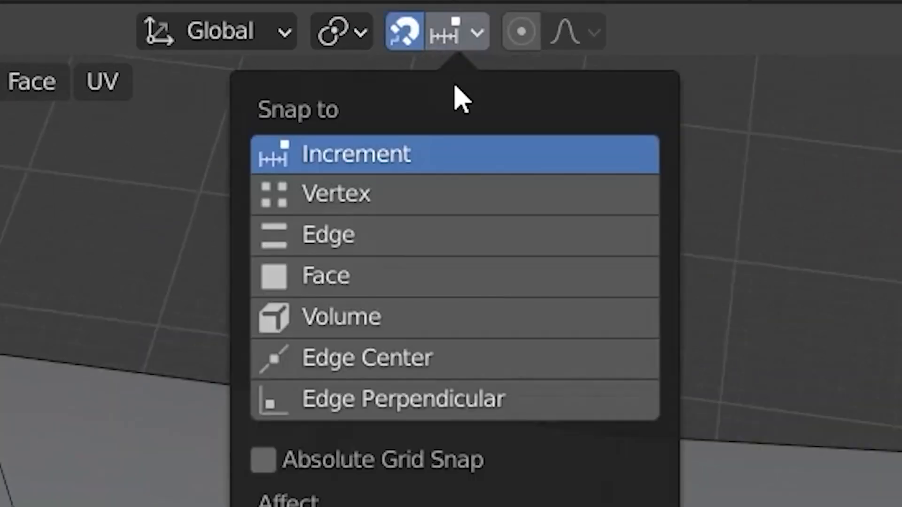
left_click(297, 205)
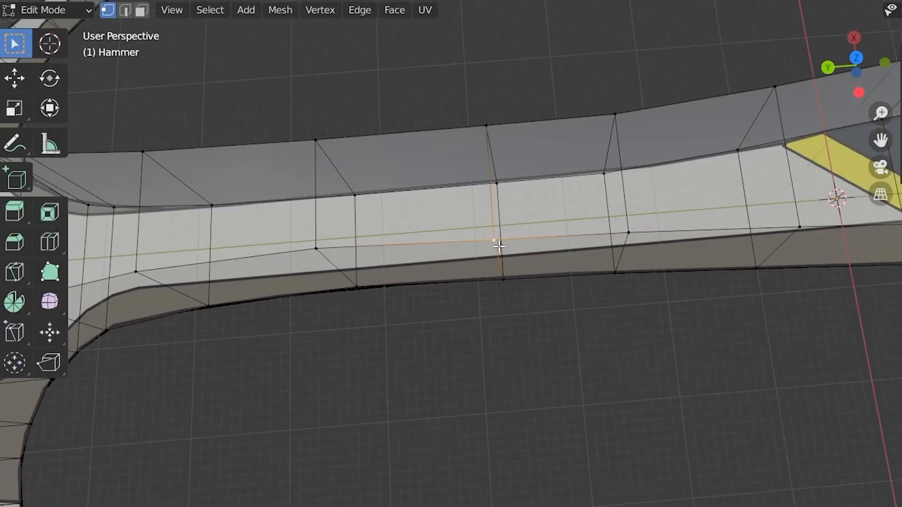
key("shift+v")
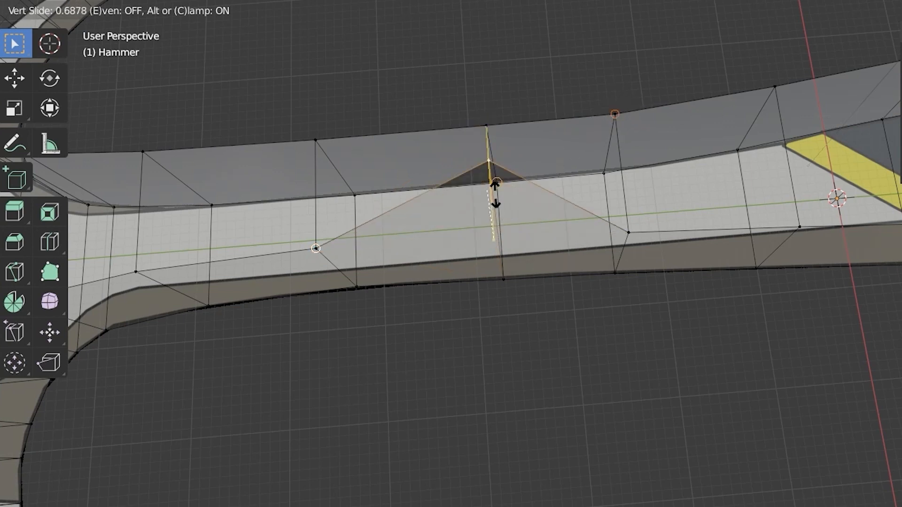
left_click(494, 217)
middle_click_drag(496, 217, 544, 215)
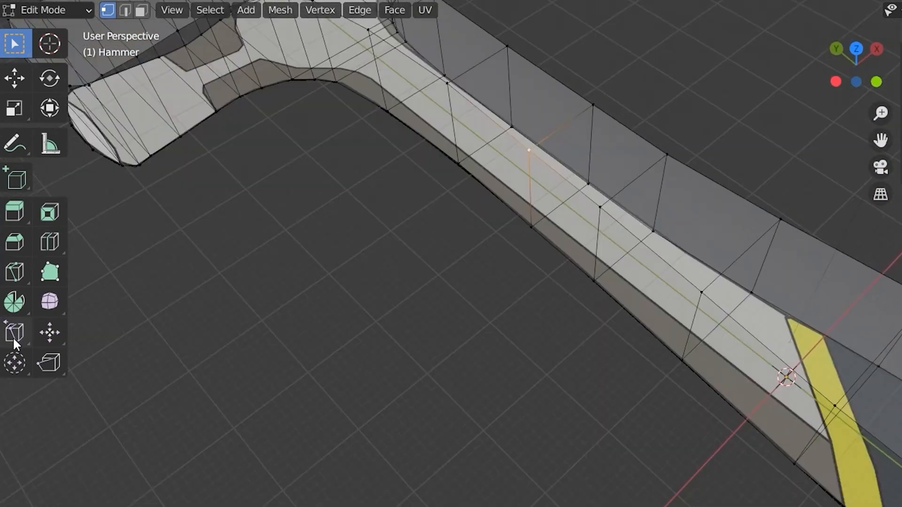
- Select the faces around the hammer's shaft and move them along their normals with Shrink/Fatten
left_click(53, 336)
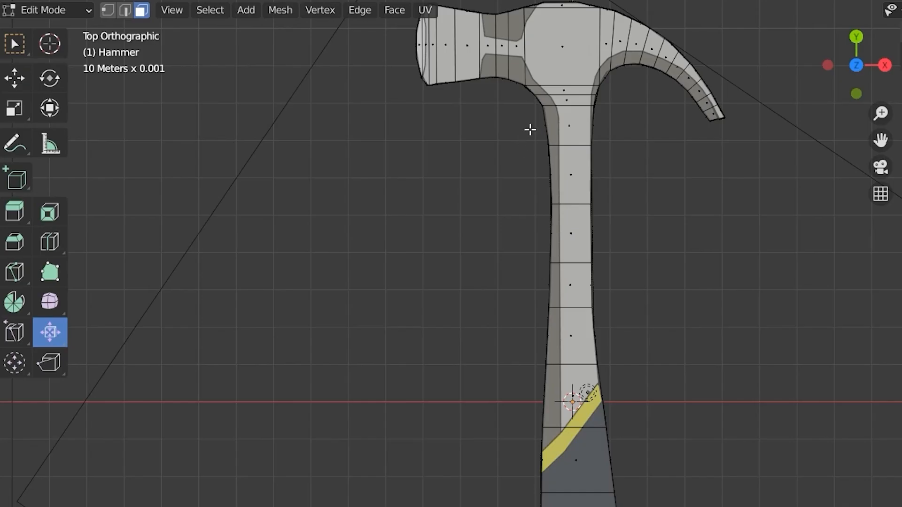
left_click_drag(601, 271, 587, 347)
middle_click_drag(587, 347, 525, 336)
left_click(50, 333)
left_click(130, 342)
scroll(586, 254, "up", 3)
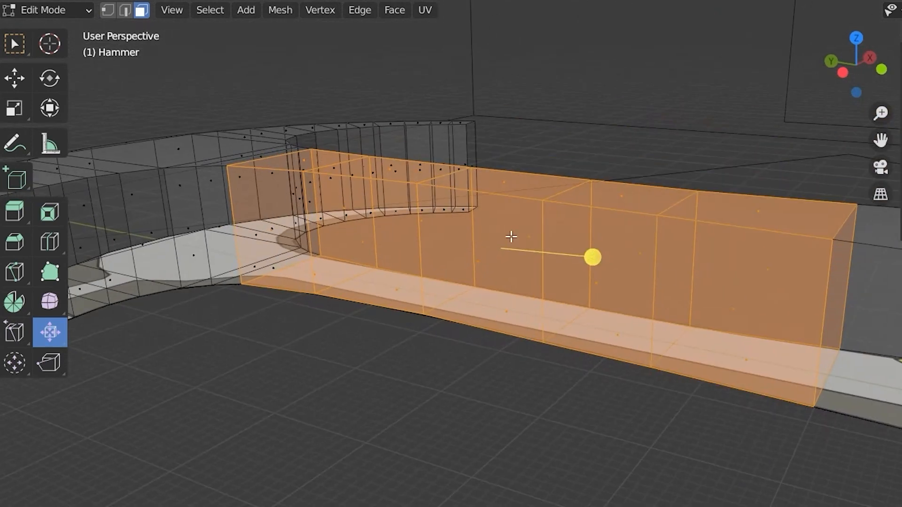
left_click_drag(600, 278, 584, 256)
- Turn on the face normals display in the mesh edit overlays
left_click(679, 76)
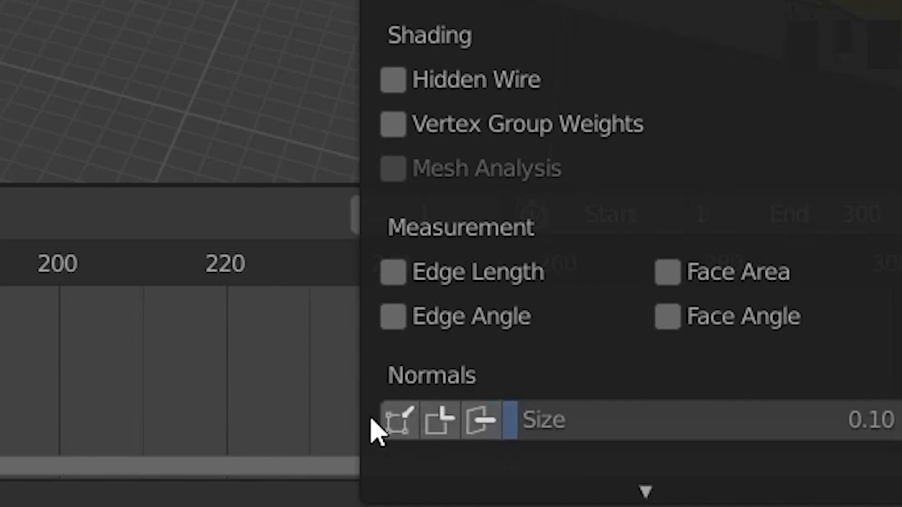
left_click(482, 423)
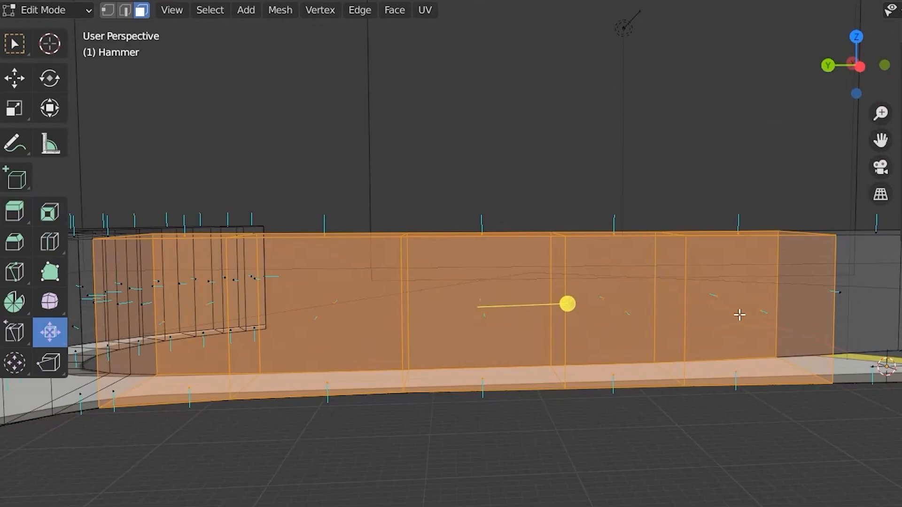
- Deselect the side faces of the hammer's shaft and move the remaining upper and lower faces along their normals with Shrink/Fatten
left_click_drag(524, 341, 368, 355, "ctrl")
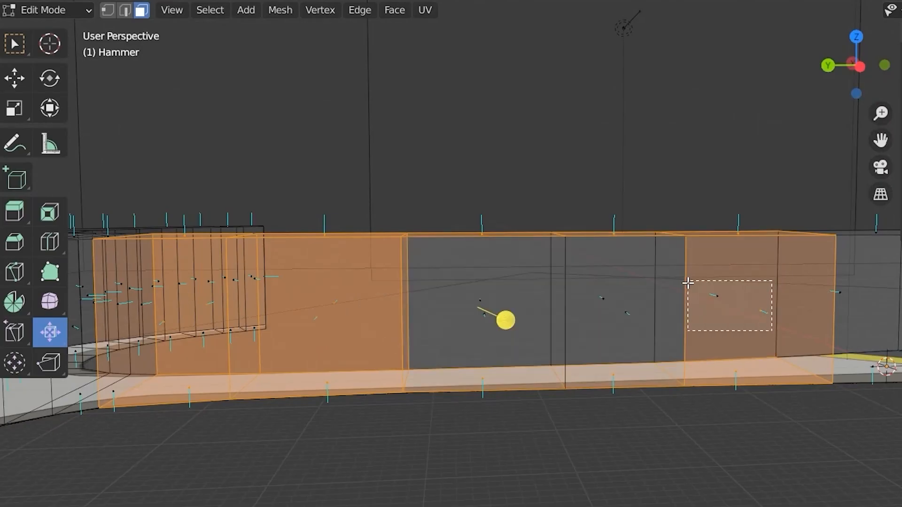
left_click_drag(687, 282, 687, 282, "ctrl")
middle_click_drag(614, 322, 802, 330)
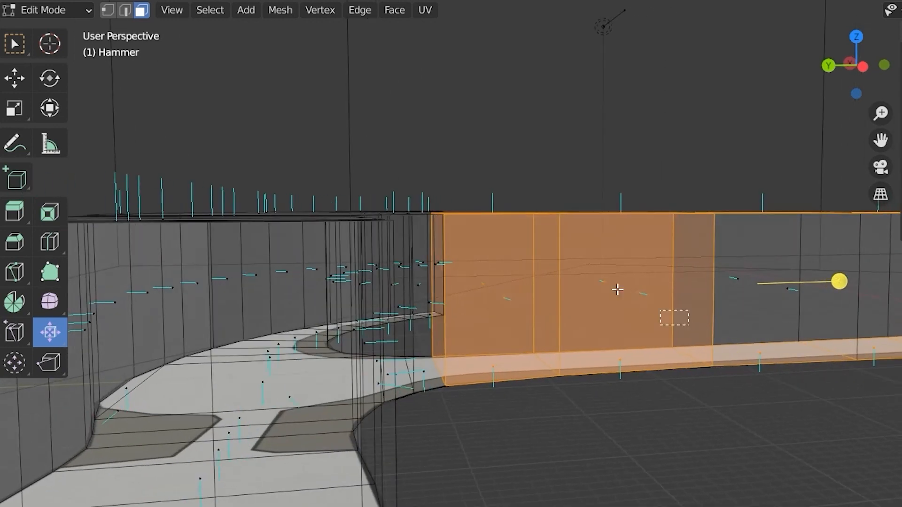
left_click_drag(617, 289, 476, 279, "ctrl")
middle_click_drag(476, 278, 741, 227)
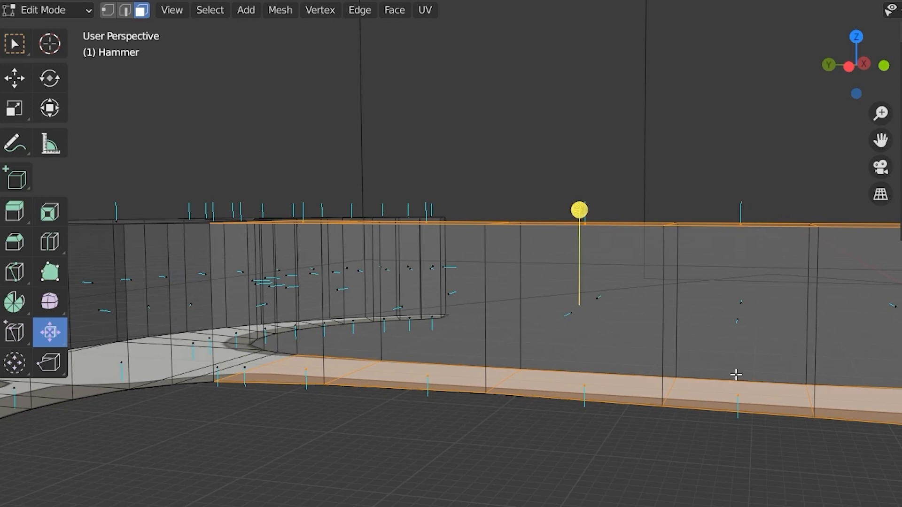
mouse_move(581, 221)
left_mouse_down()
mouse_move(582, 211)
mouse_move(582, 241)
mouse_move(580, 215)
mouse_move(574, 235)
left_mouse_up()
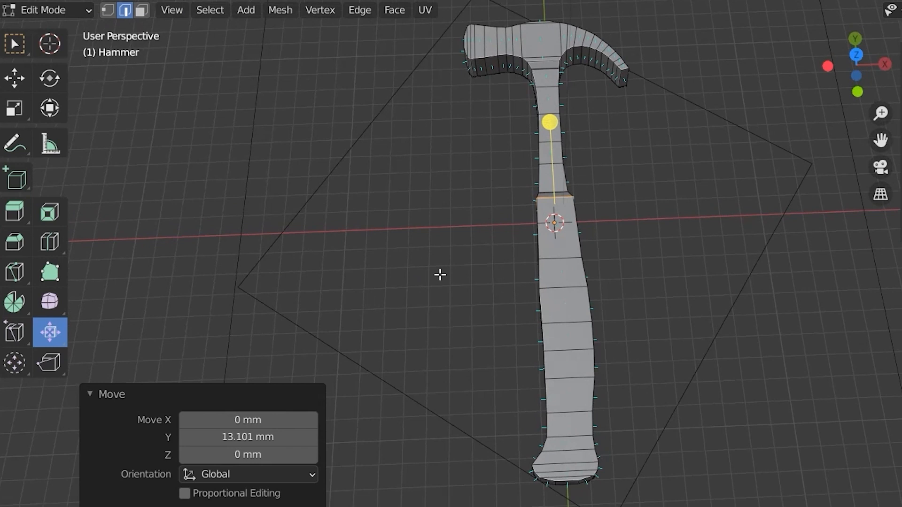
- Turn on X-ray, select all faces of the hammer's head and upper shaft, and try the Push/Pull tool on them
left_click_drag(51, 333, 94, 366)
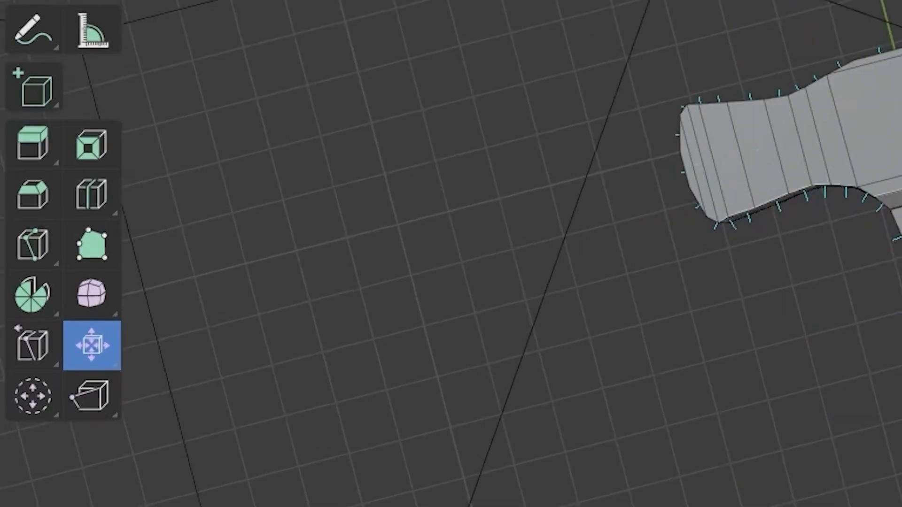
left_click_drag(80, 354, 189, 442)
middle_click_drag(445, 356, 496, 350)
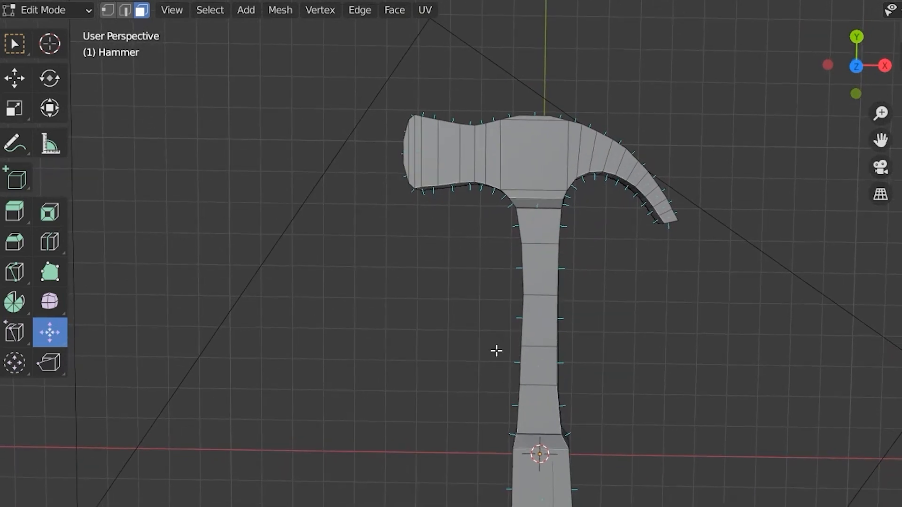
key("alt+z")
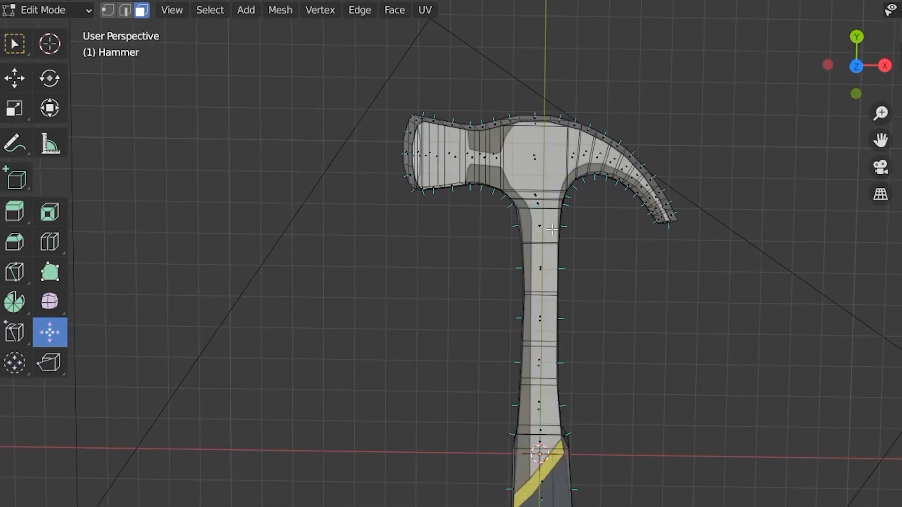
left_click_drag(385, 84, 716, 313)
middle_click_drag(608, 341, 530, 363, "shift")
left_click_drag(465, 296, 443, 287)
left_click_drag(442, 279, 442, 279)
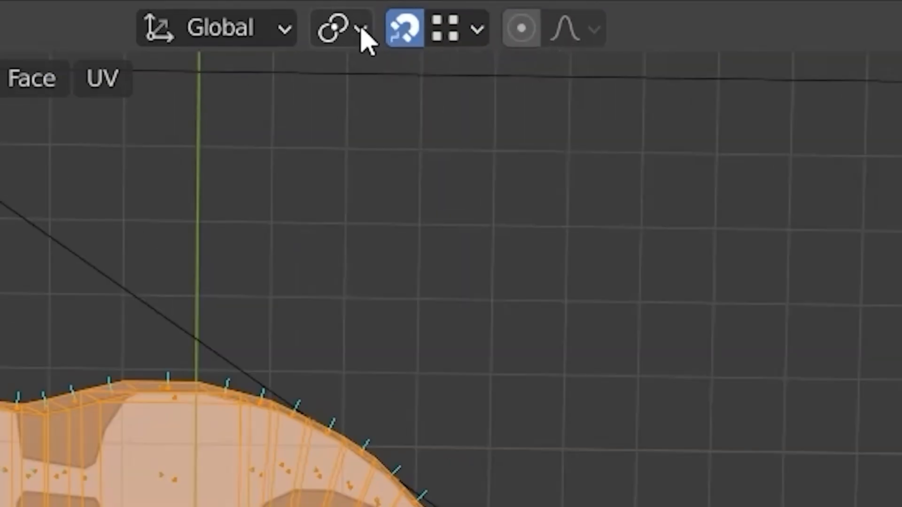
- Try Push/Pull on the selected head faces with the pivot point set to the 3D Cursor
left_click(360, 29)
left_click(376, 121)
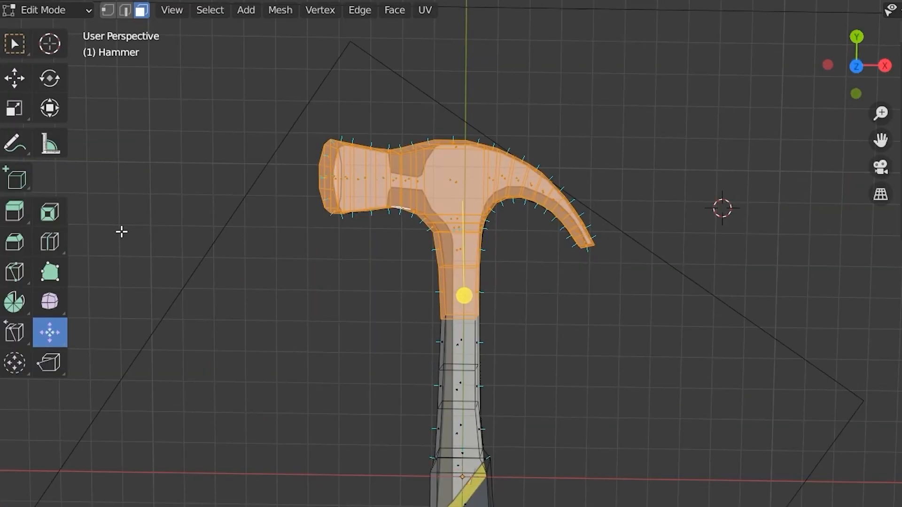
left_click_drag(464, 297, 463, 327)
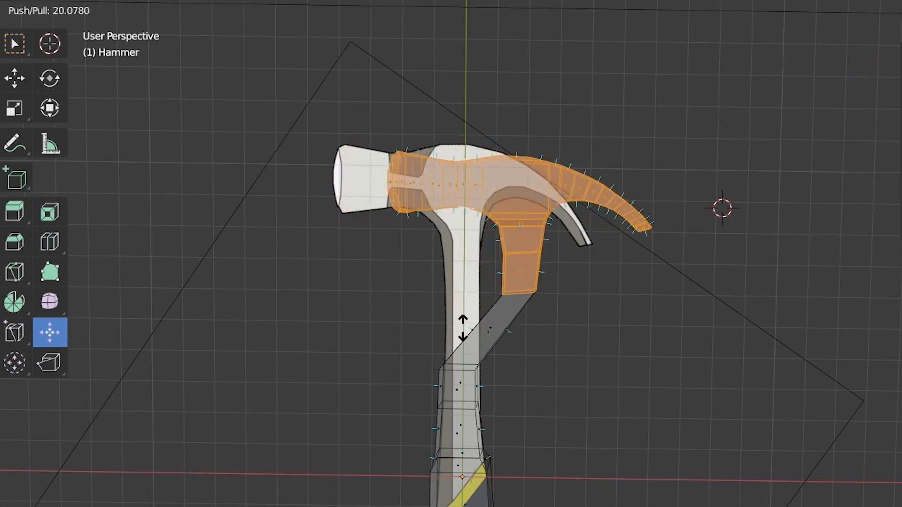
left_click_drag(461, 447, 492, 280)
key("ctrl+z")
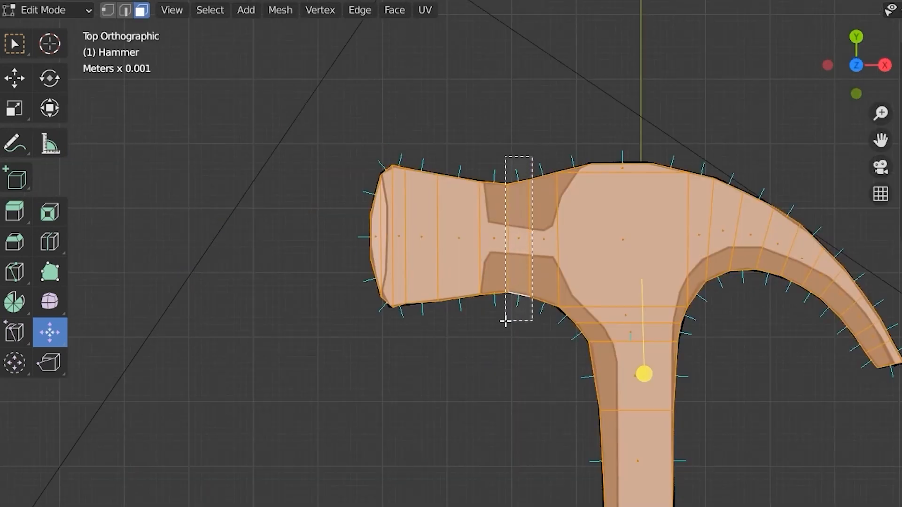
- Select the narrow band of faces around the striking head's neck and Push/Pull it with the pivot point at Bounding Box Center
left_click_drag(505, 321, 506, 322)
middle_click_drag(509, 296, 537, 1)
key("period")
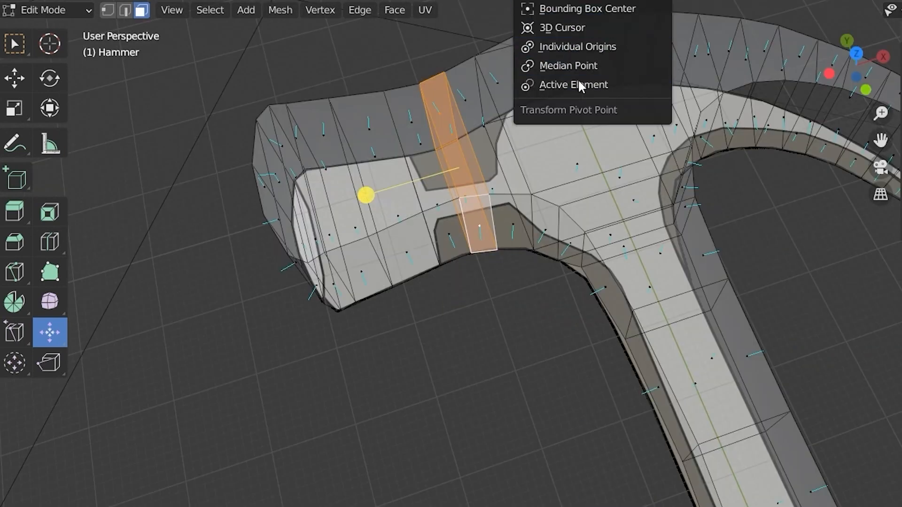
left_click(565, 10)
middle_click_drag(447, 223, 482, 92)
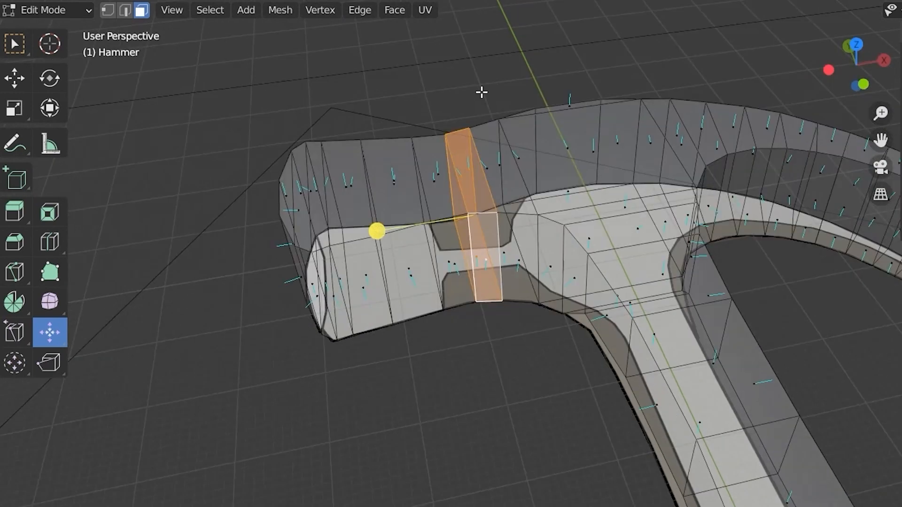
left_click_drag(384, 234, 369, 254)
middle_click_drag(486, 339, 537, 213)
scroll(503, 221, "down", 1, "alt")
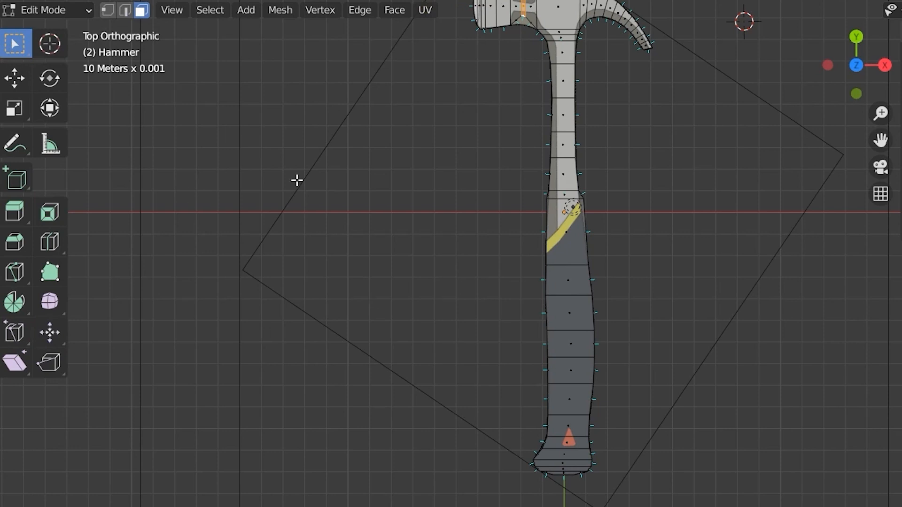
- Shear the selected band of faces around the middle of the handle in top view by about -0.589
scroll(595, 352, "up", 2)
middle_click_drag(595, 353, 554, 341, "shift")
key("KP_7")
left_click(15, 363)
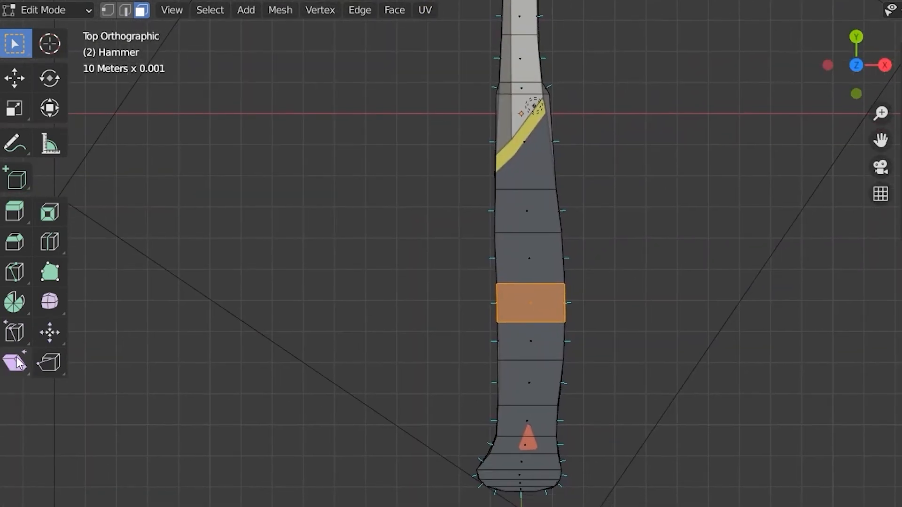
left_click_drag(543, 236, 392, 283)
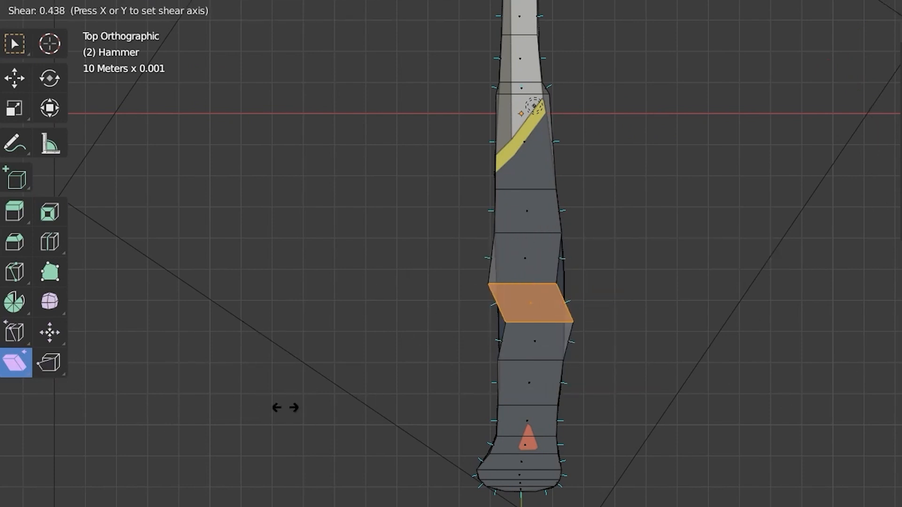
left_click_drag(542, 236, 551, 269)
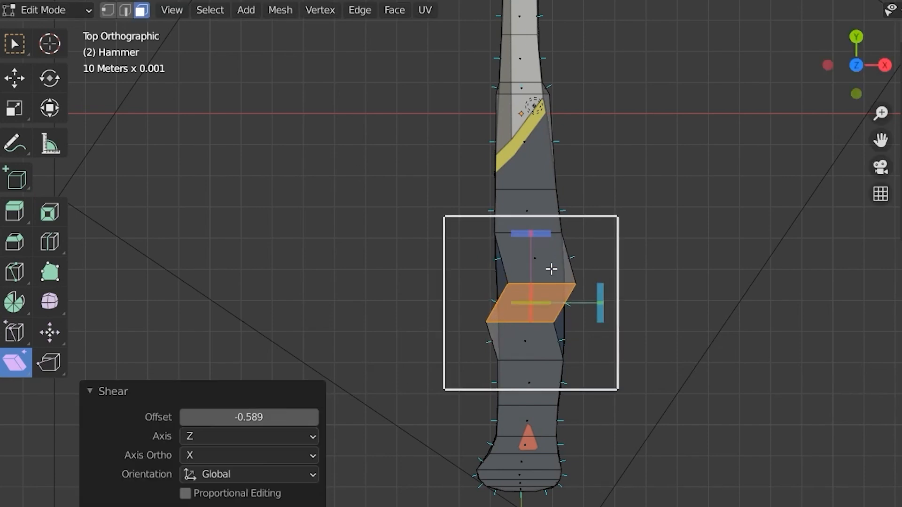
- Add a loop cut across the upper handle and shear the face band two rows above the sheared one by about -0.561
left_click(535, 166)
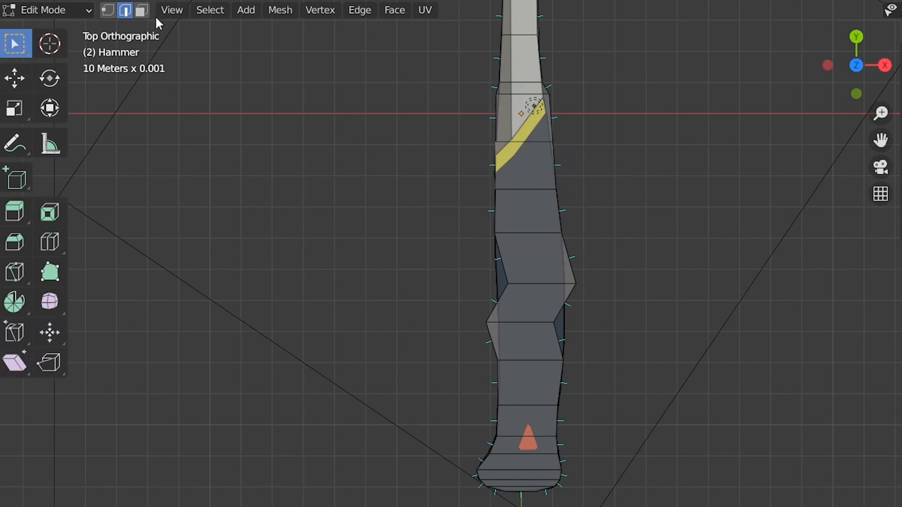
left_click(526, 214)
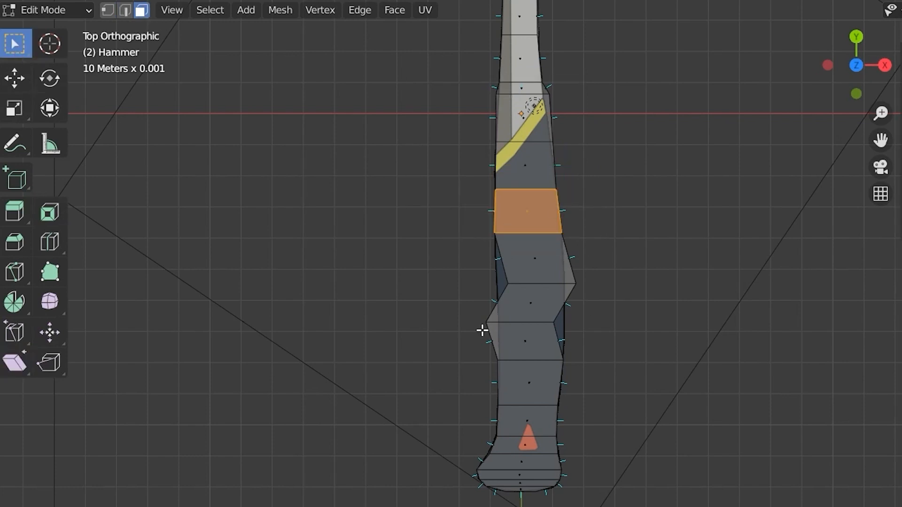
middle_click_drag(483, 330, 582, 257)
left_click(10, 357)
left_click_drag(439, 252, 429, 275)
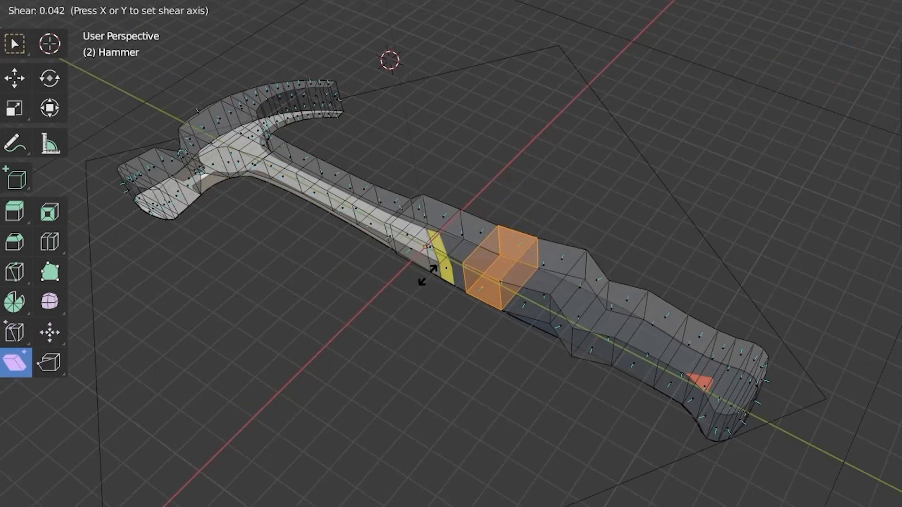
left_click_drag(678, 68, 692, 57)
key("KP_7")
middle_click_drag(497, 213, 556, 109, "shift")
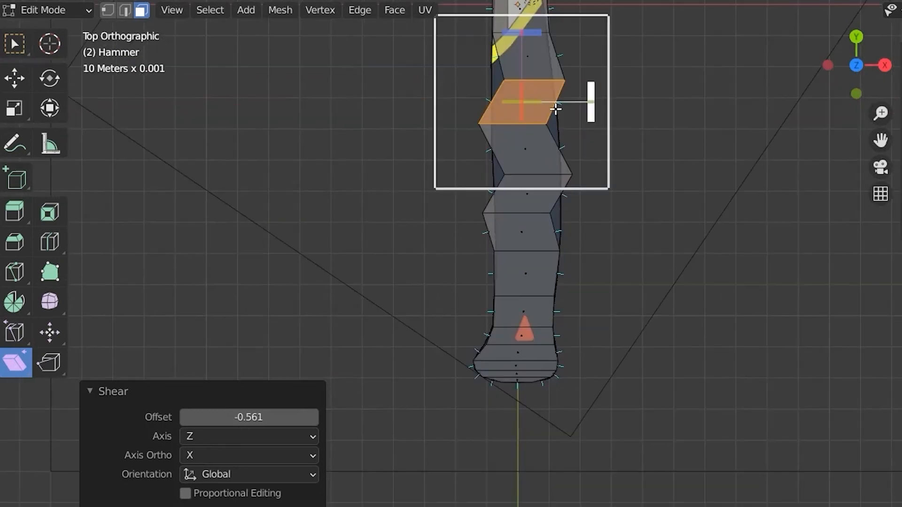
- Shear the face band two rows below the first sheared one by about -0.516 and turn off X-ray
left_click(504, 260)
left_click_drag(493, 187, 496, 207)
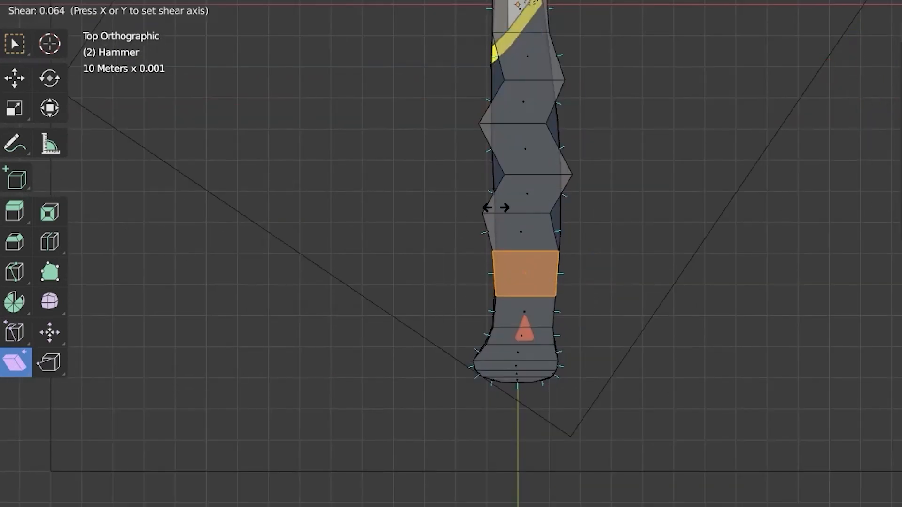
left_click_drag(779, 238, 824, 240)
middle_click_drag(848, 117, 787, 203, "shift")
key("alt+z")
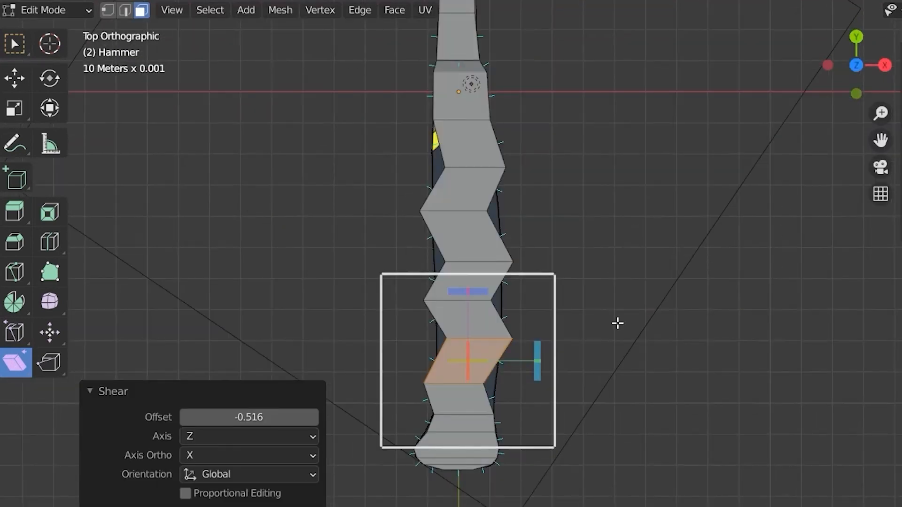
middle_click_drag(618, 322, 709, 213)
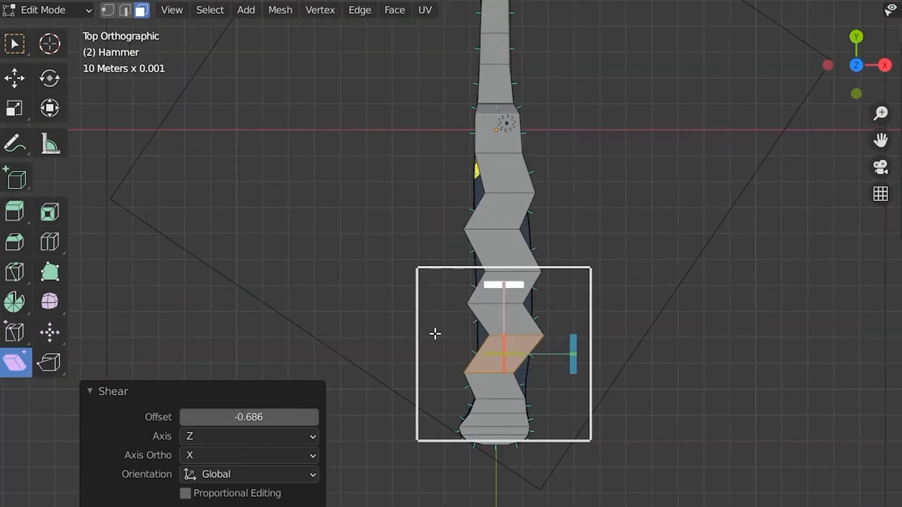
- Inset the three selected faces on the end of the hammer's striking head
left_click(19, 363)
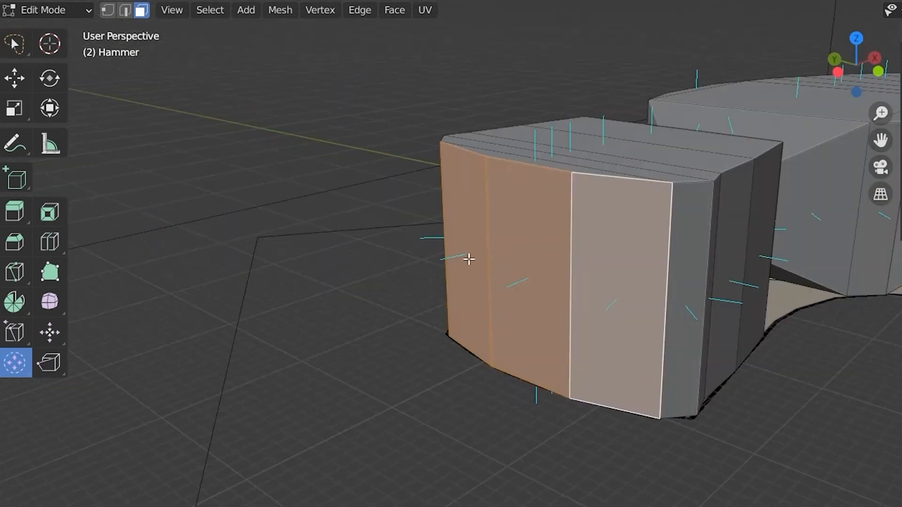
middle_click_drag(582, 304, 580, 311, "shift")
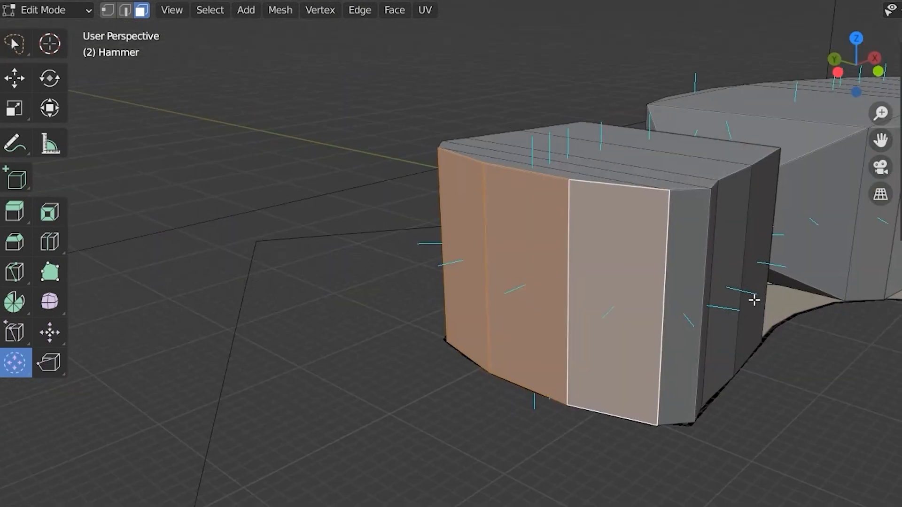
key("i")
left_click(660, 318)
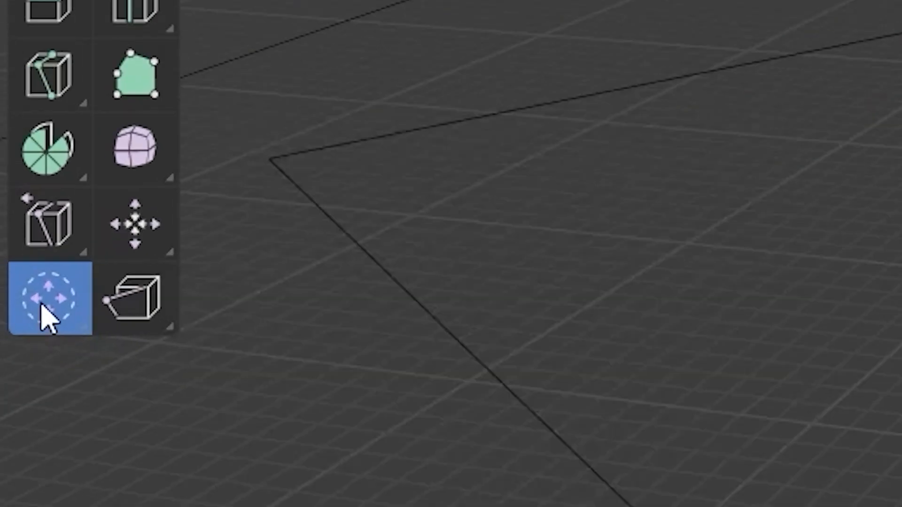
- Try rounding the inset faces on the striking end with the To Sphere tool
left_click(45, 320)
left_click(257, 418)
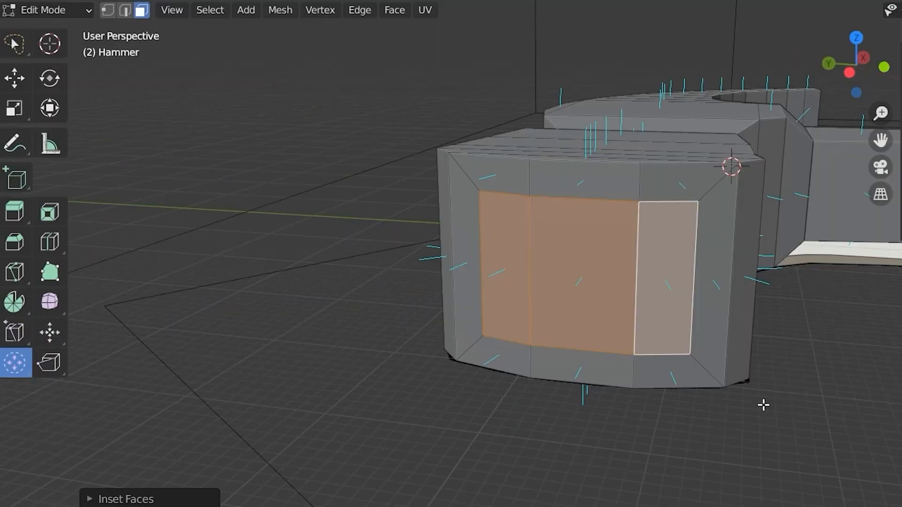
left_click_drag(763, 404, 185, 376)
middle_click_drag(552, 382, 576, 199)
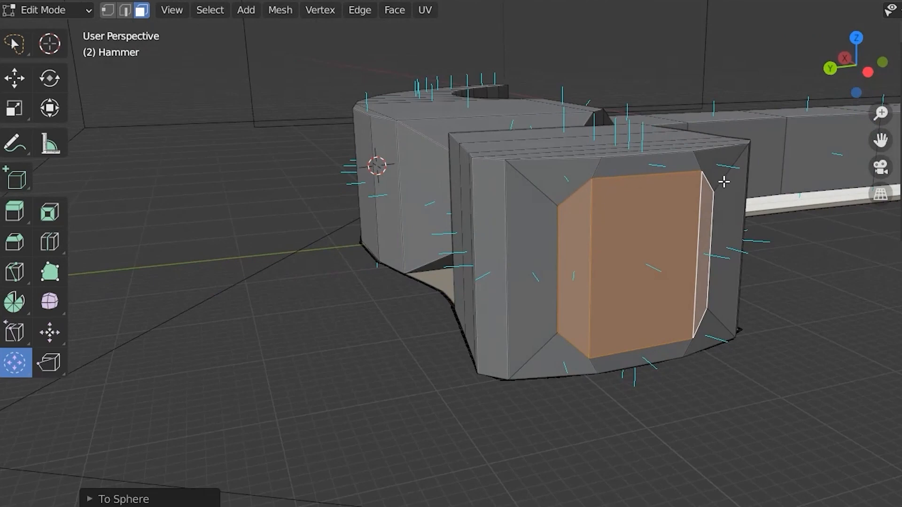
- Subdivide the inset faces on the striking end with 2 cuts
middle_click_drag(723, 182, 690, 368)
left_click(364, 11)
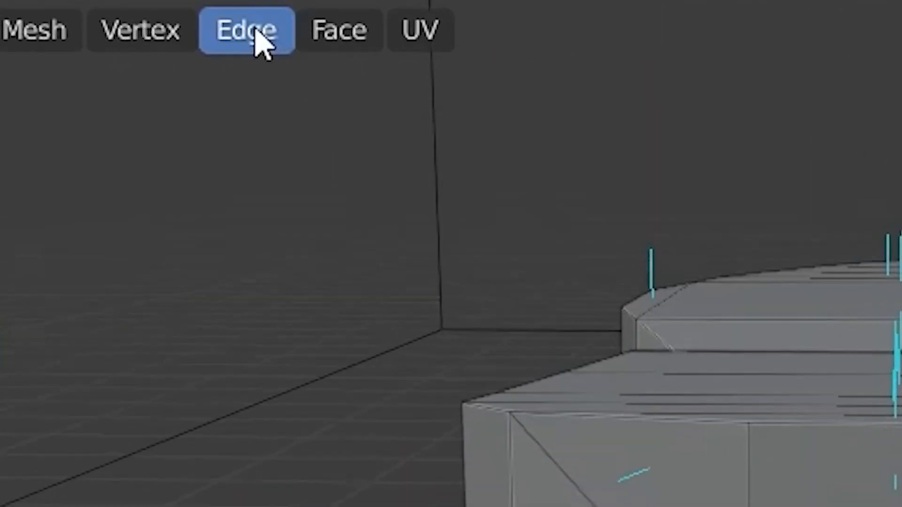
left_click(310, 292)
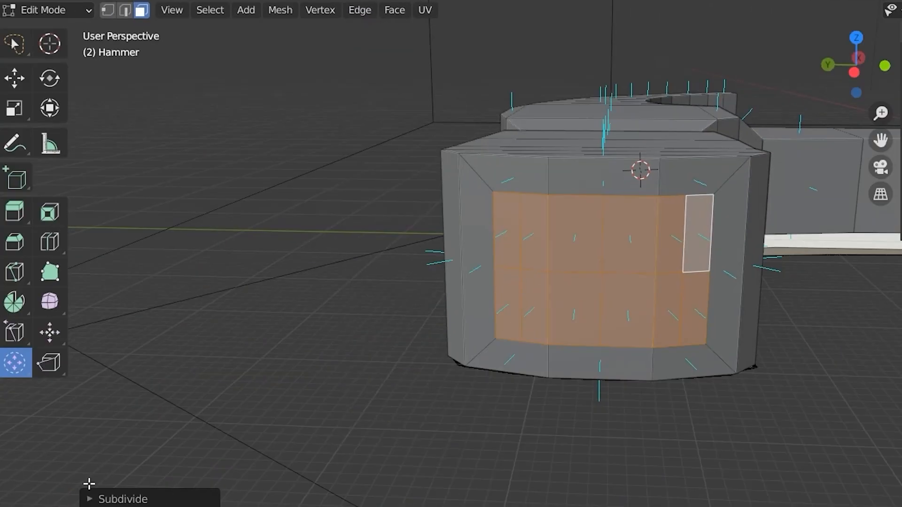
left_click(90, 499)
left_click(313, 380)
scroll(591, 324, "up", 2)
mouse_move(606, 305)
middle_mouse_down()
mouse_move(630, 304)
mouse_move(620, 294)
middle_mouse_up()
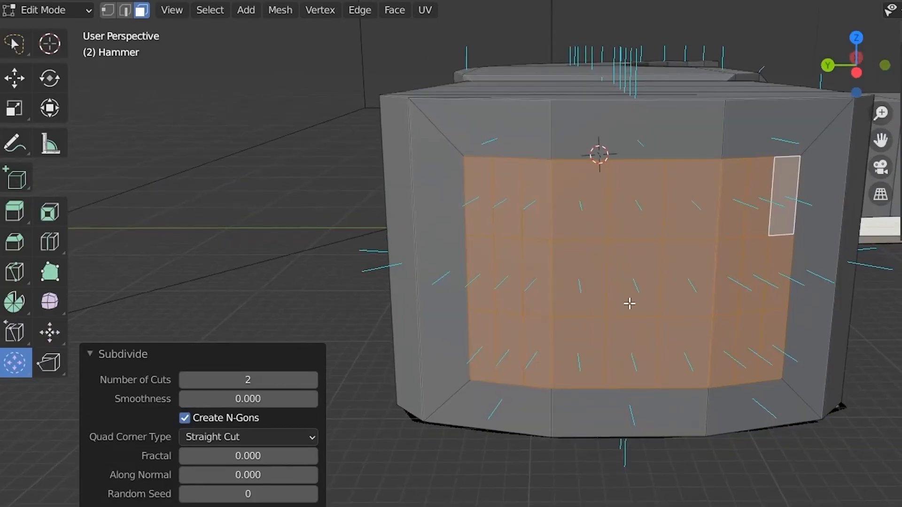
- Delete the subdivided faces and round the edge loop of the resulting opening with To Sphere
key("x")
left_click(616, 268)
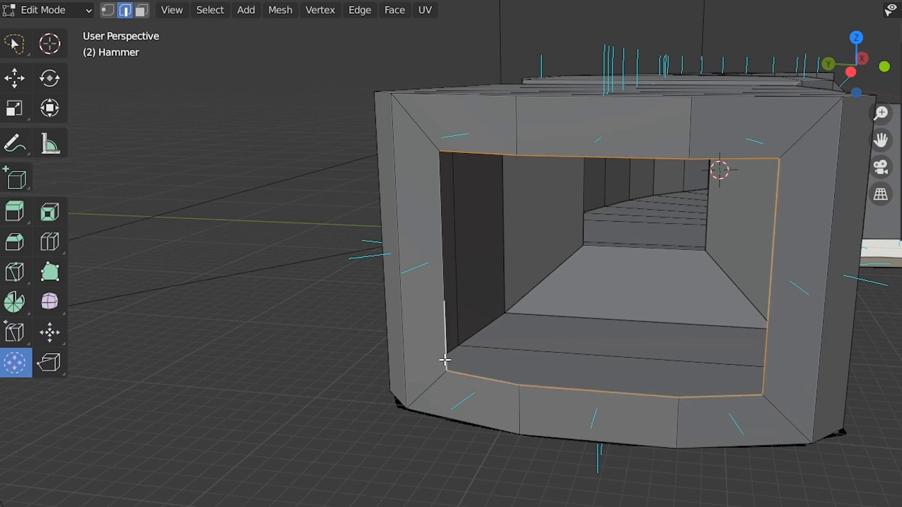
middle_click_drag(584, 333, 680, 337)
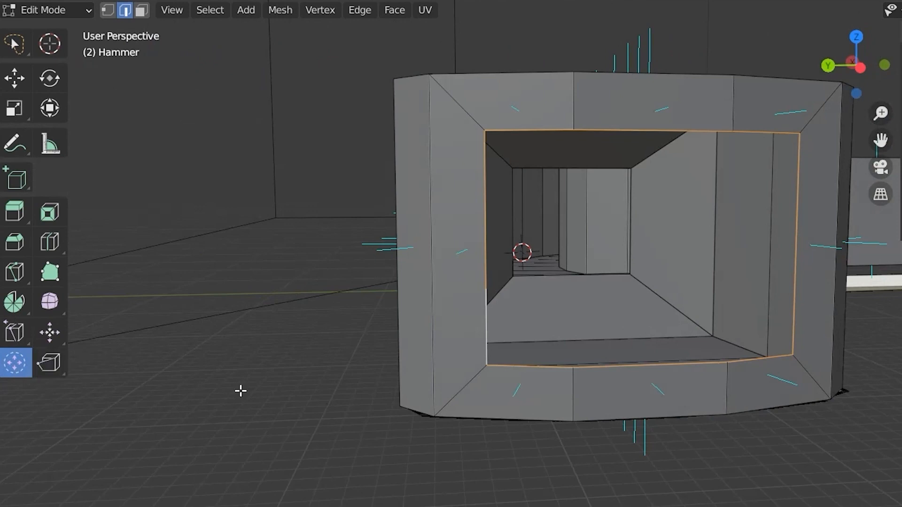
left_click_drag(240, 391, 670, 203)
middle_click_drag(671, 204, 494, 301)
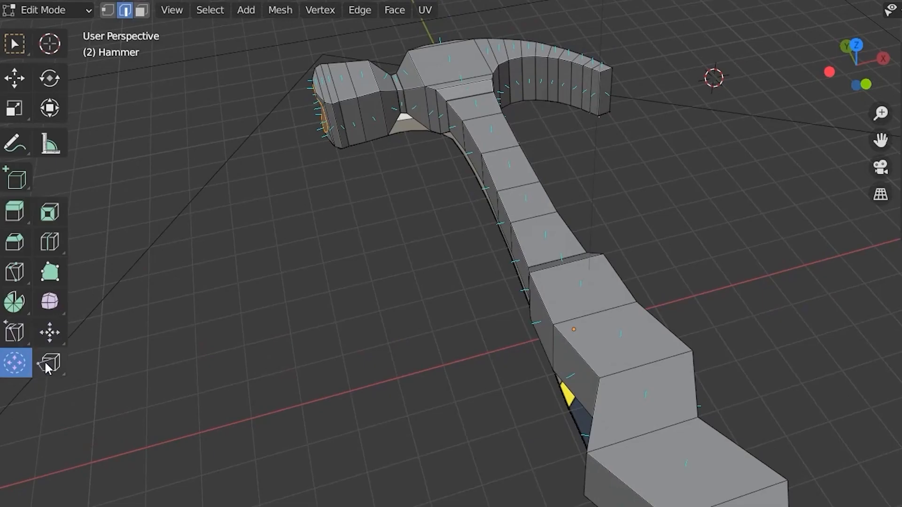
- Add one centred loop cut around the hammer's sides and switch to vertex selection with the Rip Region tool active
left_click(48, 364)
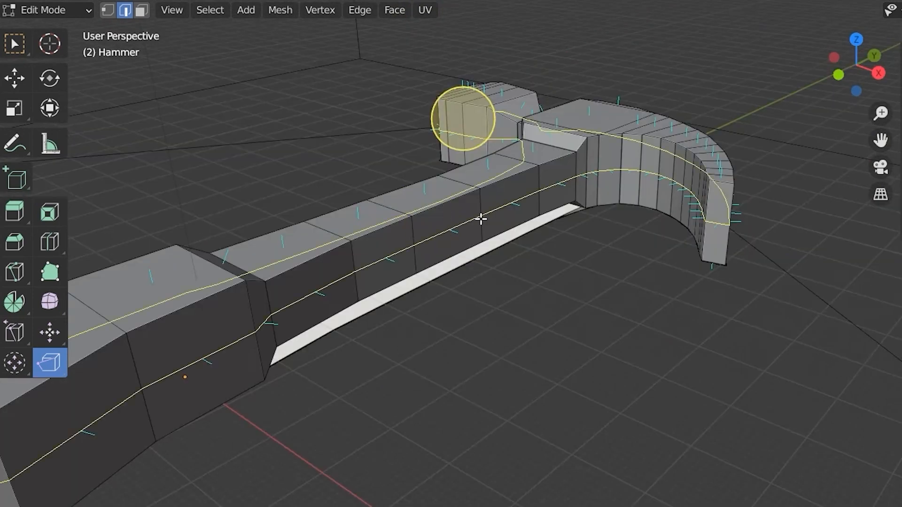
left_click_drag(538, 197, 585, 63)
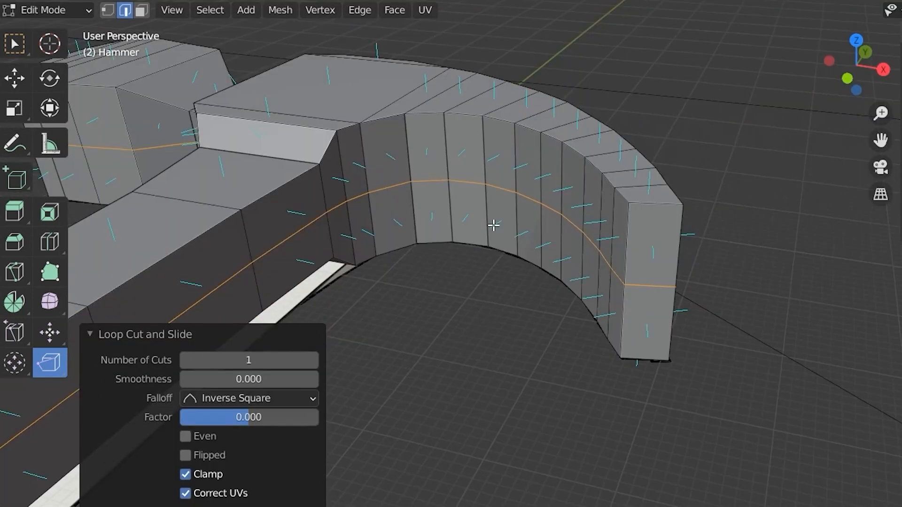
left_click(108, 10)
key("KP_1")
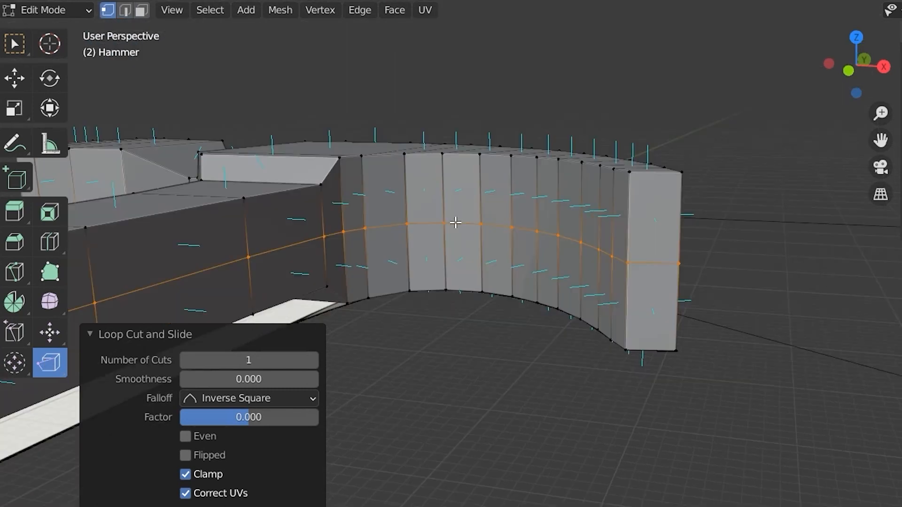
- Select the centre-loop vertices on both sides of the claw, from its tip to near its root
key("alt+z")
middle_click_drag(639, 203, 802, 240)
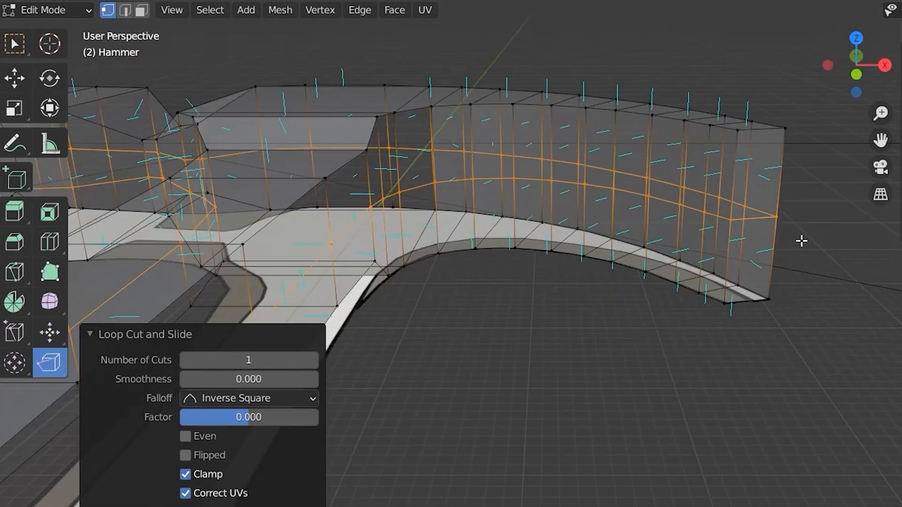
left_click(821, 242)
left_click_drag(812, 228, 586, 160)
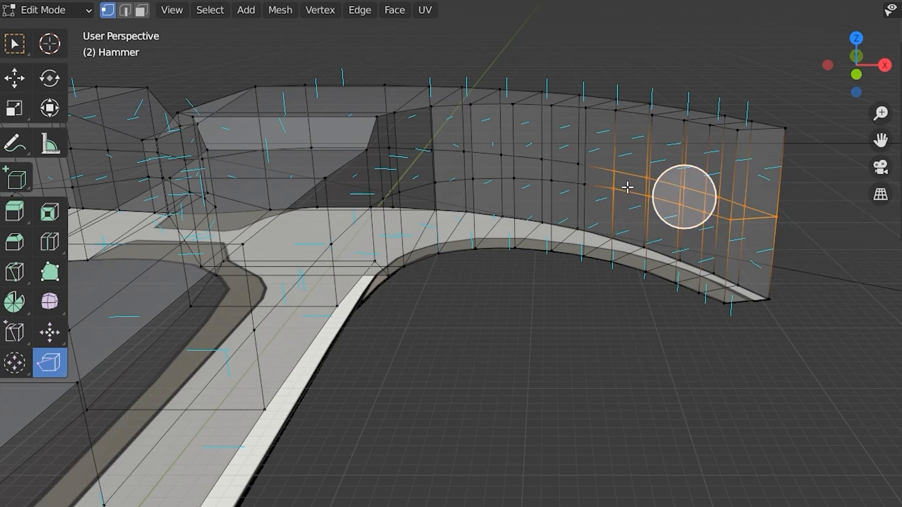
left_click_drag(533, 202, 597, 203, "shift")
left_click(473, 179, "shift")
middle_click_drag(473, 179, 525, 301)
scroll(525, 310, "up", 4)
key("alt+z")
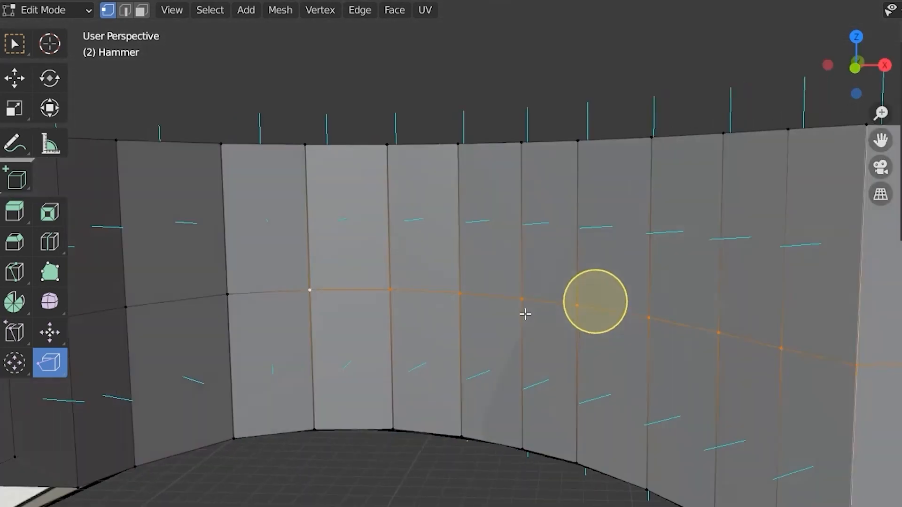
- Rip the selected claw vertices apart along the Z axis
left_click_drag(597, 310, 593, 286)
key("z")
middle_click_drag(593, 286, 610, 239)
- Select the lower row of ripped claw vertices and move it down along the Z axis to widen the split
key("alt+z")
left_click_drag(881, 250, 685, 271)
left_click_drag(733, 239, 340, 233, "shift")
left_click_drag(329, 254, 268, 232, "shift")
left_click(376, 237, "shift")
middle_click_drag(267, 233, 366, 261, "shift")
key("g")
key("z")
left_click(531, 251)
- Snap the 3D cursor to the vertex at the root of the claw split and reselect the split's lower edge vertices
middle_click_drag(531, 251, 376, 235)
left_click(233, 183)
key("shift+s")
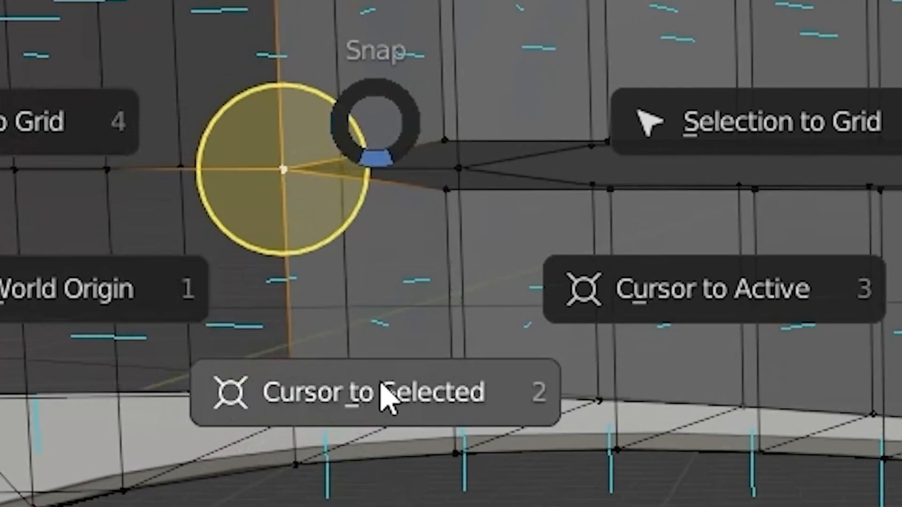
left_click(385, 397)
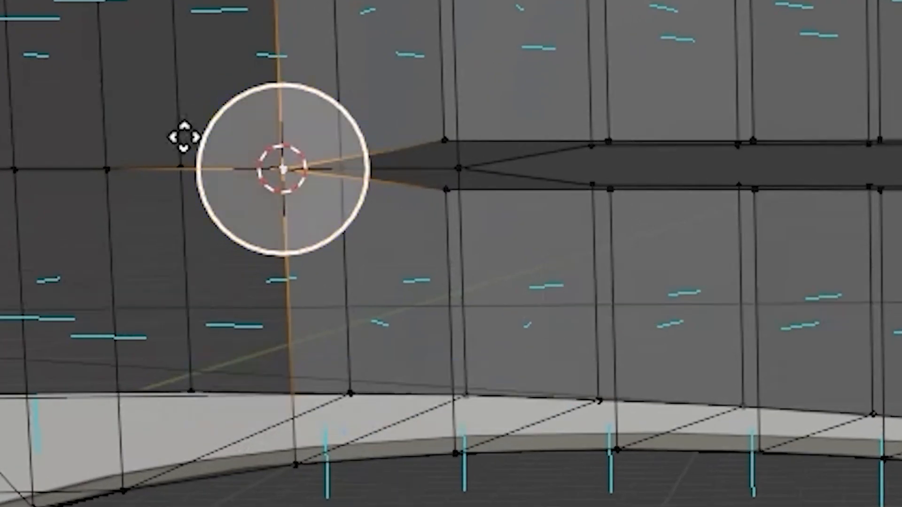
left_click_drag(391, 275, 390, 277)
middle_click_drag(390, 277, 374, 300)
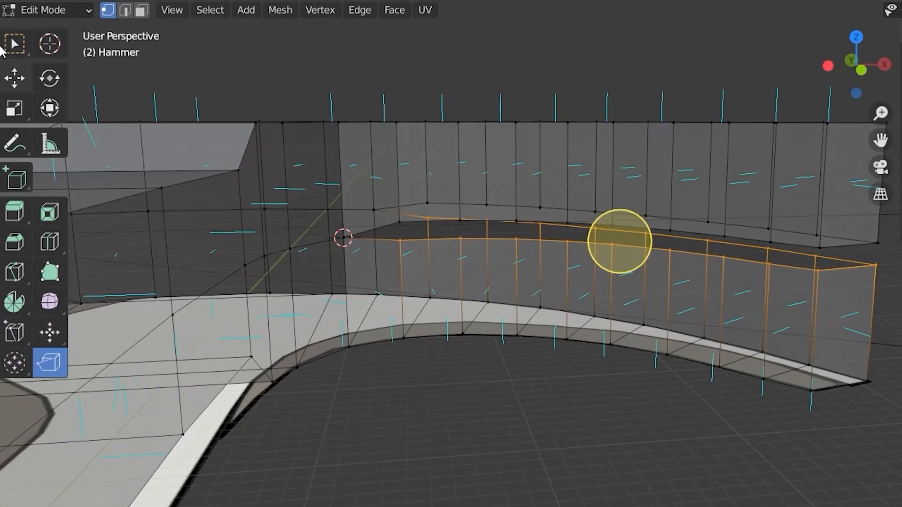
- Set the transform pivot point to 3D Cursor and rotate the split's lower edge vertices by 10°
left_click(13, 45)
middle_click_drag(566, 279, 451, 235, "shift")
scroll(451, 235, "up", 1)
key("r")
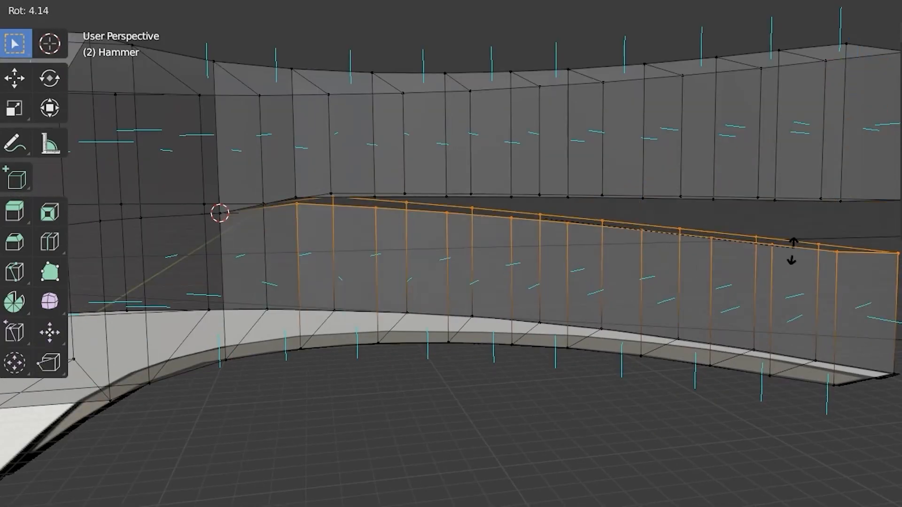
right_click(858, 277)
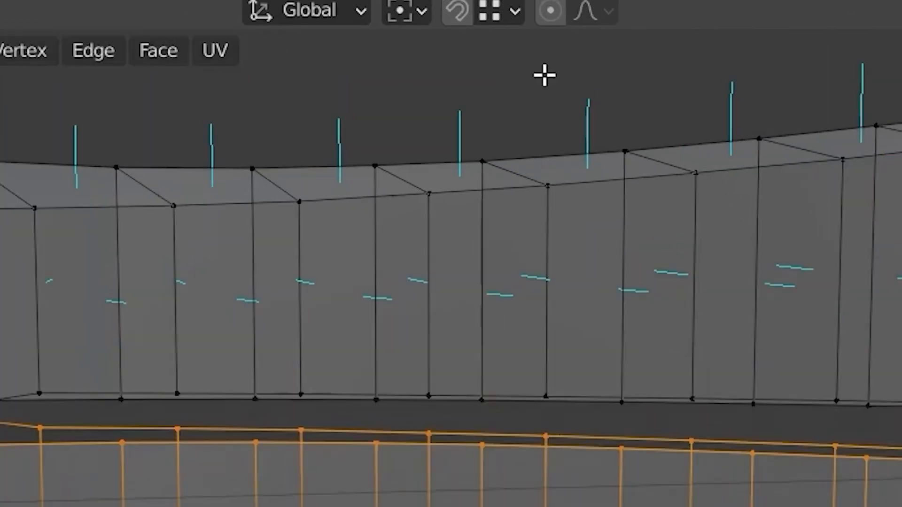
left_click(420, 12)
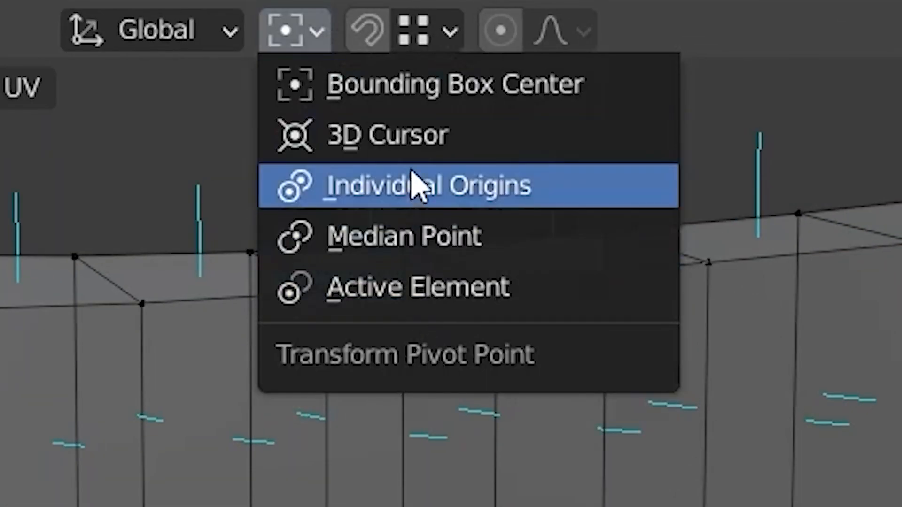
left_click(393, 141)
key("r")
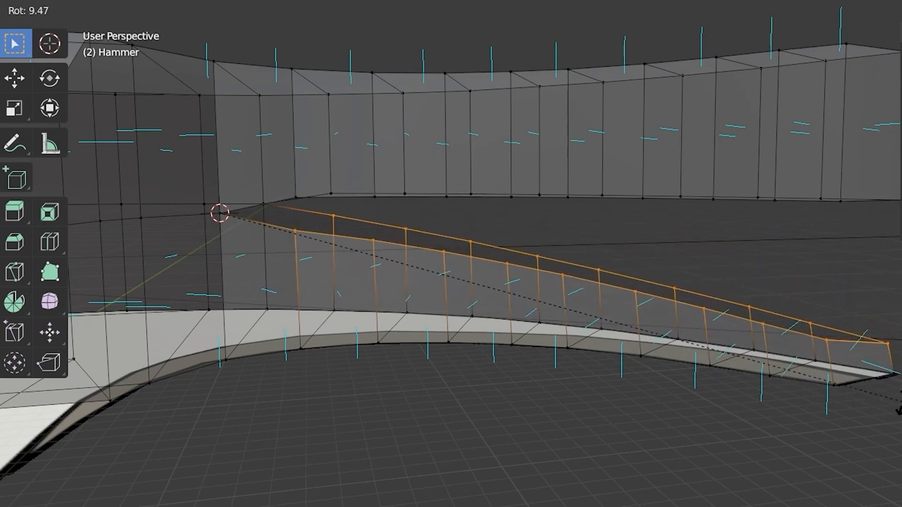
left_click(897, 410)
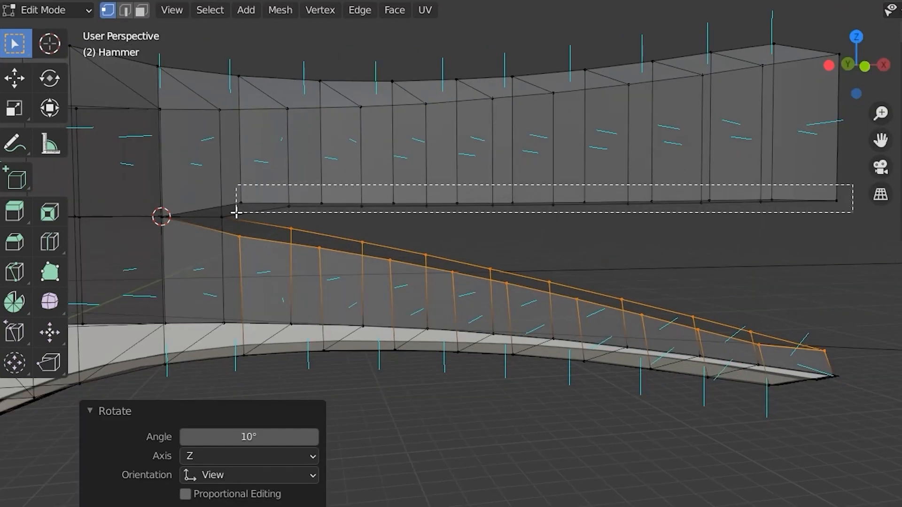
- Select the split's upper edge vertices and rotate them by -10° about the 3D cursor
left_click_drag(236, 212, 236, 212)
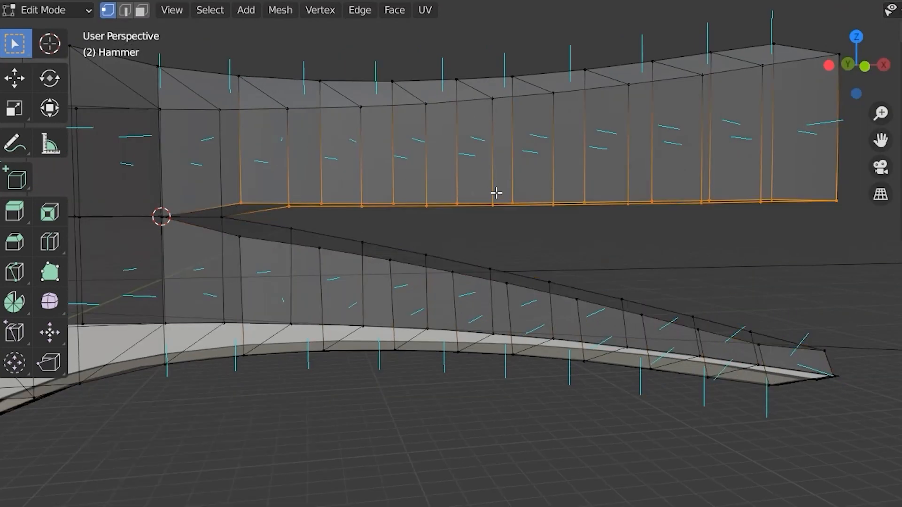
type("r-10")
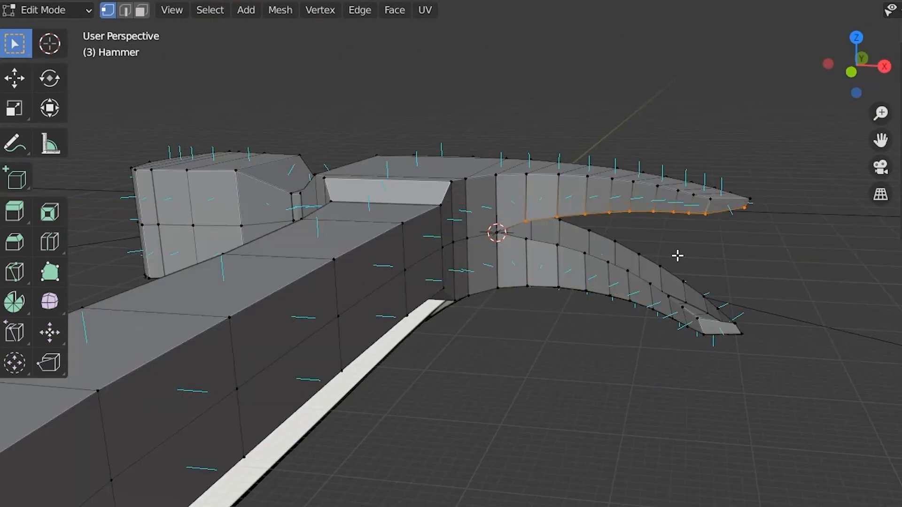
- Fill the open inner sides of the two claw prongs with new faces
mouse_move(677, 255)
middle_mouse_down()
mouse_move(735, 283)
mouse_move(608, 260)
mouse_move(618, 216)
mouse_move(656, 255)
mouse_move(600, 344)
mouse_move(598, 229)
mouse_move(534, 253)
mouse_move(842, 295)
middle_mouse_up()
scroll(657, 256, "up", 2)
scroll(600, 344, "up", 2)
key("f")
key("c")
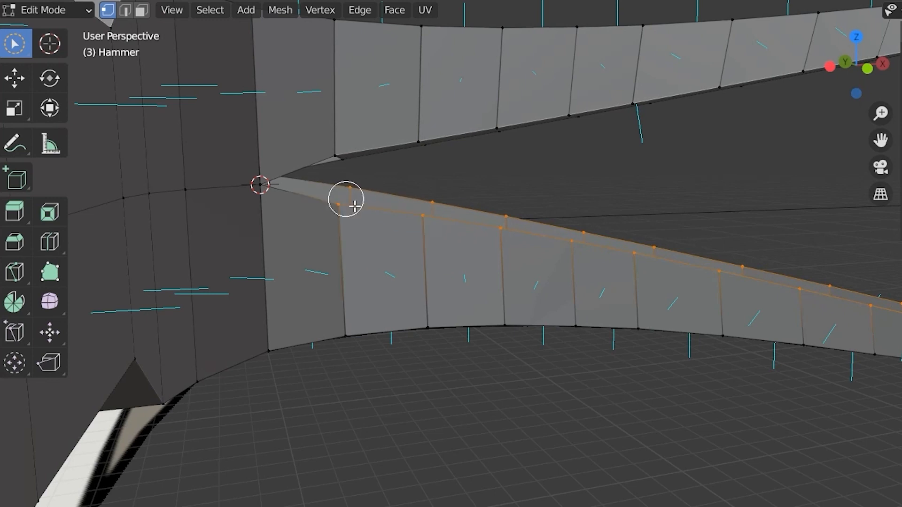
middle_click_drag(501, 214, 714, 234)
left_click(690, 233)
left_click(637, 216, "shift")
middle_click_drag(537, 302, 672, 253)
key("f")
middle_click_drag(525, 208, 667, 311)
scroll(576, 189, "down", 6)
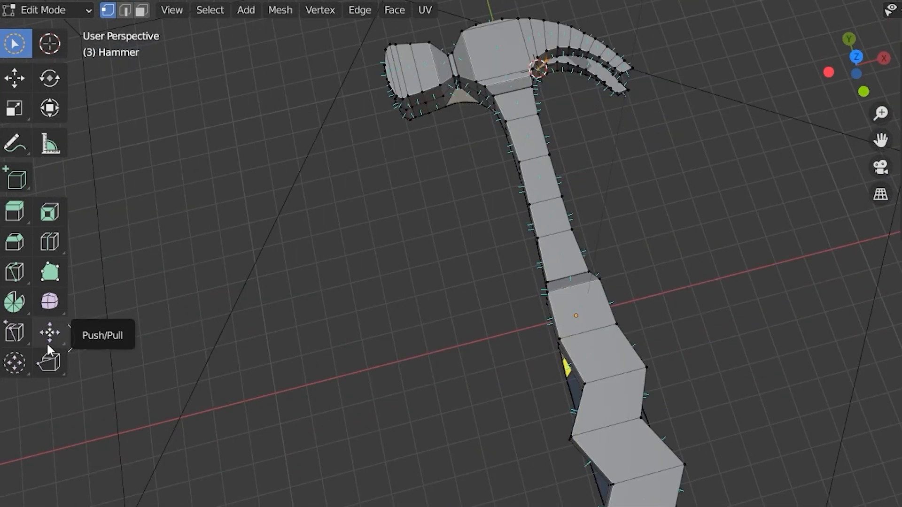
- Activate the Rip Edge tool for the selected vertex on the handle's upper edge just below the head
left_click(51, 369)
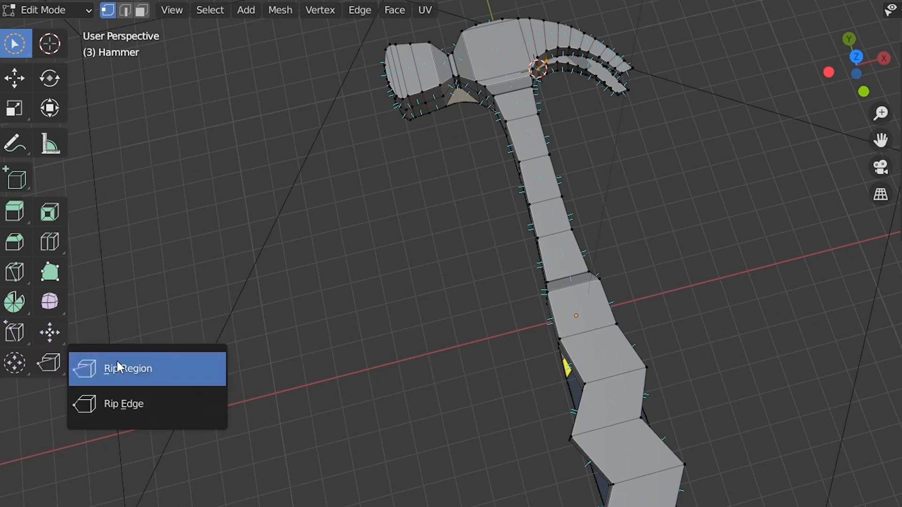
left_click(243, 400)
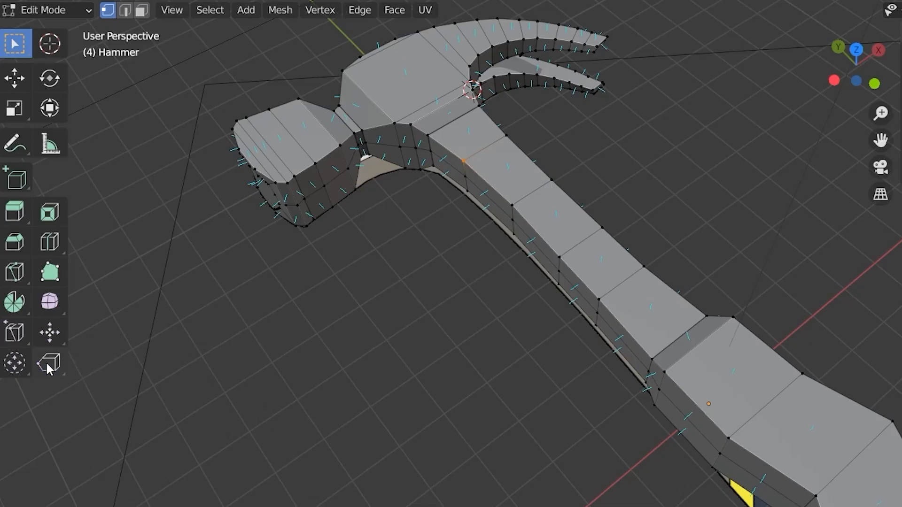
left_click_drag(49, 369, 188, 400)
scroll(570, 197, "up", 5)
middle_click_drag(570, 197, 651, 246, "shift")
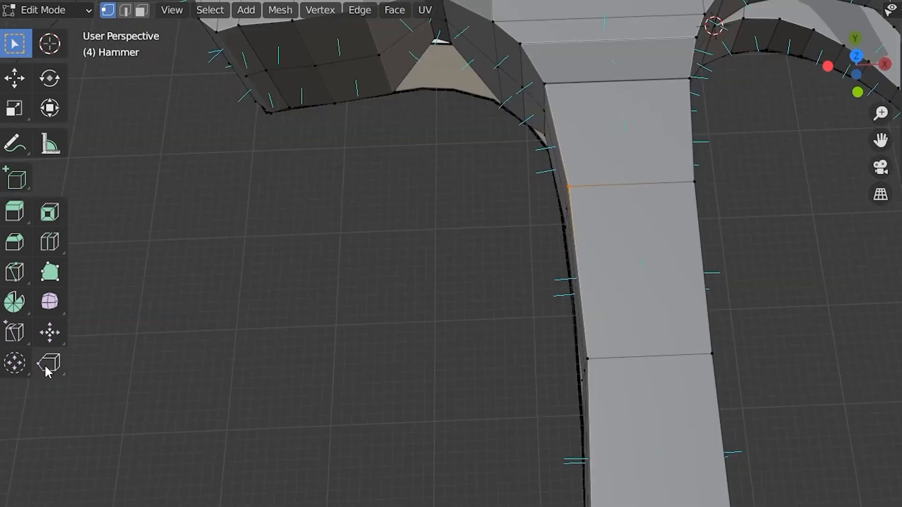
left_click_drag(48, 363, 118, 399)
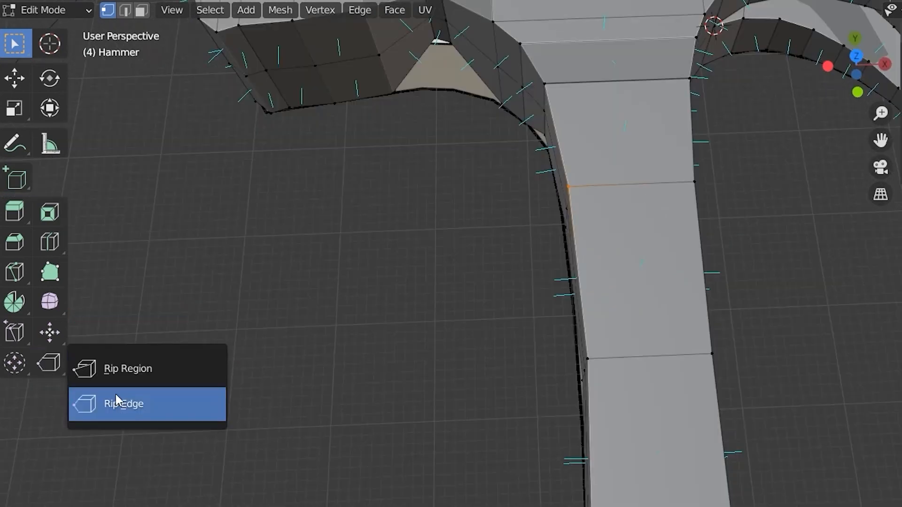
left_click(112, 405)
- Try extending the handle's upper edge vertex repeatedly with the Rip Edge tool
left_click_drag(499, 105, 640, 209)
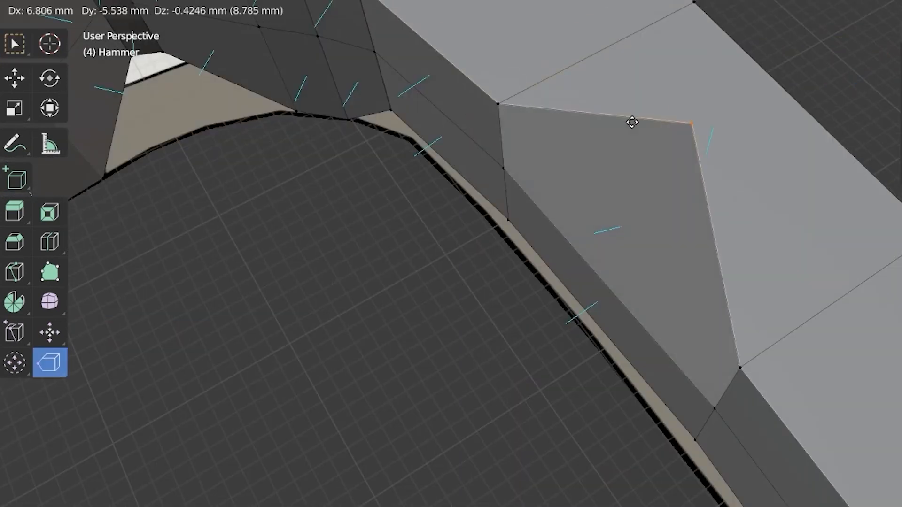
left_click_drag(594, 108, 632, 203)
left_click_drag(633, 204, 715, 190)
middle_click_drag(630, 235, 697, 191)
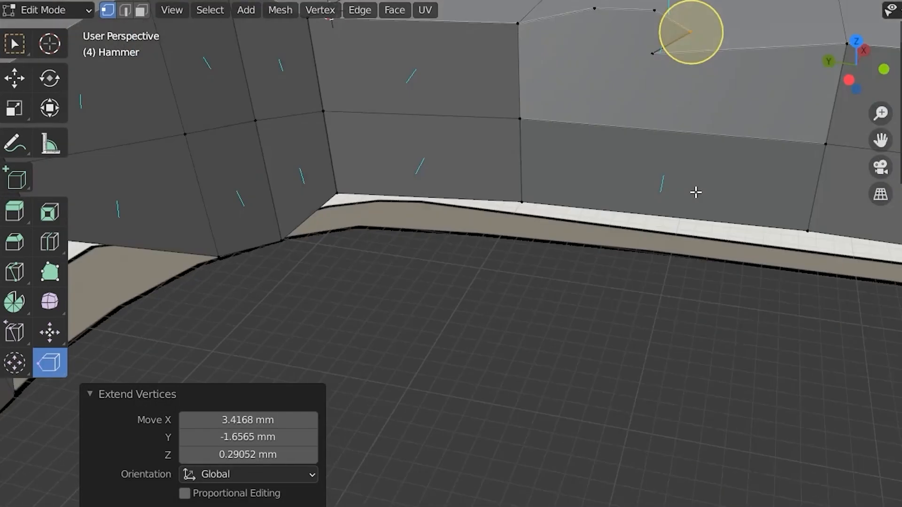
middle_click_drag(681, 67, 549, 250, "shift")
left_click_drag(539, 251, 551, 376)
middle_click_drag(705, 394, 714, 355)
scroll(681, 352, "down", 2)
middle_click_drag(667, 352, 669, 284, "shift")
- Undo all the Rip Edge vertex extensions on the handle
key("ctrl+z")
key("ctrl+z")
key("ctrl+z")
key("ctrl+z")
key("ctrl+z")
key("ctrl+z")
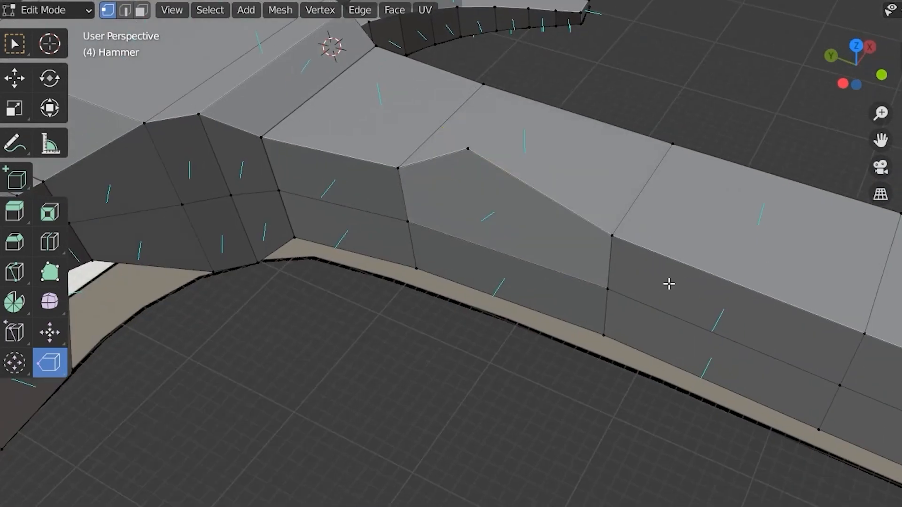
- Extend a vertex from each upper edge of the handle inward with Rip Edge to notch both sides below the head
middle_click_drag(742, 286, 513, 258)
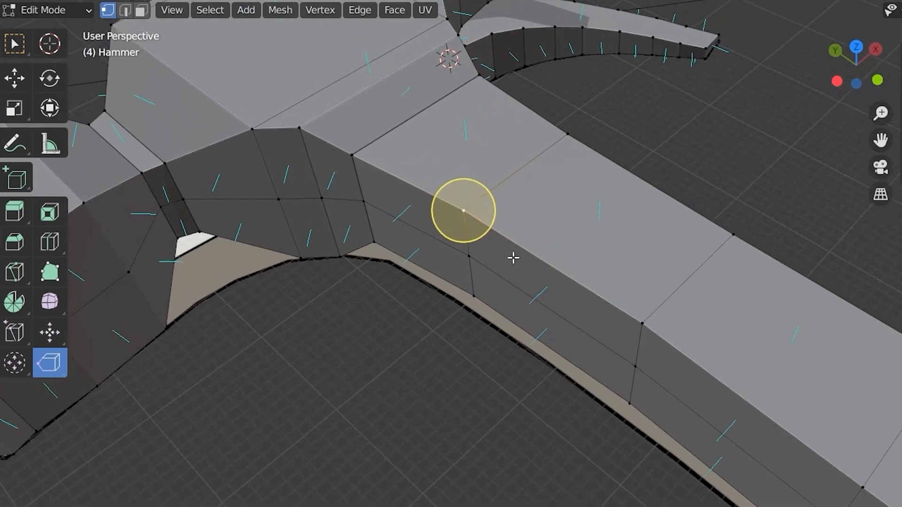
left_click_drag(470, 219, 559, 237)
middle_click_drag(559, 237, 485, 283)
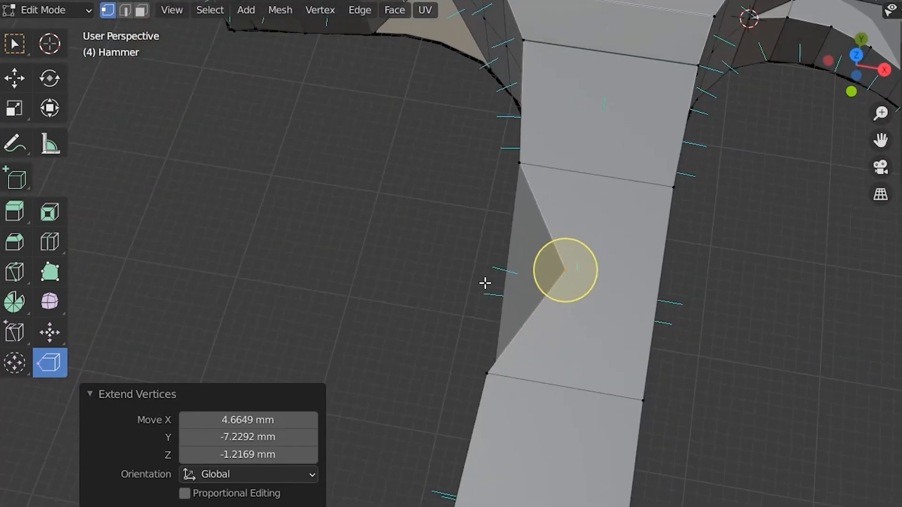
left_click(641, 403)
left_click_drag(649, 404, 629, 330)
- Move the last extended vertex about 3.5 mm in Y and -3.6 mm in Z in the right orthographic view
middle_click_drag(628, 330, 561, 240)
key("g")
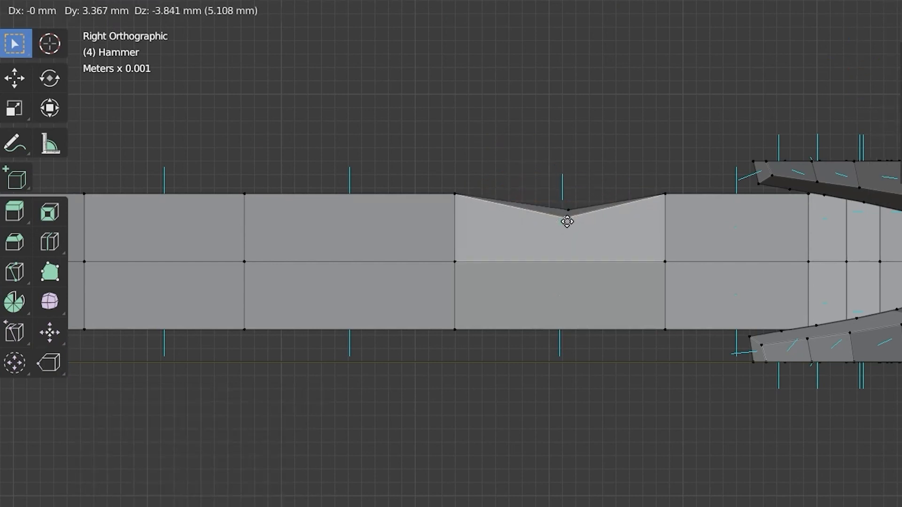
left_click(567, 221)
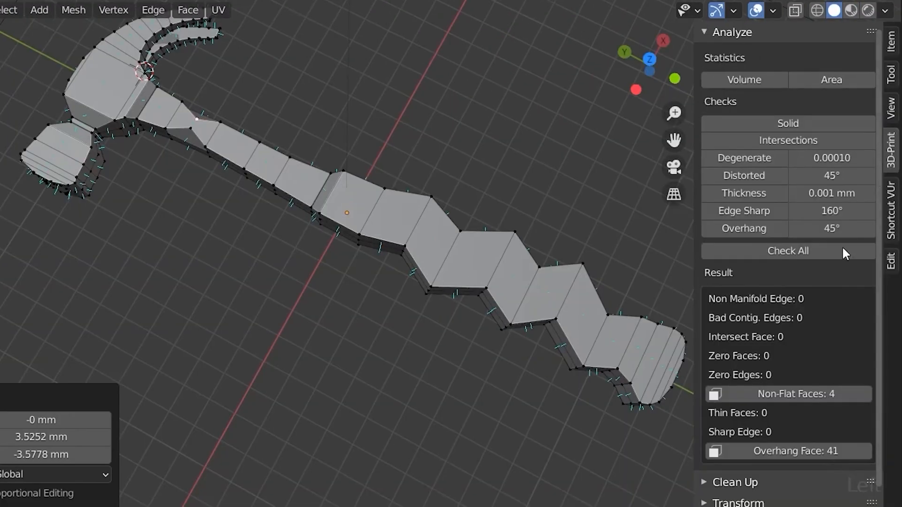
- Run all the 3D-print checks on the hammer and select the reported non-flat faces
left_click(775, 250)
left_click(749, 394)
middle_click_drag(208, 76, 232, 324, "shift")
scroll(399, 181, "up", 4)
- Clean up the non-flat faces with the 3D-print tools and export the hammer as Rip_Region-Hammer.stl
left_click(701, 486)
scroll(703, 492, "down", 2)
left_click(745, 481)
left_click(804, 224)
scroll(232, 325, "down", 6)
scroll(757, 423, "down", 5)
left_click(758, 502)
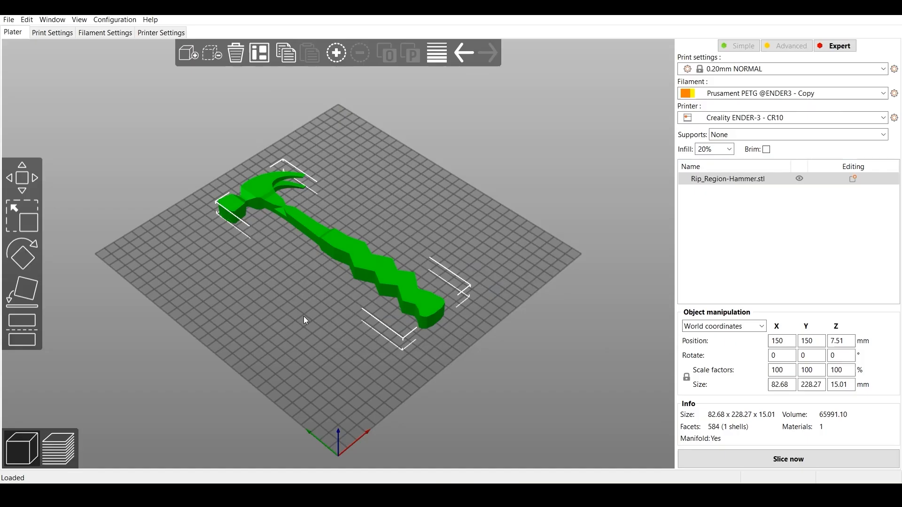
- Switch to PrusaSlicer, scale the loaded hammer uniformly to 50% and slice it
left_click_drag(304, 317, 366, 301)
key("Return")
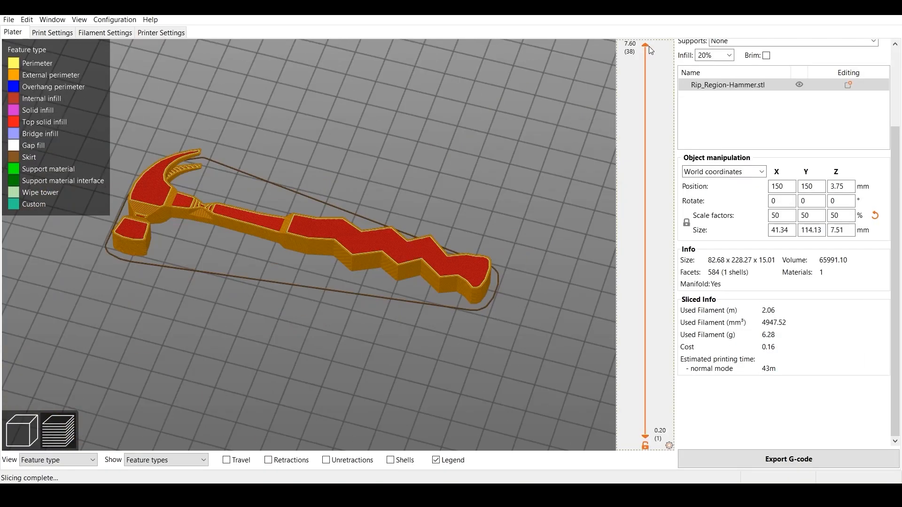
- Preview the sliced hammer's layers from the top down to a height of 1.20 mm and back up
left_click_drag(645, 48, 539, 348)
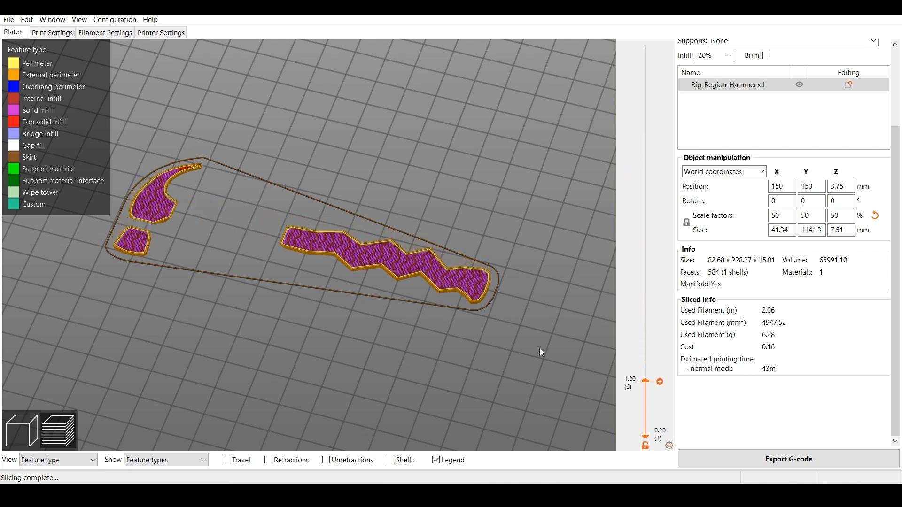
scroll(420, 331, "up", 8)
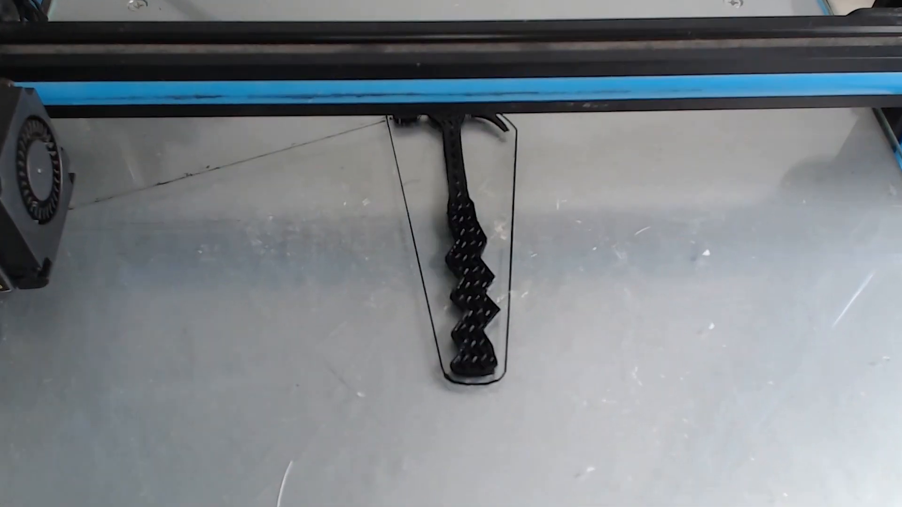